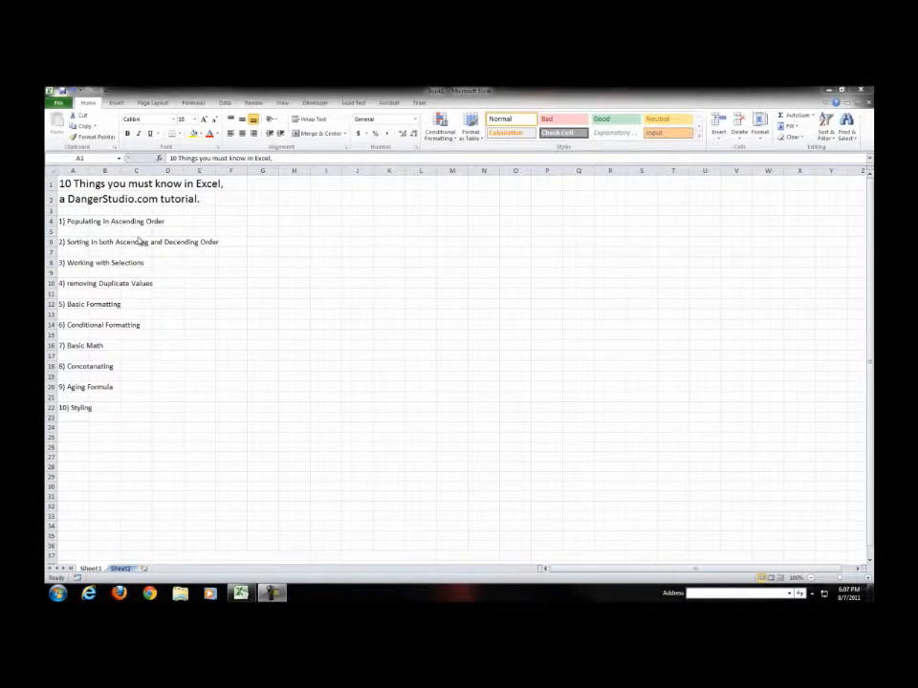
{"action": "key", "text": "shift+space"}
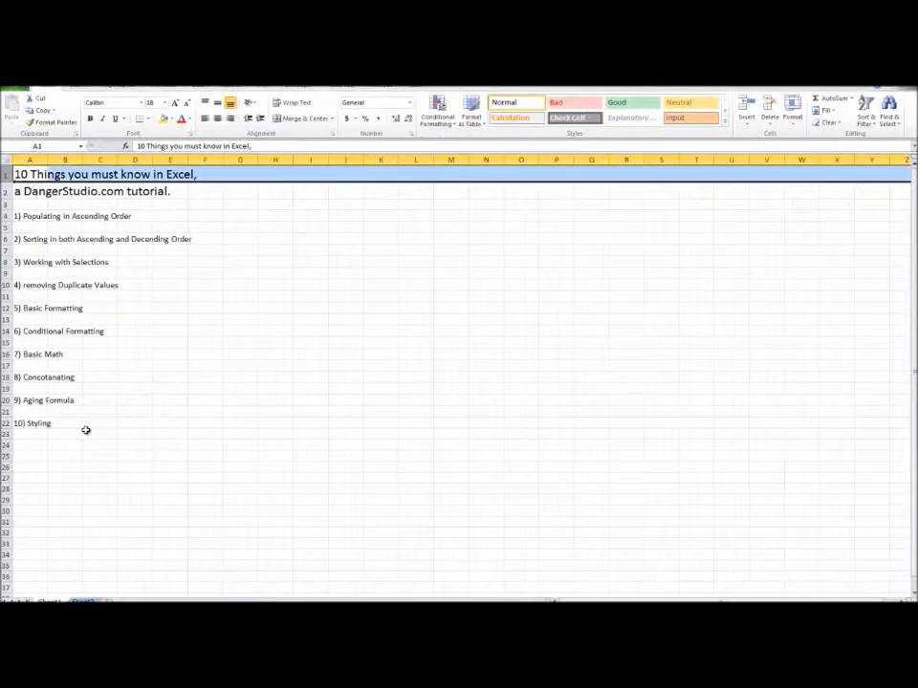
{"action": "left_click", "coordinate": [86, 432]}
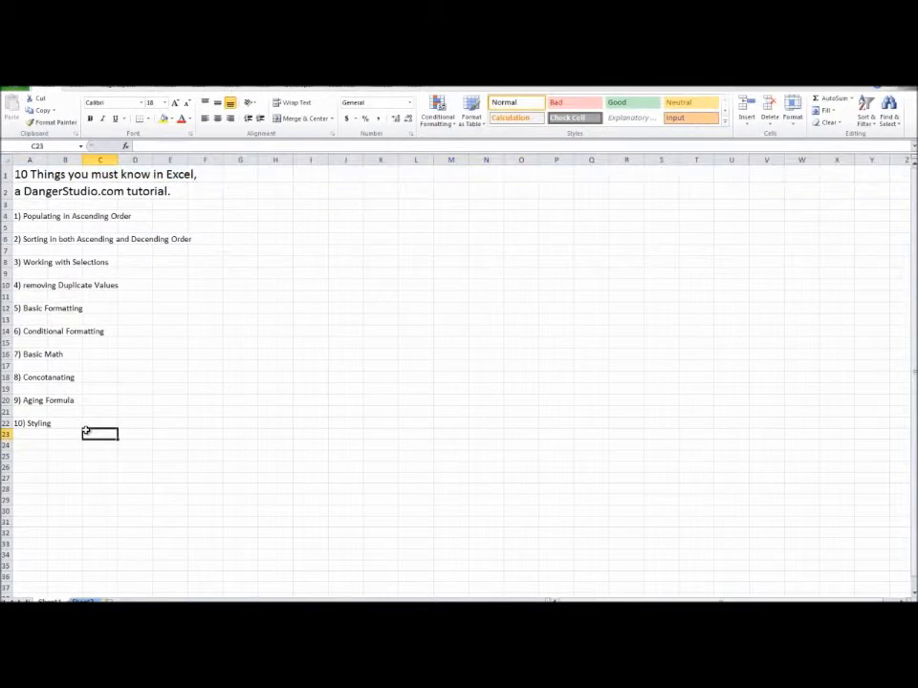
{"action": "left_click_drag", "start_coordinate": [11, 424], "coordinate": [190, 158]}
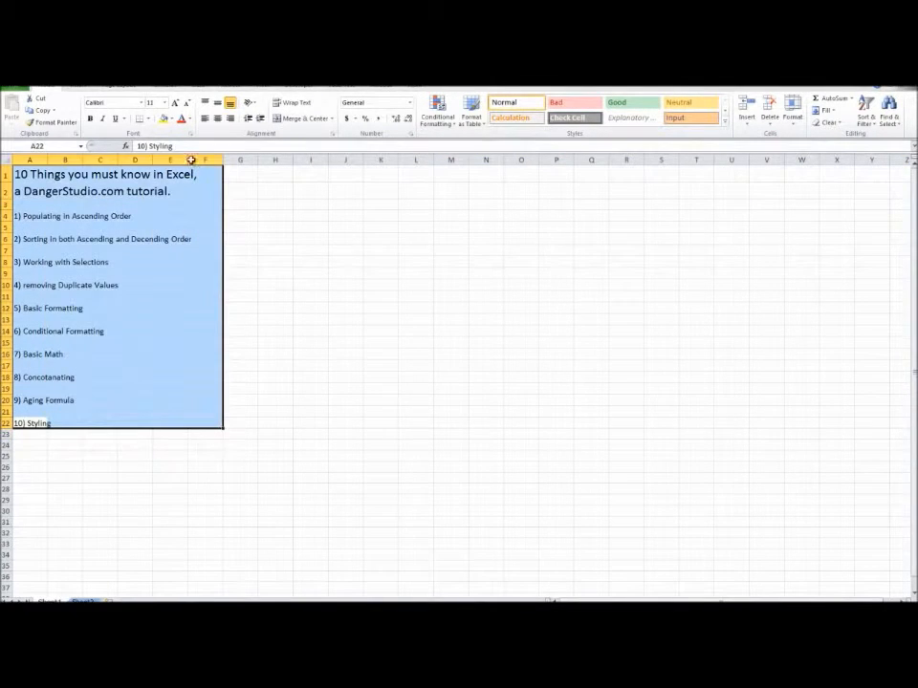
{"action": "left_click", "coordinate": [65, 285]}
- Make the "1) Populating in Ascending Order" line in row 4 bold
{"action": "left_click", "coordinate": [5, 216]}
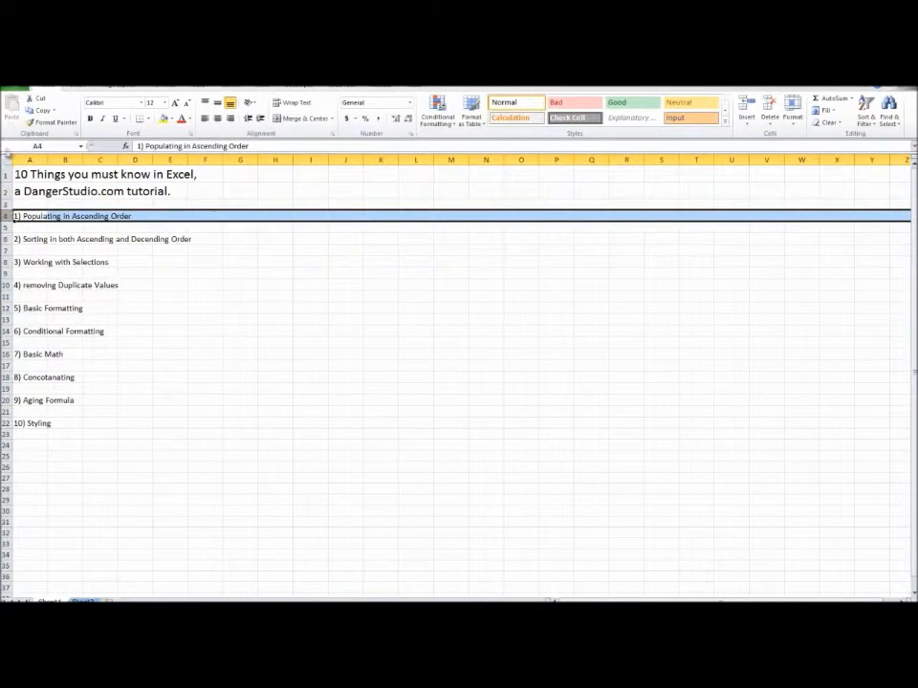
{"action": "left_click", "coordinate": [90, 118]}
{"action": "left_click", "coordinate": [43, 227]}
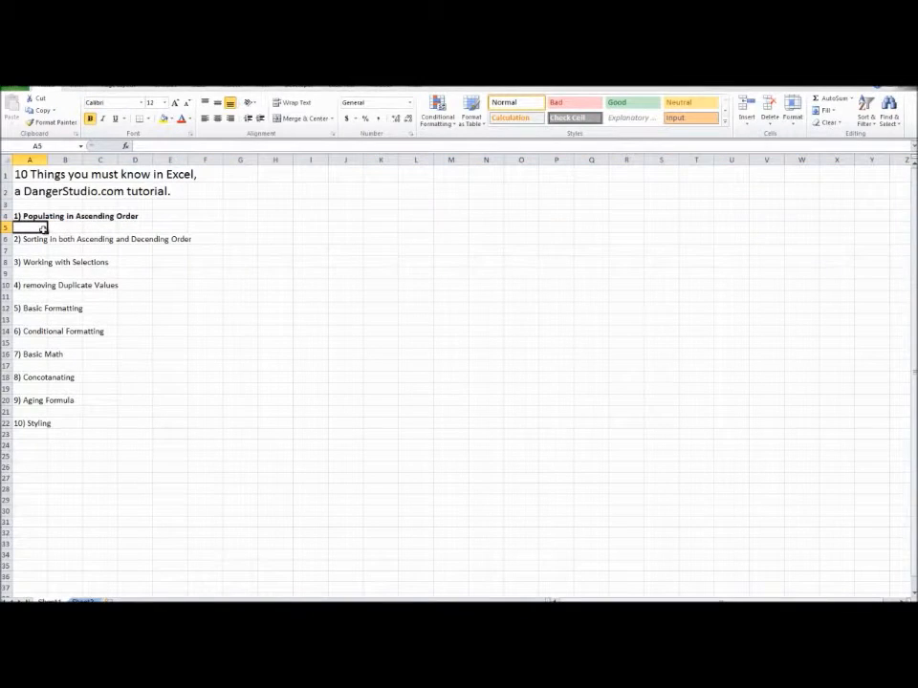
{"action": "left_click_drag", "start_coordinate": [51, 216], "coordinate": [143, 216]}
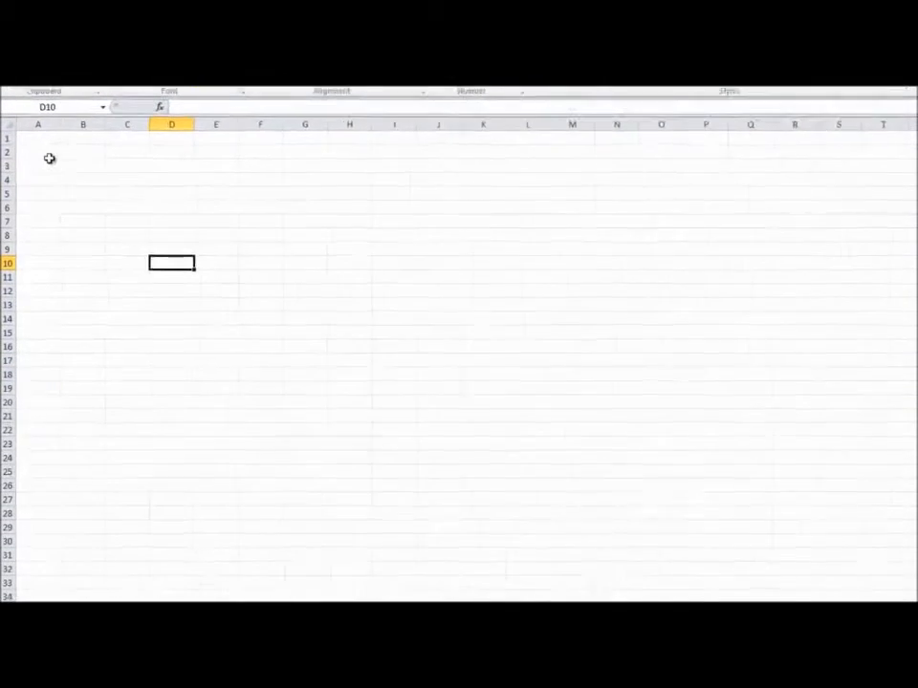
- On Sheet2, enter 123 in cell A1 and try filling it down column A through A34
{"action": "left_click", "coordinate": [50, 140]}
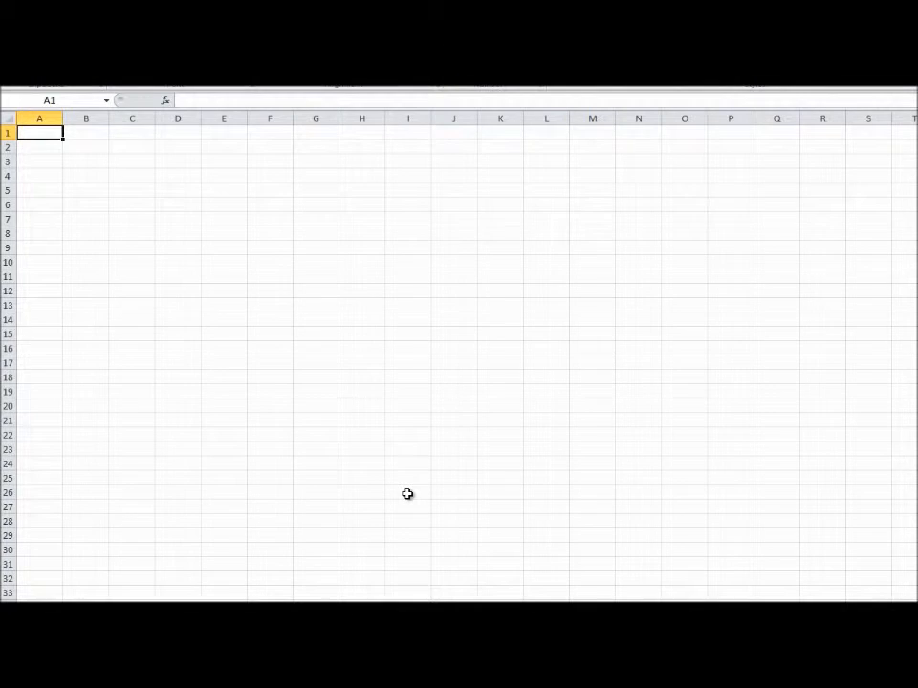
{"action": "type", "text": "123"}
{"action": "left_click", "coordinate": [407, 493]}
{"action": "left_click", "coordinate": [45, 132]}
{"action": "left_click_drag", "start_coordinate": [62, 139], "coordinate": [55, 539]}
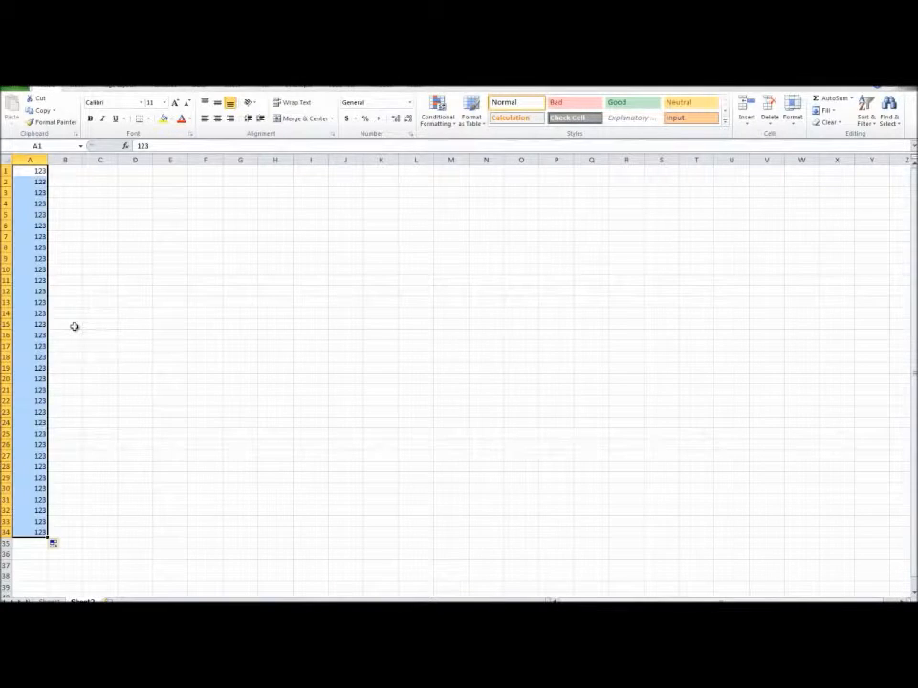
{"action": "key", "text": "ctrl+z"}
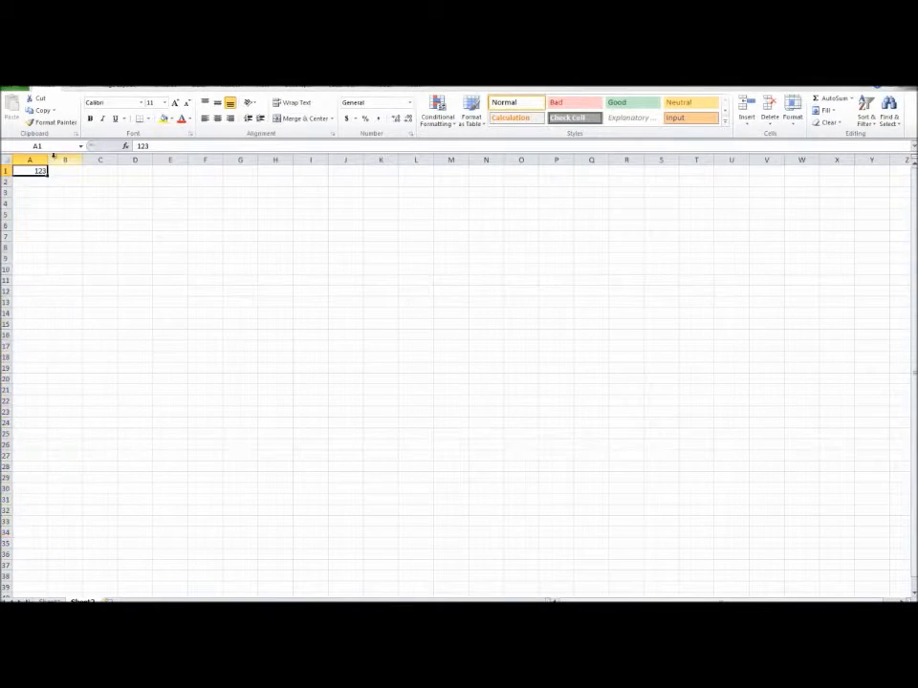
- Fill 123 from A1 down to A3 and clear the filled cells
{"action": "left_click_drag", "start_coordinate": [63, 139], "coordinate": [62, 172]}
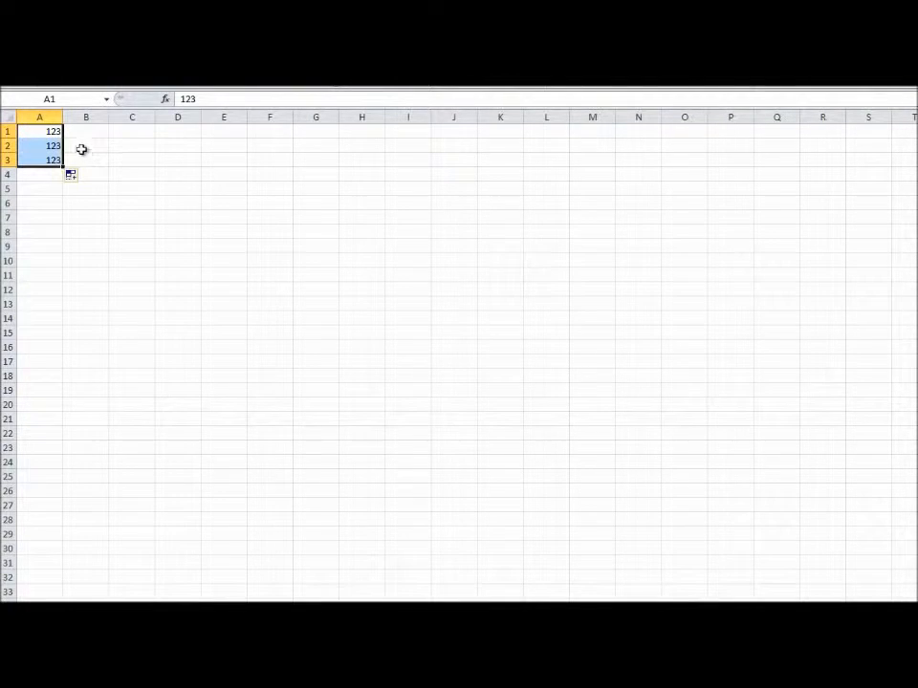
{"action": "key", "text": "Delete"}
- Enter 1 in cell A1 and try filling that single value down through A30
{"action": "left_click", "coordinate": [43, 130]}
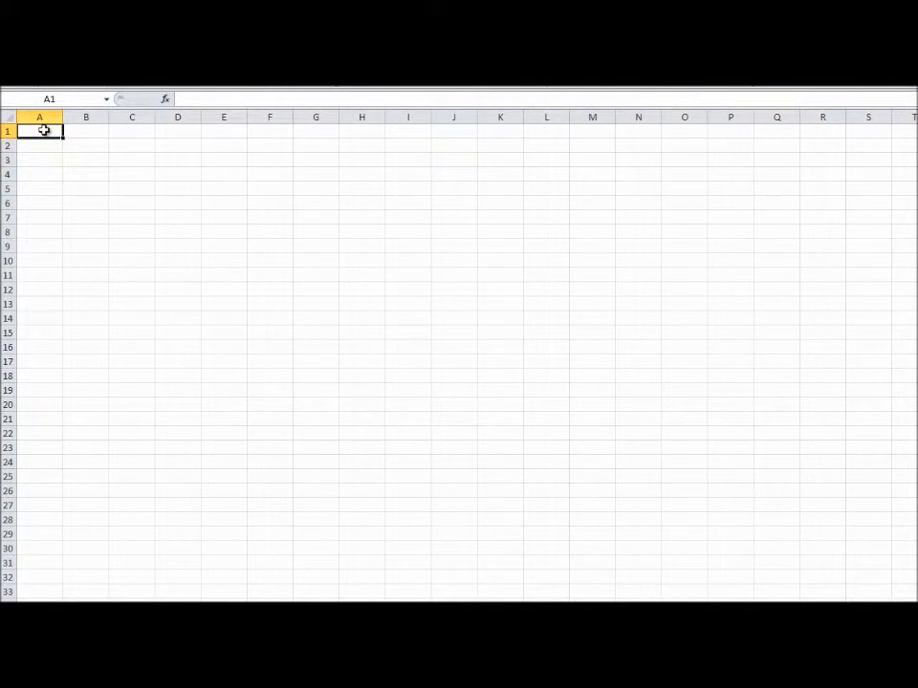
{"action": "type", "text": "1"}
{"action": "left_click", "coordinate": [73, 155]}
{"action": "left_click", "coordinate": [51, 133]}
{"action": "left_click", "coordinate": [37, 548]}
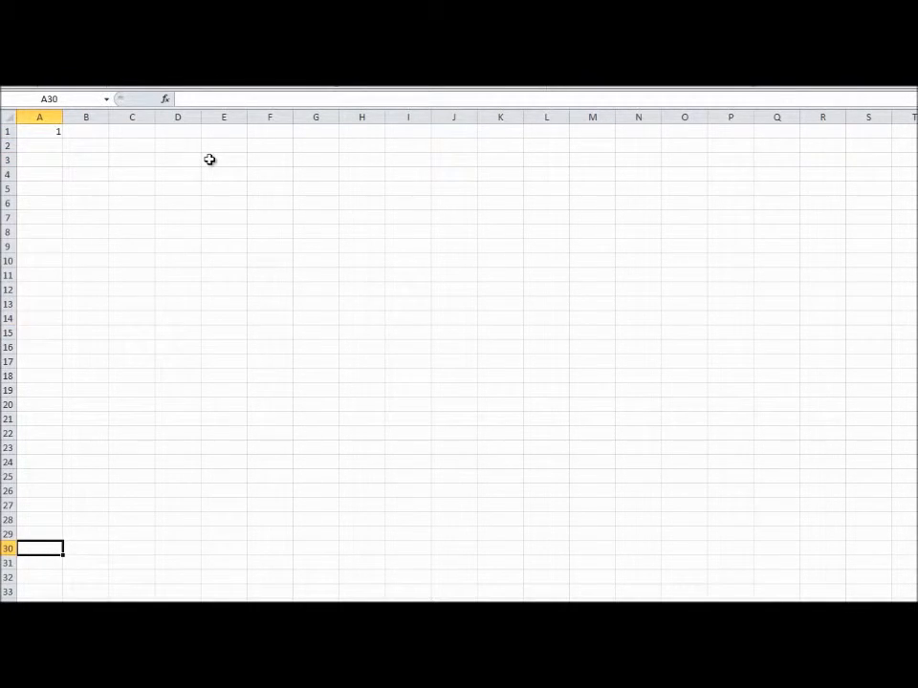
{"action": "left_click", "coordinate": [43, 131]}
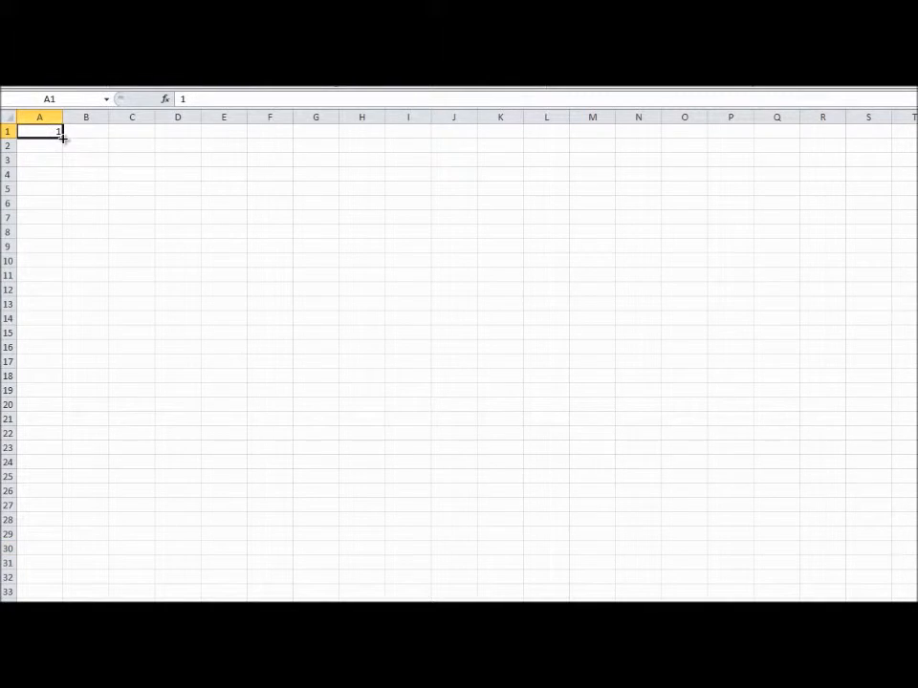
{"action": "left_click_drag", "start_coordinate": [62, 137], "coordinate": [53, 550]}
{"action": "key", "text": "ctrl+z"}
- Enter 2 in A2, try extending the 1, 2 pattern as a series through A30, and undo it
{"action": "left_click", "coordinate": [41, 141]}
{"action": "type", "text": "2"}
{"action": "left_click", "coordinate": [147, 157]}
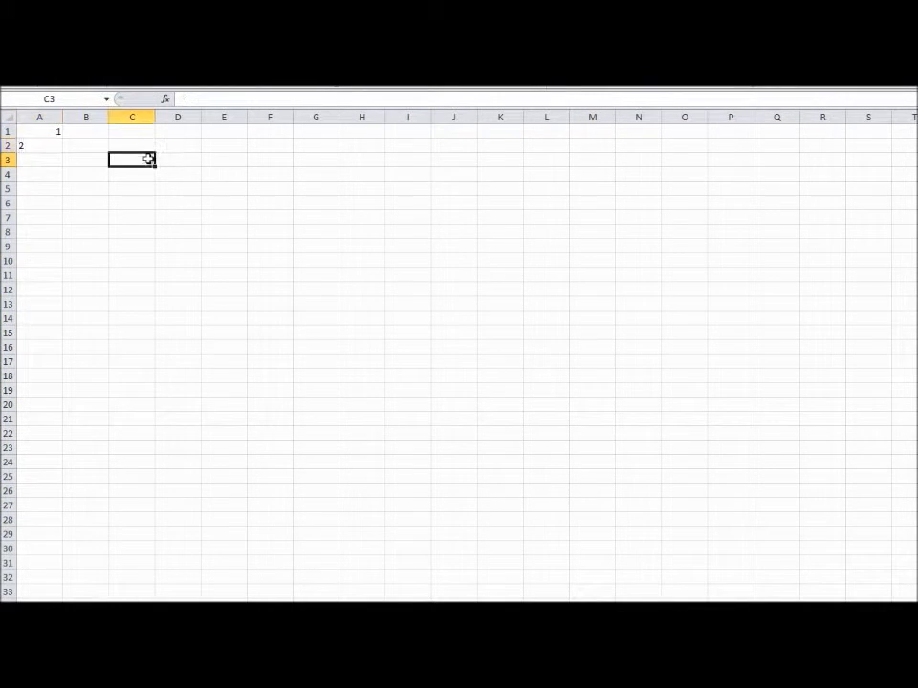
{"action": "left_click", "coordinate": [32, 134]}
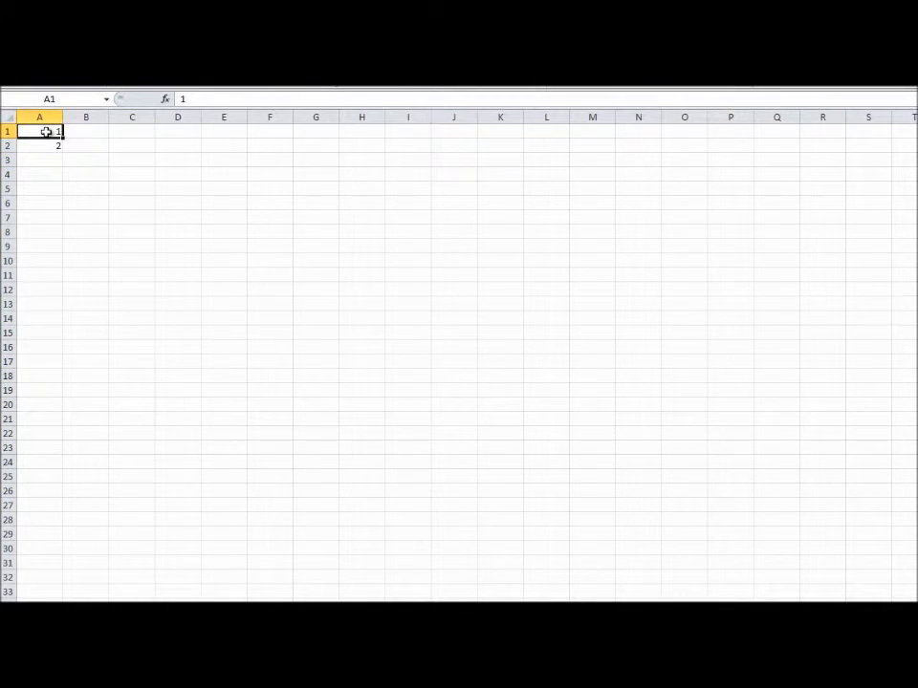
{"action": "left_click_drag", "start_coordinate": [45, 132], "coordinate": [47, 145]}
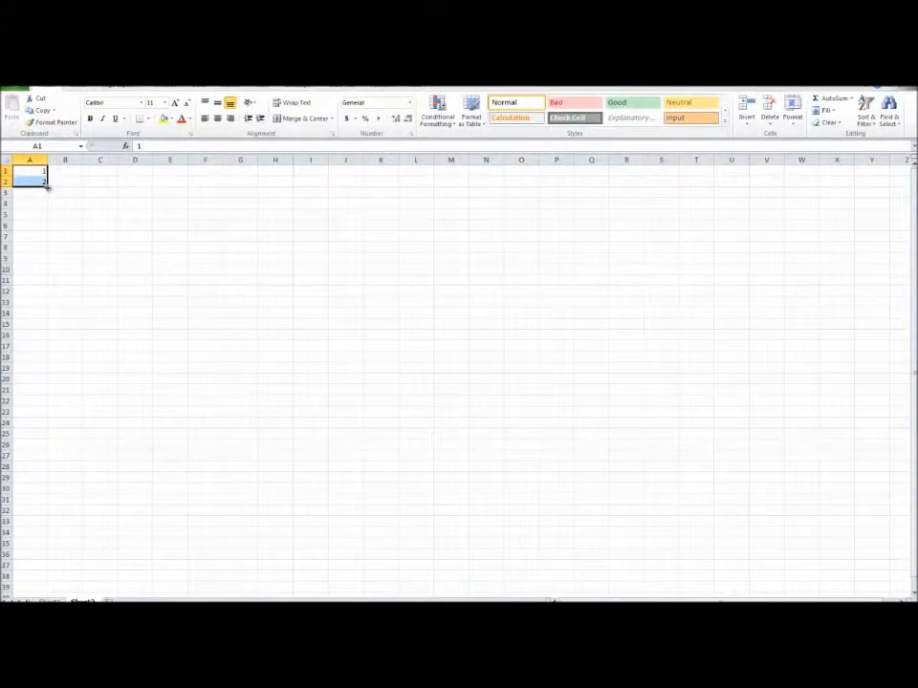
{"action": "left_click_drag", "start_coordinate": [47, 188], "coordinate": [45, 489]}
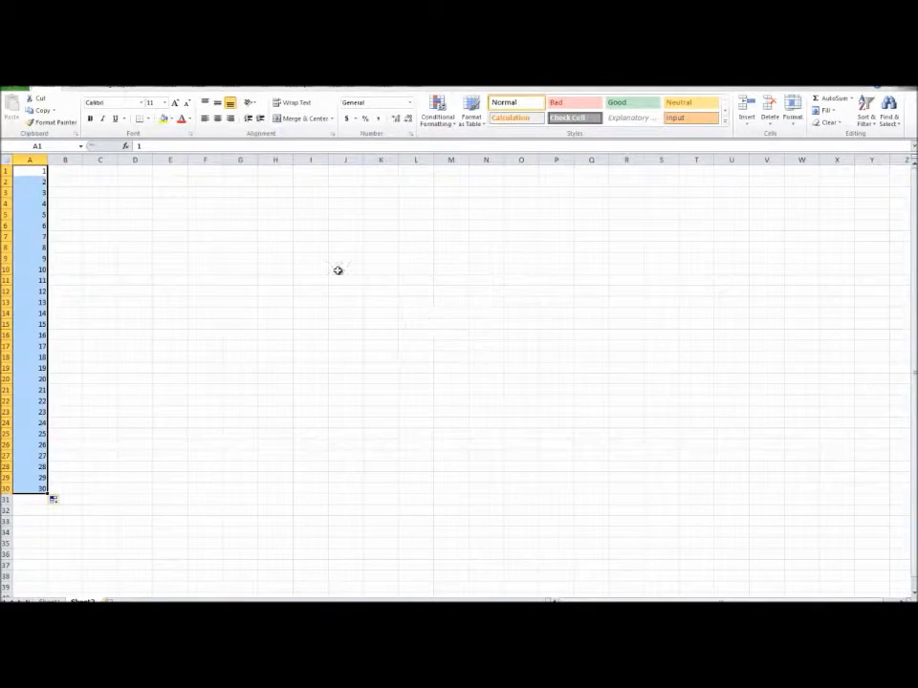
{"action": "key", "text": "ctrl+z"}
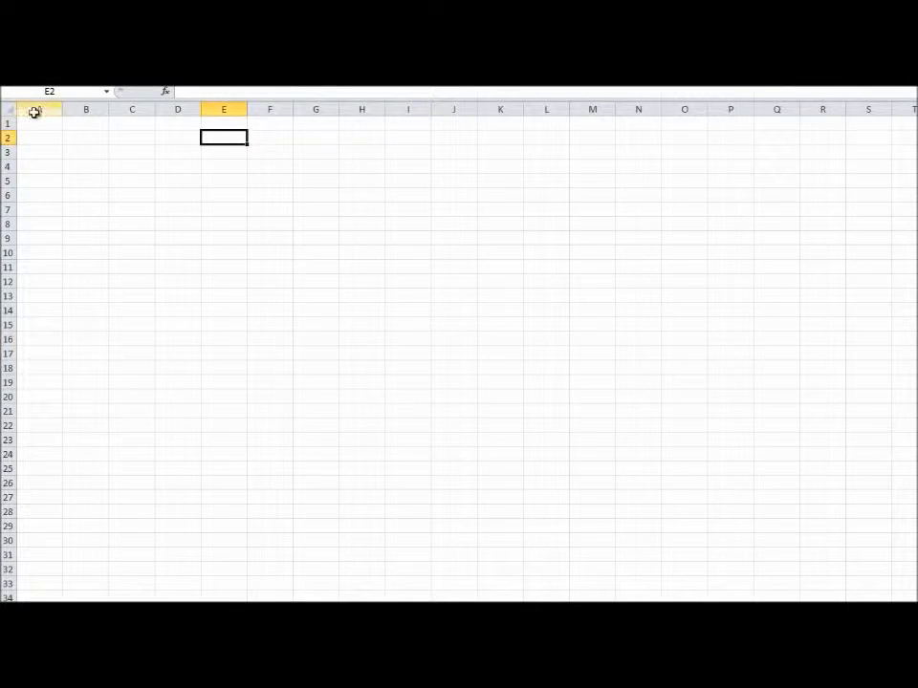
- Enter 1 in A1 again and try filling only that cell down column A
{"action": "left_click", "coordinate": [41, 123]}
{"action": "type", "text": "1"}
{"action": "left_click", "coordinate": [95, 212]}
{"action": "left_click", "coordinate": [58, 125]}
{"action": "left_click_drag", "start_coordinate": [64, 133], "coordinate": [49, 543]}
{"action": "key", "text": "ctrl+z"}
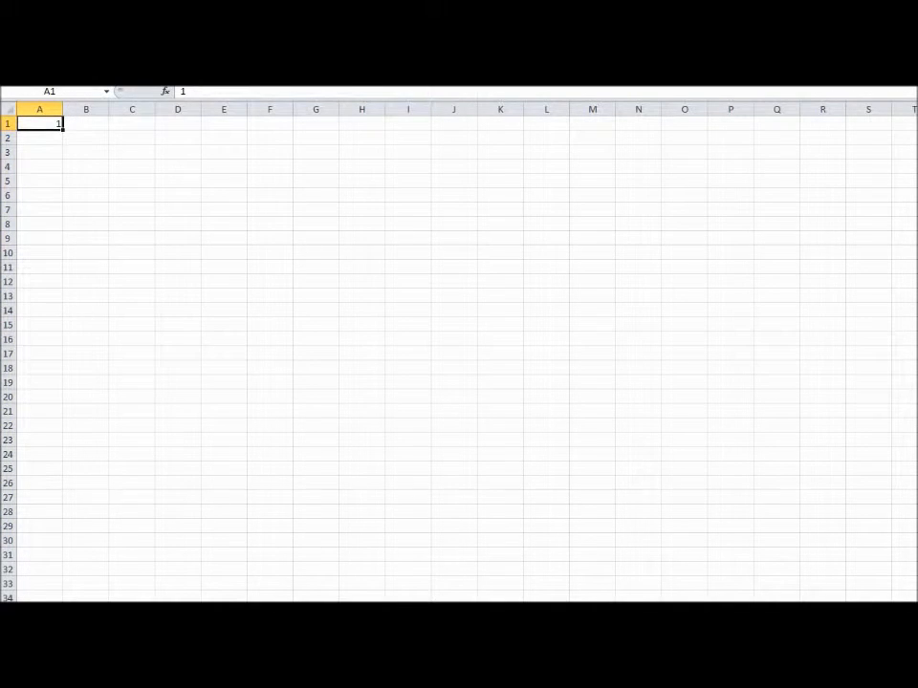
- Add 2 in A2, try filling the ascending series from both cells through A31, and undo it
{"action": "left_click", "coordinate": [50, 136]}
{"action": "type", "text": "2"}
{"action": "left_click", "coordinate": [48, 123]}
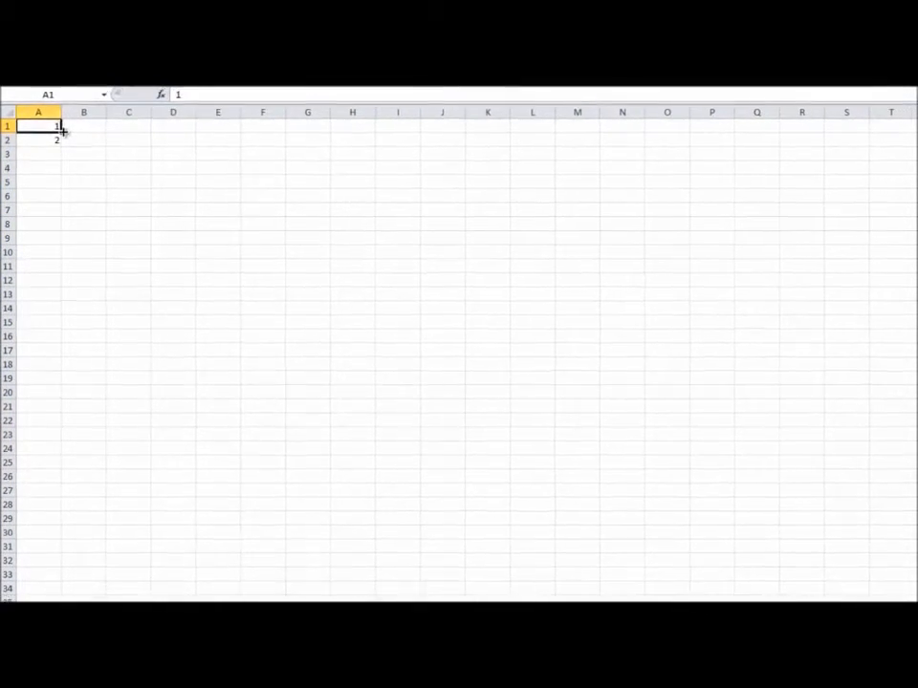
{"action": "left_click_drag", "start_coordinate": [49, 127], "coordinate": [55, 491]}
{"action": "left_click", "coordinate": [50, 127]}
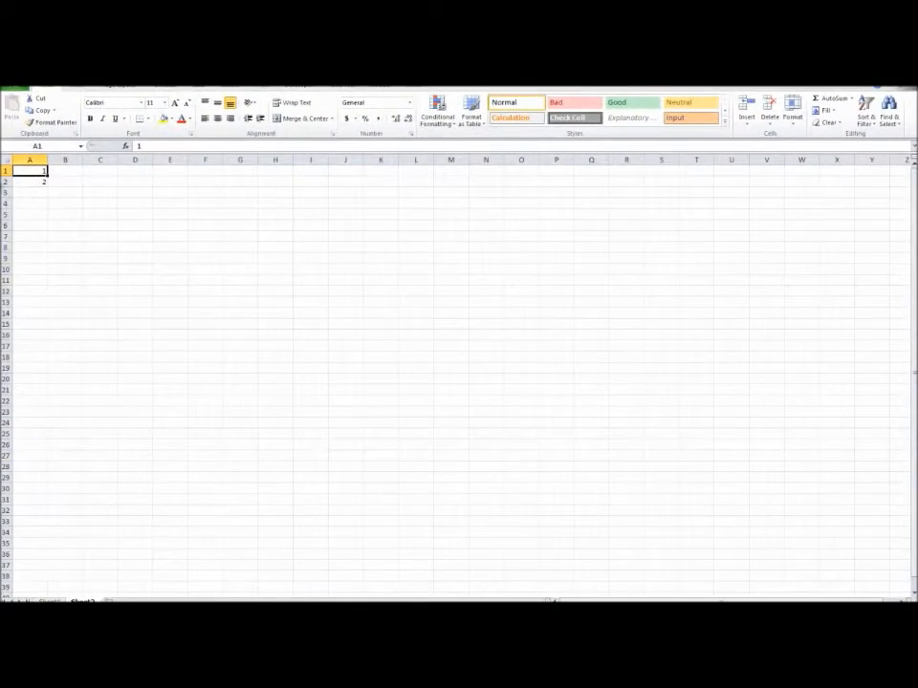
{"action": "left_click_drag", "start_coordinate": [32, 170], "coordinate": [43, 501]}
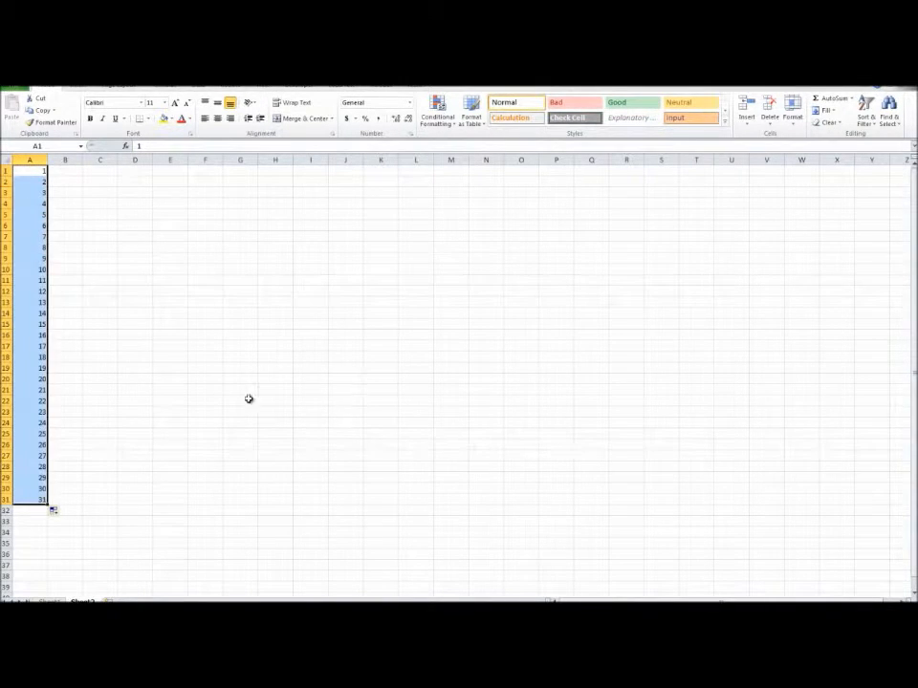
{"action": "key", "text": "ctrl+z"}
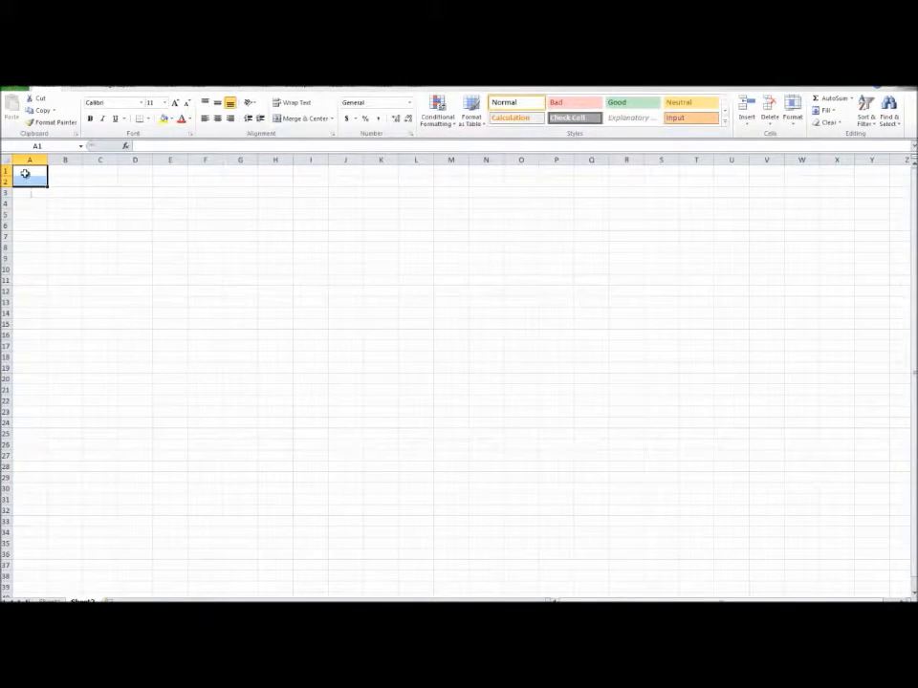
- Enter 1990 in cell A1 and try filling that single year down through A30
{"action": "left_click", "coordinate": [25, 173]}
{"action": "type", "text": "1"}
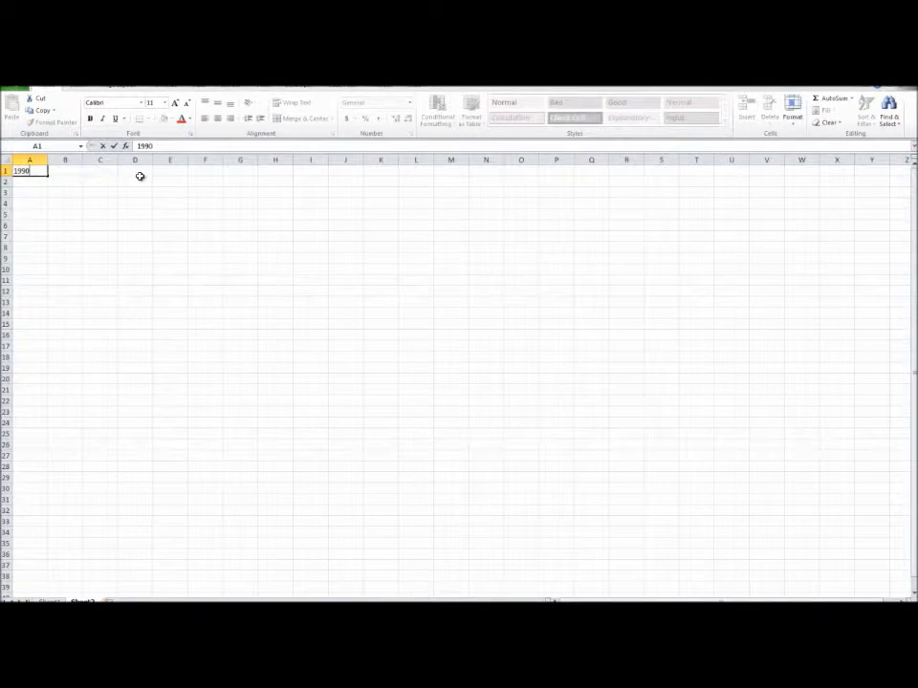
{"action": "type", "text": "990"}
{"action": "left_click", "coordinate": [140, 178]}
{"action": "left_click", "coordinate": [36, 170]}
{"action": "left_click_drag", "start_coordinate": [47, 176], "coordinate": [47, 493]}
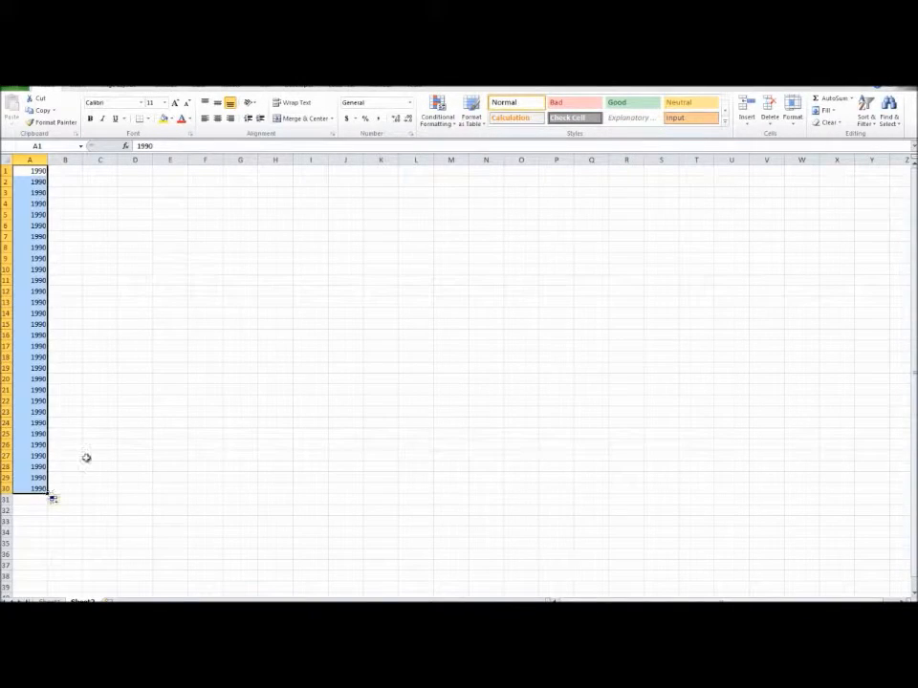
{"action": "key", "text": "ctrl+z"}
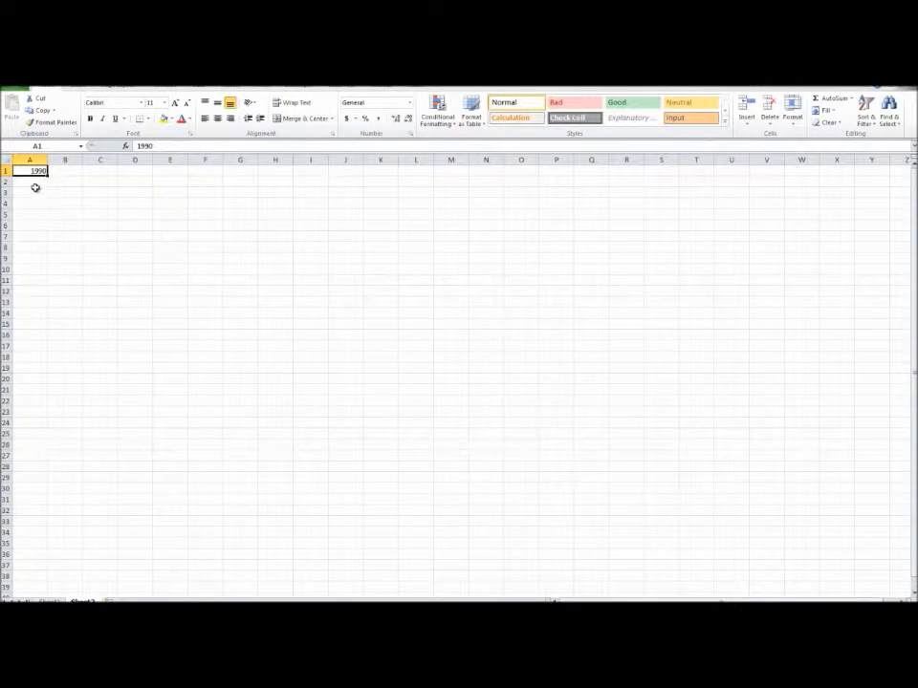
- Enter 1991 in A2 and fill the ascending years from A1:A2 down through A30
{"action": "left_click", "coordinate": [35, 181]}
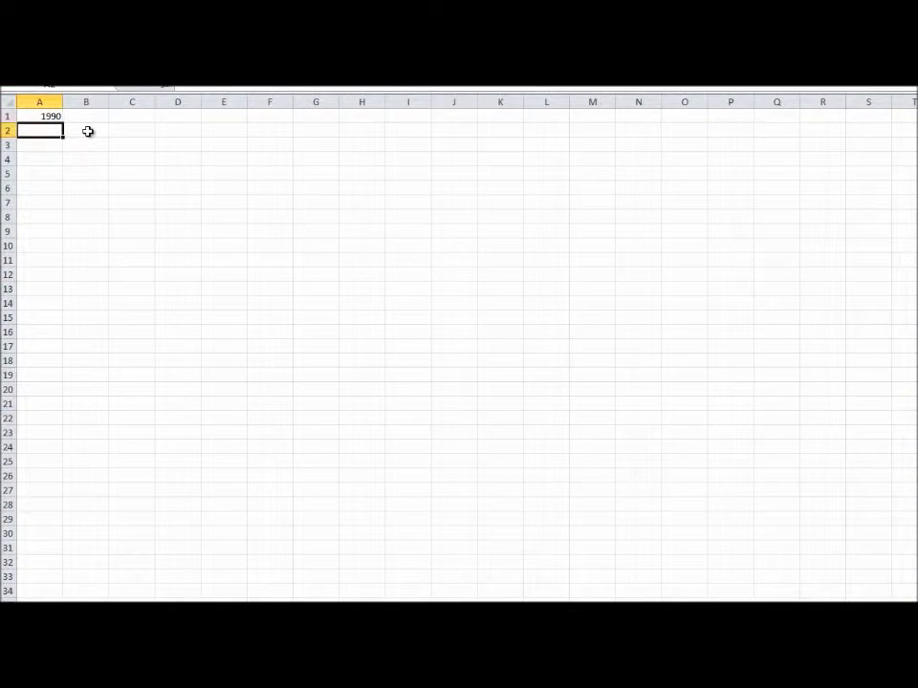
{"action": "type", "text": "1"}
{"action": "type", "text": "991"}
{"action": "left_click", "coordinate": [70, 146]}
{"action": "left_click_drag", "start_coordinate": [47, 115], "coordinate": [65, 539]}
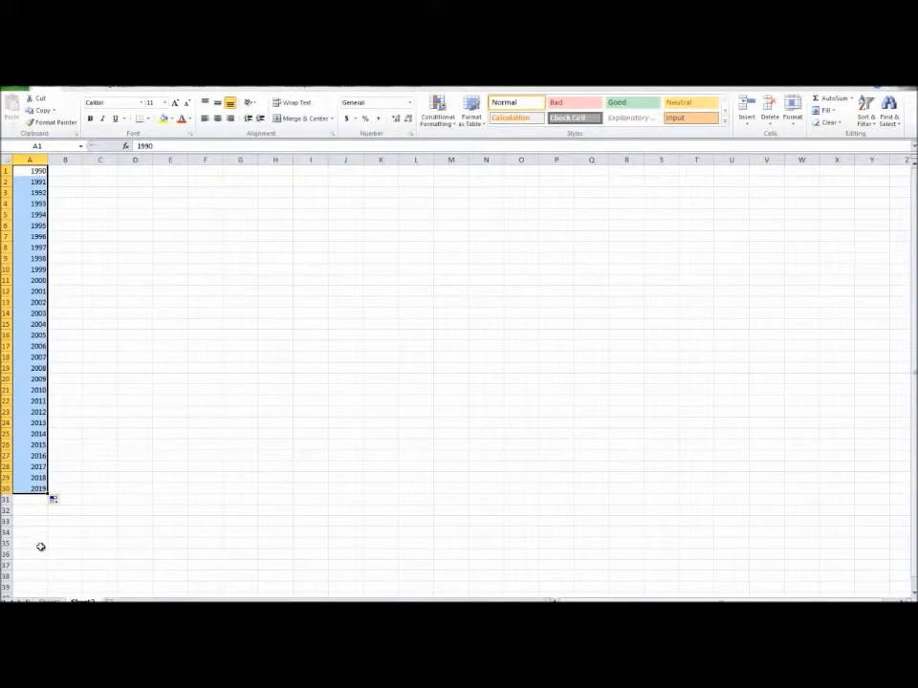
- Delete the whole list of years in A1:A30
{"action": "left_click", "coordinate": [29, 490]}
{"action": "left_click_drag", "start_coordinate": [42, 488], "coordinate": [35, 150]}
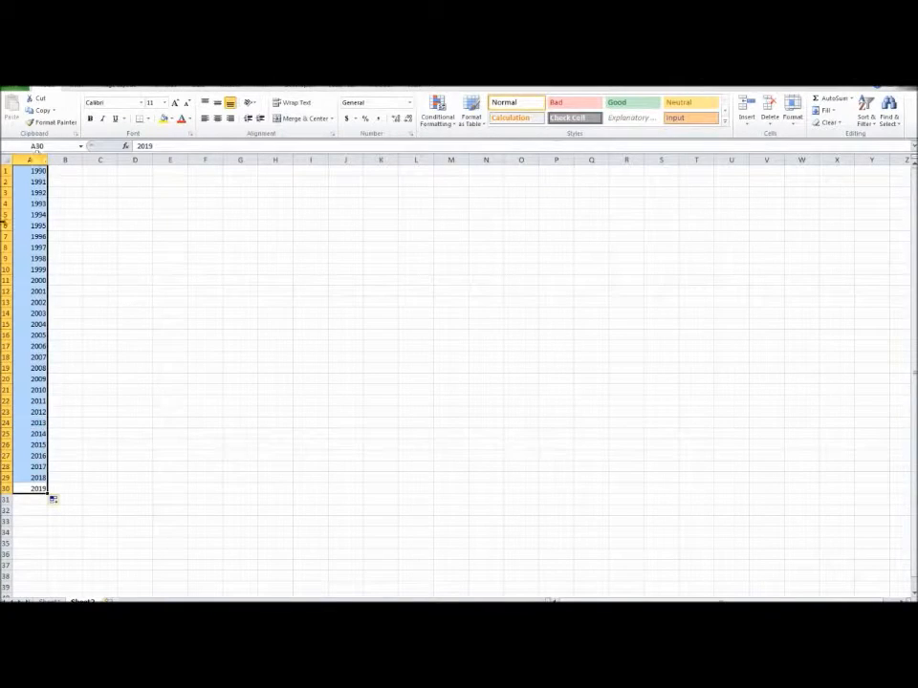
{"action": "key", "text": "Delete"}
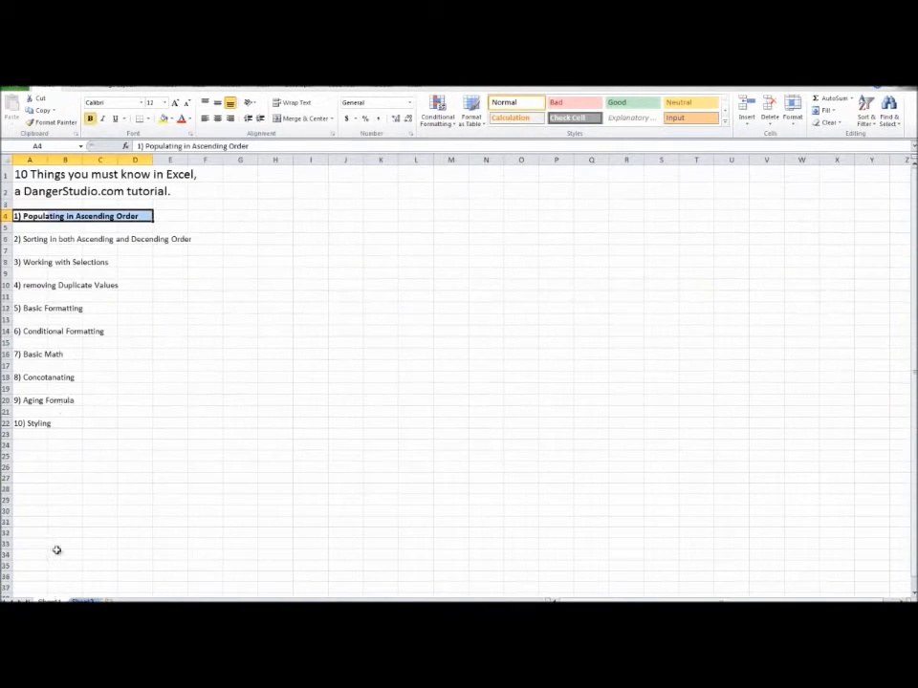
- On Sheet1, make the "2) Sorting in both Ascending and Decending Order" line in row 6 bold
{"action": "left_click", "coordinate": [62, 241]}
{"action": "left_click", "coordinate": [5, 239]}
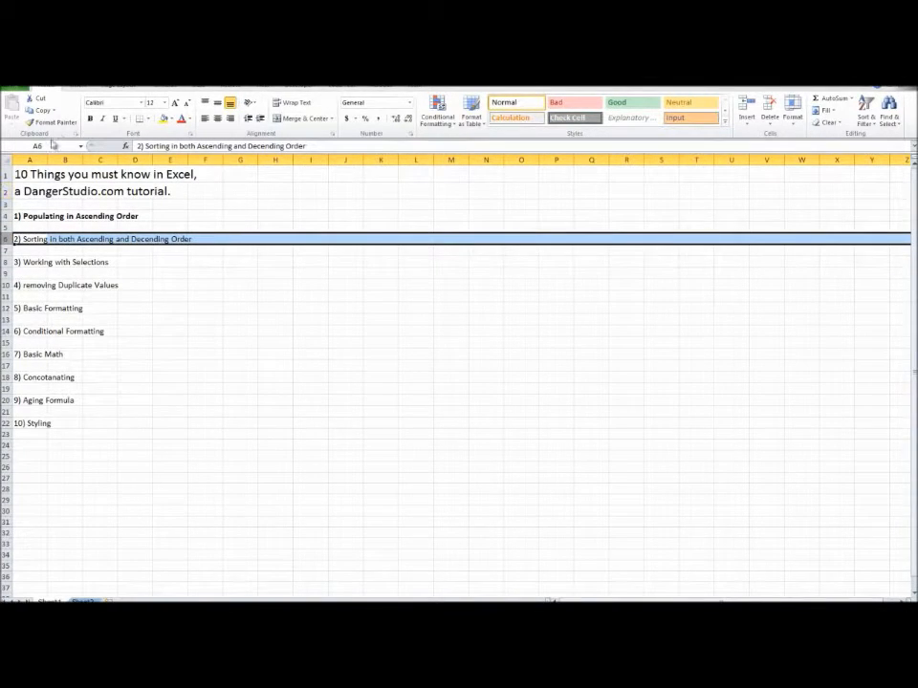
{"action": "left_click", "coordinate": [89, 119]}
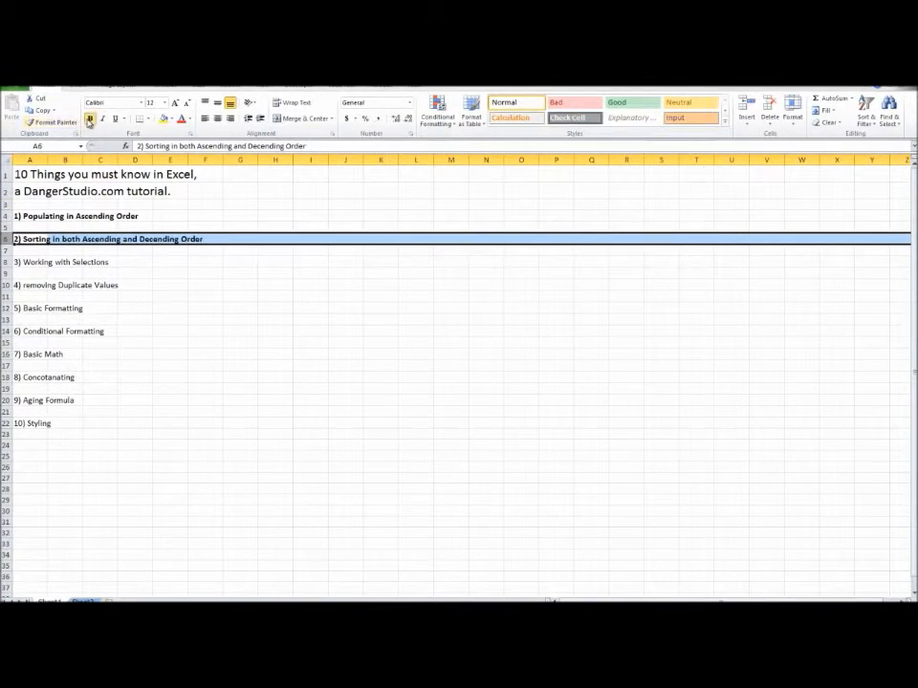
{"action": "left_click", "coordinate": [103, 391]}
{"action": "left_click", "coordinate": [8, 240]}
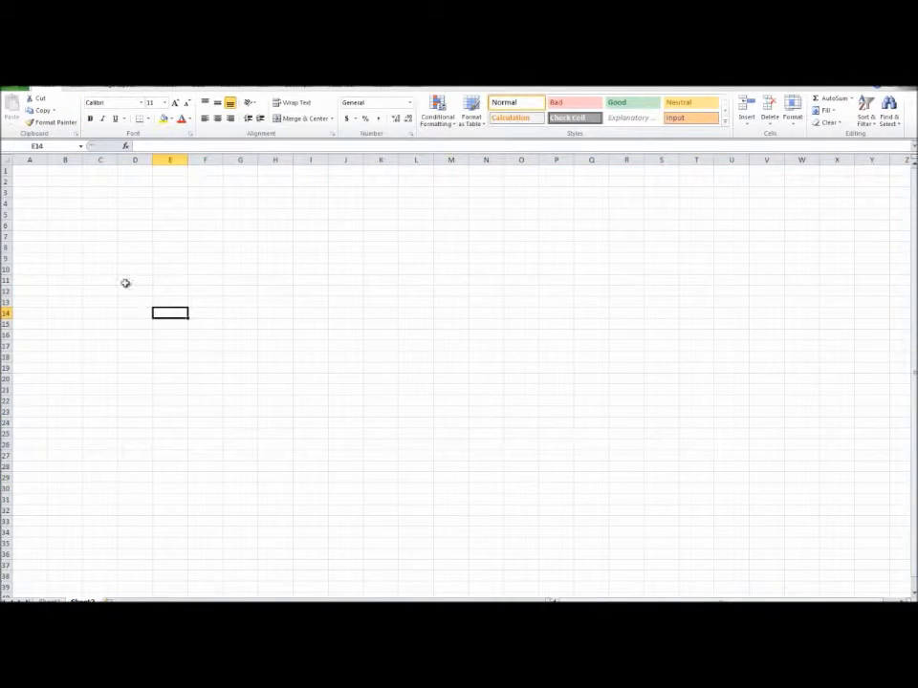
- Enter the values 1, 3, 4, 2, 4 and 6 in cells A1 through A6 of the blank sheet
{"action": "left_click", "coordinate": [42, 178]}
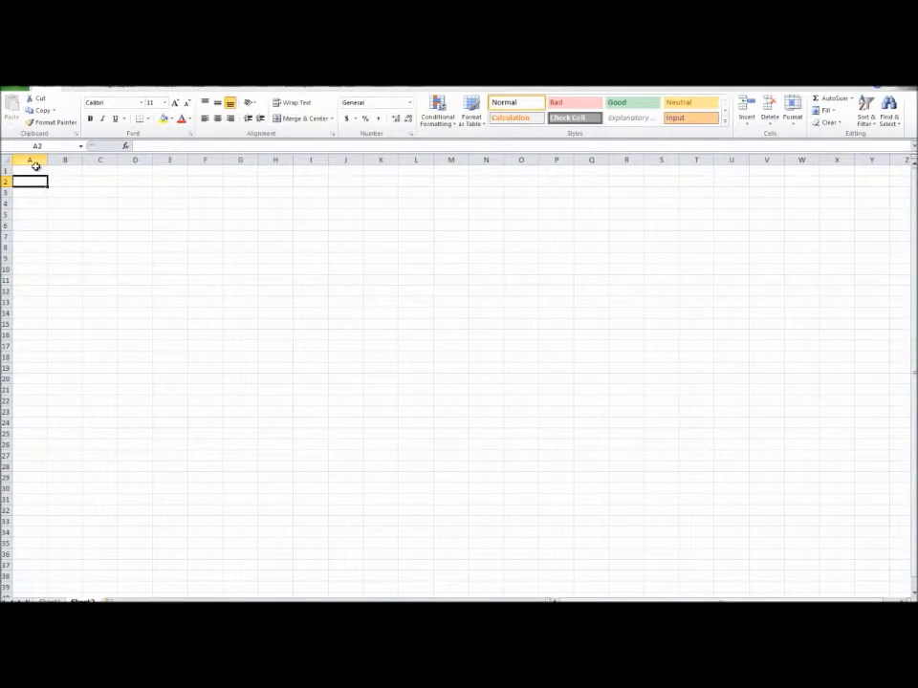
{"action": "type", "text": "3"}
{"action": "key", "text": "Return"}
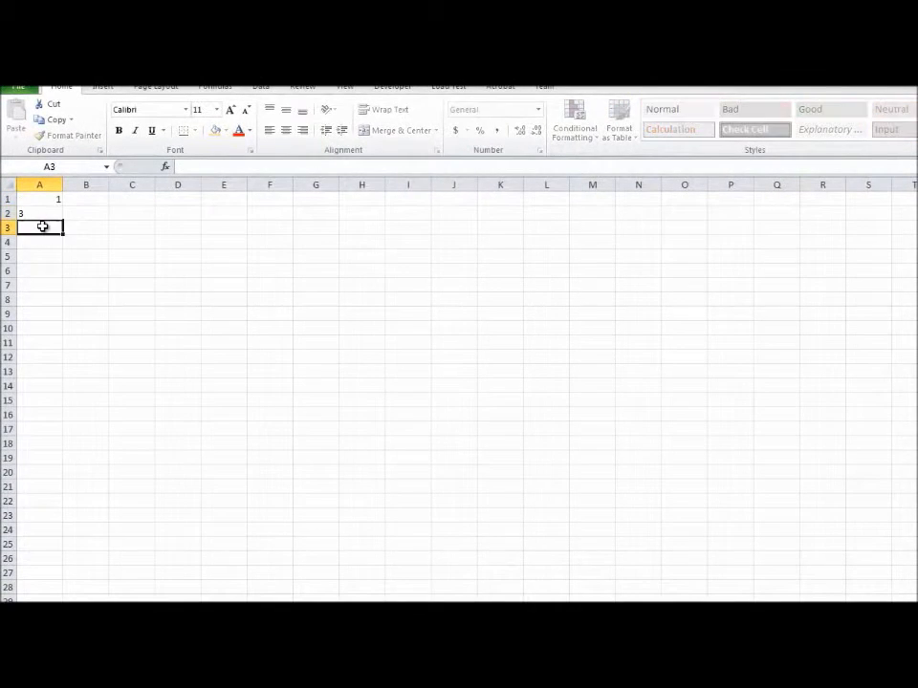
{"action": "type", "text": "4"}
{"action": "key", "text": "Return"}
{"action": "type", "text": "2"}
{"action": "key", "text": "Return"}
{"action": "type", "text": "4"}
{"action": "key", "text": "Return"}
{"action": "type", "text": "6"}
{"action": "key", "text": "Return"}
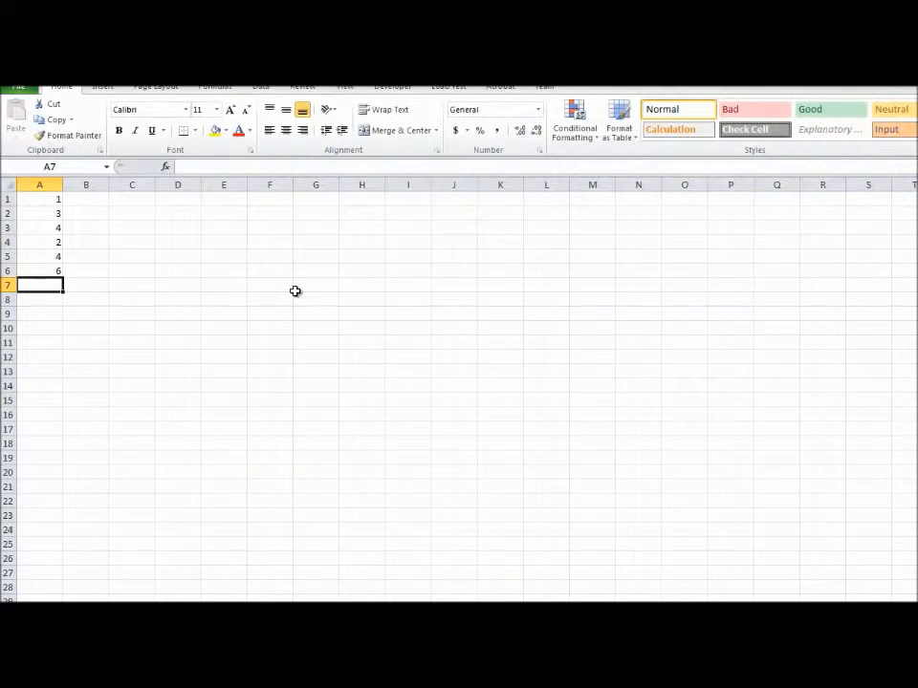
- Continue the number list with 7, 9, 8, 11, 13 and 17 in cells A7 through A12
{"action": "type", "text": "7"}
{"action": "key", "text": "Return"}
{"action": "type", "text": "9"}
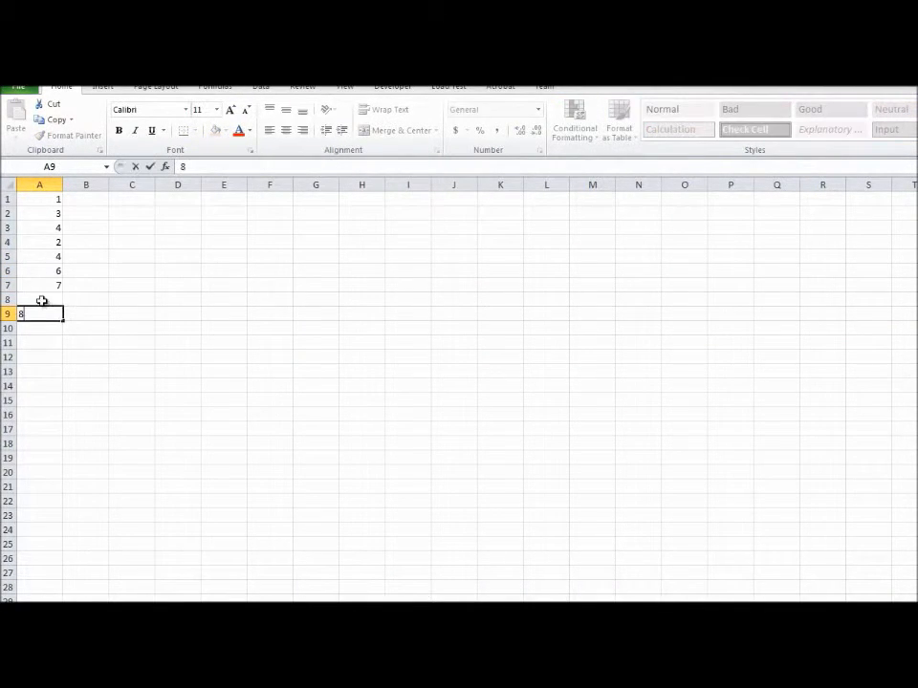
{"action": "key", "text": "Return"}
{"action": "type", "text": "8"}
{"action": "key", "text": "Return"}
{"action": "type", "text": "11"}
{"action": "left_click", "coordinate": [48, 355]}
{"action": "type", "text": "17"}
{"action": "left_click", "coordinate": [51, 342]}
{"action": "type", "text": "13"}
{"action": "left_click", "coordinate": [132, 372]}
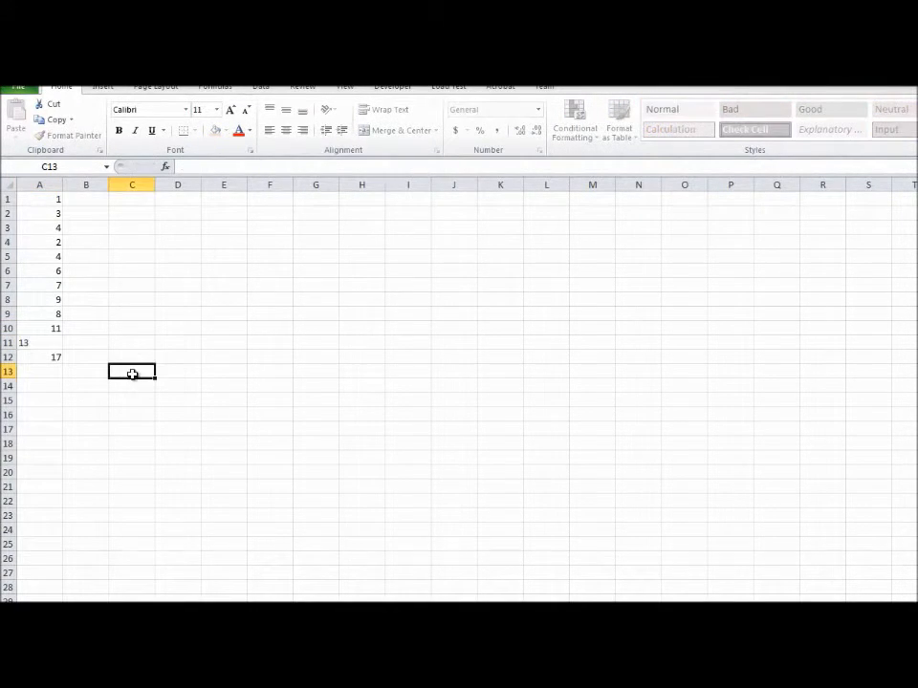
- Sort column A on its values in Smallest to Largest order using a custom sort
{"action": "left_click_drag", "start_coordinate": [56, 356], "coordinate": [54, 206]}
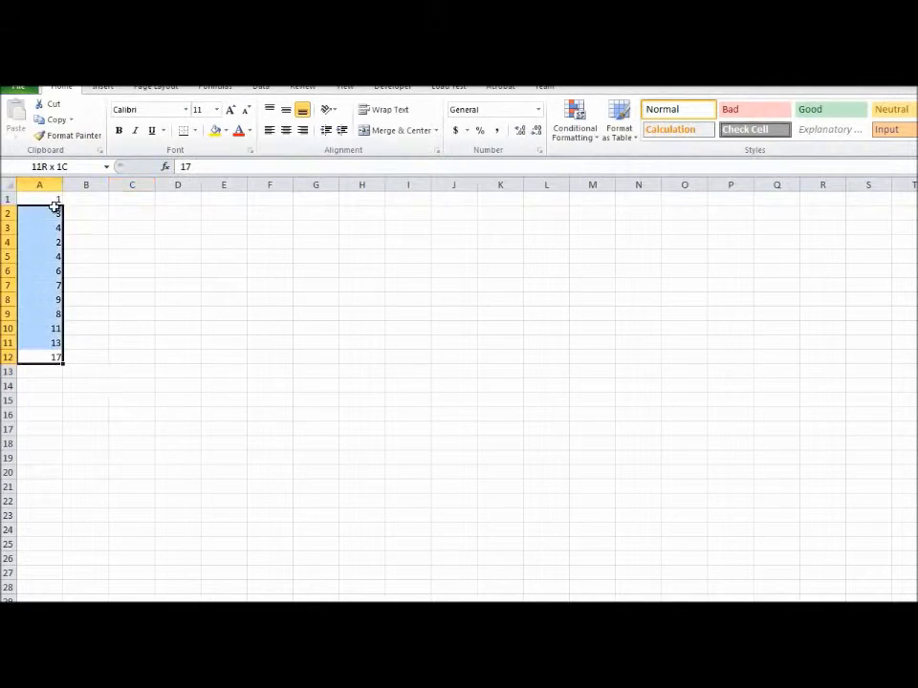
{"action": "left_click", "coordinate": [273, 340]}
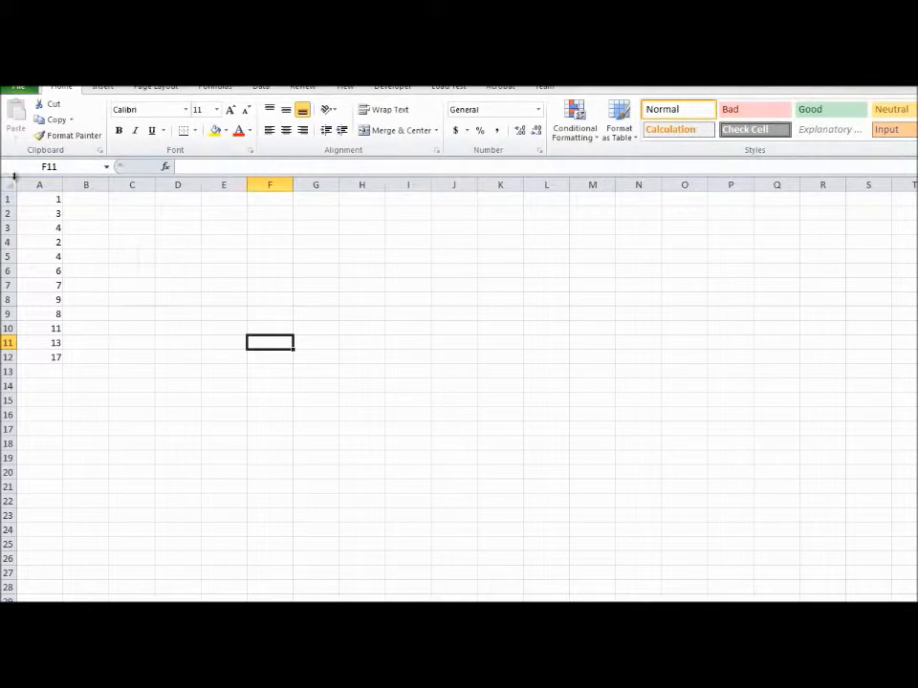
{"action": "left_click", "coordinate": [38, 185]}
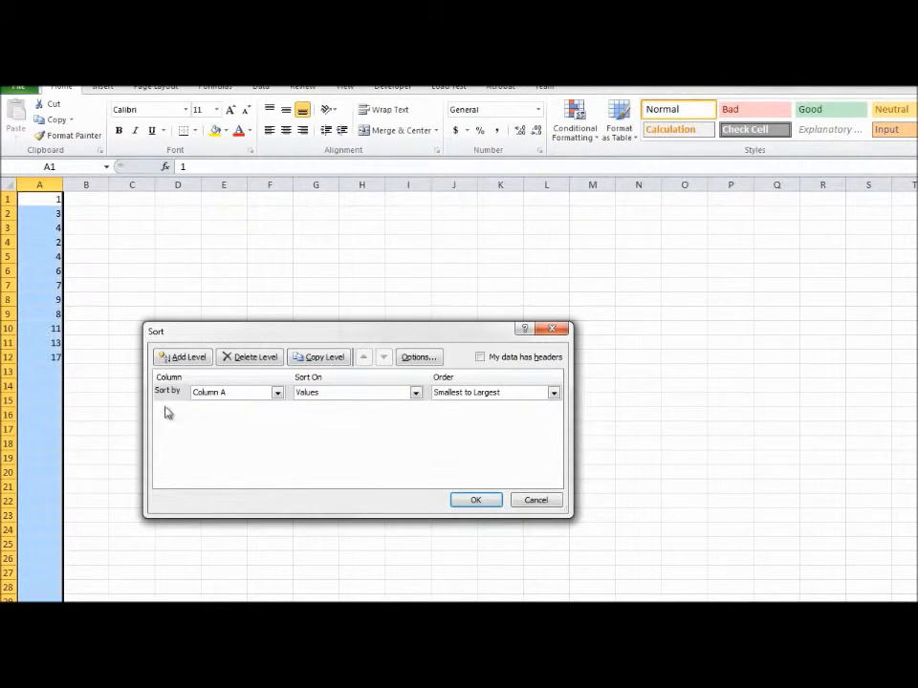
{"action": "left_click", "coordinate": [553, 392]}
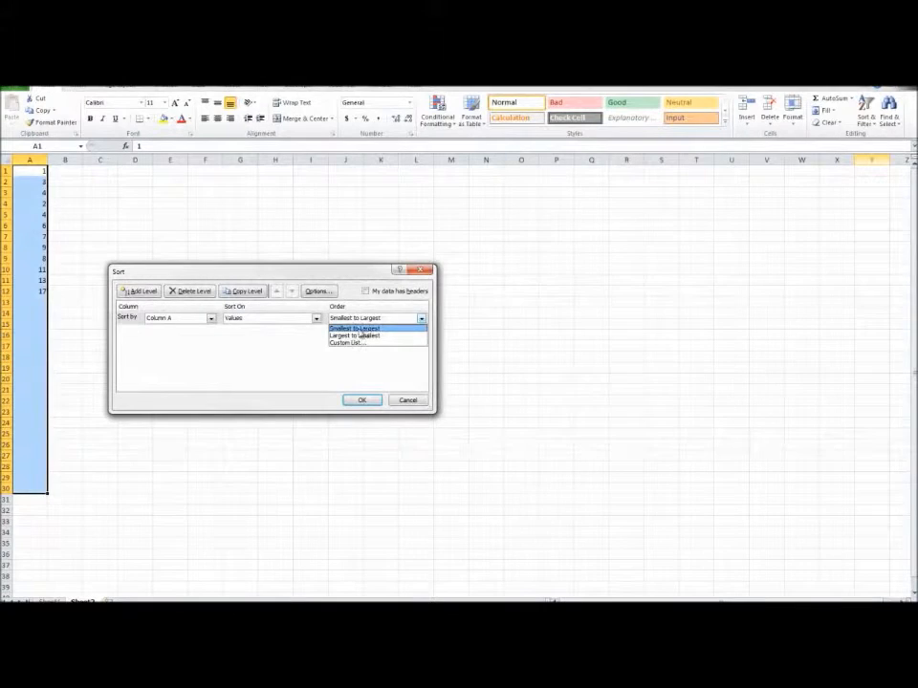
{"action": "left_click", "coordinate": [360, 330]}
{"action": "left_click", "coordinate": [362, 400]}
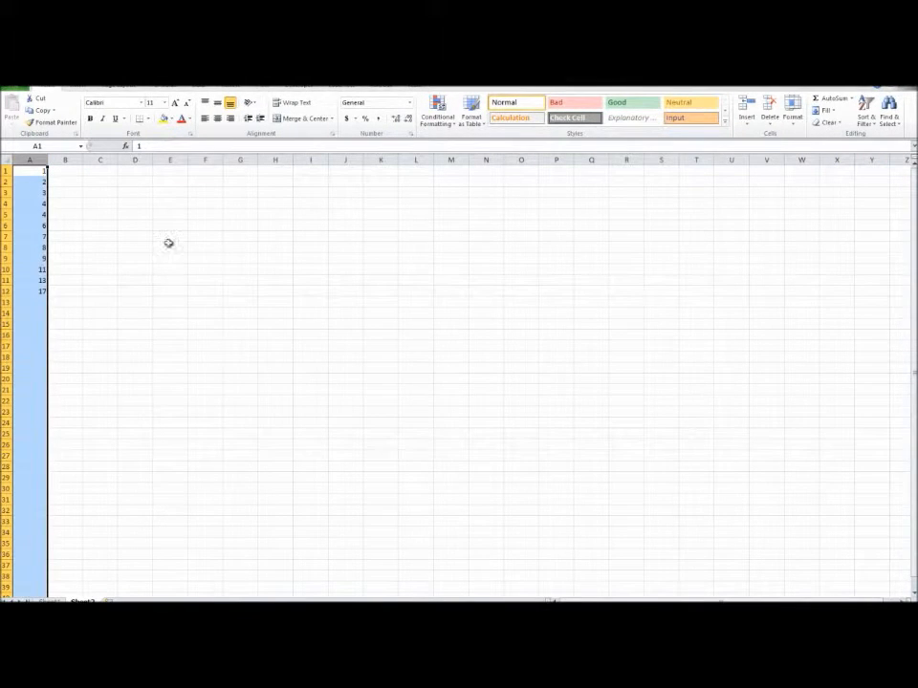
{"action": "left_click", "coordinate": [26, 212]}
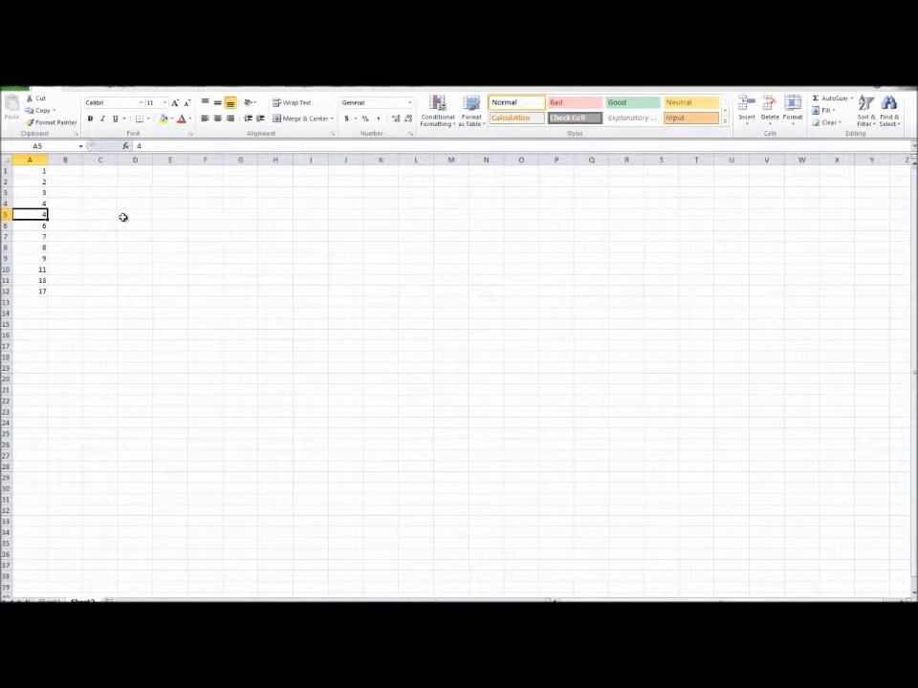
- Examine the Sort On options of the custom sort for column A and cancel without sorting
{"action": "left_click", "coordinate": [27, 159]}
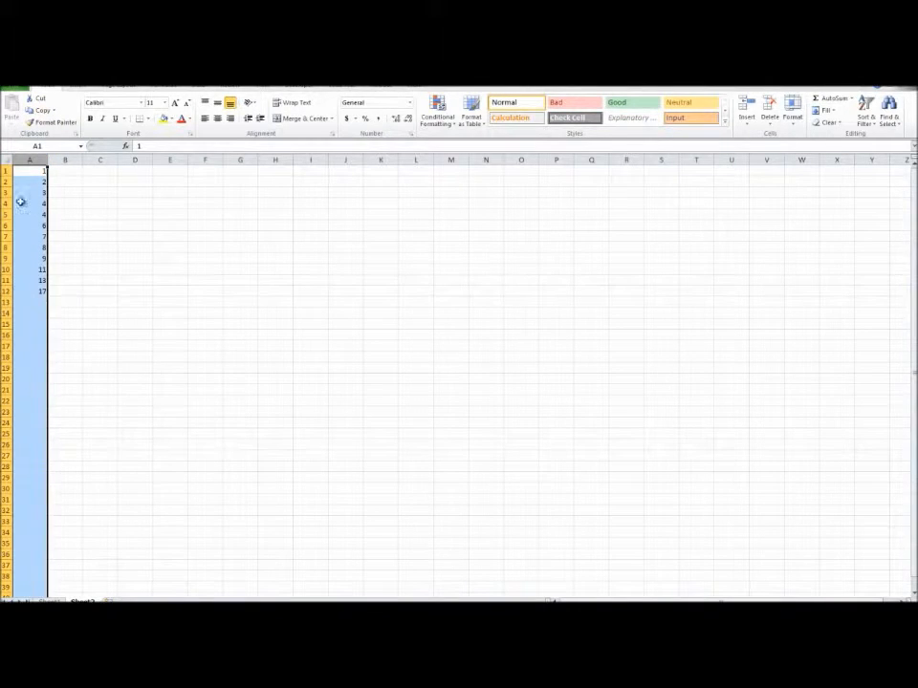
{"action": "left_click", "coordinate": [66, 174]}
{"action": "left_click", "coordinate": [27, 159]}
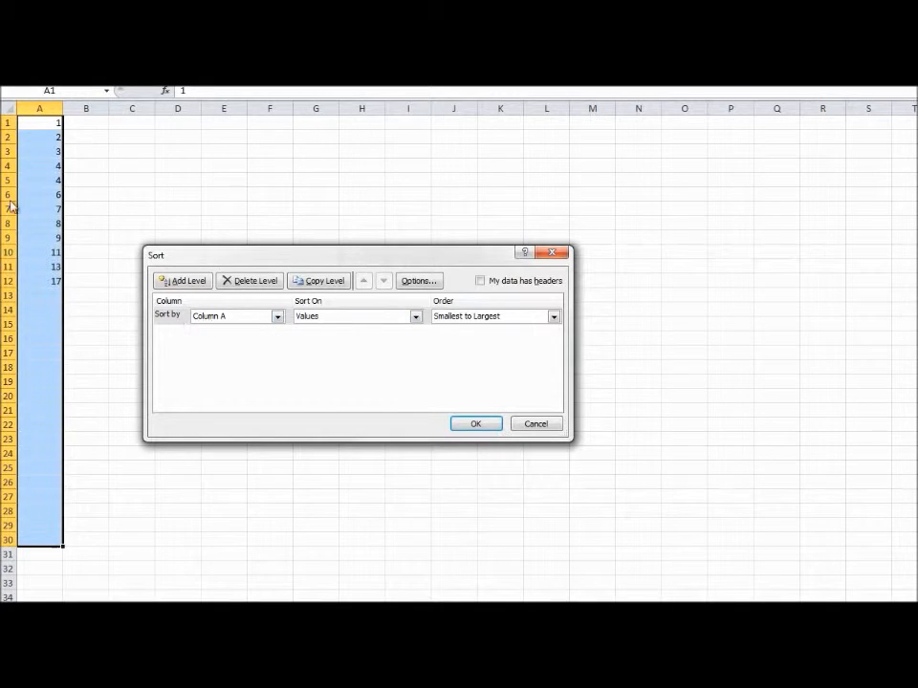
{"action": "left_click", "coordinate": [369, 318]}
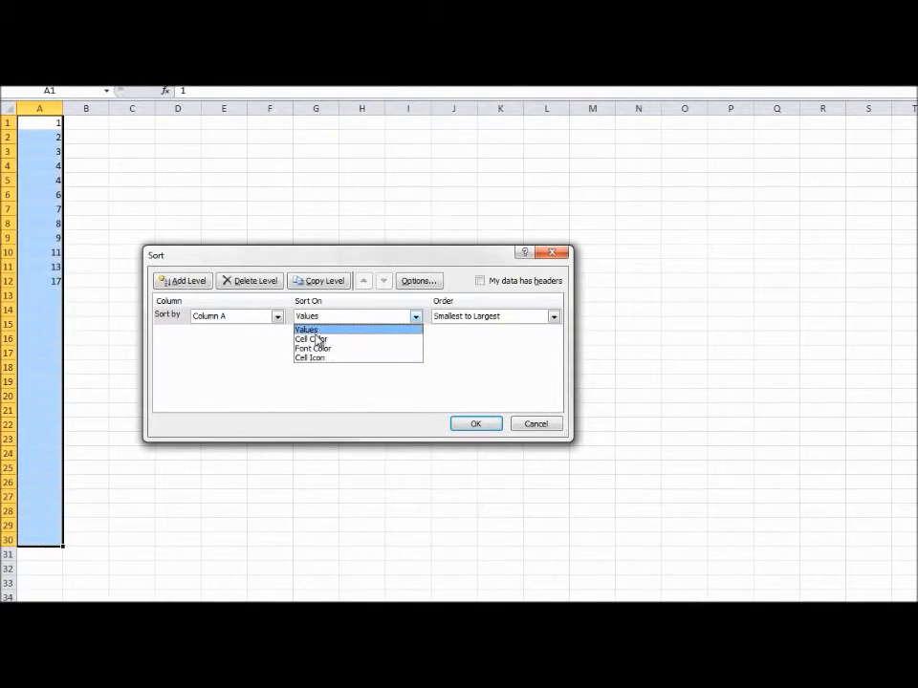
{"action": "left_click", "coordinate": [510, 432]}
{"action": "left_click", "coordinate": [535, 423]}
- Fill cells A4 and A6 with yellow
{"action": "left_click", "coordinate": [43, 166]}
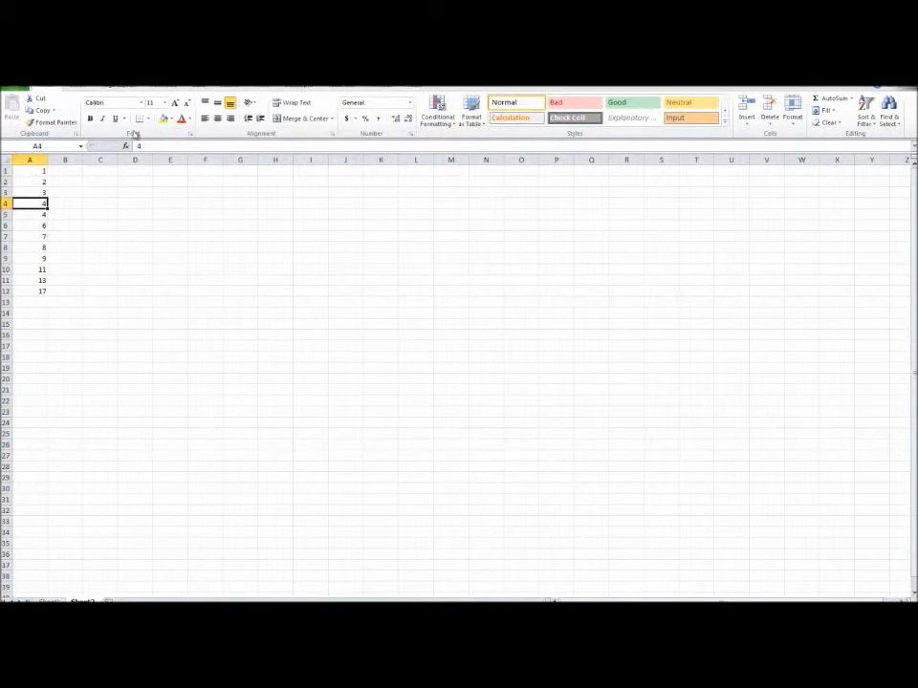
{"action": "left_click", "coordinate": [166, 117]}
{"action": "left_click", "coordinate": [24, 226]}
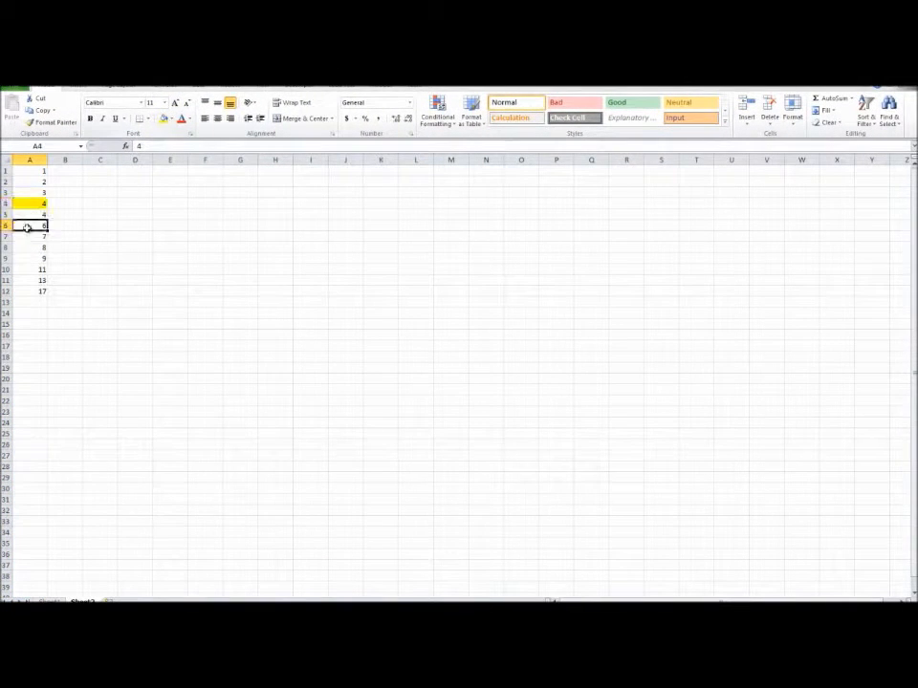
{"action": "left_click", "coordinate": [163, 117]}
- Fill cells A9 and A11 with the same light orange theme color
{"action": "left_click", "coordinate": [38, 258]}
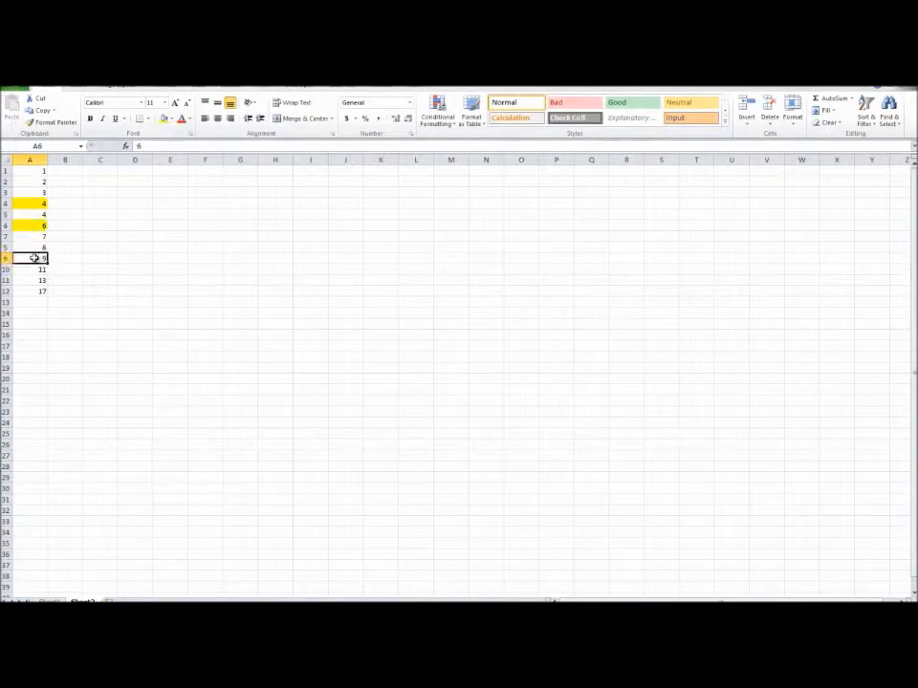
{"action": "left_click", "coordinate": [174, 119]}
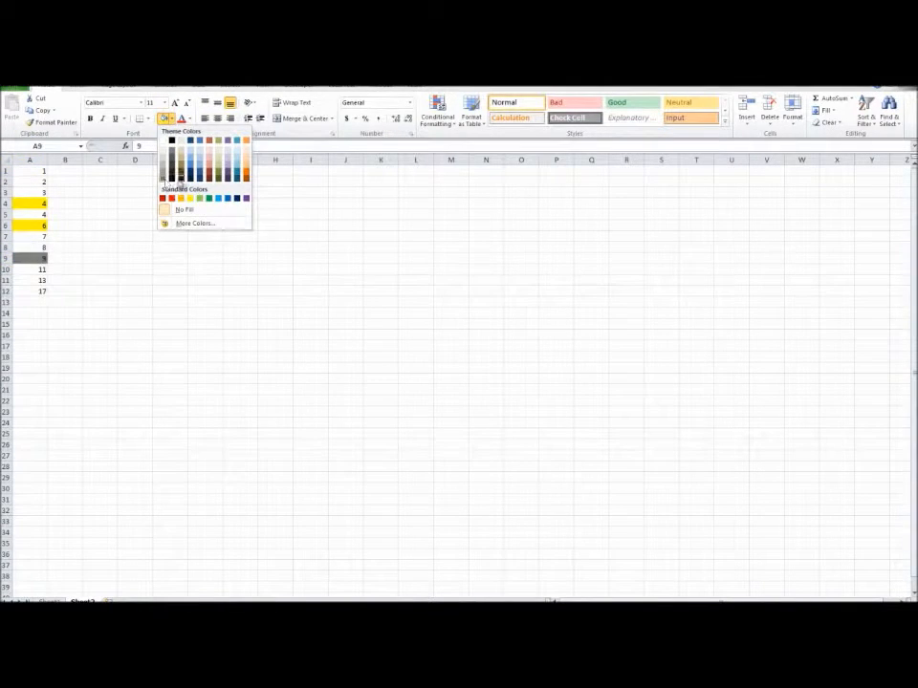
{"action": "left_click", "coordinate": [246, 164]}
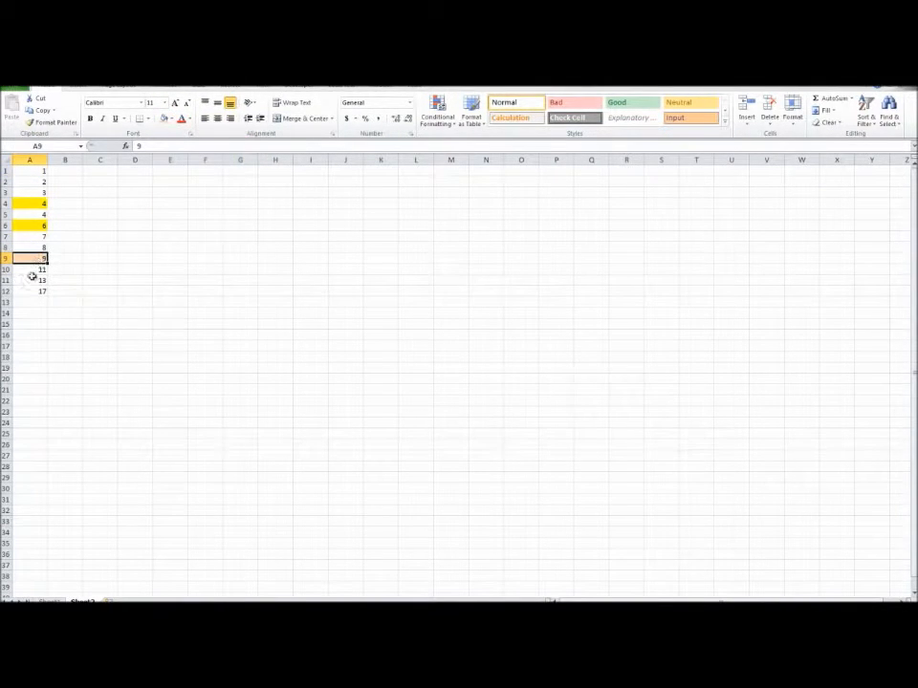
{"action": "left_click", "coordinate": [32, 278]}
{"action": "left_click", "coordinate": [162, 118]}
- Custom-sort column A on Cell Color with the light orange cells set to On Top
{"action": "left_click", "coordinate": [29, 159]}
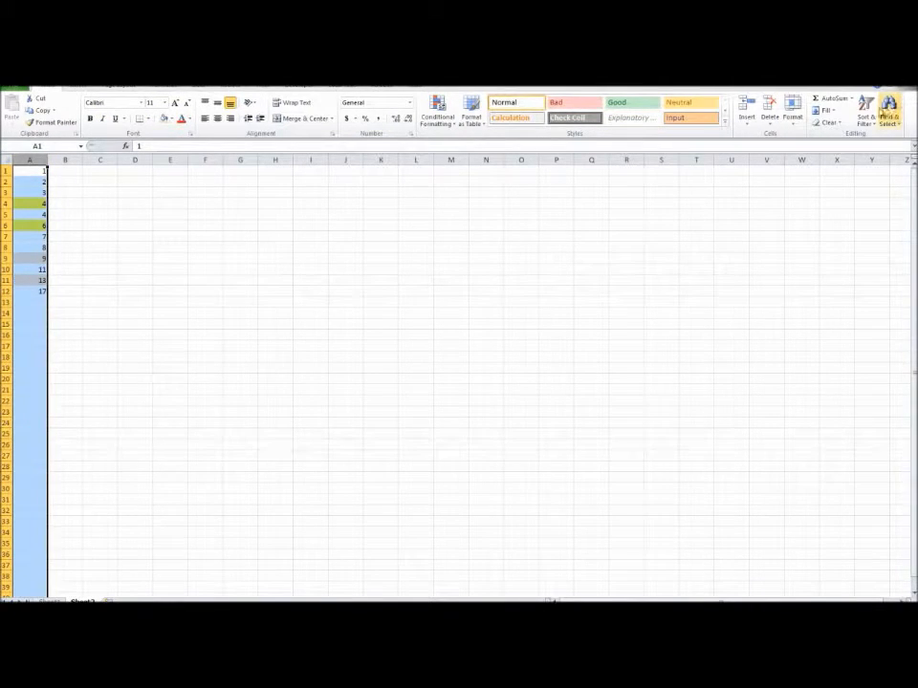
{"action": "left_click", "coordinate": [865, 111]}
{"action": "left_click", "coordinate": [856, 160]}
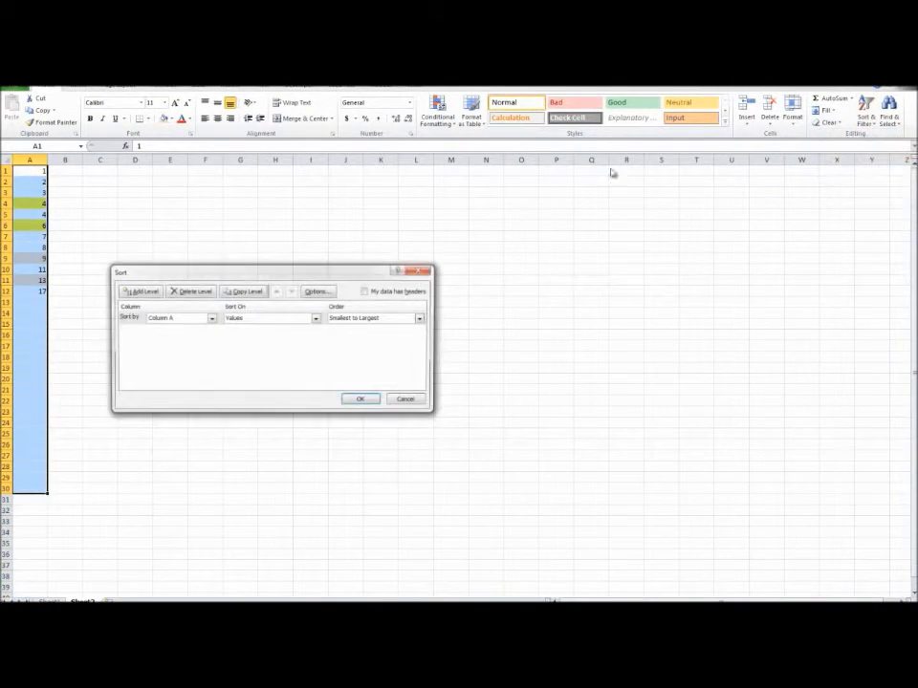
{"action": "left_click", "coordinate": [239, 320]}
{"action": "left_click", "coordinate": [239, 335]}
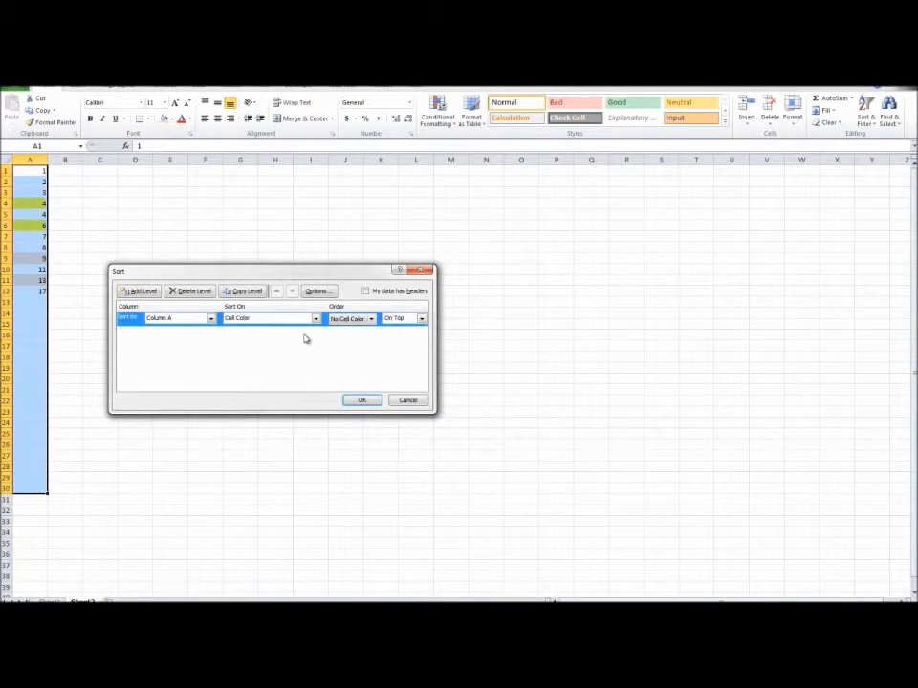
{"action": "left_click", "coordinate": [350, 323]}
{"action": "left_click", "coordinate": [337, 350]}
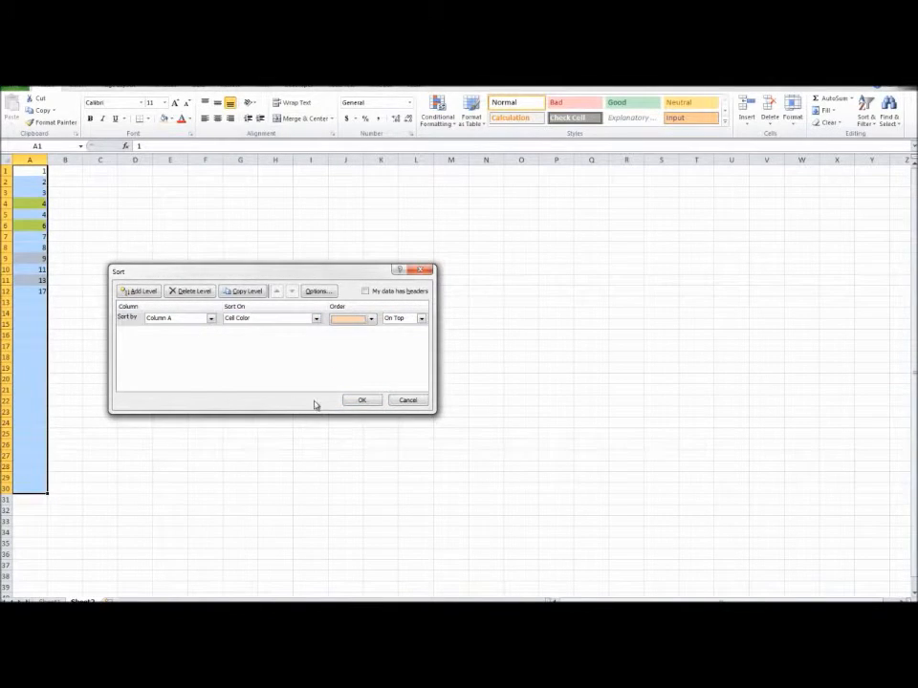
{"action": "left_click", "coordinate": [363, 401]}
{"action": "left_click", "coordinate": [122, 235]}
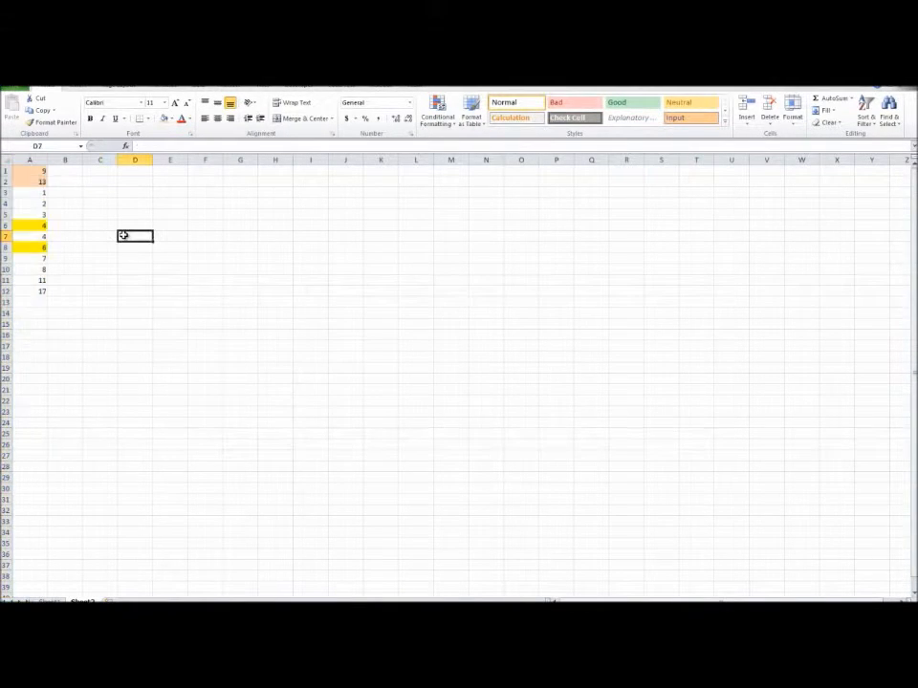
{"action": "left_click", "coordinate": [42, 173]}
{"action": "left_click", "coordinate": [170, 291]}
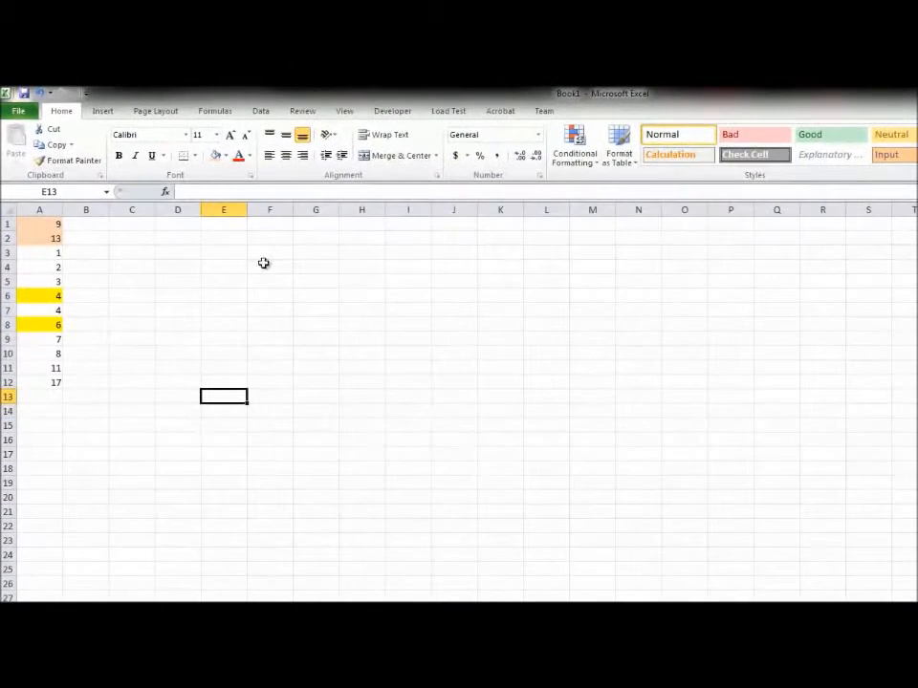
- Sort A1:A12 on Cell Color again with yellow set to On Top
{"action": "left_click_drag", "start_coordinate": [38, 382], "coordinate": [52, 226]}
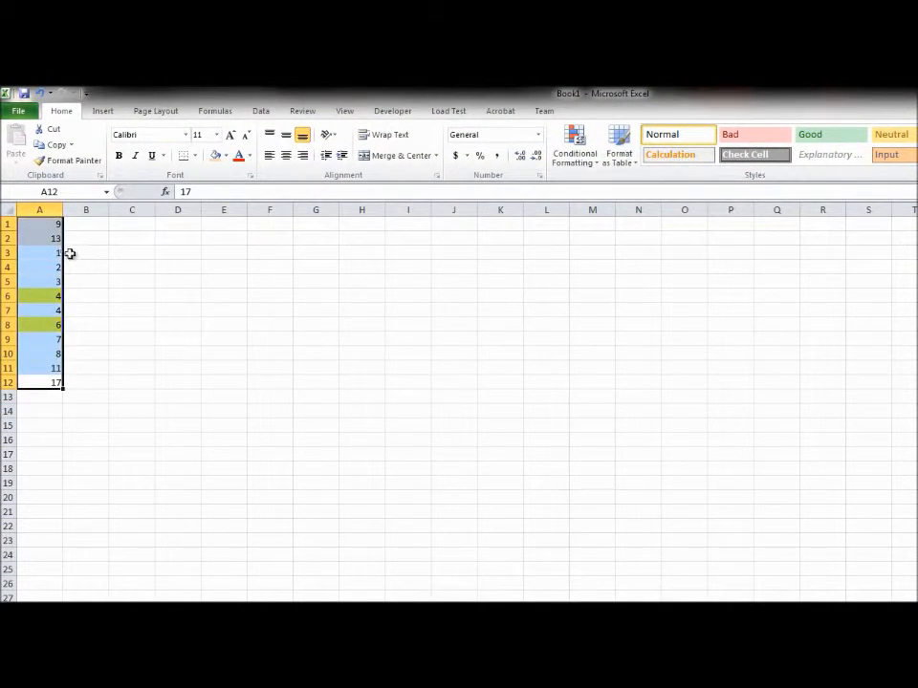
{"action": "left_click", "coordinate": [126, 280]}
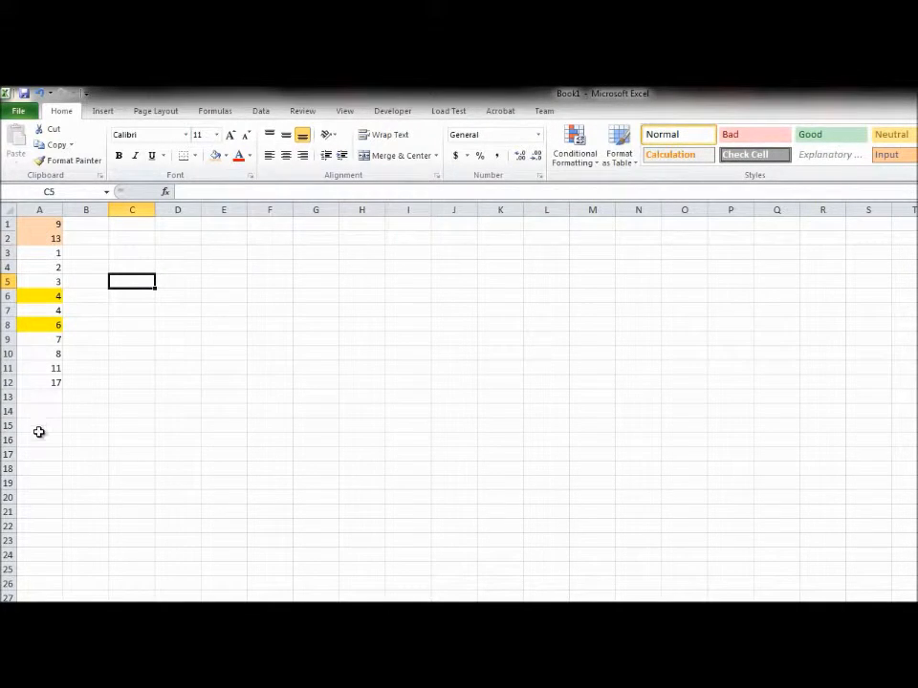
{"action": "left_click_drag", "start_coordinate": [49, 381], "coordinate": [41, 220]}
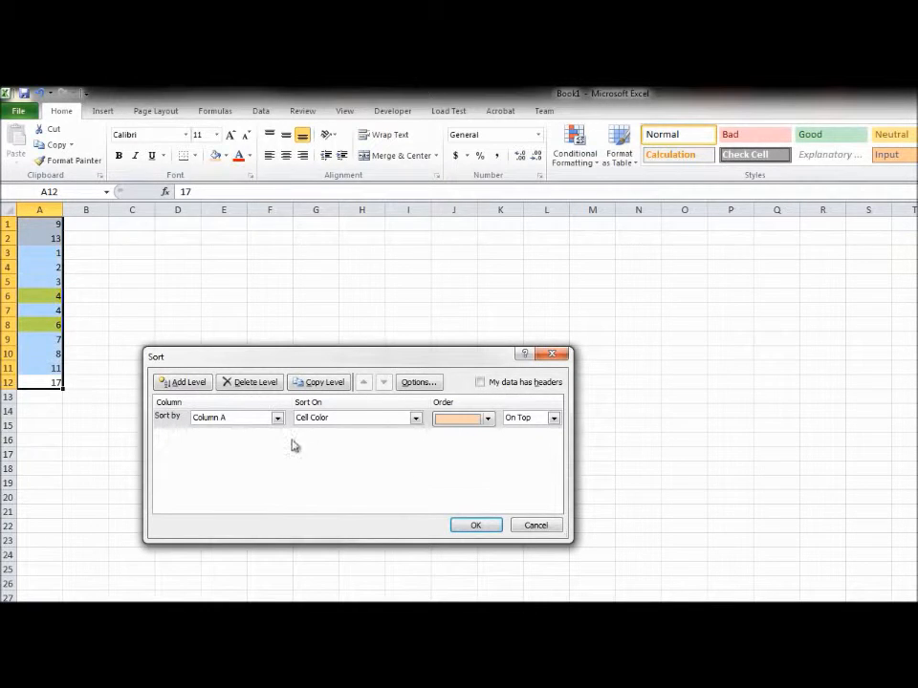
{"action": "left_click", "coordinate": [487, 420]}
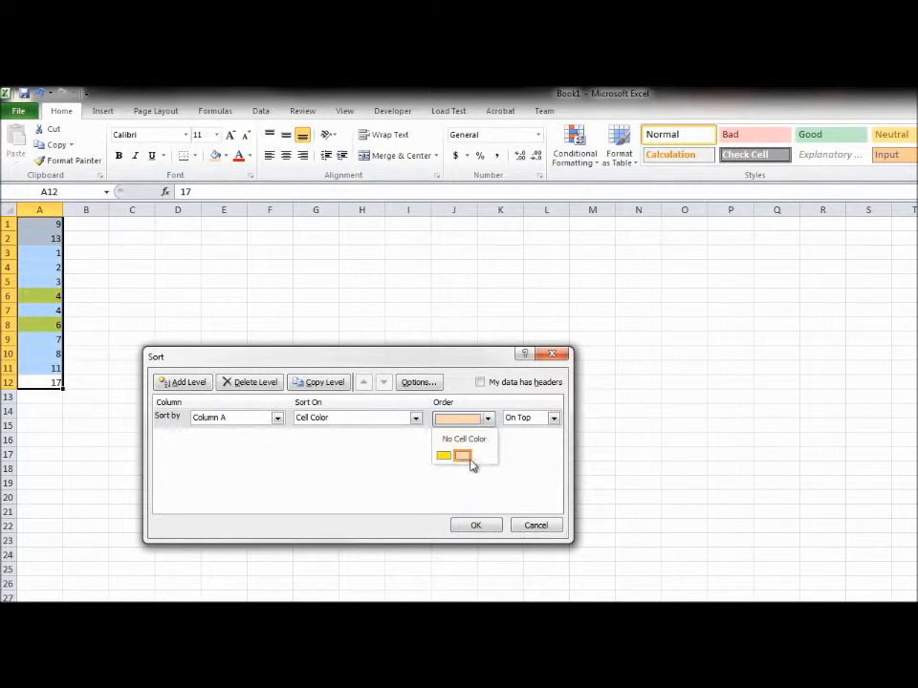
{"action": "left_click", "coordinate": [463, 457]}
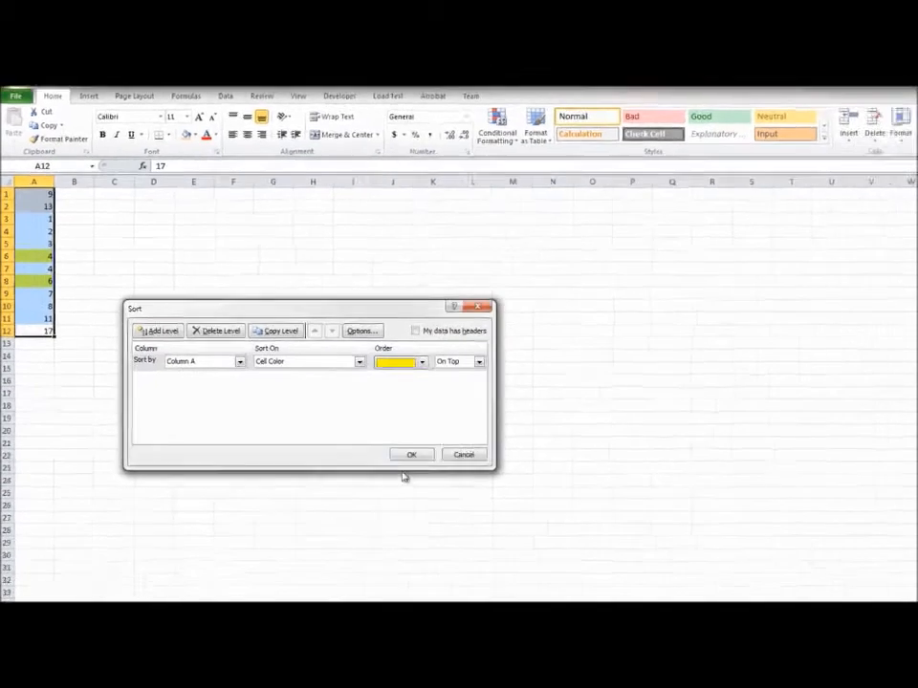
{"action": "left_click", "coordinate": [475, 525]}
{"action": "left_click", "coordinate": [223, 468]}
{"action": "left_click_drag", "start_coordinate": [36, 291], "coordinate": [34, 170]}
{"action": "left_click", "coordinate": [302, 272]}
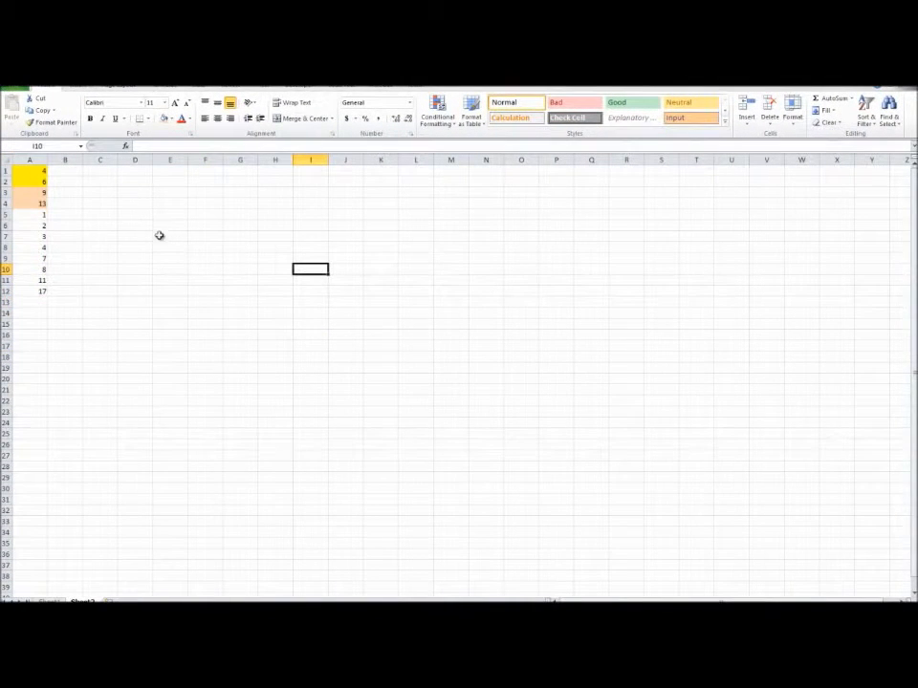
- Delete the cells A1:A13 containing the sorted numbers, shifting cells left
{"action": "left_click_drag", "start_coordinate": [43, 300], "coordinate": [36, 172]}
{"action": "right_click", "coordinate": [27, 238]}
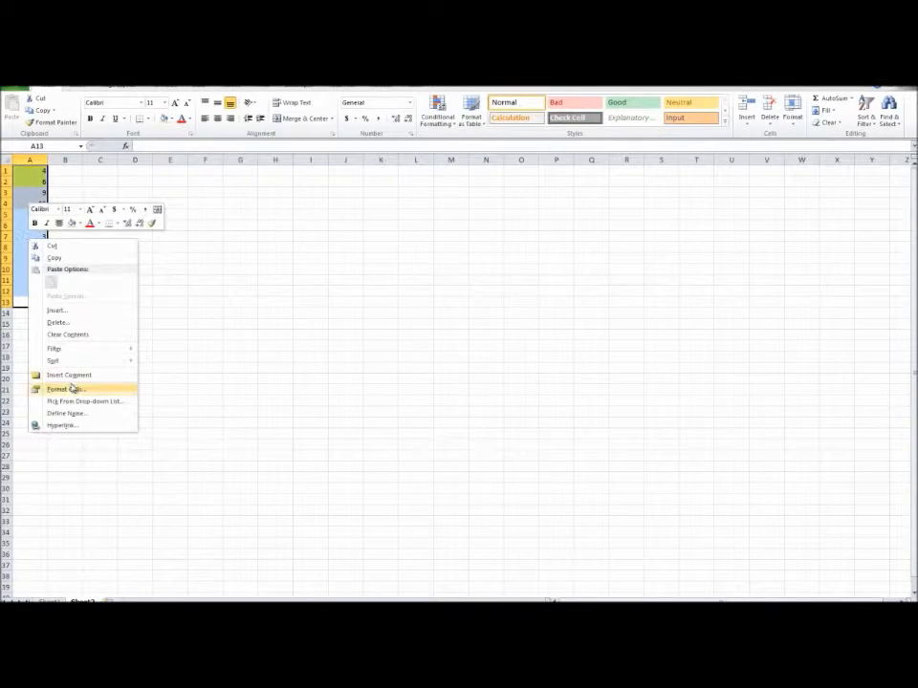
{"action": "left_click", "coordinate": [63, 322]}
{"action": "left_click", "coordinate": [48, 350]}
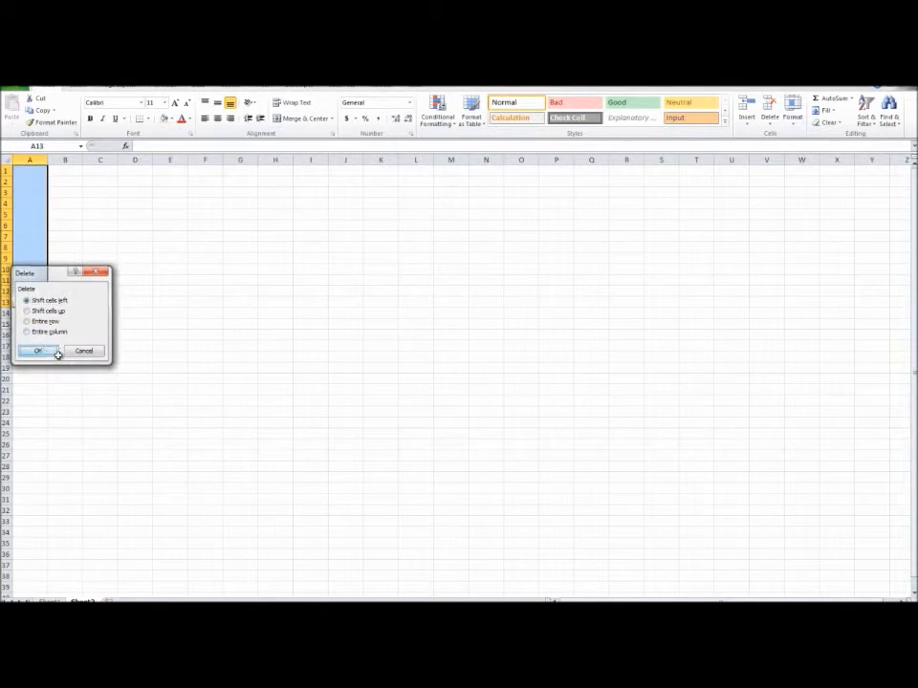
- Bold row 8, "3) Working with Selections", in the topic list on Sheet1 and return to Sheet2
{"action": "left_click", "coordinate": [51, 600]}
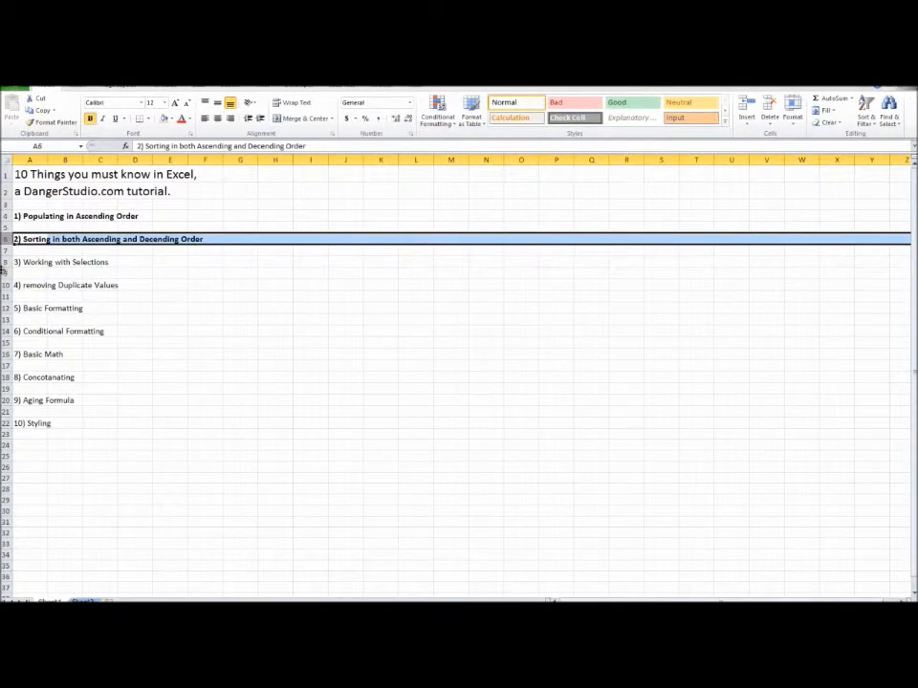
{"action": "left_click", "coordinate": [4, 262]}
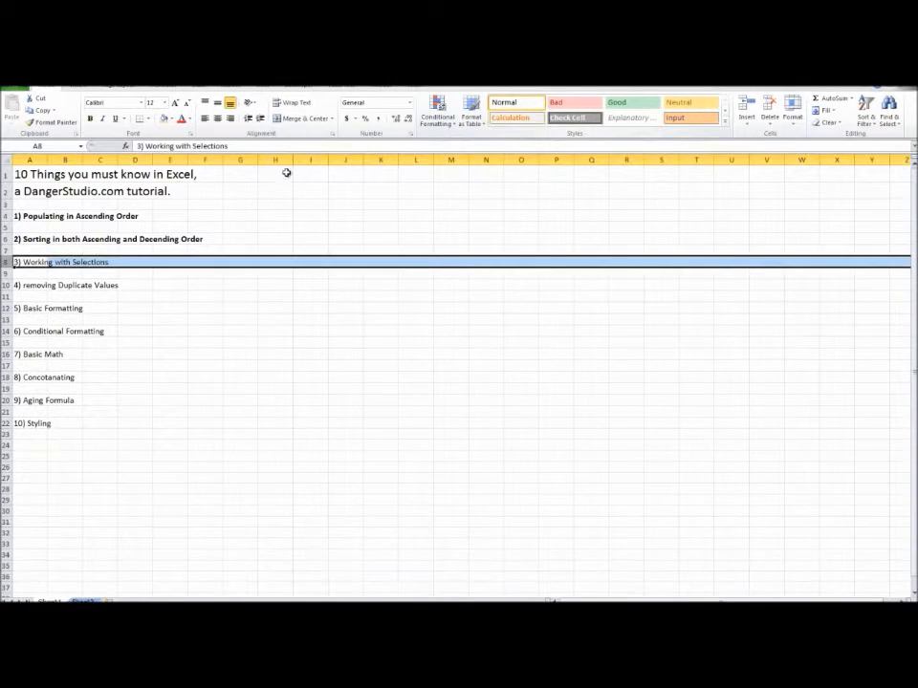
{"action": "left_click", "coordinate": [89, 120]}
{"action": "left_click", "coordinate": [105, 319]}
{"action": "left_click", "coordinate": [24, 264]}
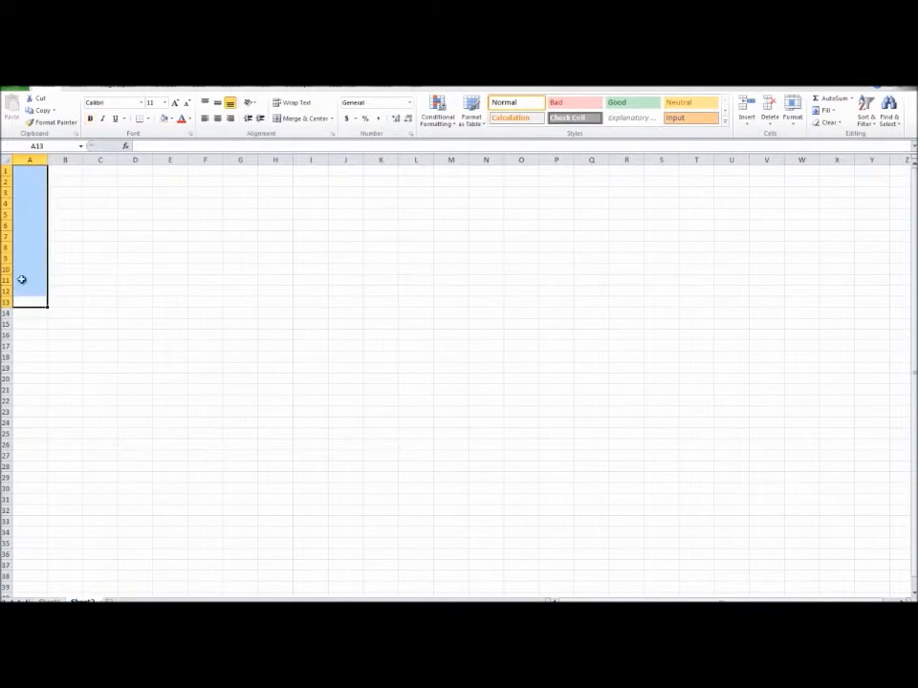
- Enter the numbers 1 through 5 down column A in cells A1:A5
{"action": "left_click", "coordinate": [29, 246]}
{"action": "left_click", "coordinate": [32, 171]}
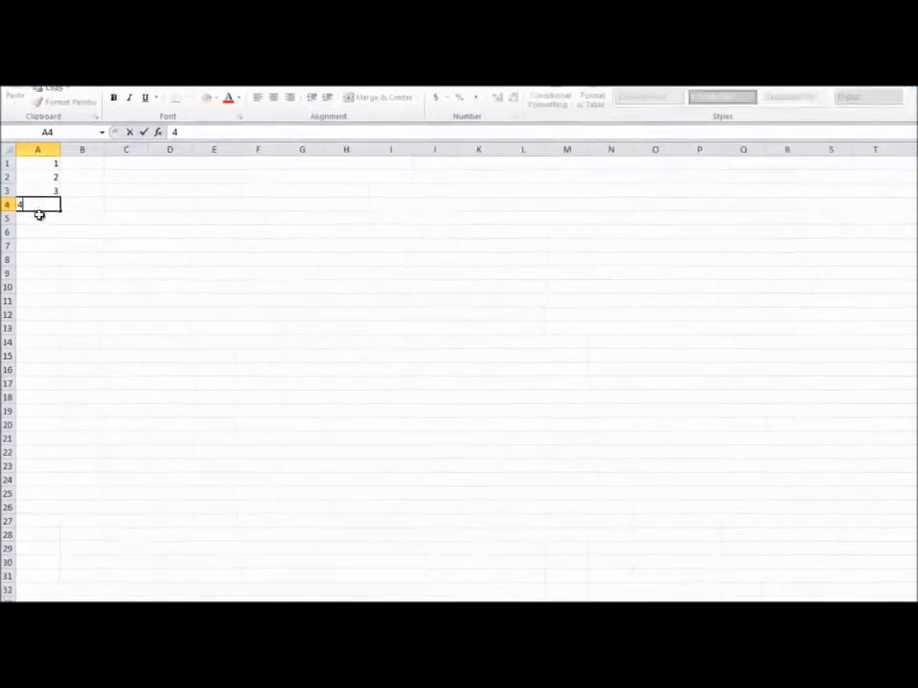
{"action": "key", "text": "Return"}
{"action": "type", "text": "5"}
{"action": "left_click", "coordinate": [57, 245]}
{"action": "key", "text": "Up"}
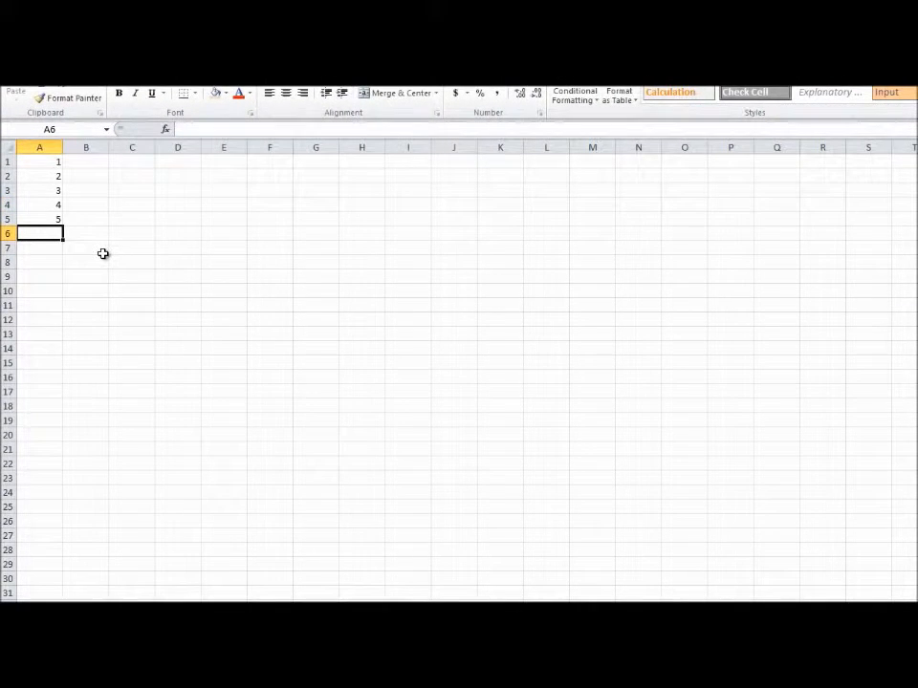
- Continue column A with the numbers 10 through 15 in cells A6:A11
{"action": "type", "text": "10"}
{"action": "key", "text": "Return"}
{"action": "type", "text": "11"}
{"action": "key", "text": "Return"}
{"action": "type", "text": "12"}
{"action": "key", "text": "Return"}
{"action": "type", "text": "13"}
{"action": "key", "text": "Return"}
{"action": "type", "text": "14"}
{"action": "key", "text": "Return"}
{"action": "type", "text": "15"}
{"action": "key", "text": "Return"}
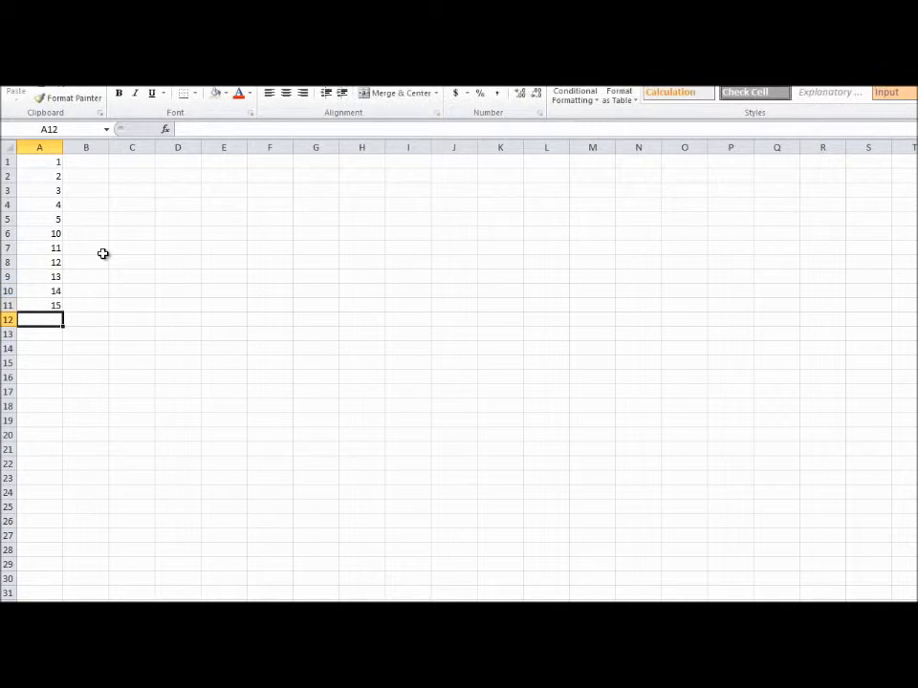
- Select the adjacent cells A6:A11 as one continuous range, and practise a second range upward from A11
{"action": "left_click", "coordinate": [47, 235]}
{"action": "left_click_drag", "start_coordinate": [47, 232], "coordinate": [47, 307]}
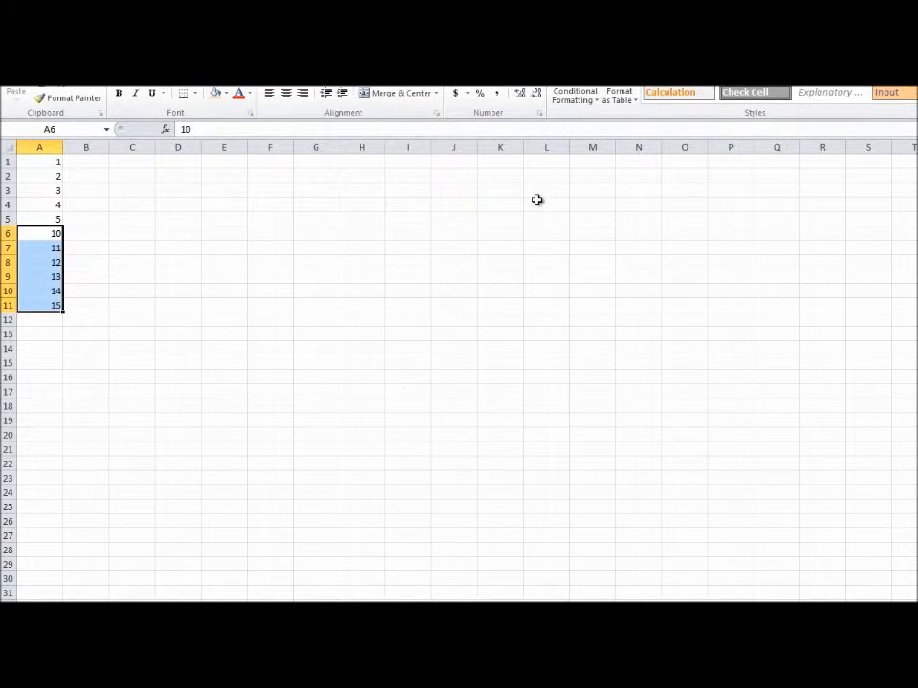
{"action": "left_click", "coordinate": [56, 276]}
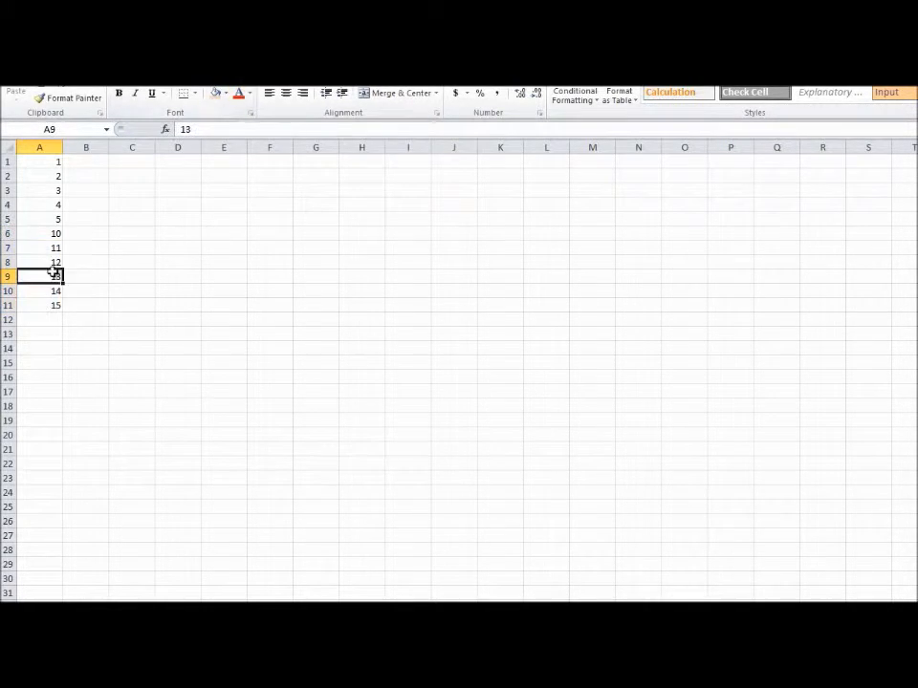
{"action": "left_click_drag", "start_coordinate": [43, 303], "coordinate": [46, 208]}
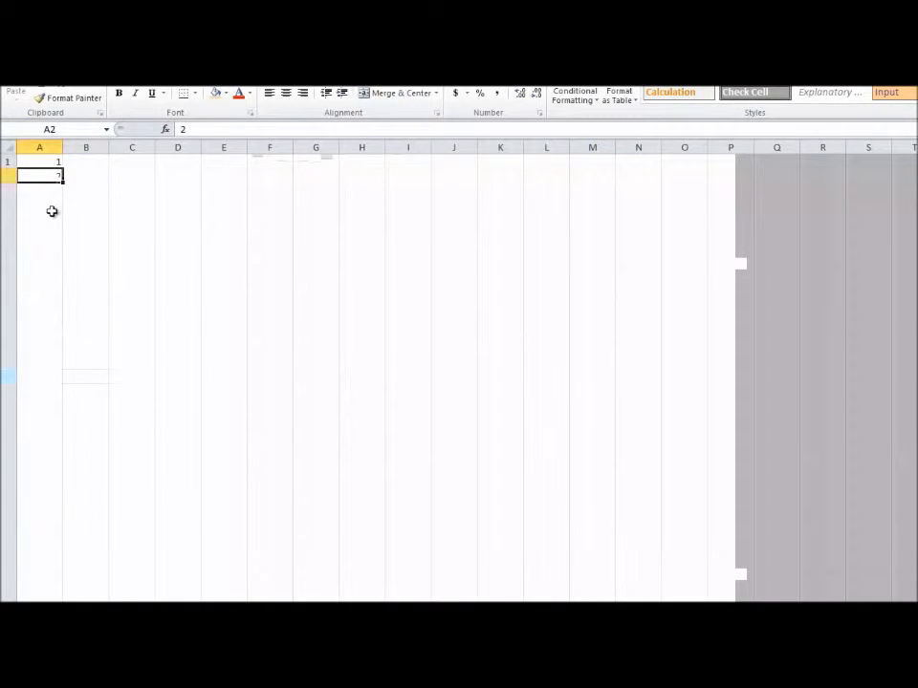
- Select the non-adjacent cells A2, A4, A9 and A11 together, and clear the selection
{"action": "left_click", "coordinate": [52, 210], "text": "ctrl"}
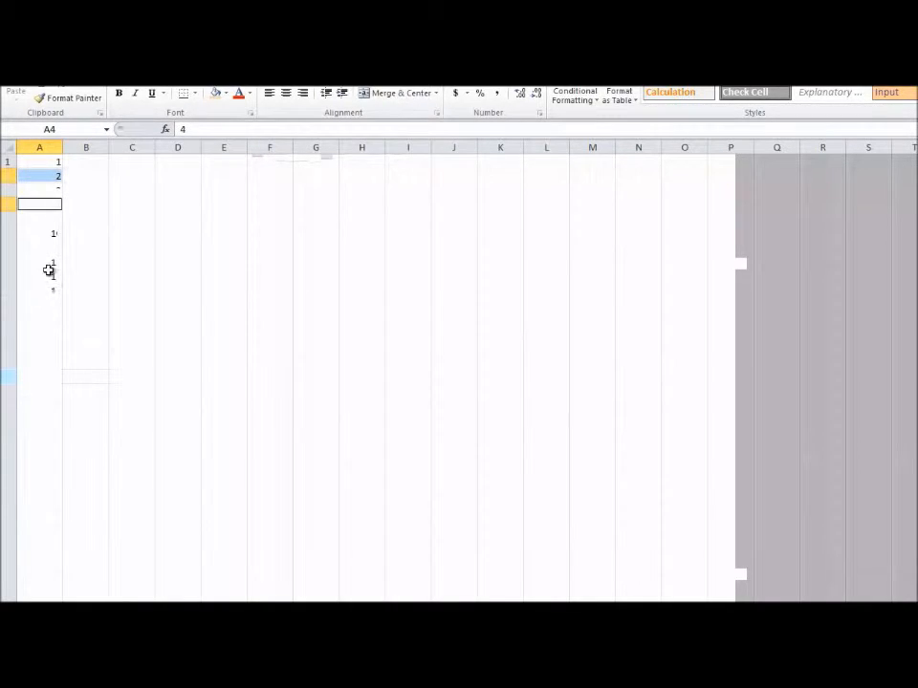
{"action": "left_click", "coordinate": [49, 276], "text": "ctrl"}
{"action": "left_click", "coordinate": [45, 304], "text": "ctrl"}
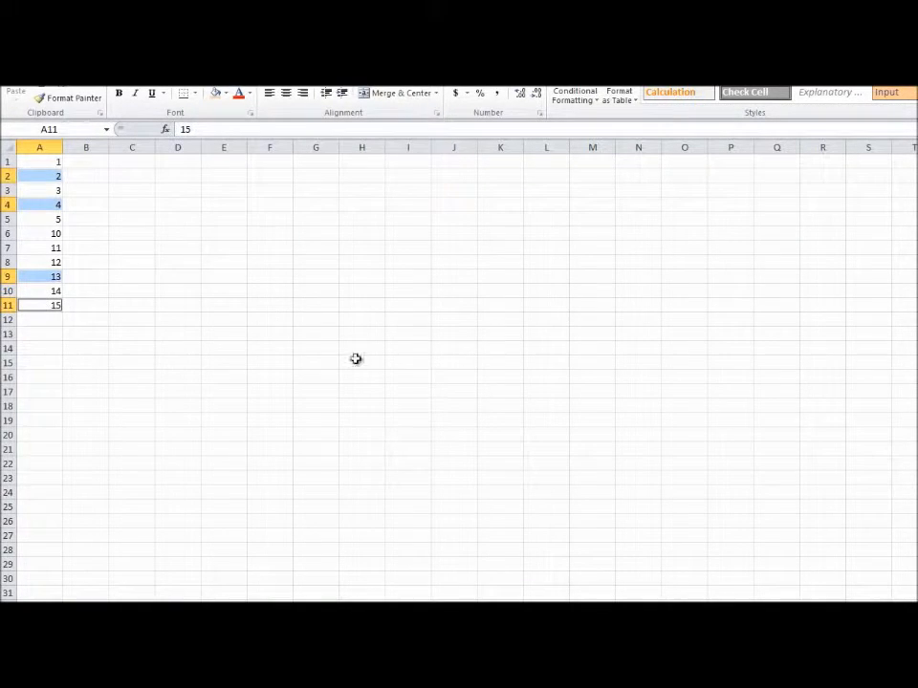
{"action": "left_click", "coordinate": [82, 253]}
- Build a multi-cell selection of A2, A3, A5 and A7 through A11, skipping A4 and A6, and clear it
{"action": "left_click", "coordinate": [50, 175]}
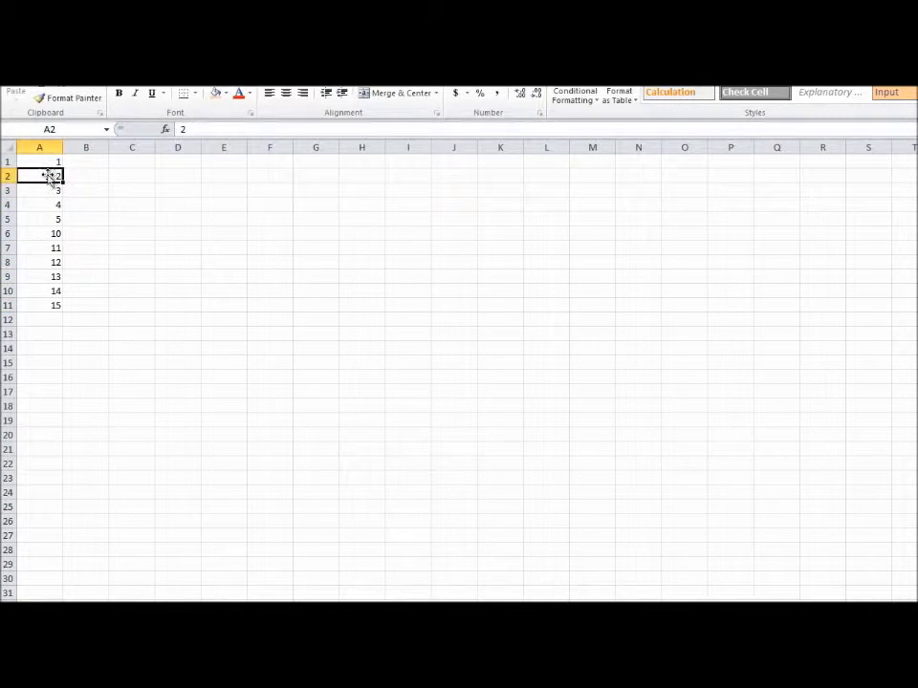
{"action": "left_click", "coordinate": [49, 190], "text": "ctrl"}
{"action": "left_click", "coordinate": [50, 219], "text": "ctrl"}
{"action": "left_click", "coordinate": [48, 247], "text": "ctrl"}
{"action": "left_click", "coordinate": [43, 262], "text": "ctrl"}
{"action": "left_click", "coordinate": [42, 305], "text": "ctrl"}
{"action": "left_click", "coordinate": [42, 289], "text": "ctrl"}
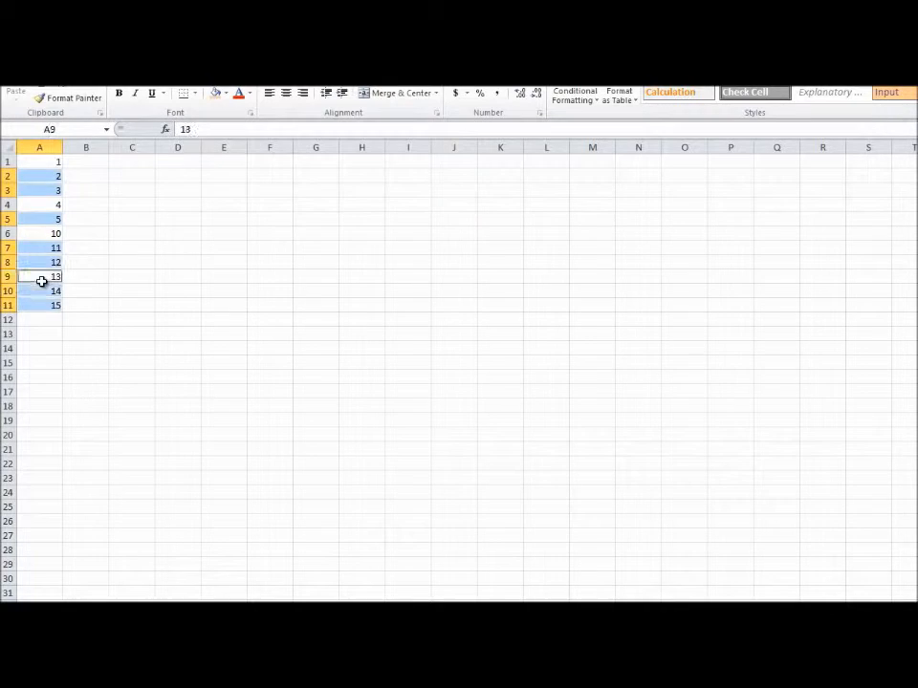
{"action": "left_click", "coordinate": [270, 291]}
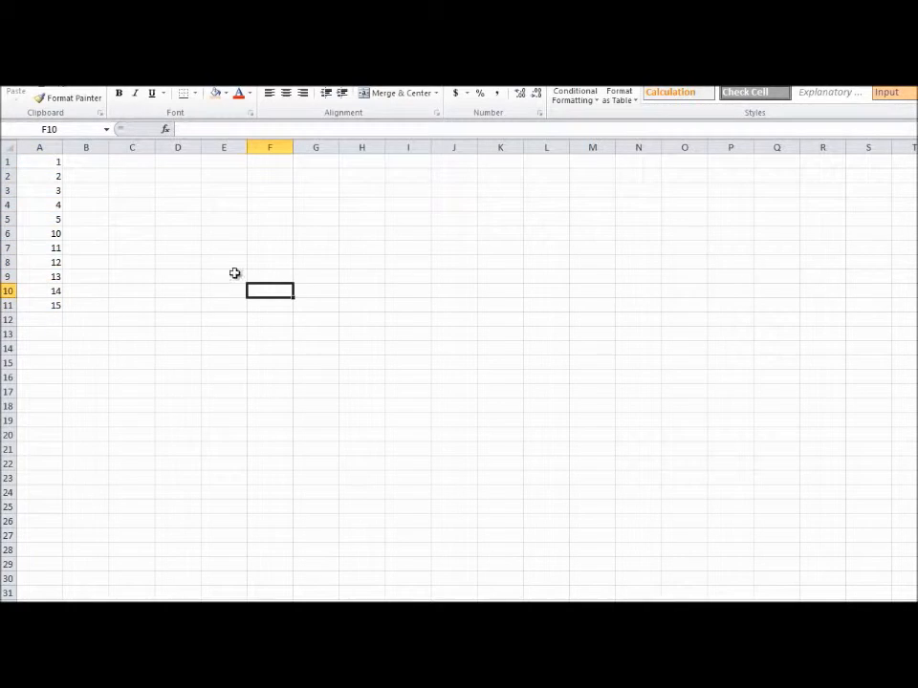
- Select the range A1:A9 by picking its first cell and extending the selection to its last cell
{"action": "left_click", "coordinate": [35, 165]}
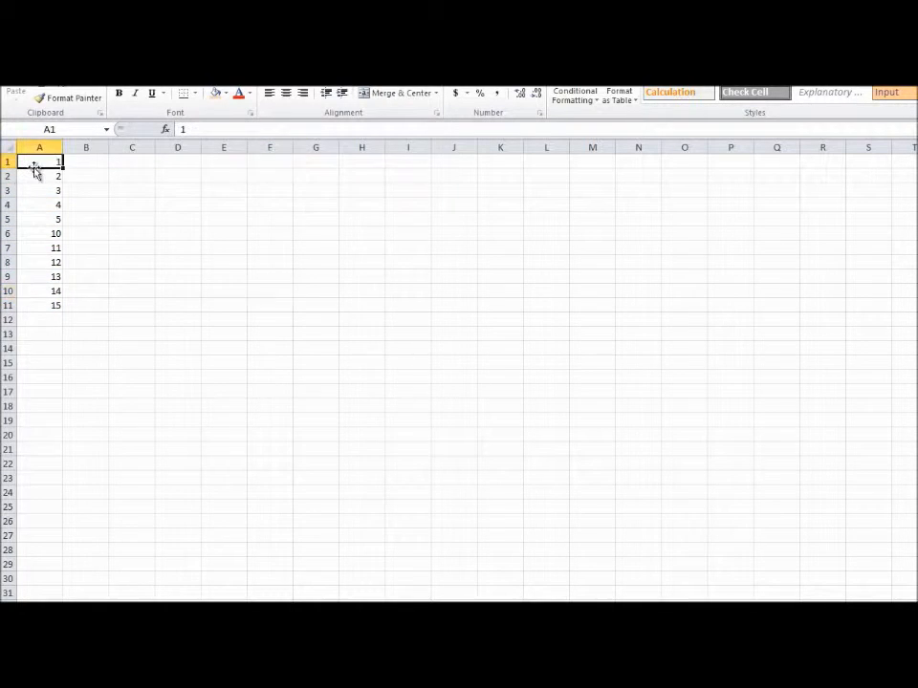
{"action": "left_click", "coordinate": [41, 278], "text": "shift"}
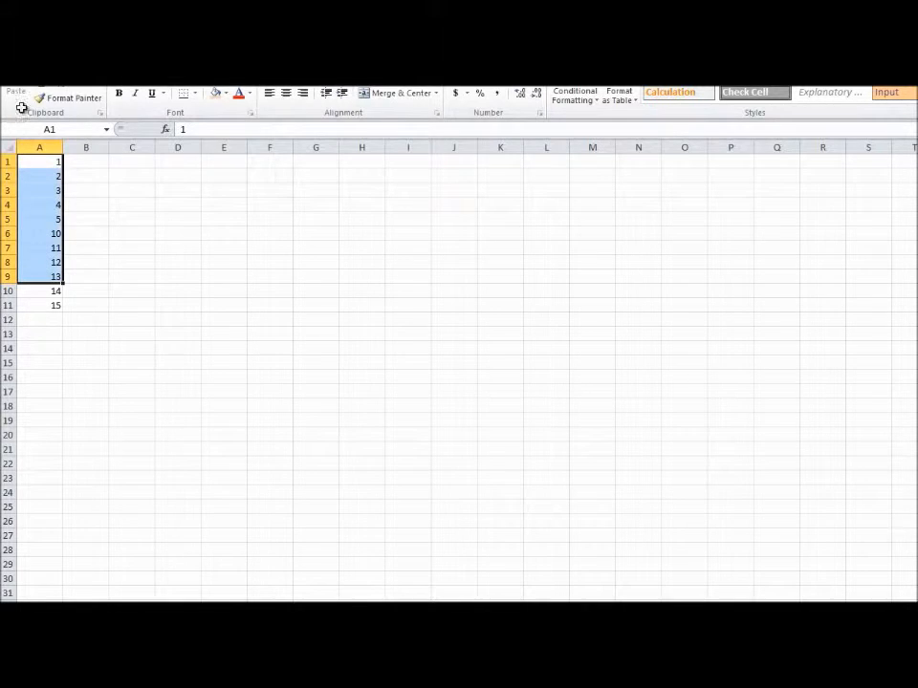
{"action": "left_click", "coordinate": [128, 274]}
- Select the separate cells A9, A7, A4 and A2 together
{"action": "left_click", "coordinate": [48, 276]}
{"action": "left_click", "coordinate": [38, 248], "text": "ctrl"}
{"action": "left_click", "coordinate": [39, 204], "text": "ctrl"}
{"action": "left_click", "coordinate": [38, 176], "text": "ctrl"}
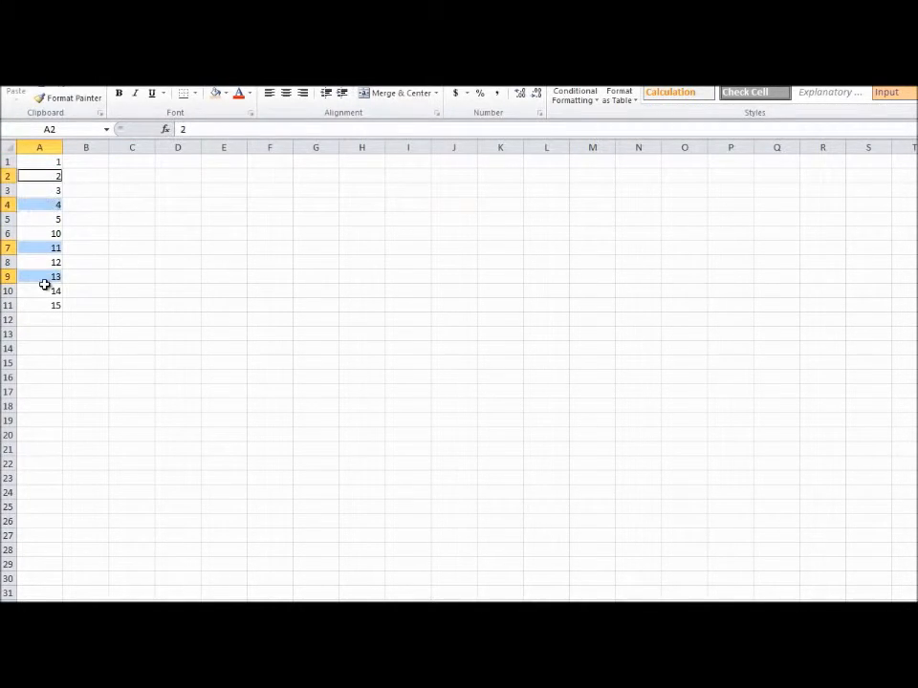
- Select the continuous range A1:A10 in one sweep, and clear the selection
{"action": "left_click", "coordinate": [42, 162]}
{"action": "left_click_drag", "start_coordinate": [42, 162], "coordinate": [37, 289]}
{"action": "left_click", "coordinate": [191, 290]}
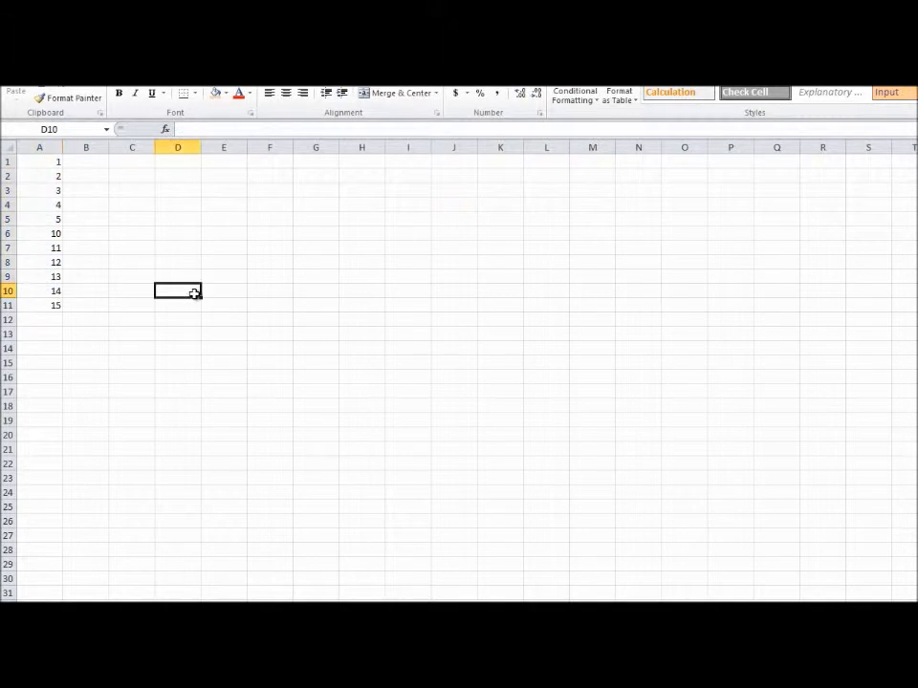
- Custom-sort only the cells A4:A8 by column A values, Smallest to Largest
{"action": "left_click", "coordinate": [38, 231]}
{"action": "left_click_drag", "start_coordinate": [39, 205], "coordinate": [40, 265]}
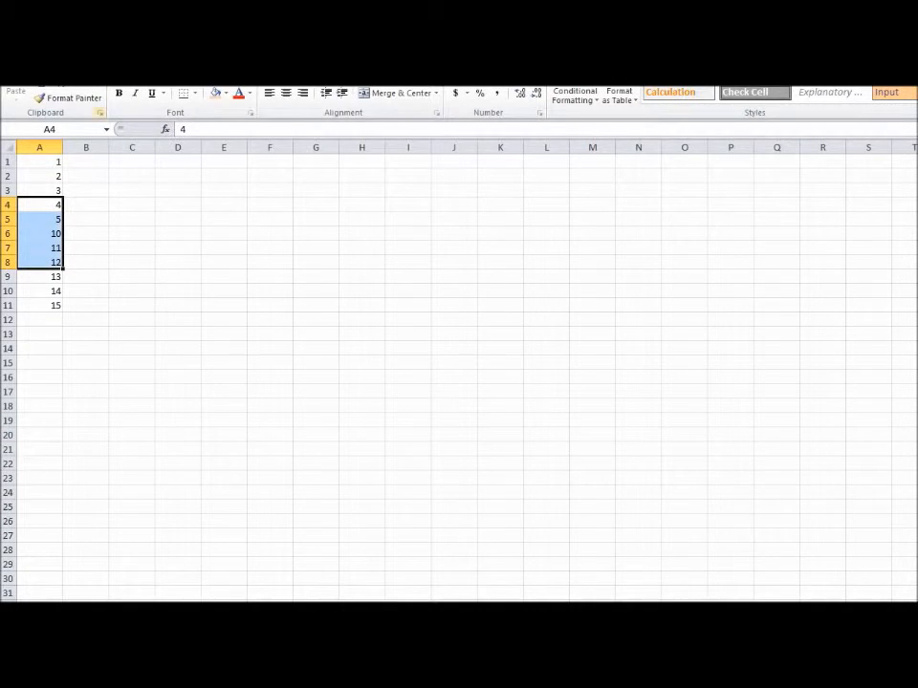
{"action": "left_click", "coordinate": [866, 110]}
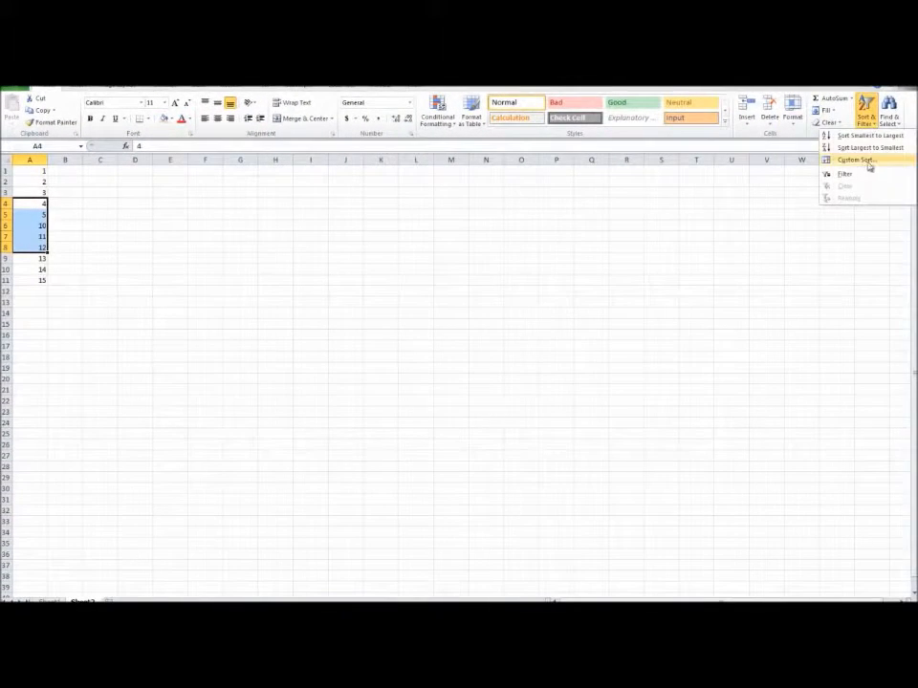
{"action": "left_click", "coordinate": [866, 160]}
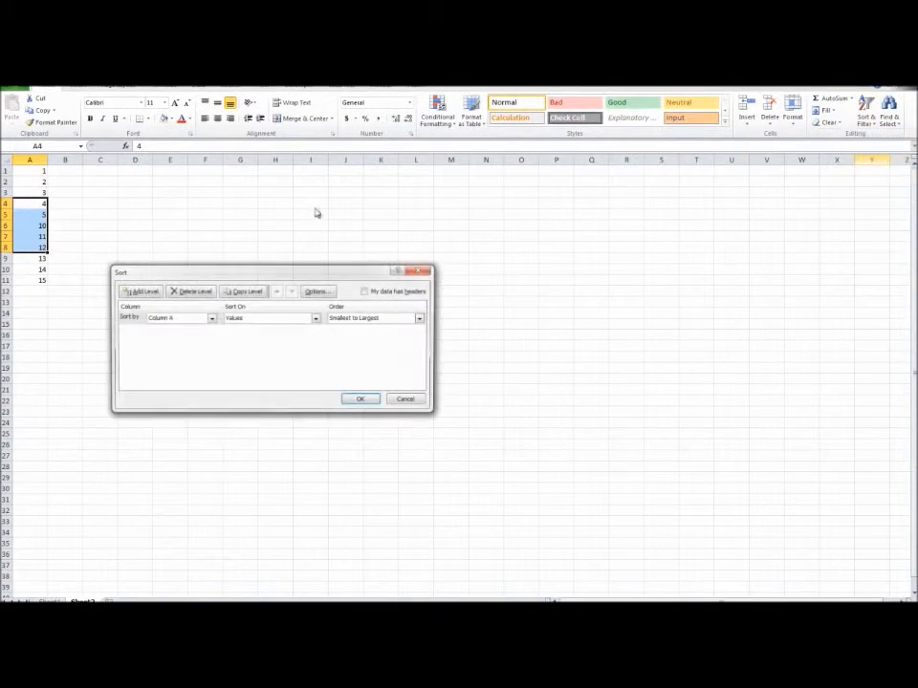
{"action": "left_click", "coordinate": [363, 401]}
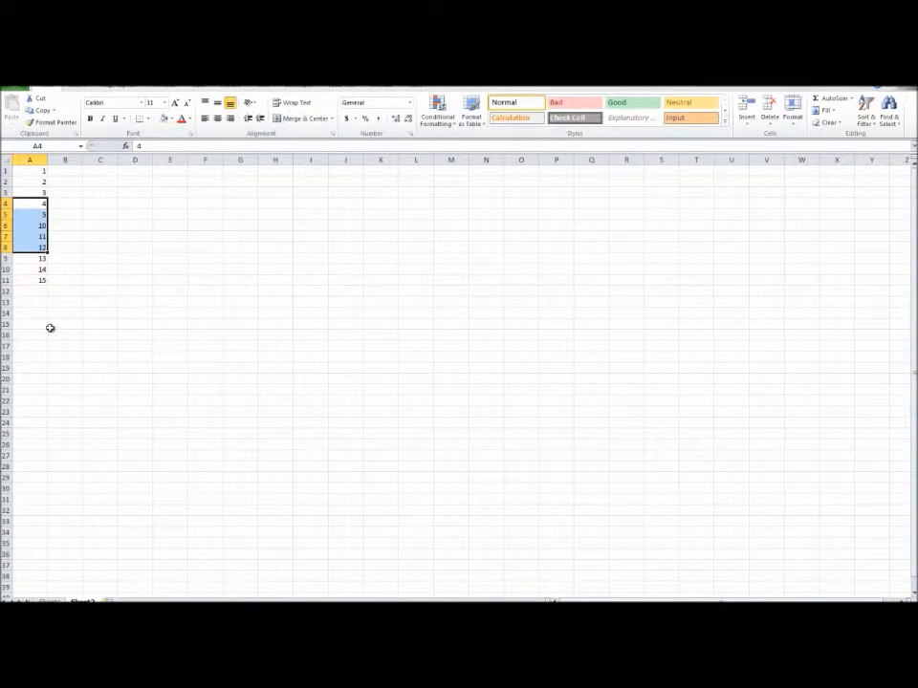
- Custom-sort the selected cells A4:A8 by column A values in Largest to Smallest order
{"action": "left_click", "coordinate": [866, 109]}
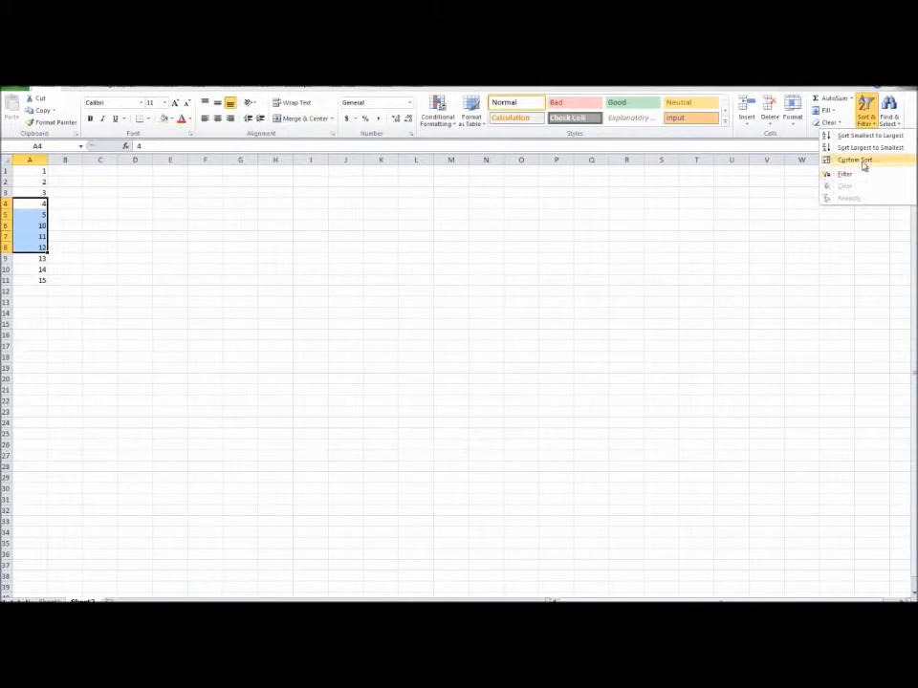
{"action": "left_click", "coordinate": [863, 164]}
{"action": "left_click", "coordinate": [182, 317]}
{"action": "left_click", "coordinate": [177, 329]}
{"action": "left_click", "coordinate": [401, 318]}
{"action": "left_click", "coordinate": [364, 338]}
{"action": "left_click", "coordinate": [361, 401]}
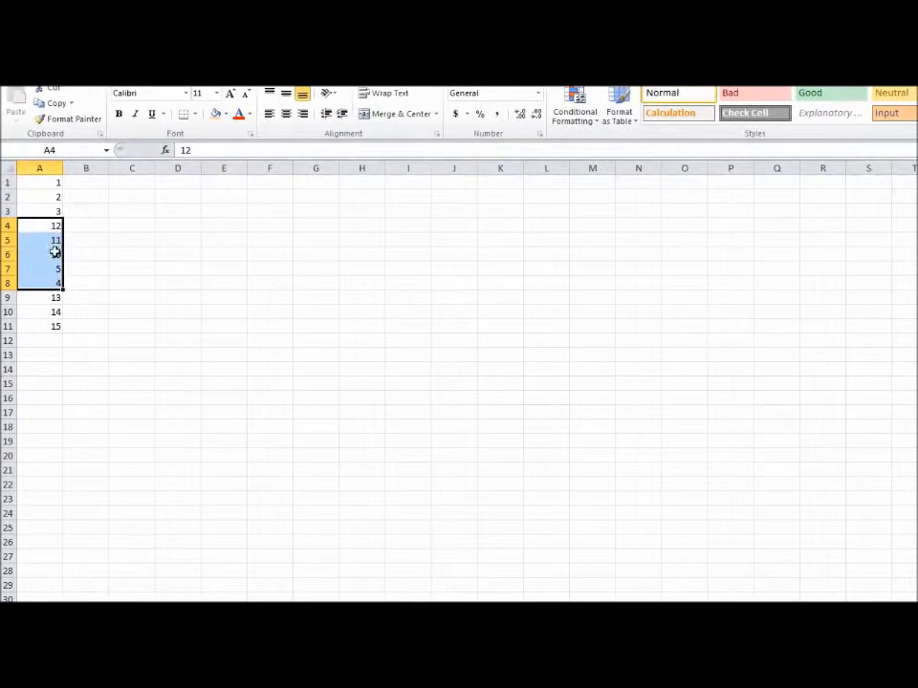
- Clear all the numbers from cells A1:A11
{"action": "left_click_drag", "start_coordinate": [55, 326], "coordinate": [57, 131]}
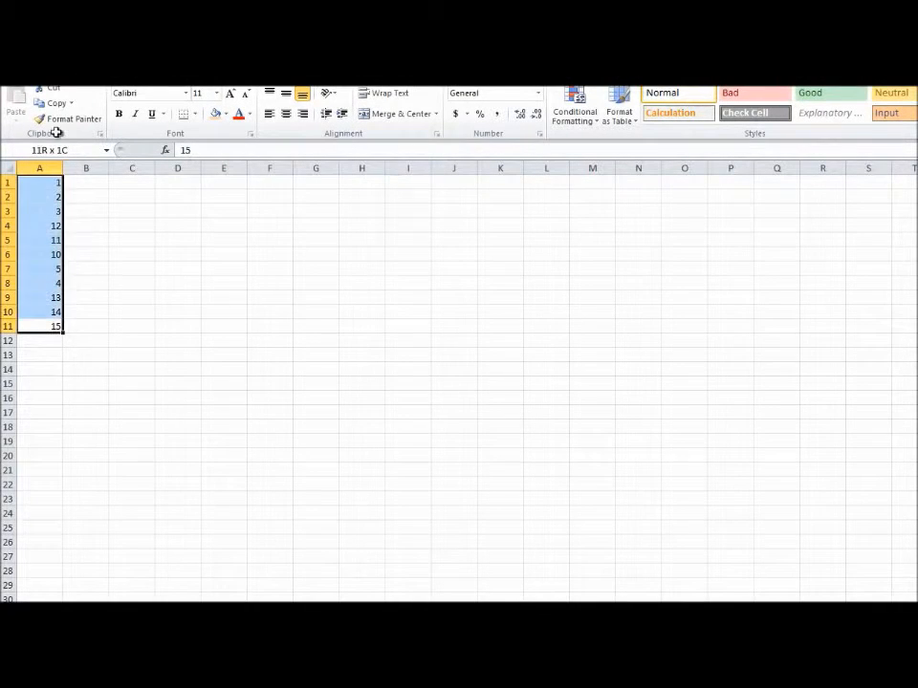
{"action": "left_click", "coordinate": [87, 235]}
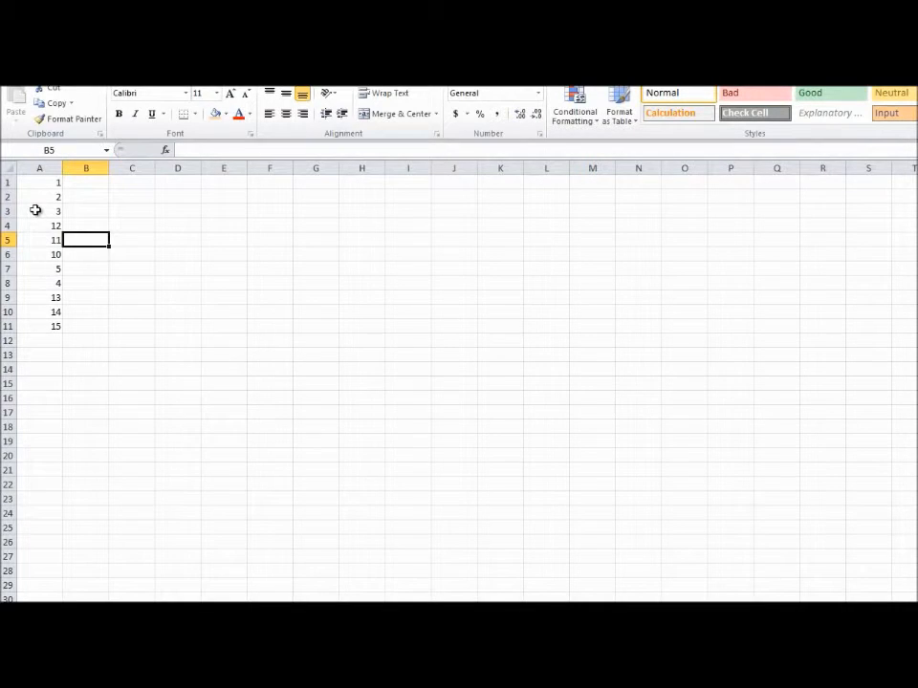
{"action": "left_click_drag", "start_coordinate": [50, 326], "coordinate": [29, 189]}
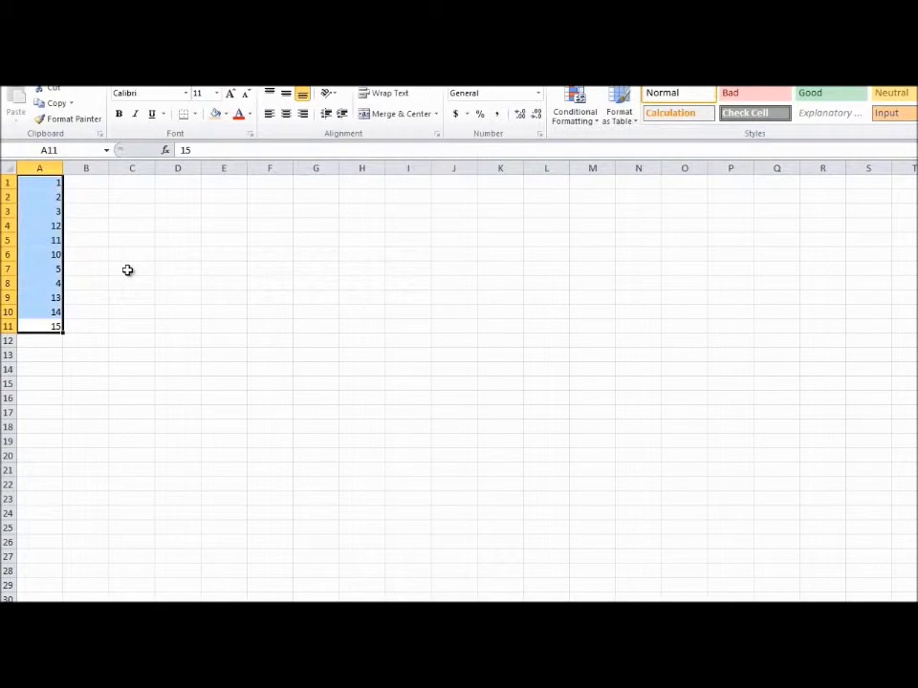
{"action": "key", "text": "Delete"}
{"action": "left_click", "coordinate": [303, 334]}
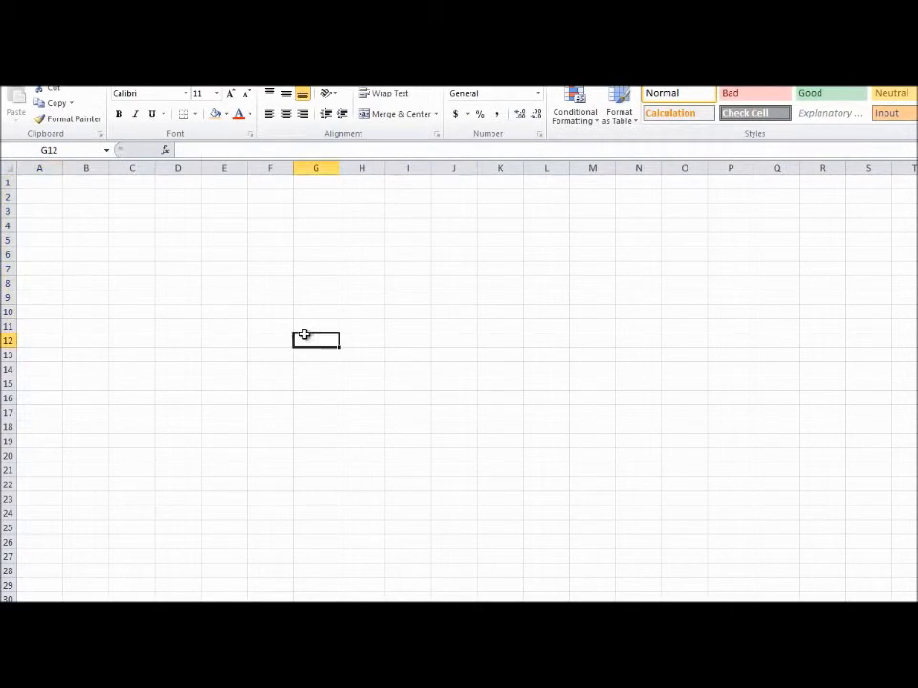
- Select the entire worksheet several times, returning to a single cell between selections
{"action": "left_click", "coordinate": [30, 199]}
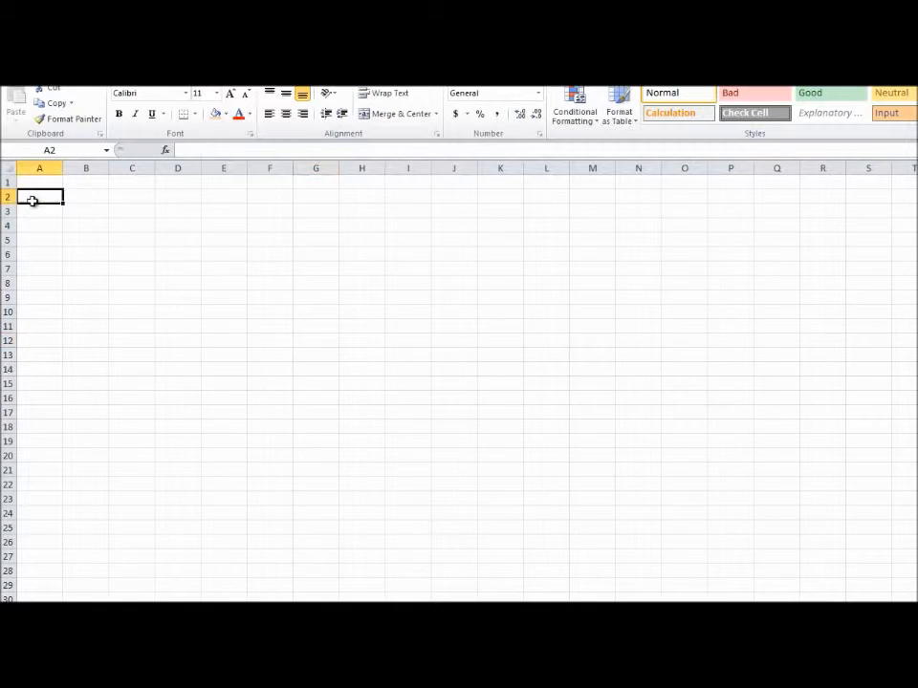
{"action": "left_click", "coordinate": [7, 170]}
{"action": "left_click", "coordinate": [34, 195]}
{"action": "left_click", "coordinate": [6, 171]}
{"action": "left_click", "coordinate": [30, 197]}
{"action": "left_click", "coordinate": [7, 171]}
{"action": "left_click", "coordinate": [7, 172]}
{"action": "left_click", "coordinate": [31, 196]}
{"action": "left_click", "coordinate": [7, 172]}
{"action": "left_click", "coordinate": [25, 183]}
{"action": "left_click", "coordinate": [8, 171]}
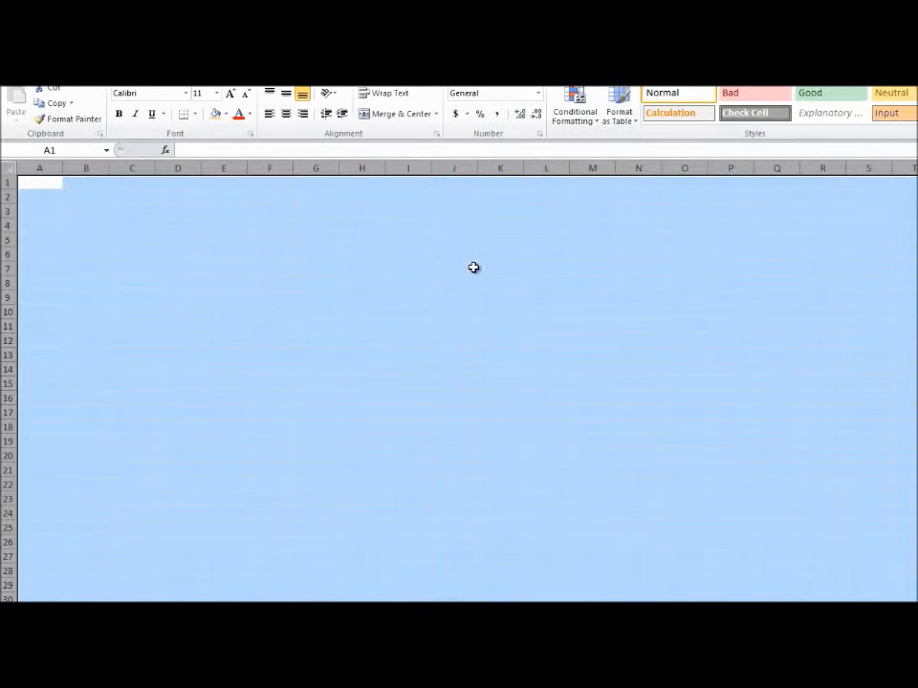
{"action": "left_click", "coordinate": [137, 241]}
- Select a multi-column block of cells starting at A2, and the single-column range A1:A19
{"action": "left_click_drag", "start_coordinate": [29, 201], "coordinate": [368, 463]}
{"action": "left_click", "coordinate": [249, 369]}
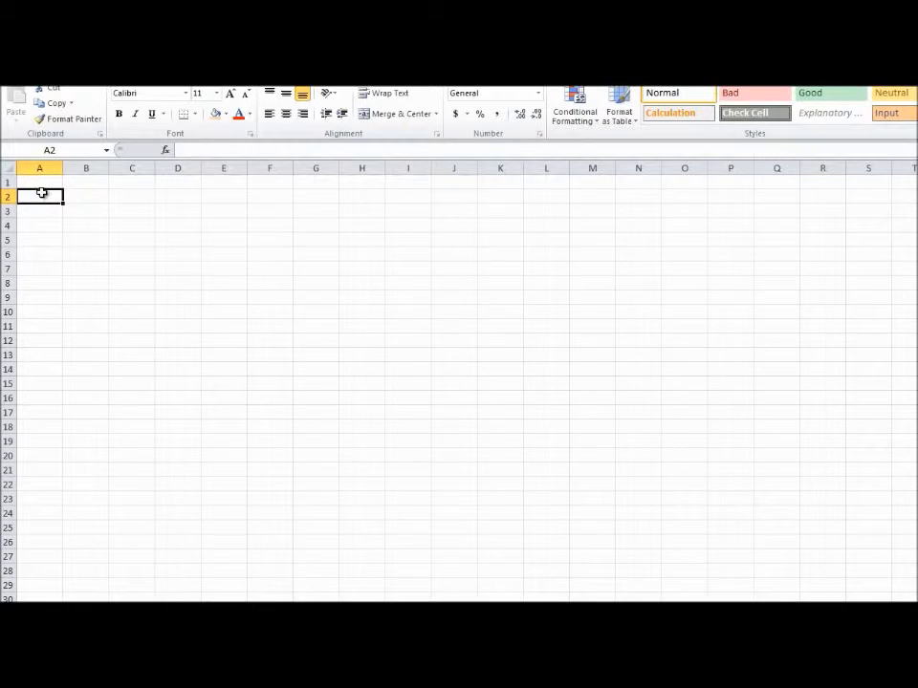
{"action": "left_click_drag", "start_coordinate": [39, 183], "coordinate": [39, 436]}
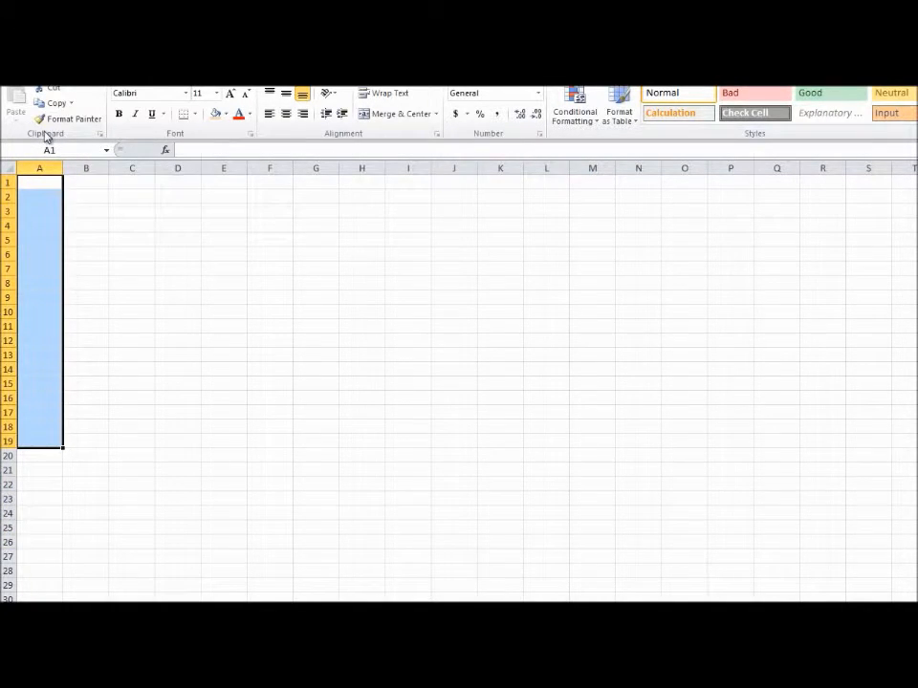
- Select the entire columns A, B and C one after another
{"action": "left_click", "coordinate": [40, 168]}
{"action": "left_click", "coordinate": [92, 167]}
{"action": "left_click", "coordinate": [119, 167]}
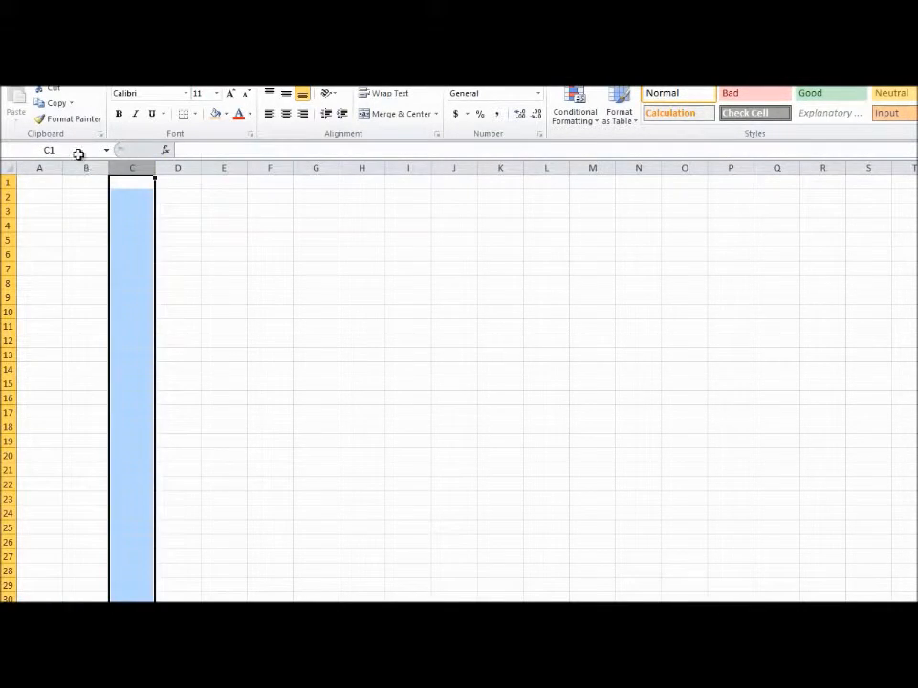
{"action": "left_click", "coordinate": [52, 212]}
- Fill the first two rows from A1 with number and animal pairs: 1 dog and 3 cat
{"action": "left_click", "coordinate": [50, 183]}
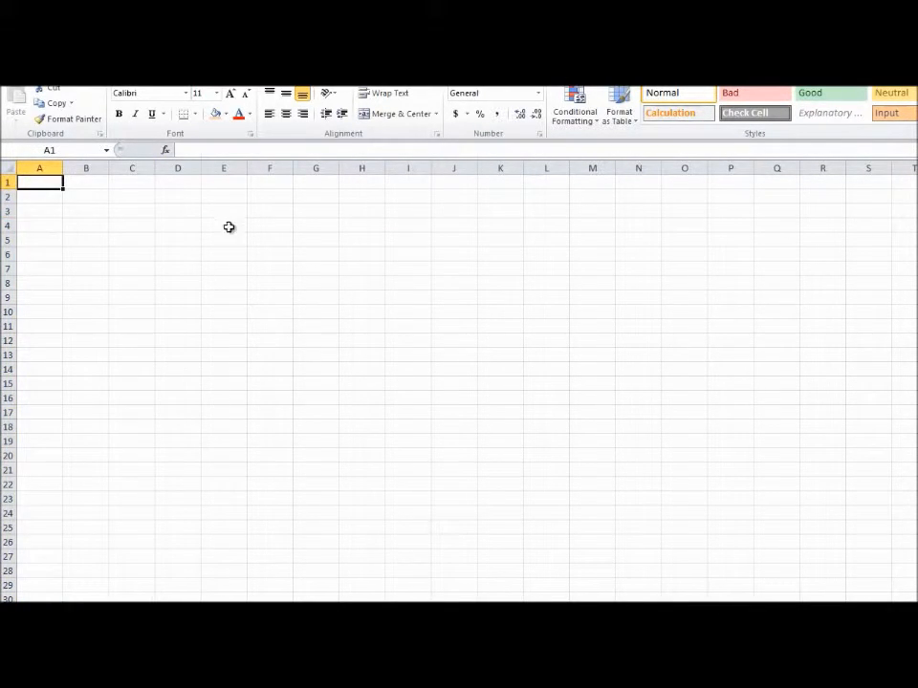
{"action": "type", "text": "1"}
{"action": "left_click", "coordinate": [83, 183]}
{"action": "type", "text": "dog"}
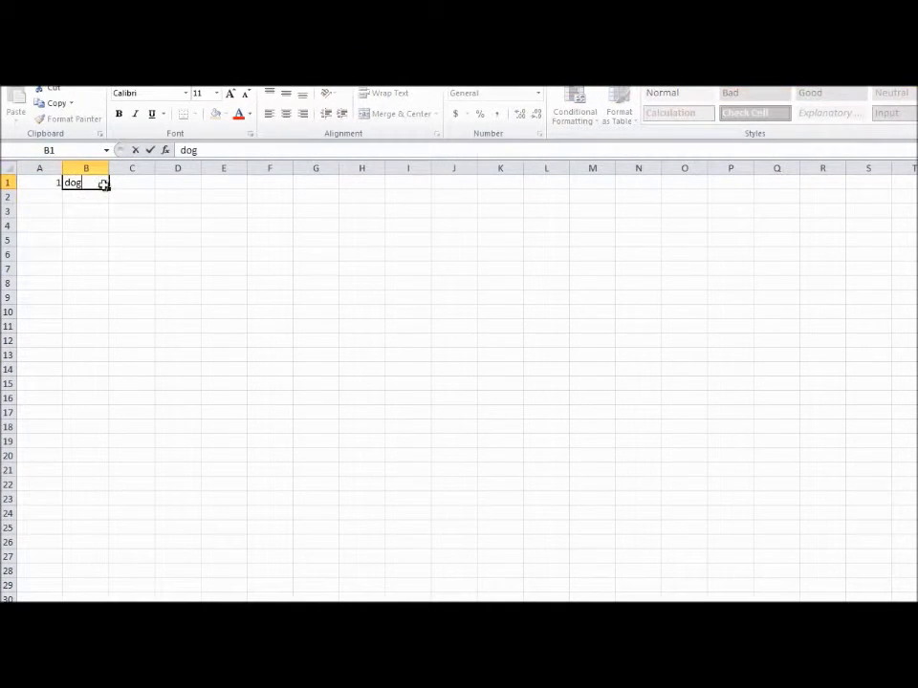
{"action": "key", "text": "Return"}
{"action": "type", "text": "3"}
{"action": "key", "text": "Tab"}
{"action": "type", "text": "cat"}
{"action": "key", "text": "Return"}
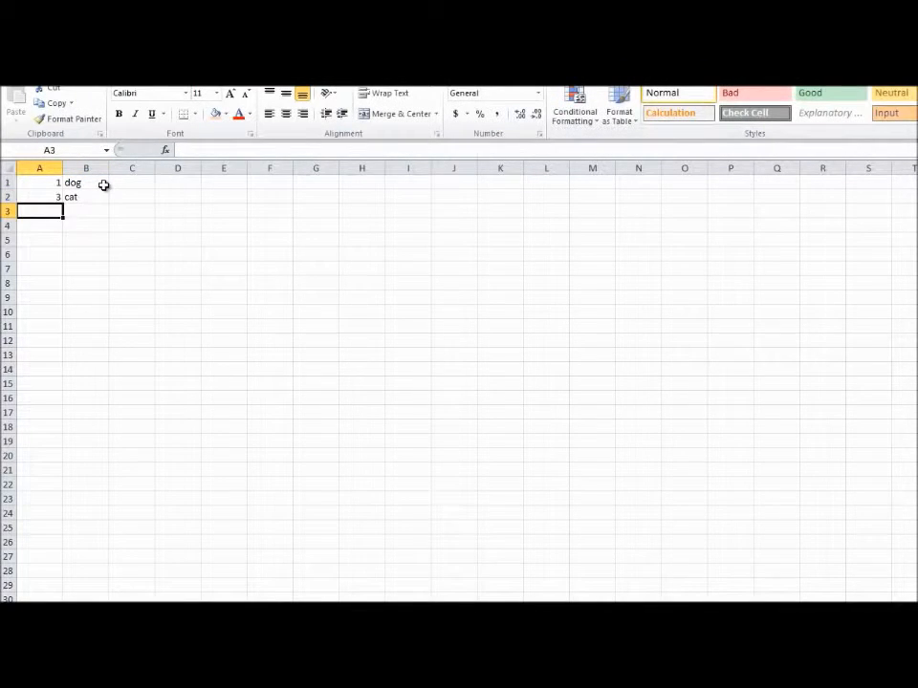
- Add the pairs 4 mouse, 2 bird and 5 lion in rows 3 to 5 of columns A and B
{"action": "type", "text": "4"}
{"action": "key", "text": "Tab"}
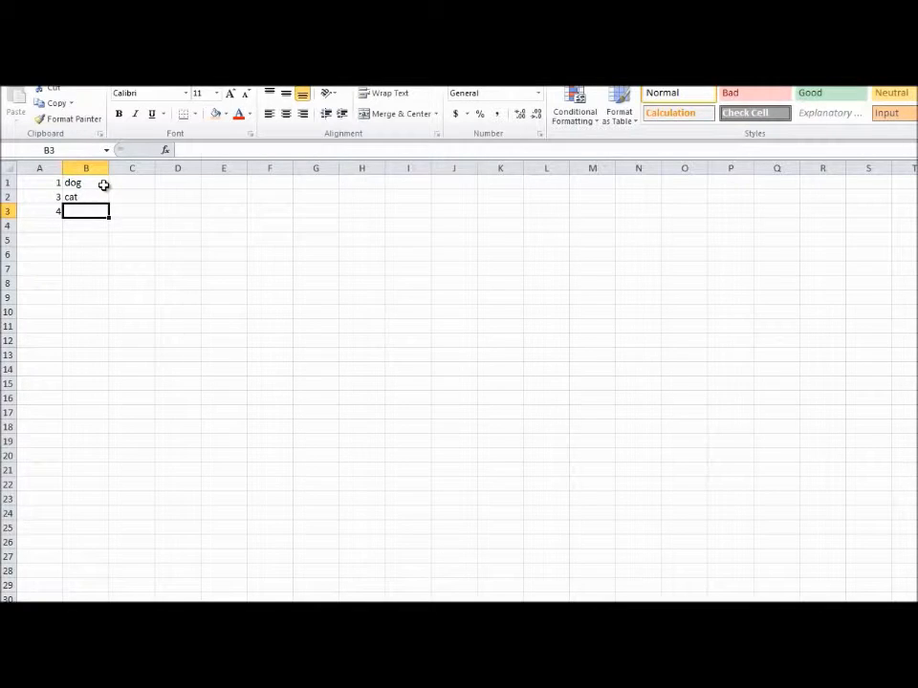
{"action": "type", "text": "mouse"}
{"action": "key", "text": "Return"}
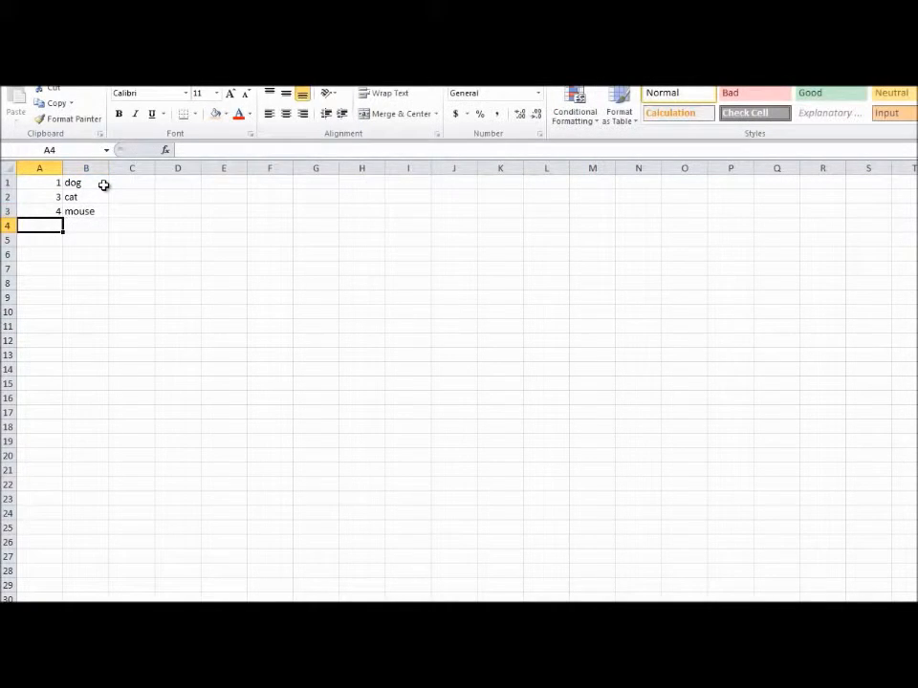
{"action": "type", "text": "2"}
{"action": "key", "text": "Tab"}
{"action": "key", "text": "Down"}
{"action": "key", "text": "Up"}
{"action": "type", "text": "bird"}
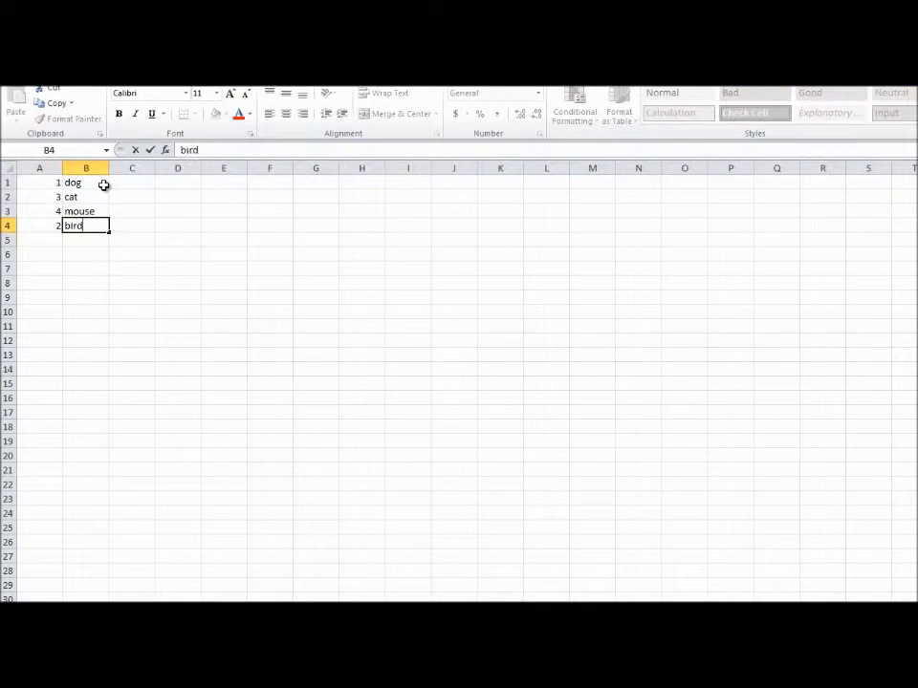
{"action": "key", "text": "Left"}
{"action": "key", "text": "Return"}
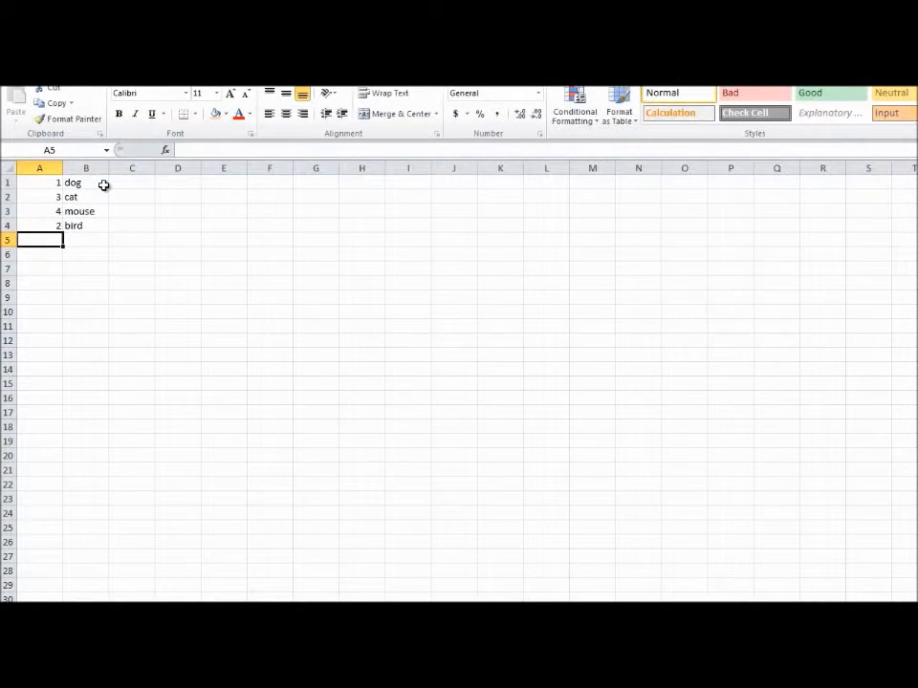
{"action": "type", "text": "5"}
{"action": "key", "text": "Tab"}
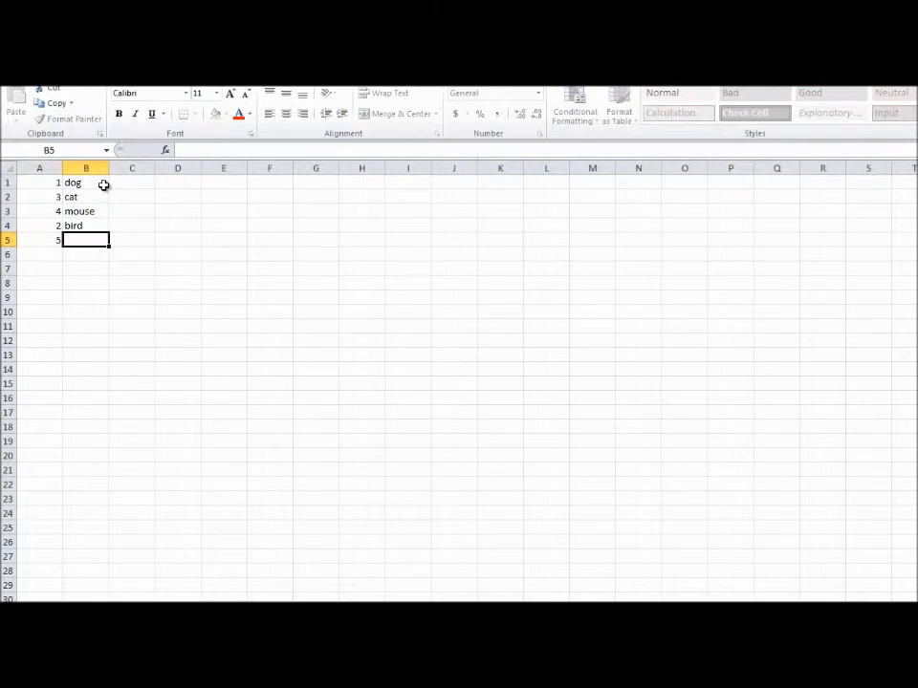
{"action": "type", "text": "lion"}
{"action": "left_click", "coordinate": [270, 326]}
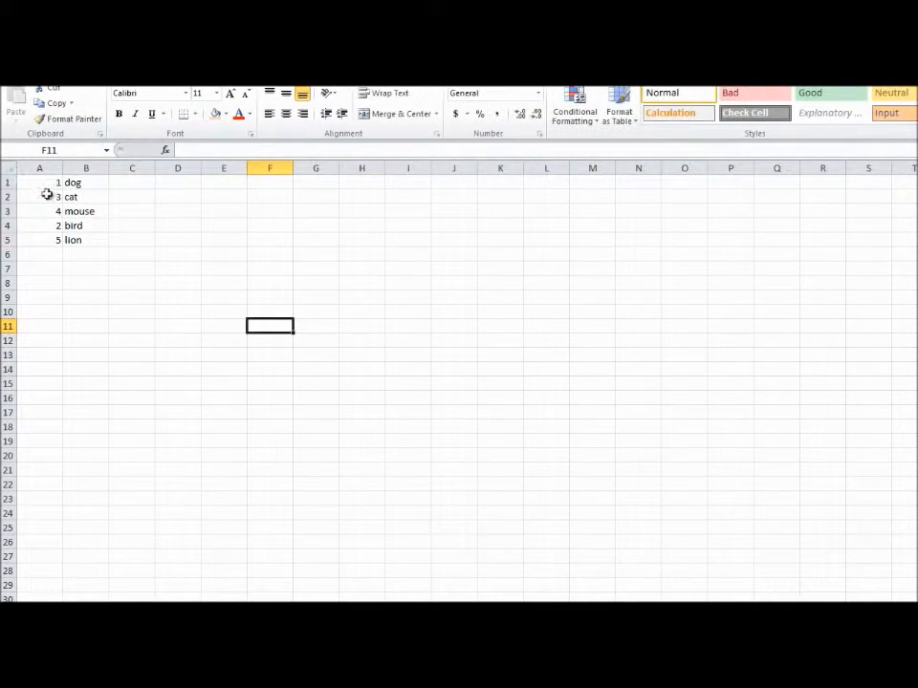
- Sort A1:A5 by column A values from largest to smallest, expanding the selection to include the animal names
{"action": "left_click_drag", "start_coordinate": [35, 182], "coordinate": [38, 241]}
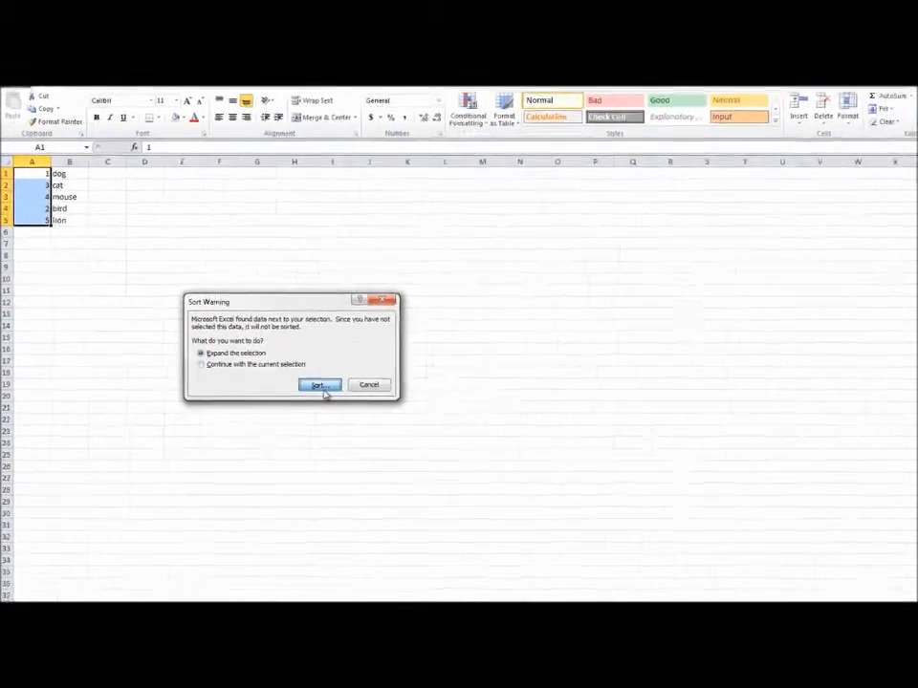
{"action": "left_click", "coordinate": [298, 370]}
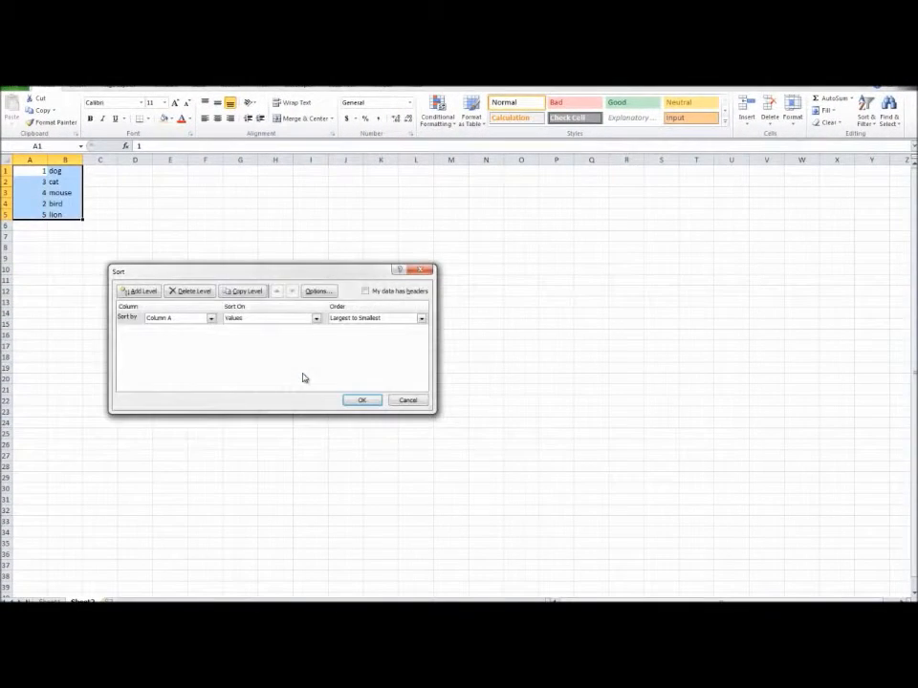
{"action": "left_click", "coordinate": [363, 400]}
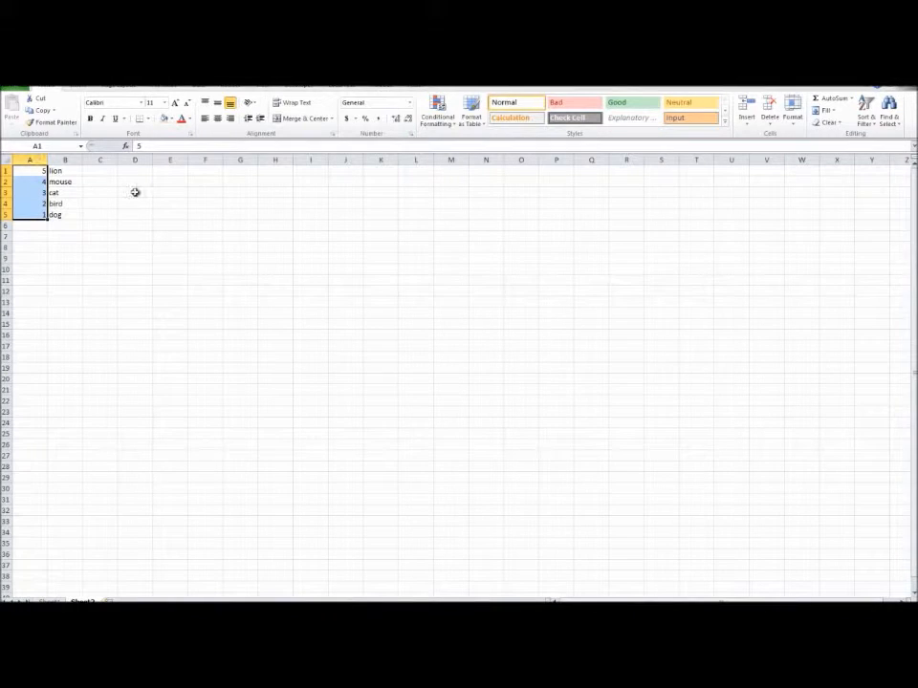
- Undo the largest-to-smallest sort of the numbers and animal names
{"action": "key", "text": "ctrl+z"}
{"action": "left_click", "coordinate": [863, 113]}
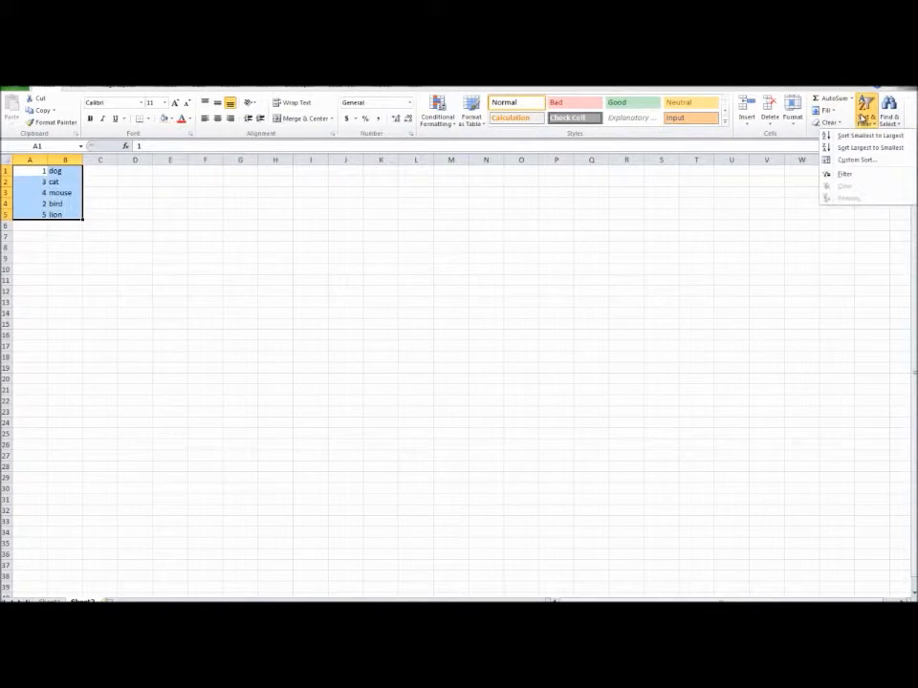
{"action": "left_click", "coordinate": [755, 215]}
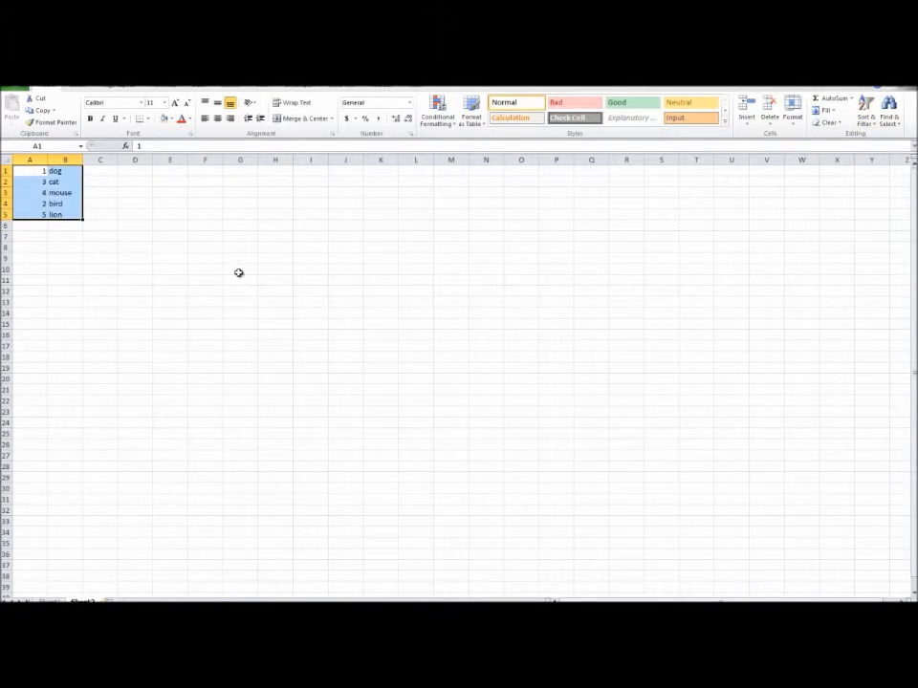
{"action": "left_click", "coordinate": [135, 192]}
- Sort only A1:A5 from smallest to largest with a custom sort, continuing with the current selection and excluding the animal names
{"action": "left_click_drag", "start_coordinate": [31, 170], "coordinate": [35, 213]}
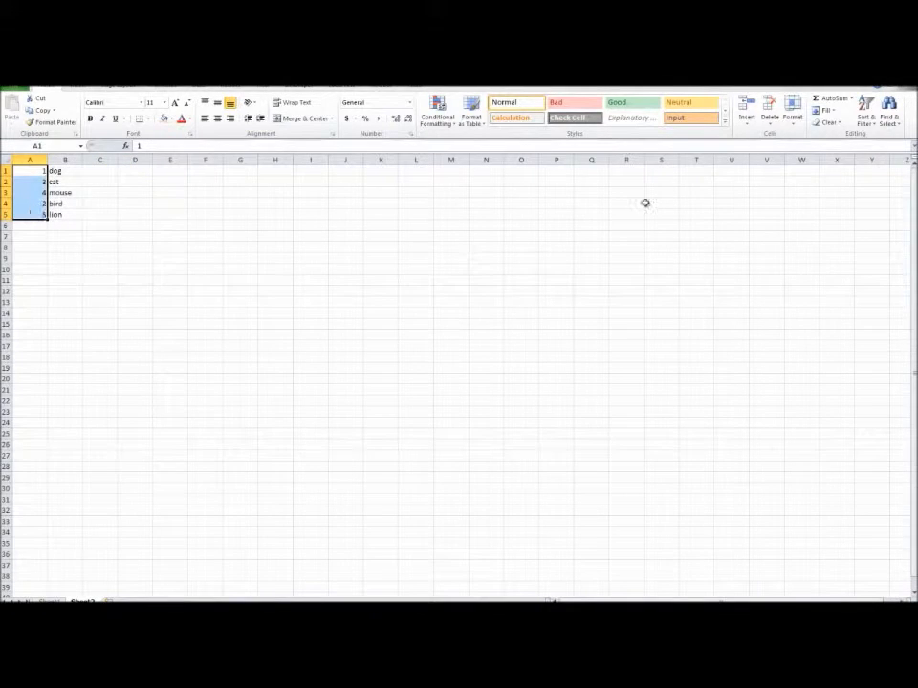
{"action": "left_click", "coordinate": [863, 110]}
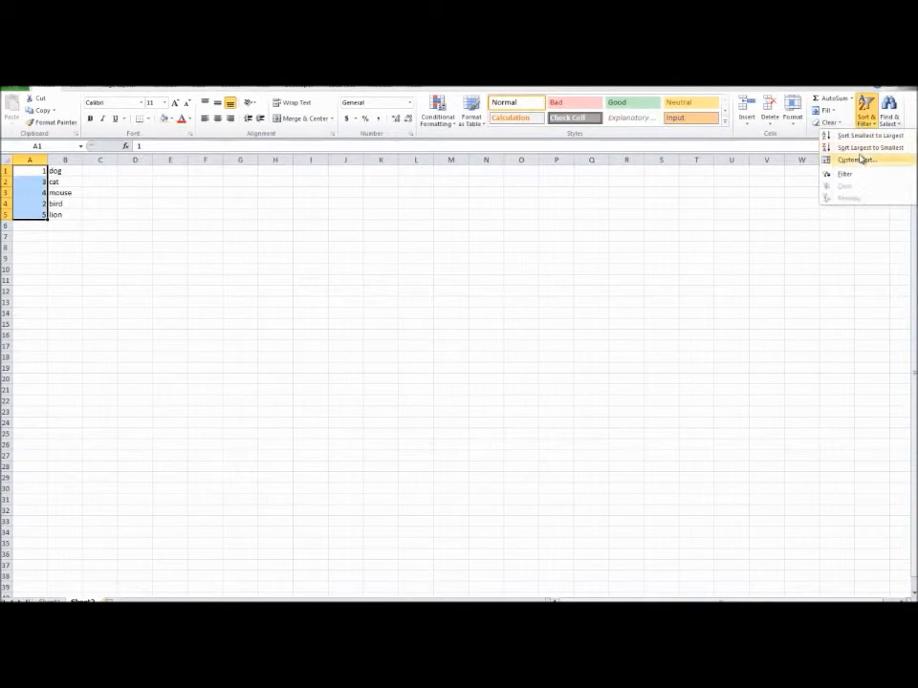
{"action": "left_click", "coordinate": [856, 160]}
{"action": "left_click", "coordinate": [262, 350]}
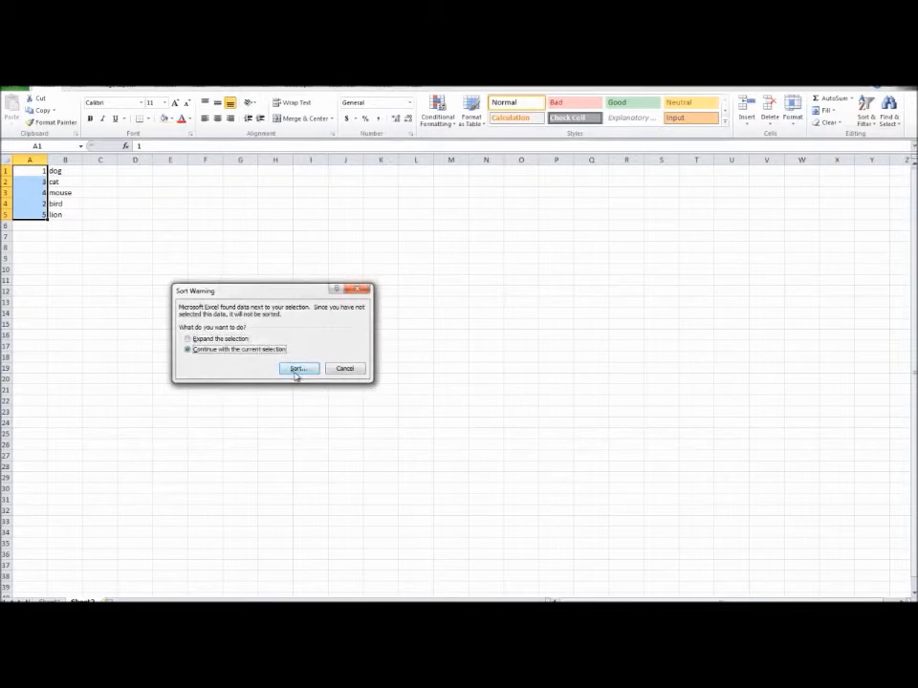
{"action": "left_click", "coordinate": [298, 369]}
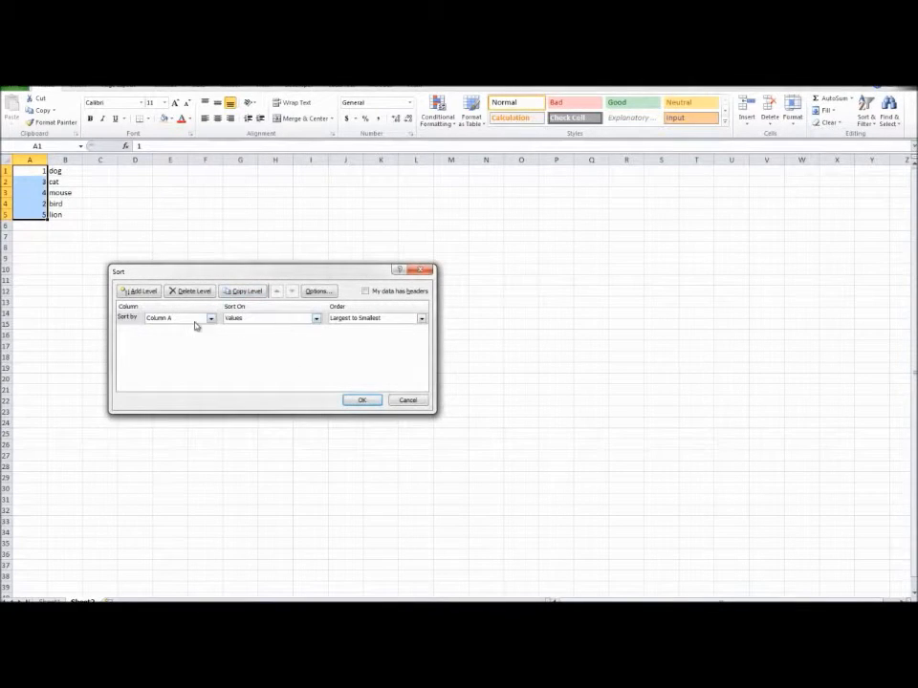
{"action": "left_click", "coordinate": [421, 321]}
{"action": "left_click", "coordinate": [355, 335]}
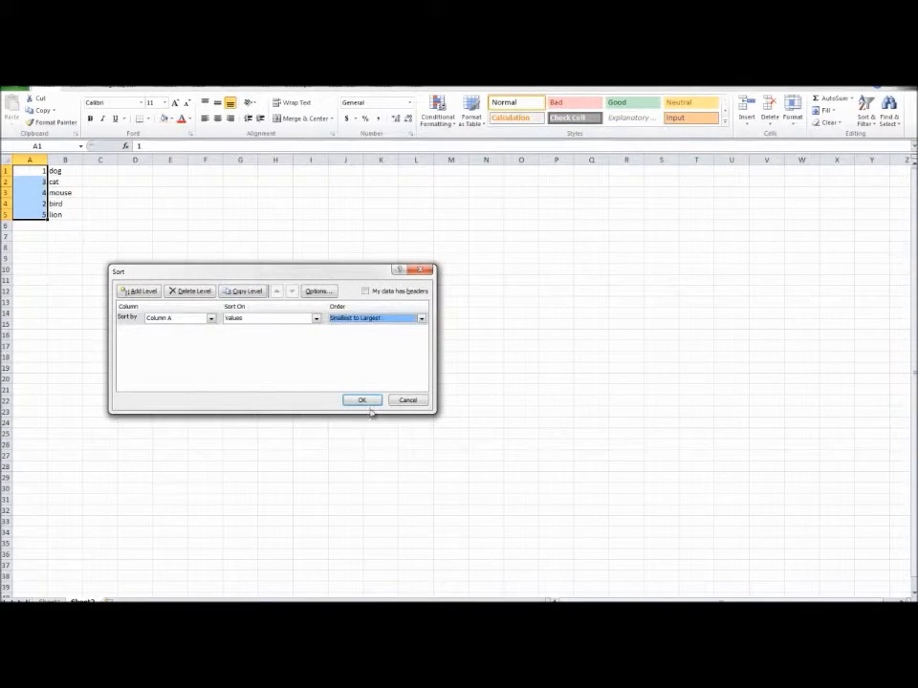
{"action": "left_click", "coordinate": [362, 400]}
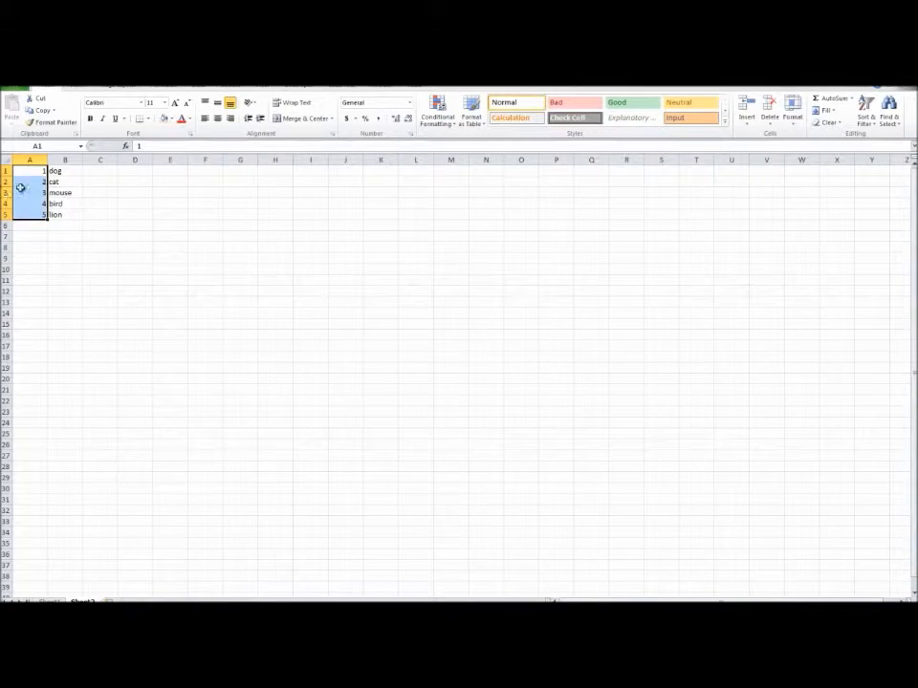
- Undo the last sort and all the number and animal entries until the sheet is empty
{"action": "left_click", "coordinate": [160, 290]}
{"action": "left_click", "coordinate": [55, 204]}
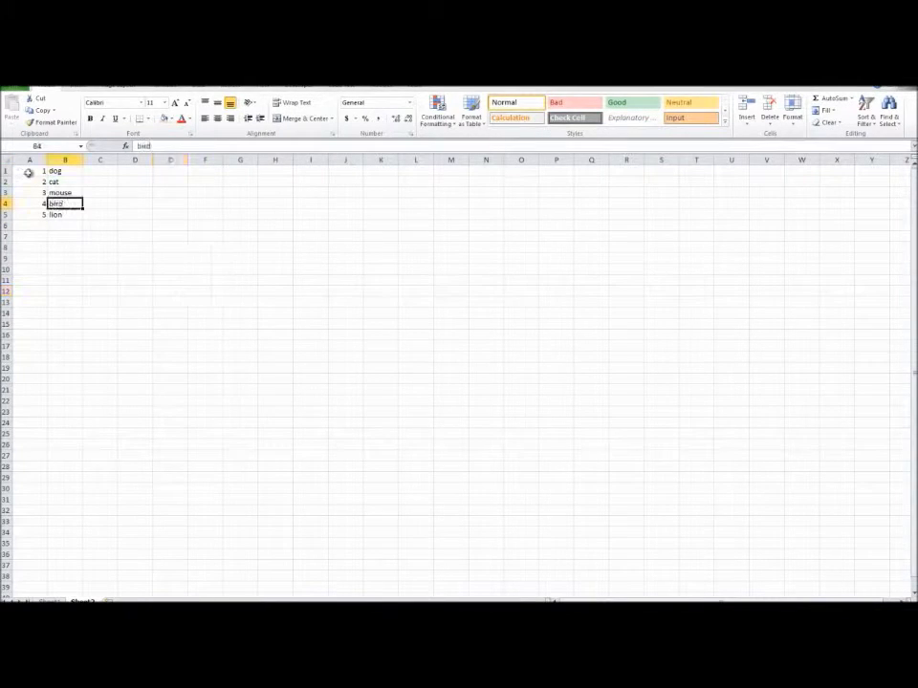
{"action": "left_click", "coordinate": [42, 180]}
{"action": "key", "text": "ctrl+z"}
{"action": "key", "text": "ctrl+z"}
{"action": "key", "text": "ctrl+z"}
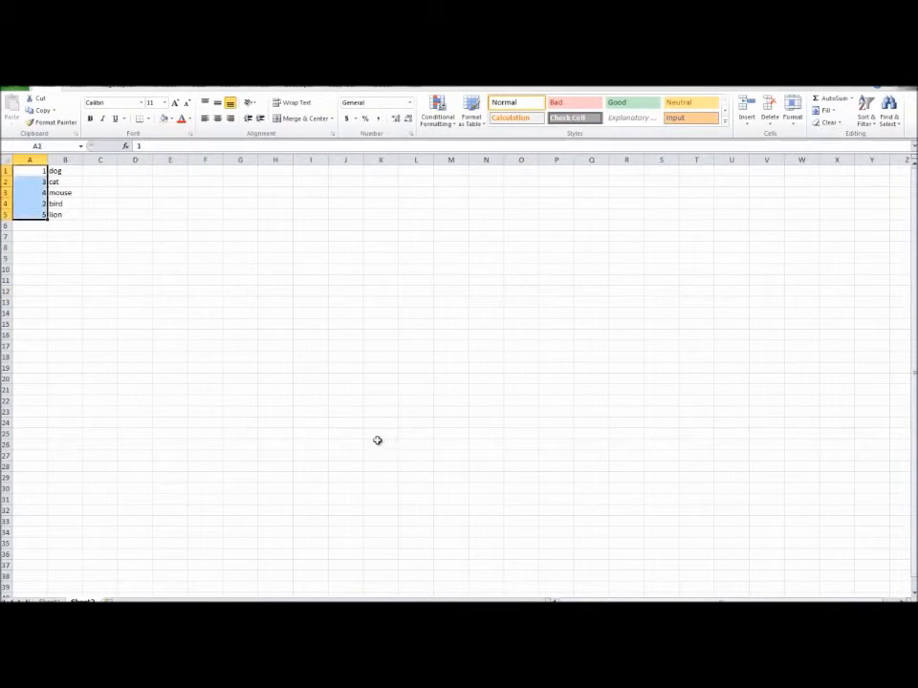
{"action": "key", "text": "ctrl+z"}
{"action": "key", "text": "ctrl+z"}
{"action": "key", "text": "ctrl+z"}
{"action": "key", "text": "ctrl+z"}
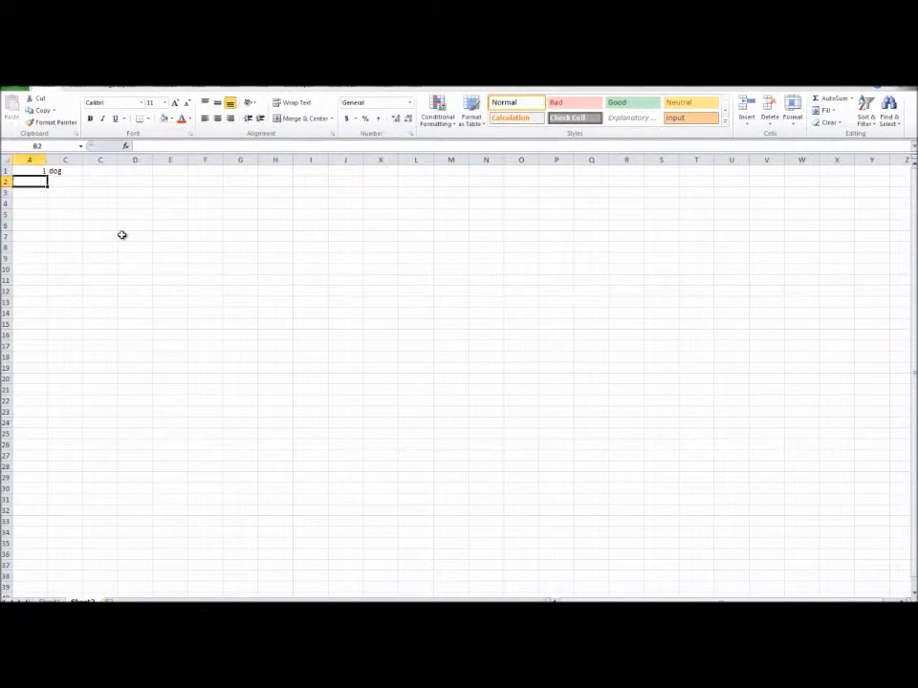
{"action": "key", "text": "ctrl+z"}
{"action": "key", "text": "ctrl+z"}
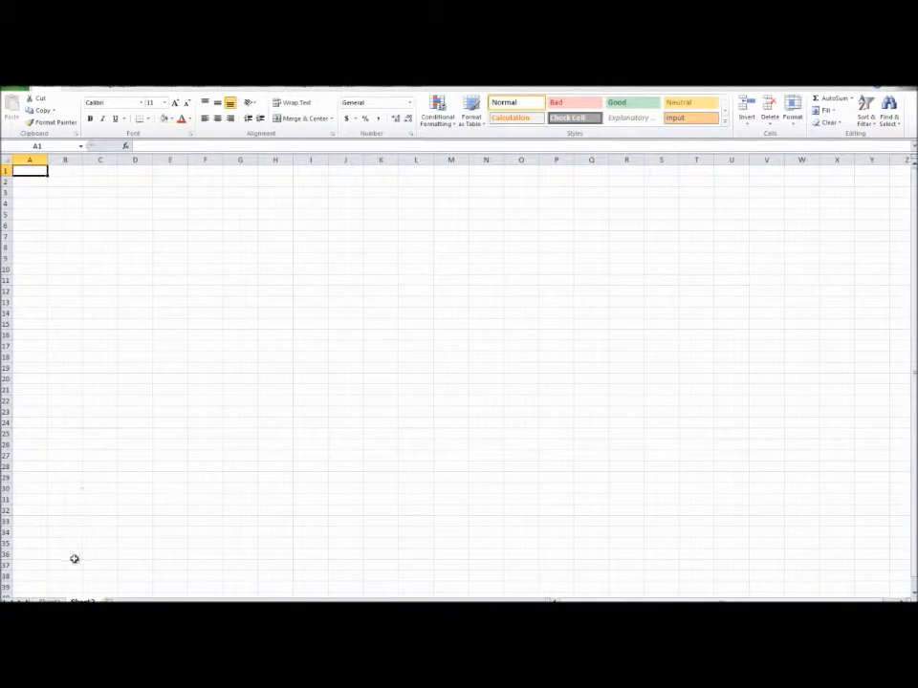
- Make row 10, "4) removing Duplicate Values", bold in the topic list on the first sheet
{"action": "left_click", "coordinate": [50, 600]}
{"action": "left_click", "coordinate": [242, 283]}
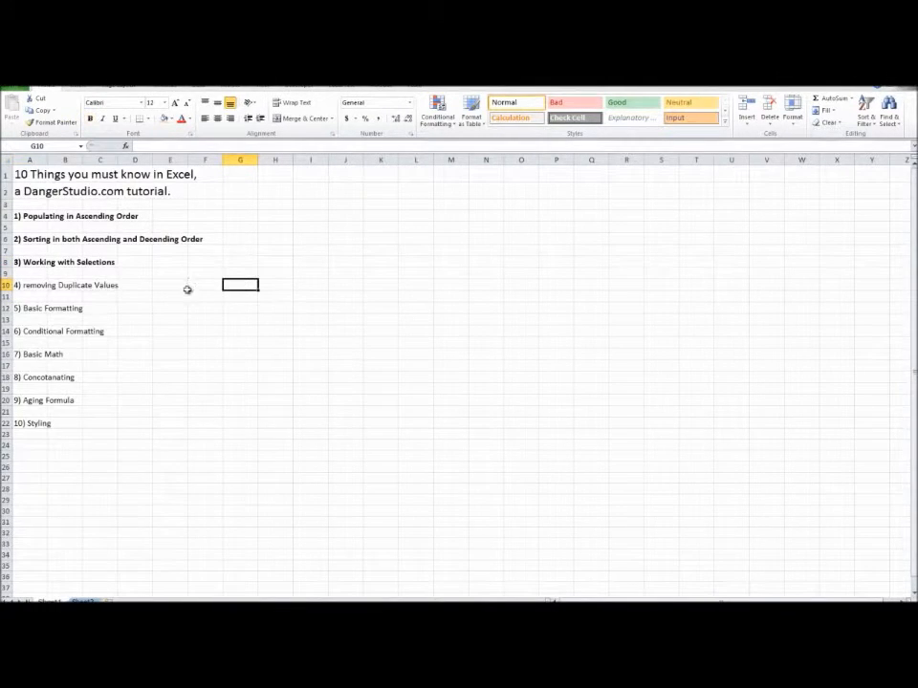
{"action": "left_click", "coordinate": [5, 285]}
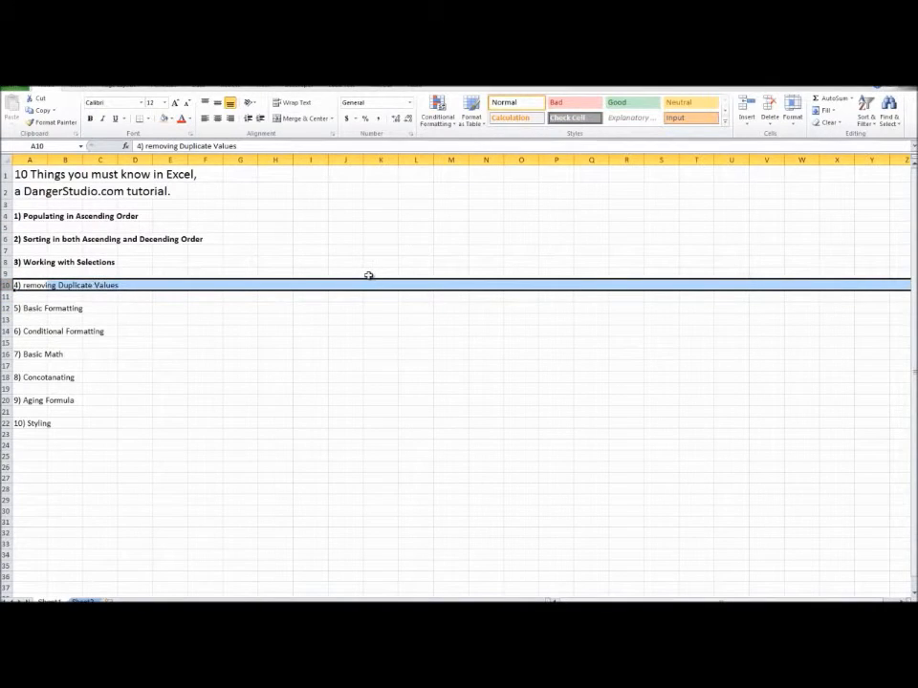
{"action": "left_click", "coordinate": [90, 119]}
{"action": "left_click", "coordinate": [55, 368]}
{"action": "left_click", "coordinate": [7, 285]}
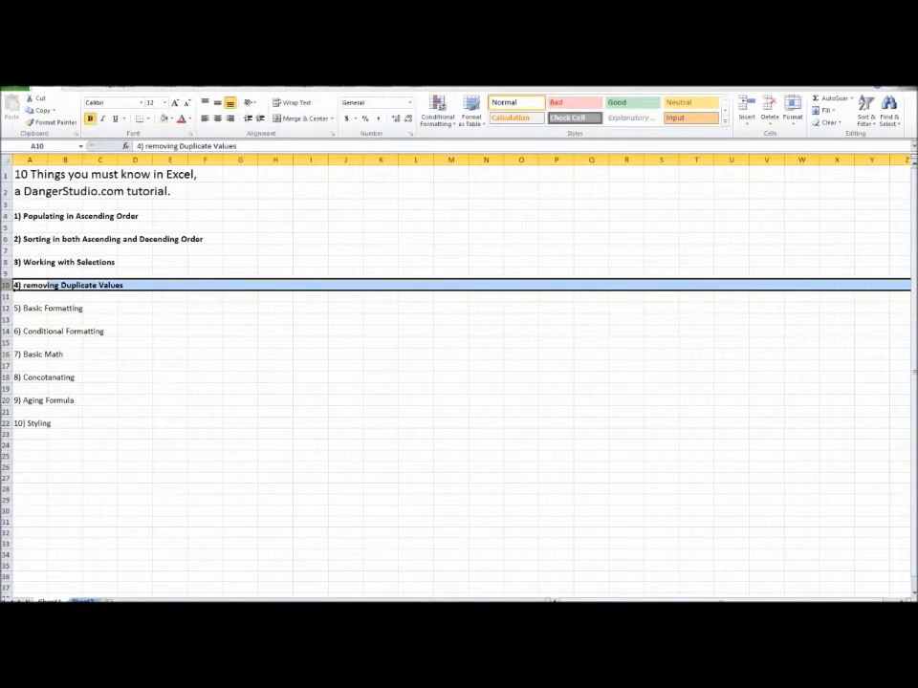
- On the empty practice sheet, enter 1, 2, 2, 3, 3, 4, 4 and 5 down cells A1:A8
{"action": "left_click", "coordinate": [82, 601]}
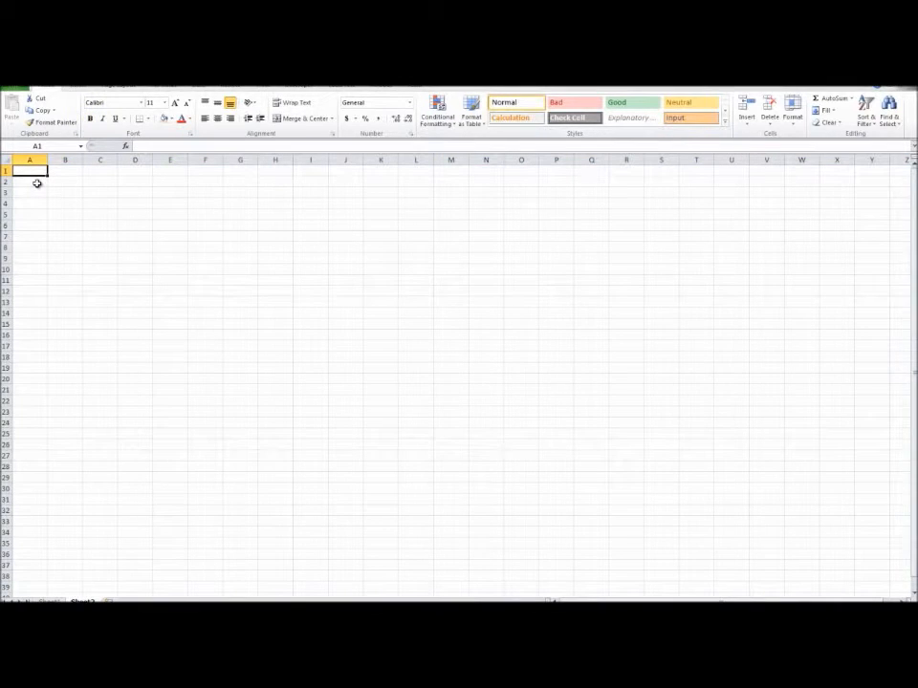
{"action": "type", "text": "1"}
{"action": "key", "text": "Return"}
{"action": "type", "text": "2"}
{"action": "key", "text": "Return"}
{"action": "type", "text": "2"}
{"action": "key", "text": "Return"}
{"action": "type", "text": "3"}
{"action": "key", "text": "Return"}
{"action": "type", "text": "3"}
{"action": "key", "text": "Return"}
{"action": "type", "text": "4"}
{"action": "key", "text": "Return"}
{"action": "type", "text": "4"}
{"action": "key", "text": "Return"}
{"action": "type", "text": "5"}
{"action": "key", "text": "Return"}
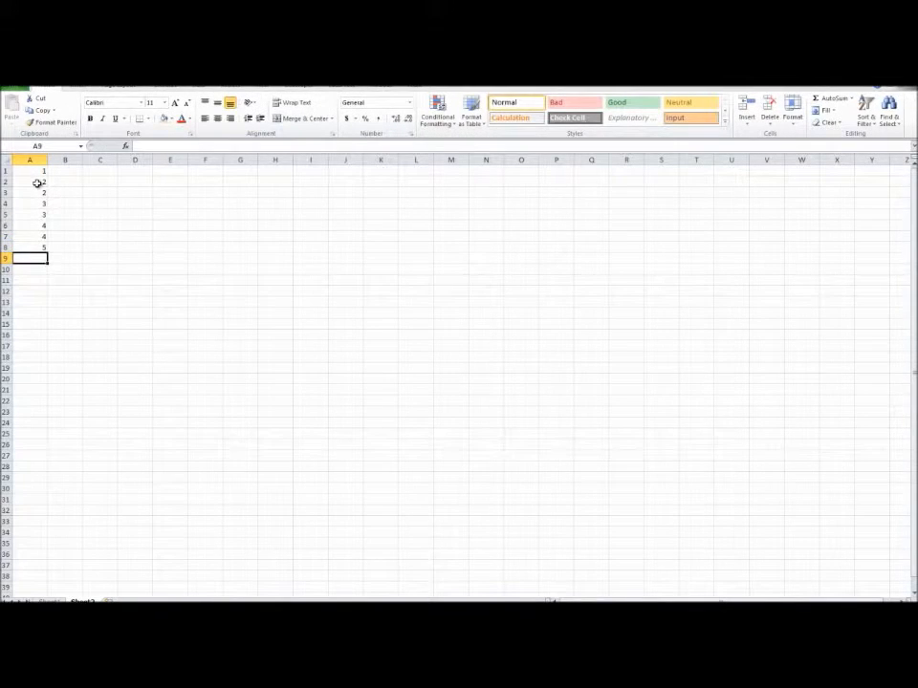
- Continue the list in A9:A20 with 6, 7, 7, six 8s, 9, 9 and 10
{"action": "type", "text": "6"}
{"action": "key", "text": "Return"}
{"action": "type", "text": "7"}
{"action": "key", "text": "Return"}
{"action": "type", "text": "7"}
{"action": "key", "text": "Return"}
{"action": "type", "text": "8"}
{"action": "key", "text": "Return"}
{"action": "type", "text": "8 8 8 8 8 9 "}
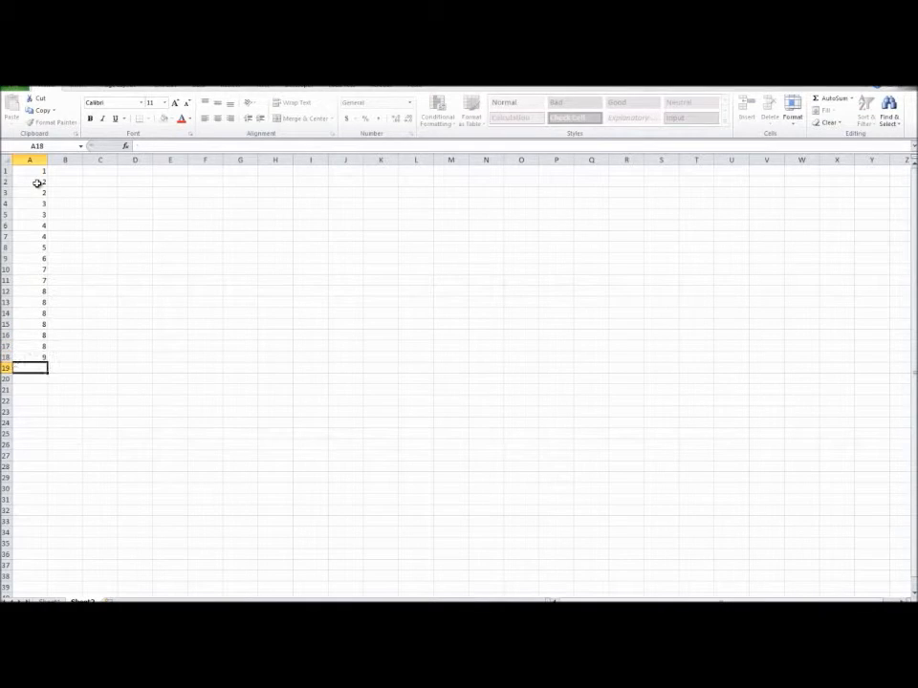
{"action": "type", "text": "9"}
{"action": "key", "text": "Return"}
{"action": "type", "text": "10"}
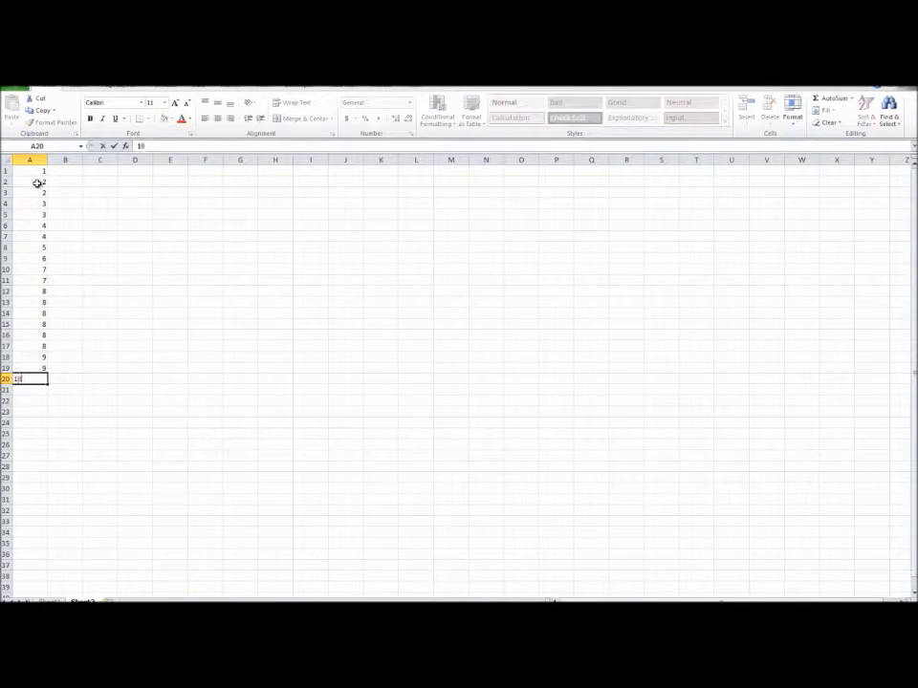
{"action": "left_click", "coordinate": [71, 181]}
- Remove the duplicate values from the whole of column A
{"action": "left_click_drag", "start_coordinate": [33, 168], "coordinate": [35, 378]}
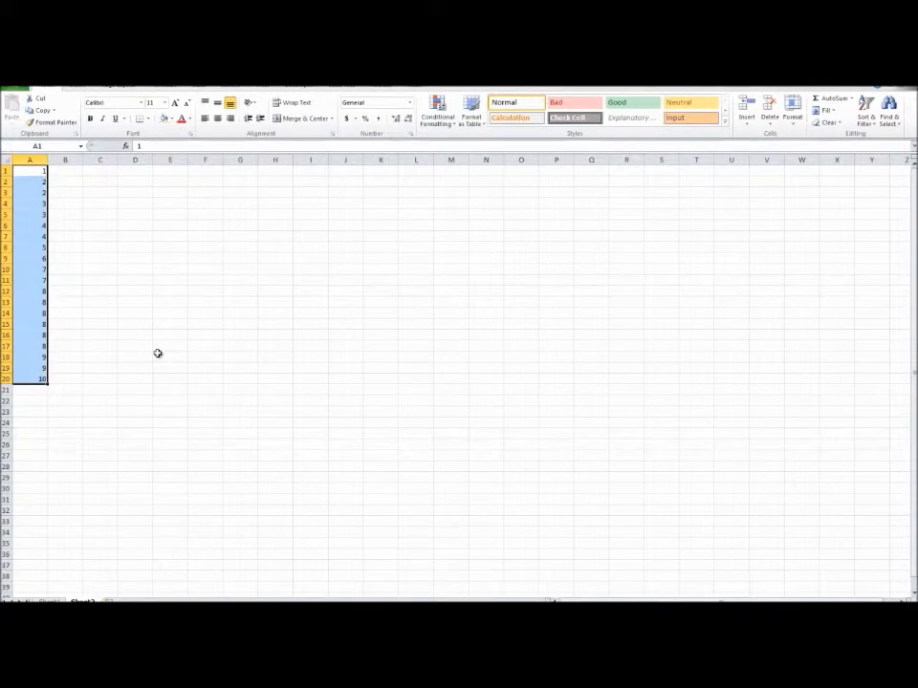
{"action": "left_click", "coordinate": [275, 323]}
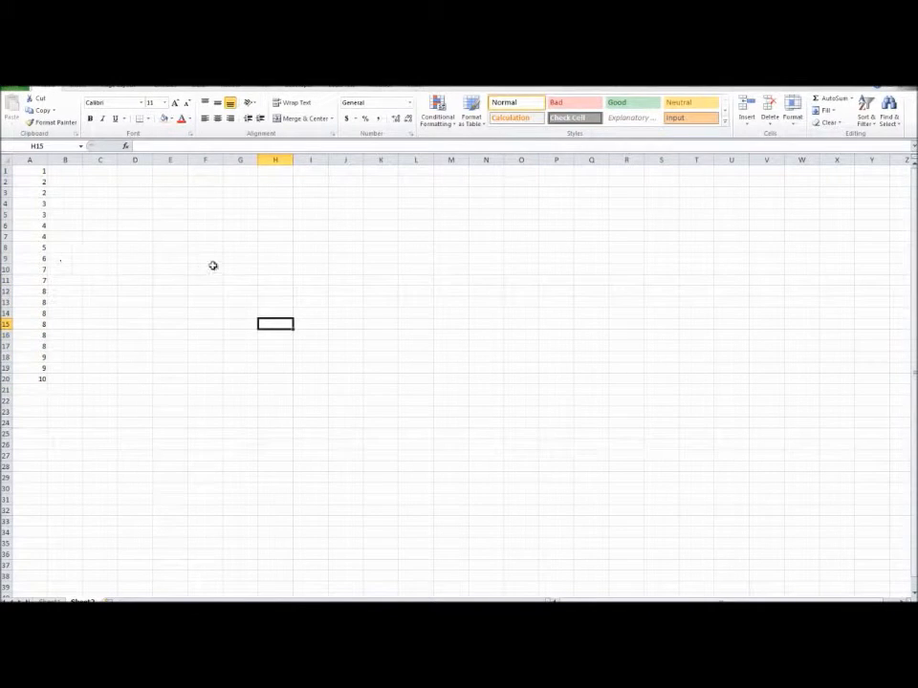
{"action": "left_click", "coordinate": [35, 157]}
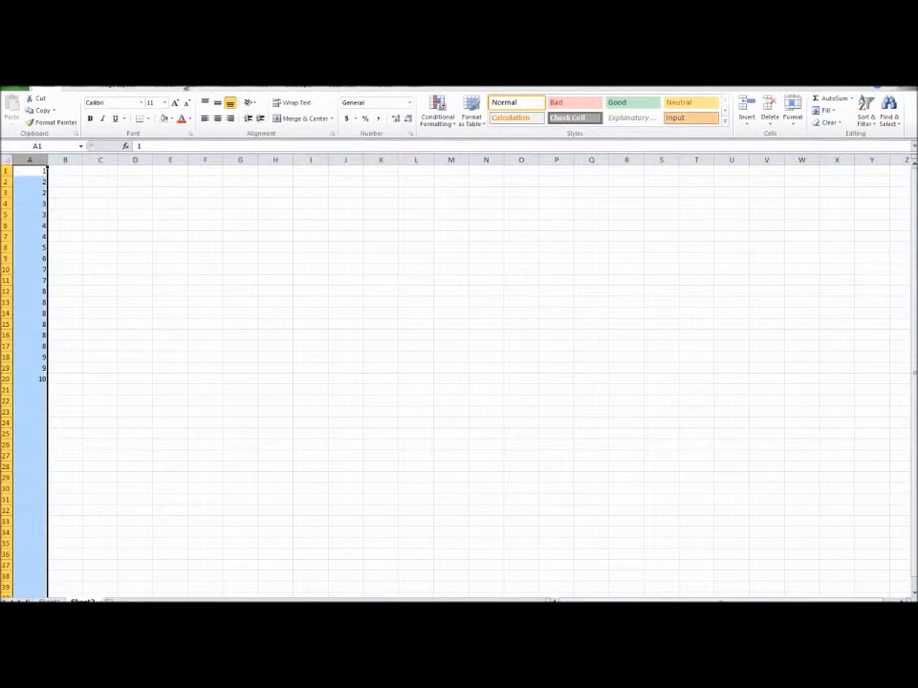
{"action": "left_click", "coordinate": [201, 87]}
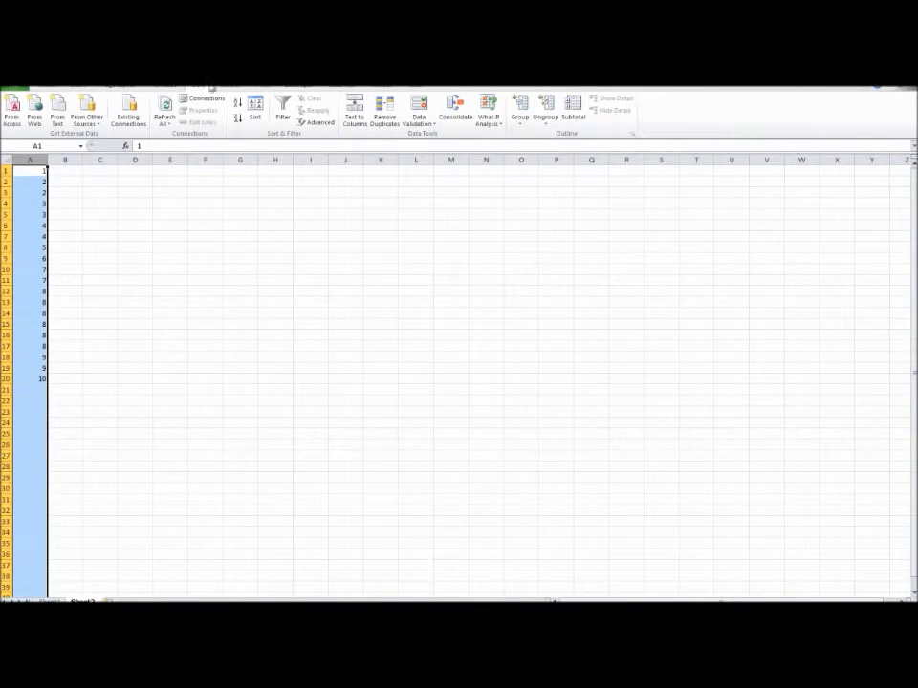
{"action": "left_click", "coordinate": [386, 124]}
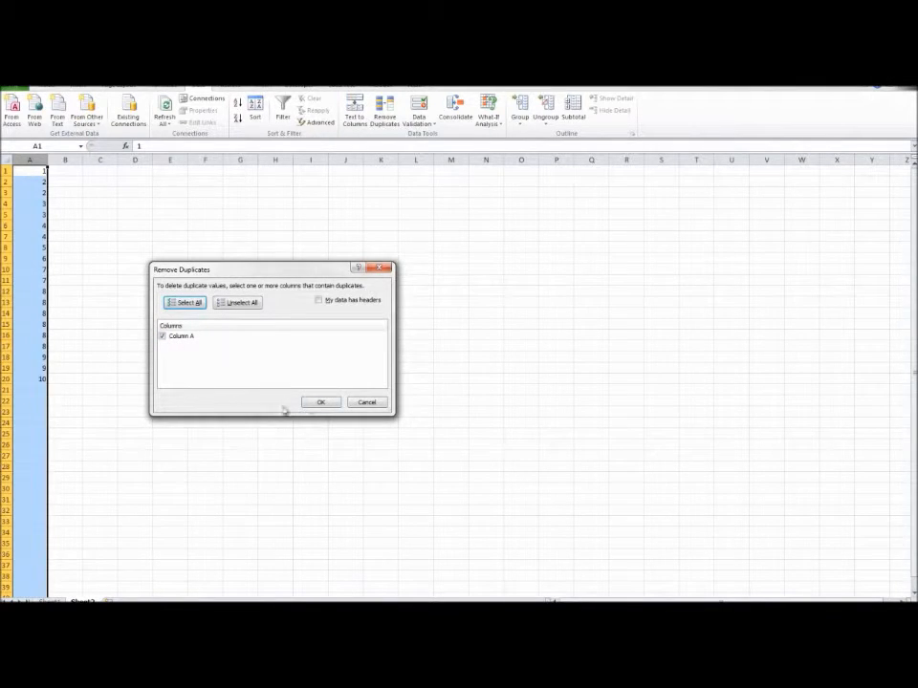
{"action": "left_click", "coordinate": [321, 402]}
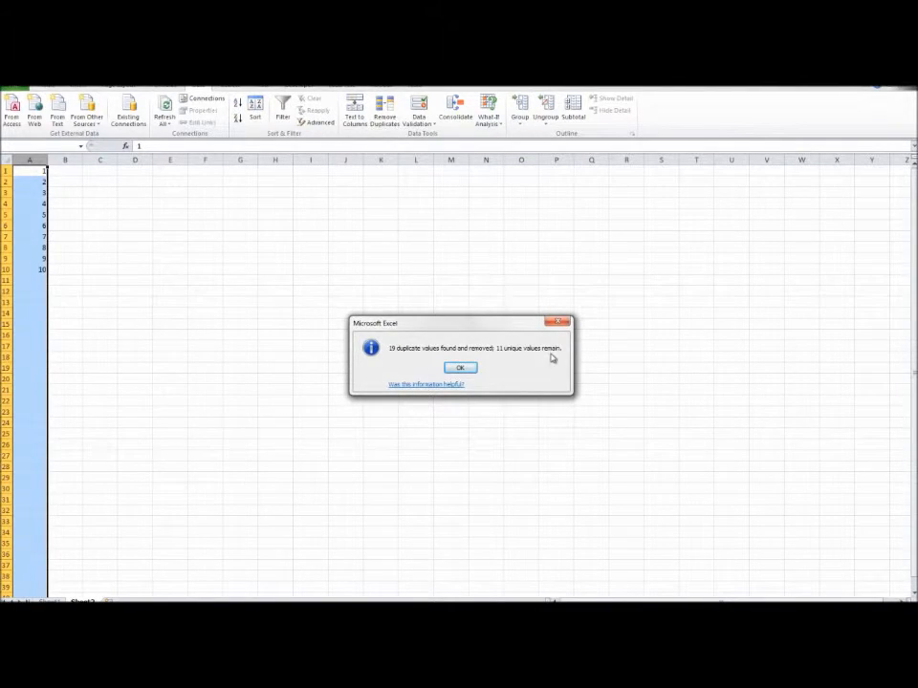
{"action": "left_click", "coordinate": [460, 368]}
- Check the shortened list in column A, and undo the duplicate removal
{"action": "left_click", "coordinate": [65, 280]}
{"action": "left_click_drag", "start_coordinate": [30, 270], "coordinate": [30, 171]}
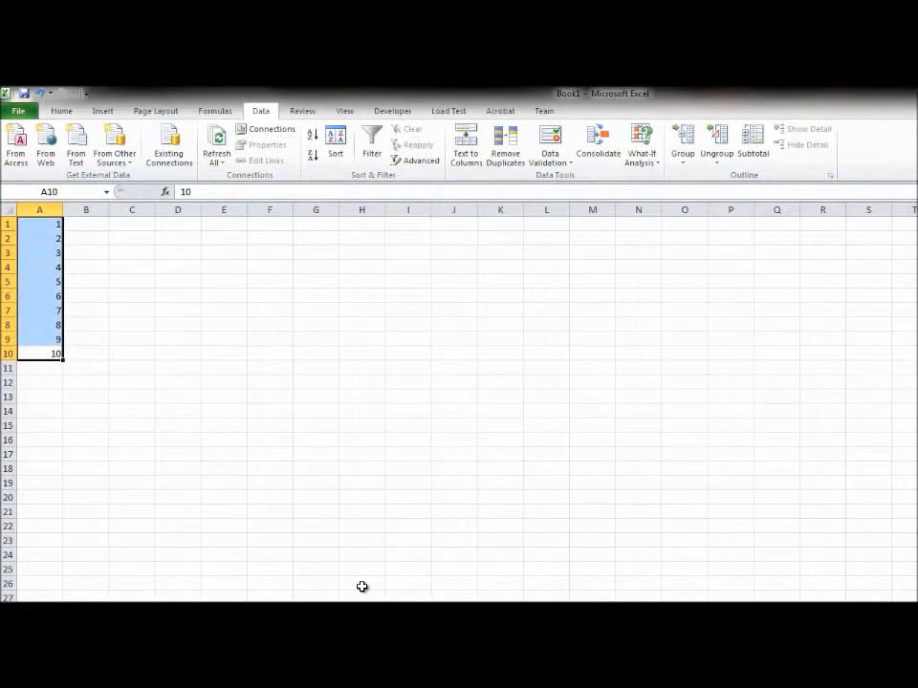
{"action": "left_click", "coordinate": [51, 367]}
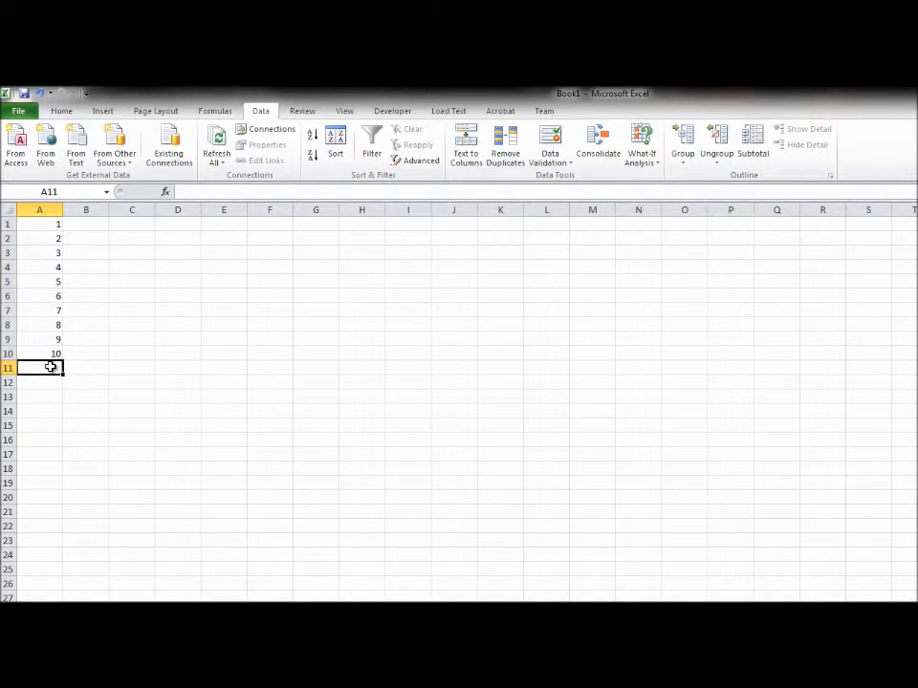
{"action": "left_click", "coordinate": [32, 424]}
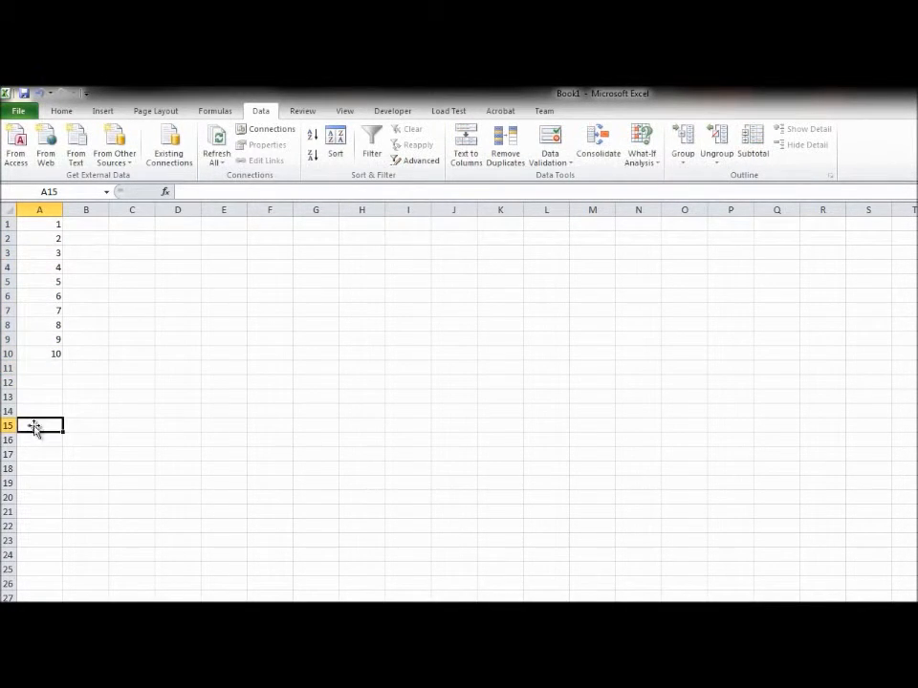
{"action": "left_click", "coordinate": [32, 366]}
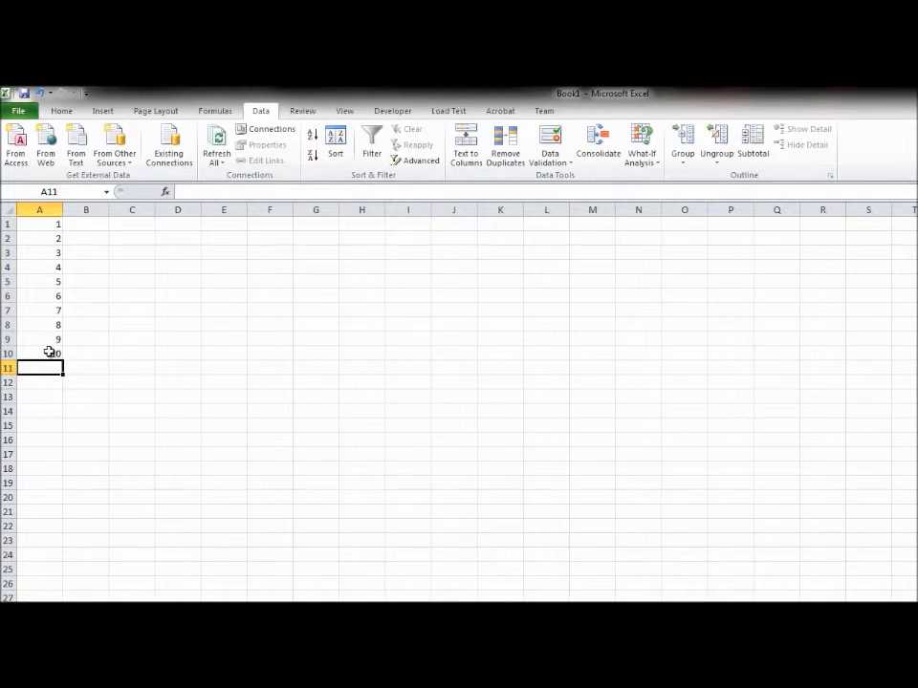
{"action": "left_click_drag", "start_coordinate": [48, 352], "coordinate": [45, 220]}
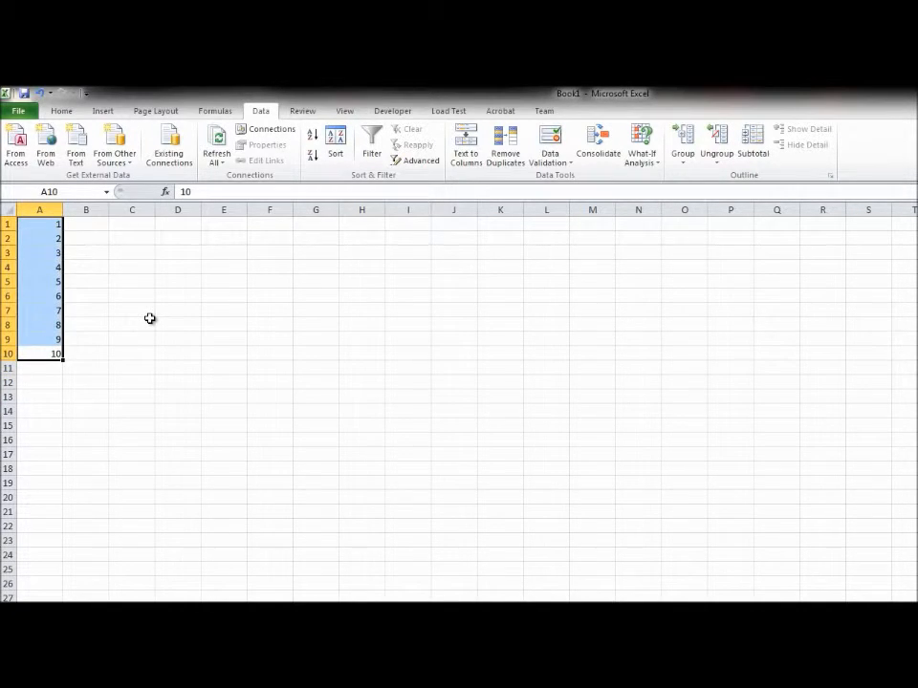
{"action": "key", "text": "Down"}
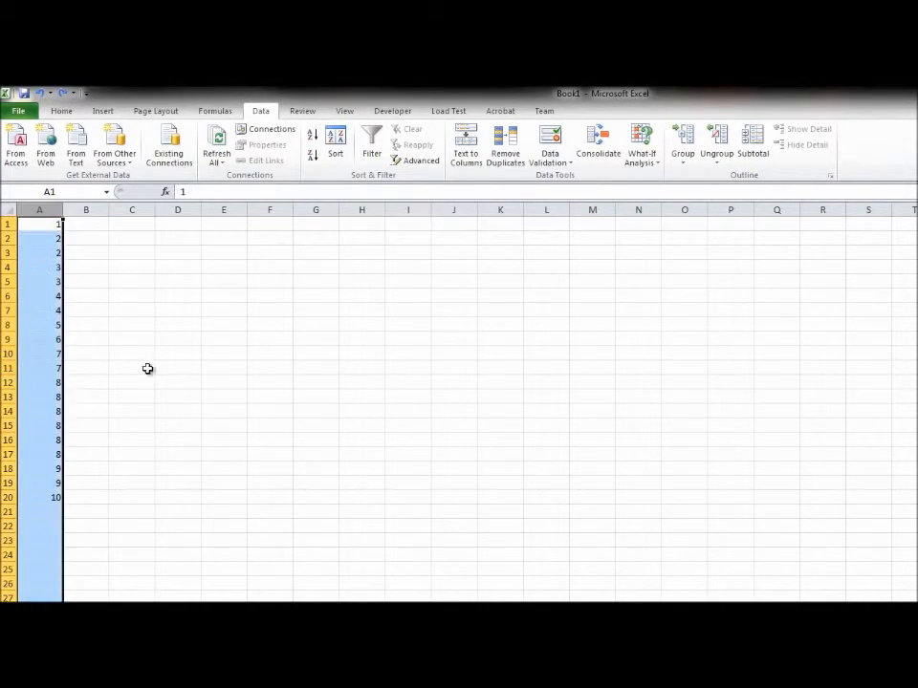
{"action": "left_click", "coordinate": [175, 425]}
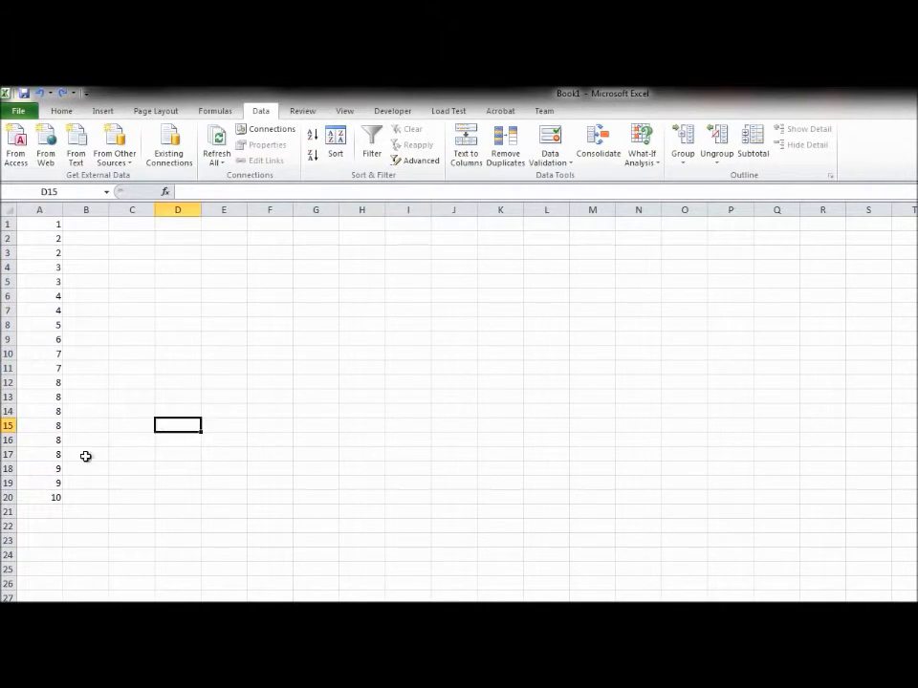
- Remove the duplicate values from the range A1:A20 only
{"action": "left_click_drag", "start_coordinate": [52, 498], "coordinate": [11, 155]}
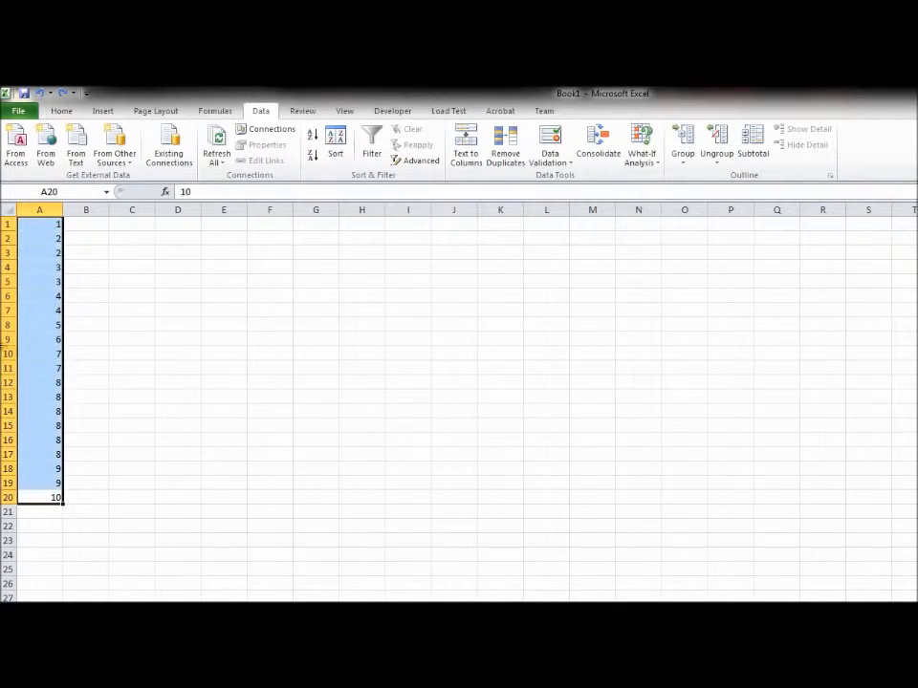
{"action": "left_click", "coordinate": [498, 163]}
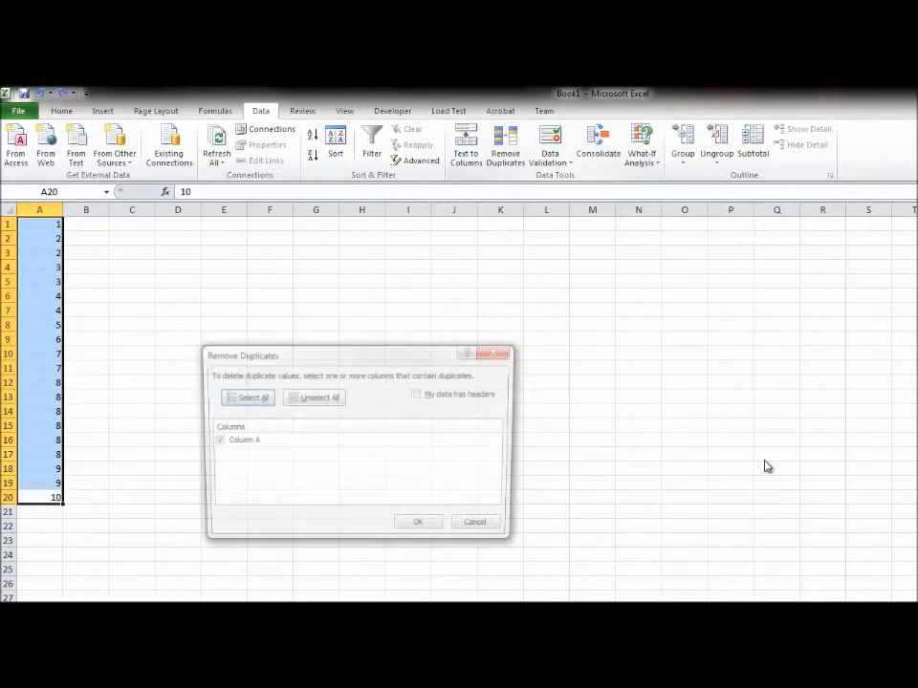
{"action": "left_click", "coordinate": [416, 531]}
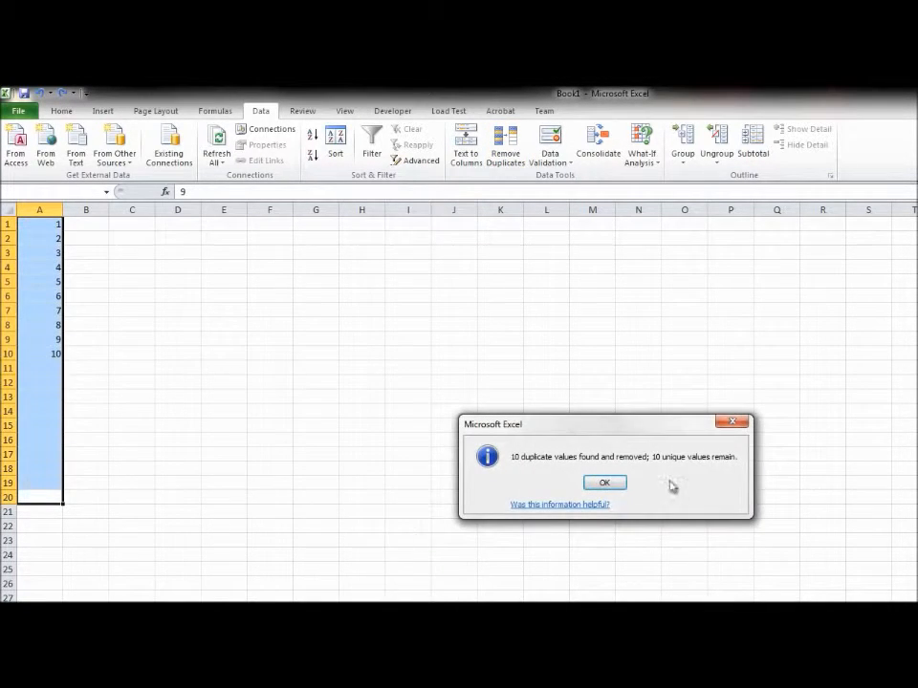
{"action": "left_click", "coordinate": [600, 483]}
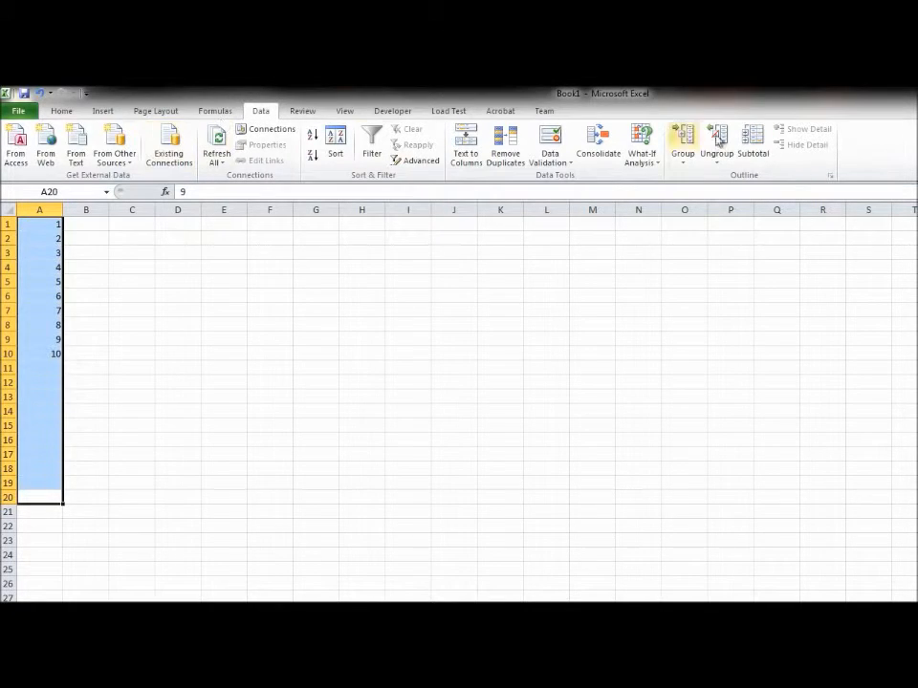
- Clear the numbers from A1:A20 so the practice sheet is empty
{"action": "key", "text": "Delete"}
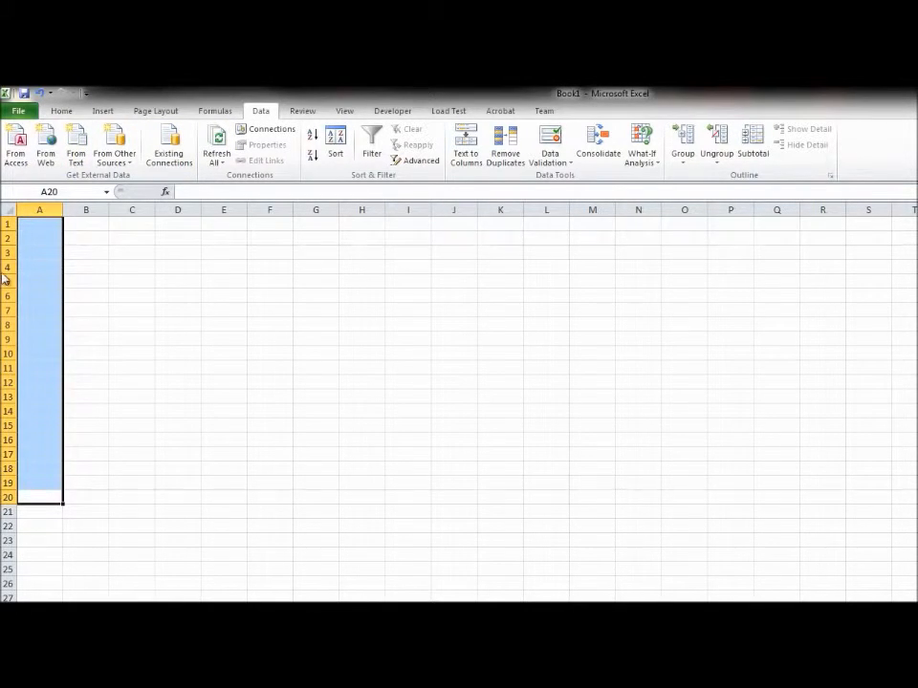
{"action": "left_click", "coordinate": [224, 453]}
{"action": "left_click_drag", "start_coordinate": [38, 454], "coordinate": [39, 224]}
{"action": "left_click", "coordinate": [316, 396]}
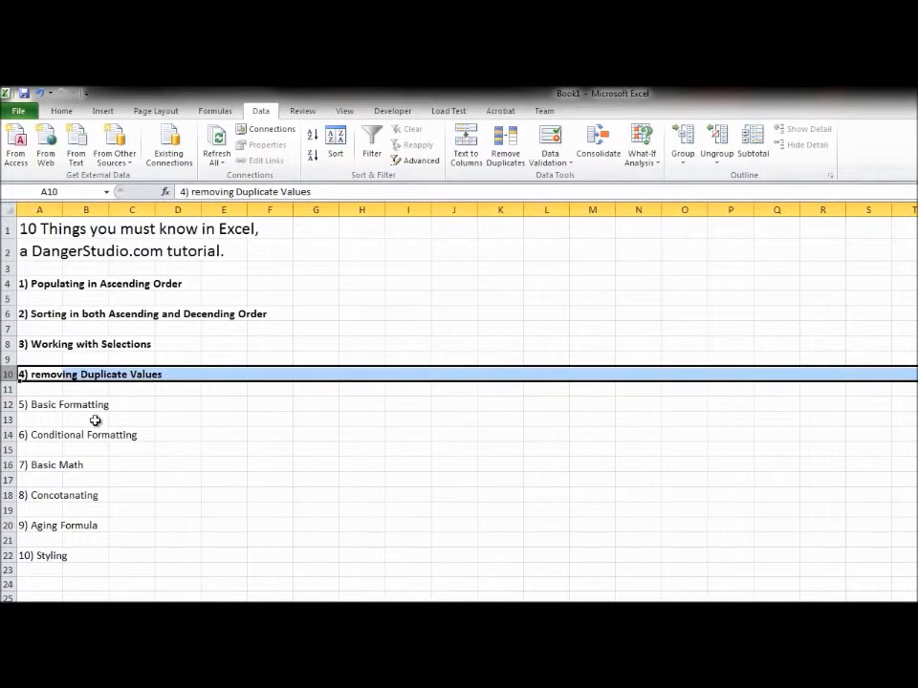
- Make row 12, "5) Basic Formatting", bold in the topic list on the first sheet
{"action": "left_click", "coordinate": [11, 404]}
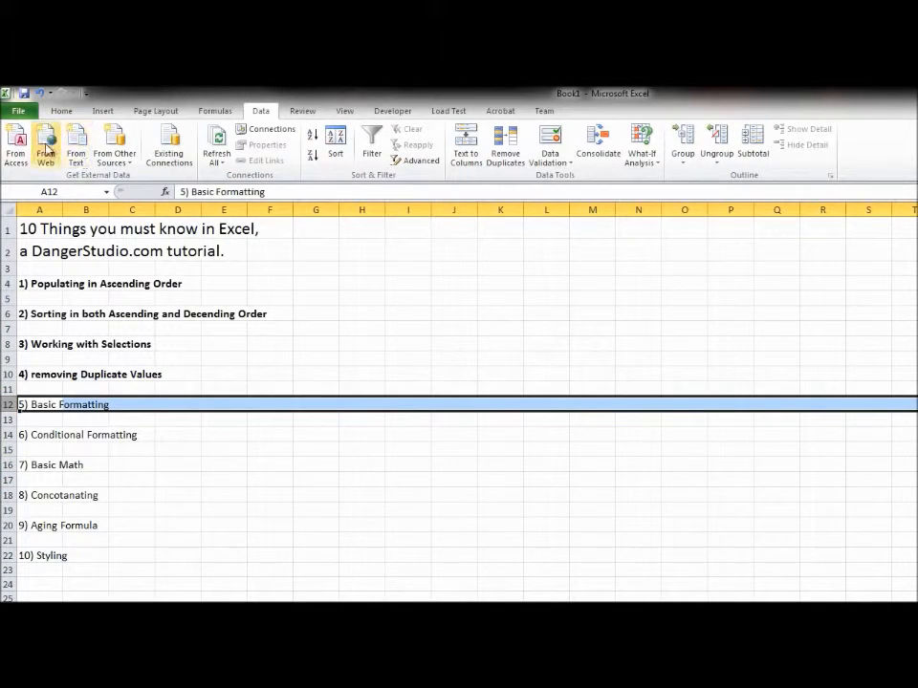
{"action": "left_click", "coordinate": [61, 111]}
{"action": "left_click", "coordinate": [121, 156]}
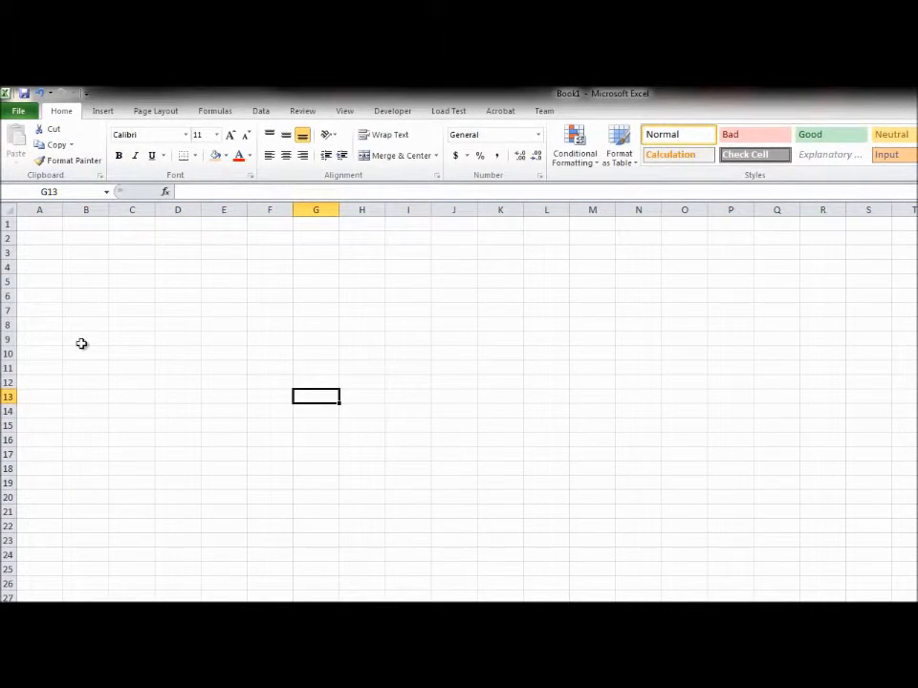
- On the empty practice sheet, enter 10 in cell A1
{"action": "left_click", "coordinate": [249, 335]}
{"action": "left_click", "coordinate": [38, 226]}
{"action": "left_click", "coordinate": [38, 252]}
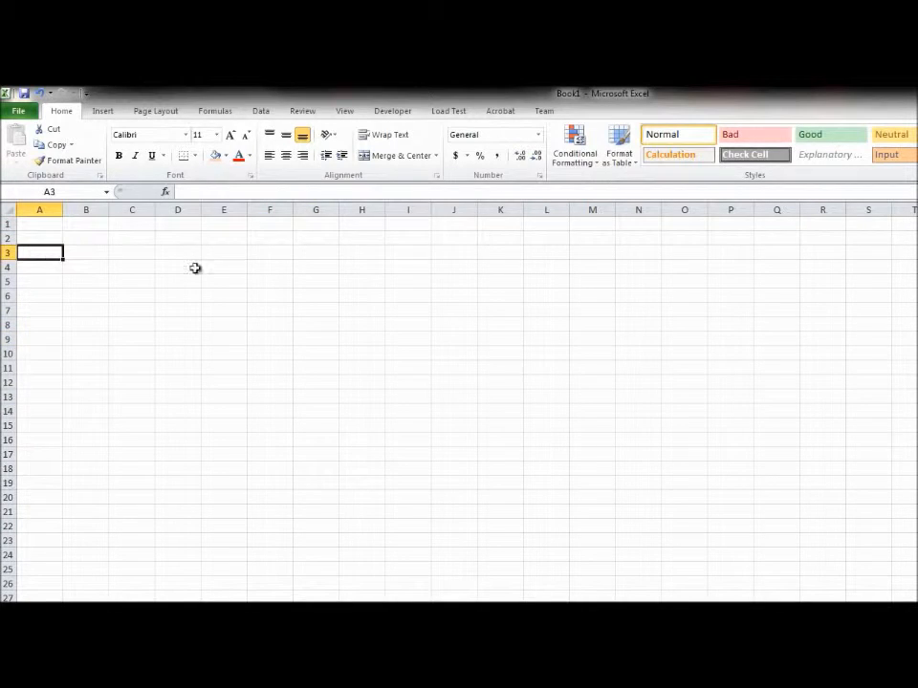
{"action": "left_click", "coordinate": [36, 225]}
{"action": "type", "text": "10"}
{"action": "left_click", "coordinate": [136, 466]}
- Format cell A1 as Currency with the $ symbol and 2 decimal places
{"action": "left_click", "coordinate": [77, 160]}
{"action": "left_click", "coordinate": [41, 222]}
{"action": "left_click_drag", "start_coordinate": [40, 210], "coordinate": [42, 201]}
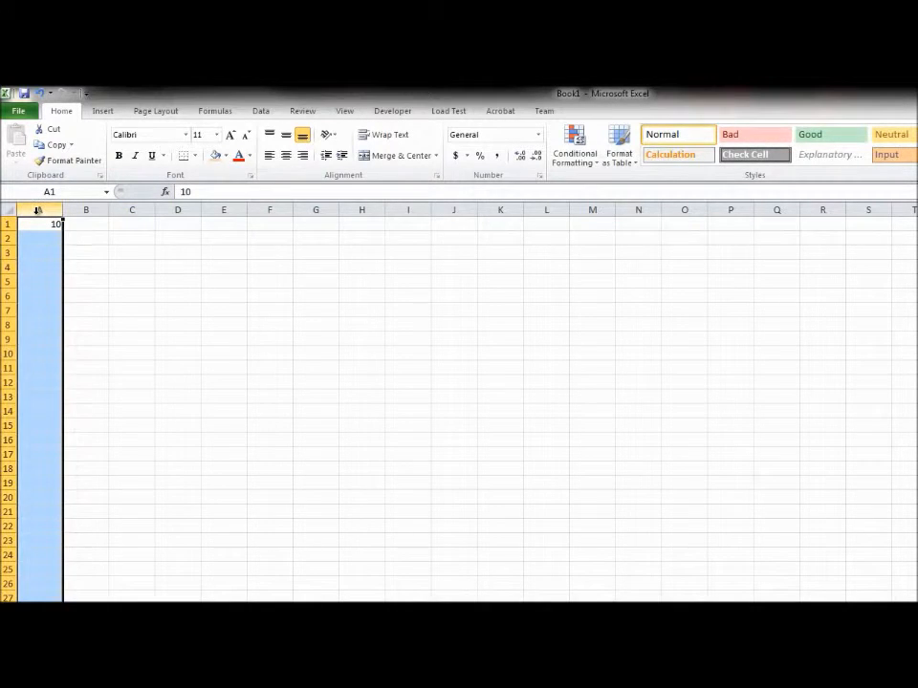
{"action": "left_click", "coordinate": [37, 225]}
{"action": "right_click", "coordinate": [38, 226]}
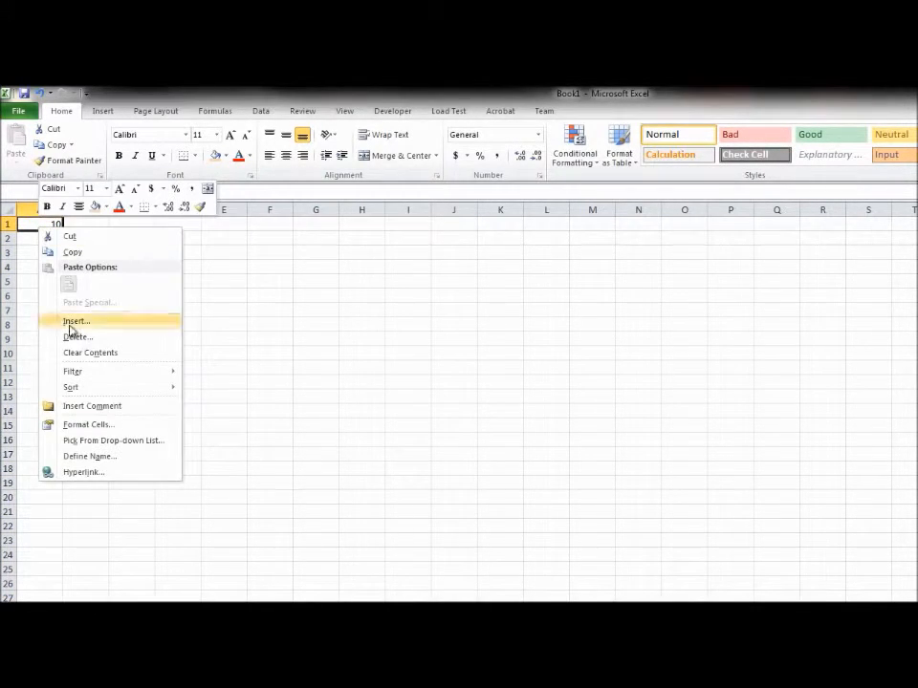
{"action": "left_click", "coordinate": [95, 424]}
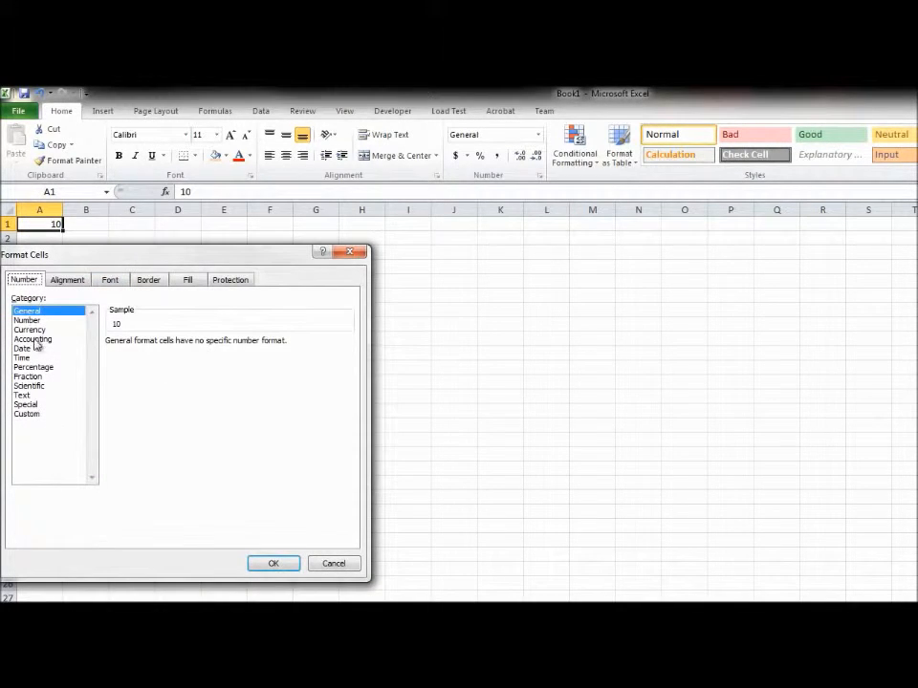
{"action": "left_click", "coordinate": [30, 329]}
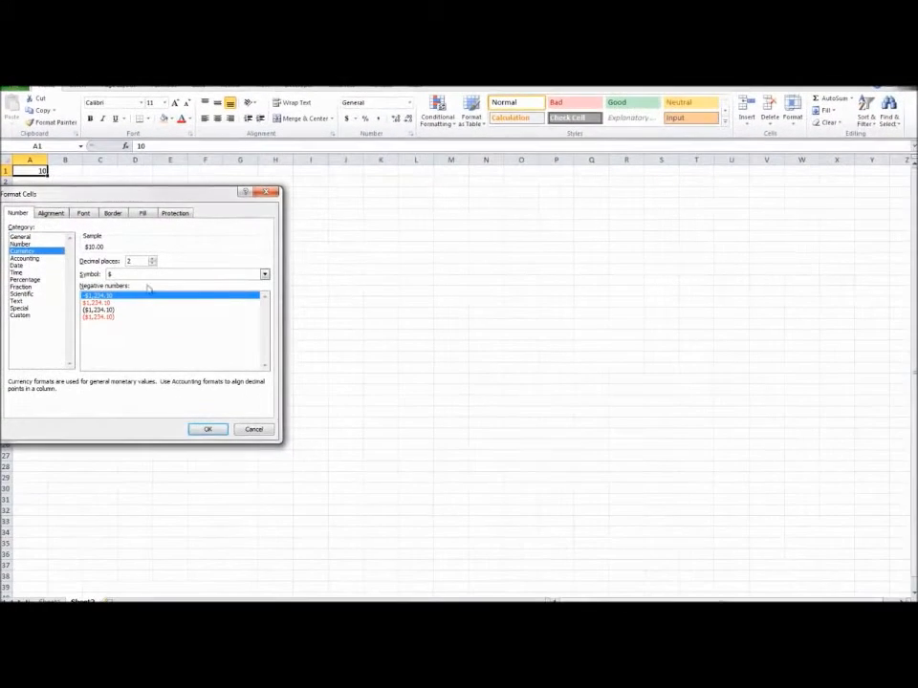
{"action": "left_click", "coordinate": [207, 429]}
{"action": "key", "text": "Right"}
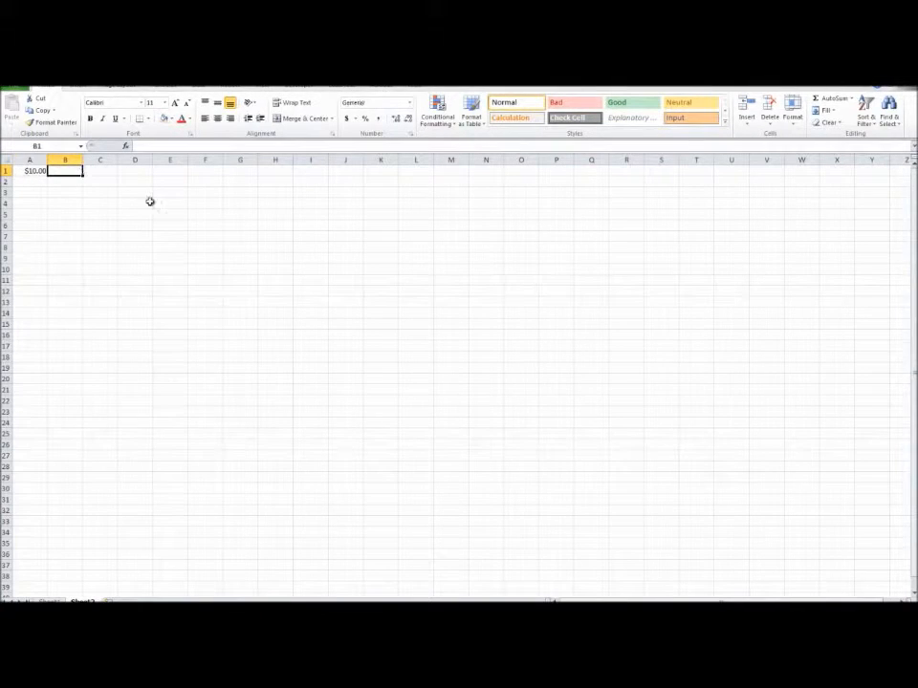
{"action": "key", "text": "Left"}
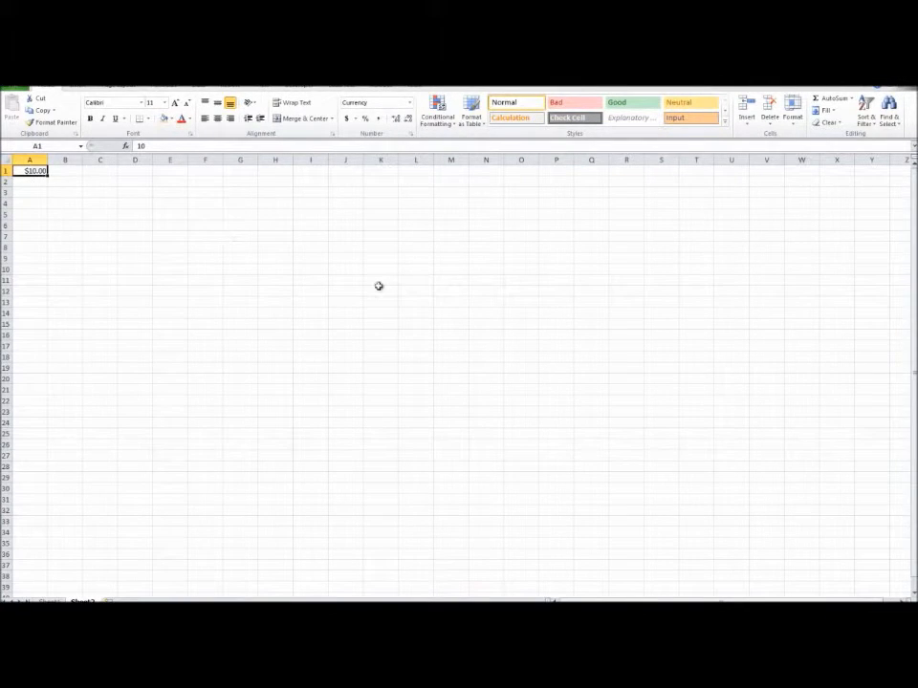
- Change the format of cell A1 to Number with 2 decimal places and the 1000 separator
{"action": "right_click", "coordinate": [23, 171]}
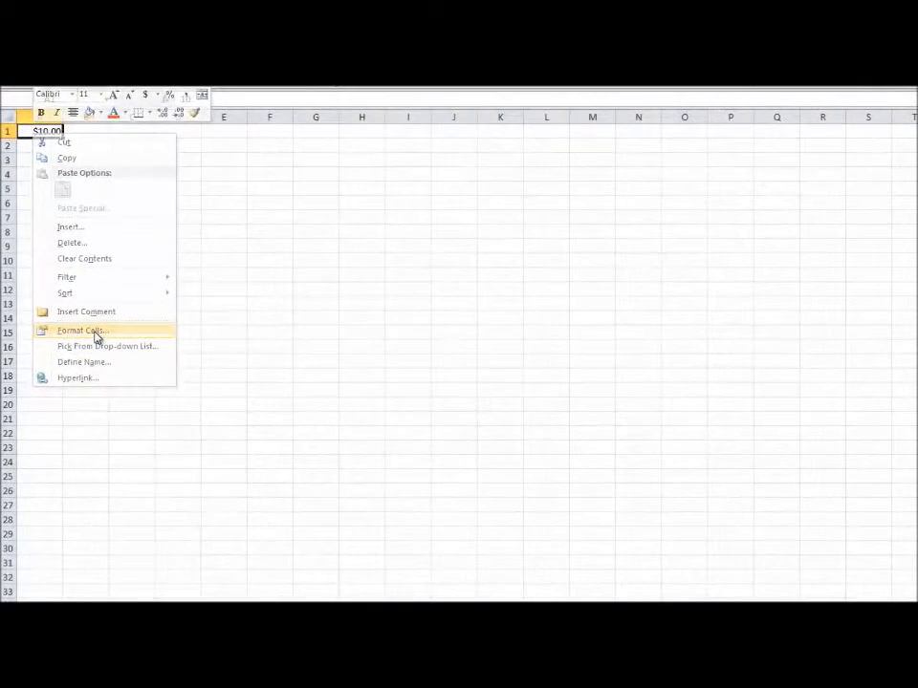
{"action": "left_click", "coordinate": [70, 335]}
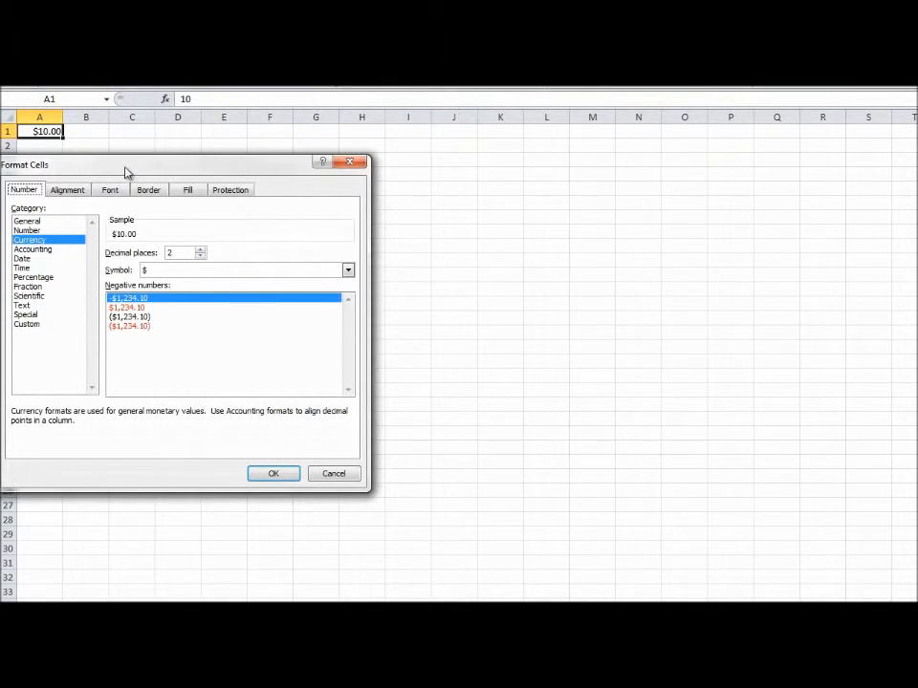
{"action": "left_click_drag", "start_coordinate": [127, 173], "coordinate": [381, 281]}
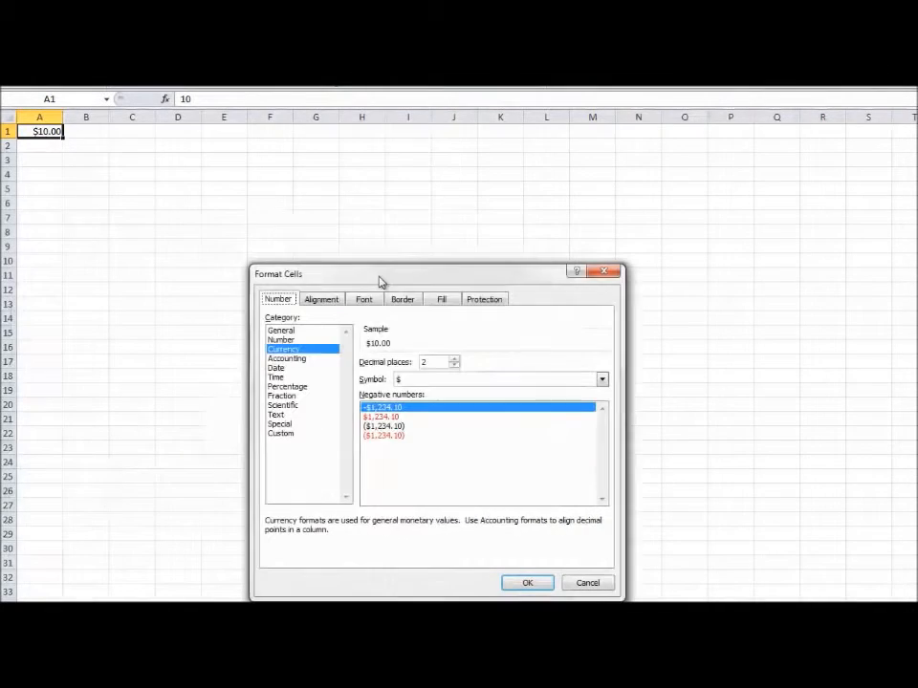
{"action": "left_click", "coordinate": [289, 416]}
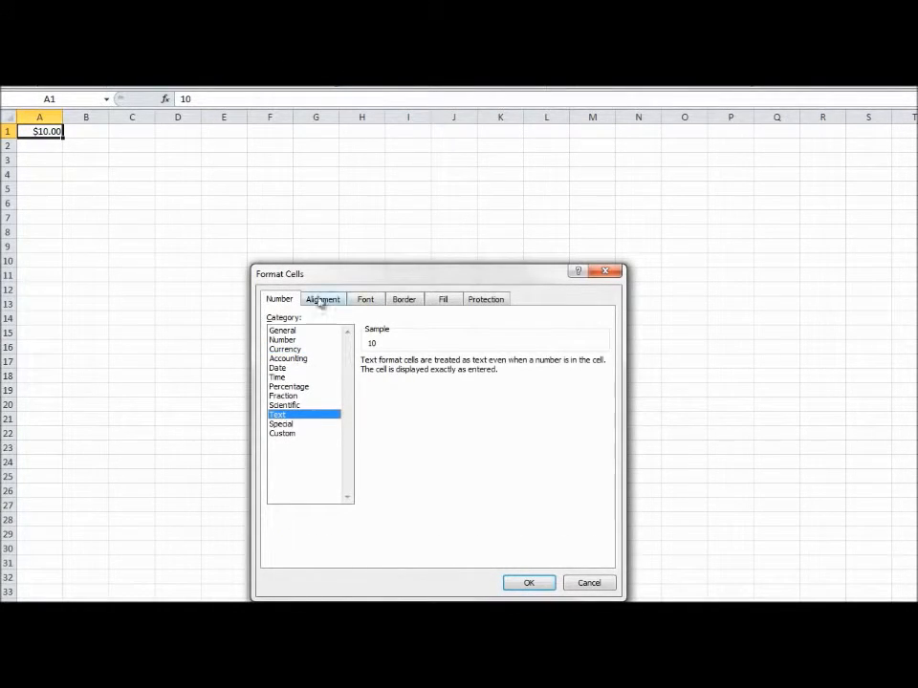
{"action": "left_click", "coordinate": [287, 332]}
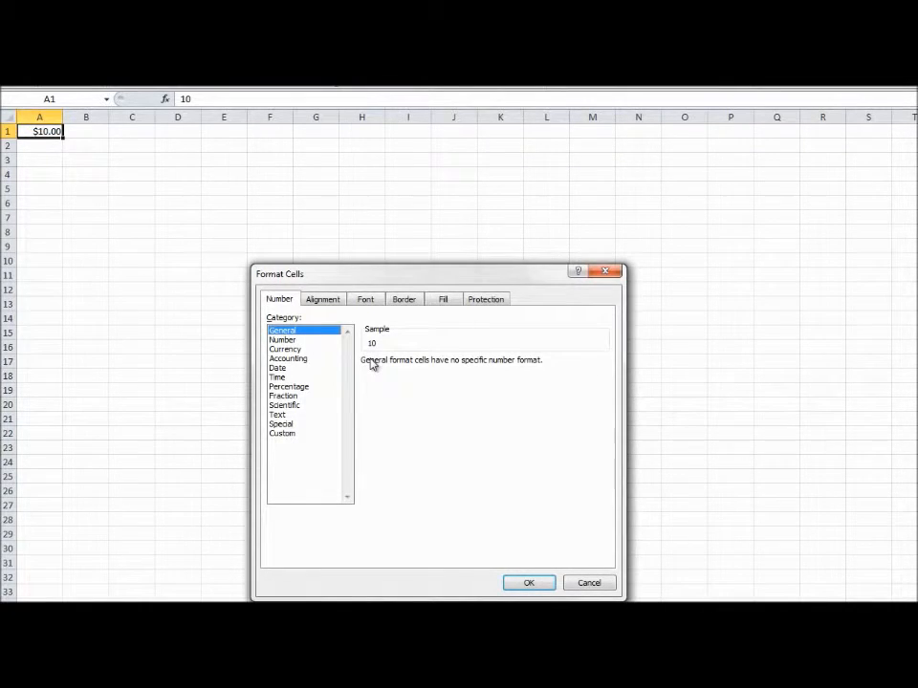
{"action": "left_click", "coordinate": [321, 341]}
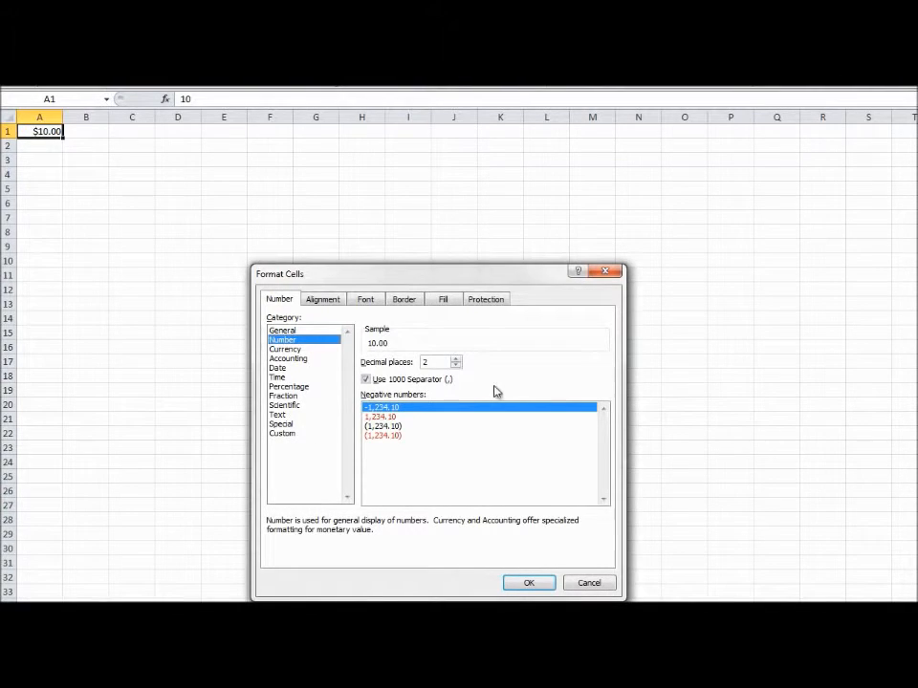
{"action": "left_click", "coordinate": [529, 583]}
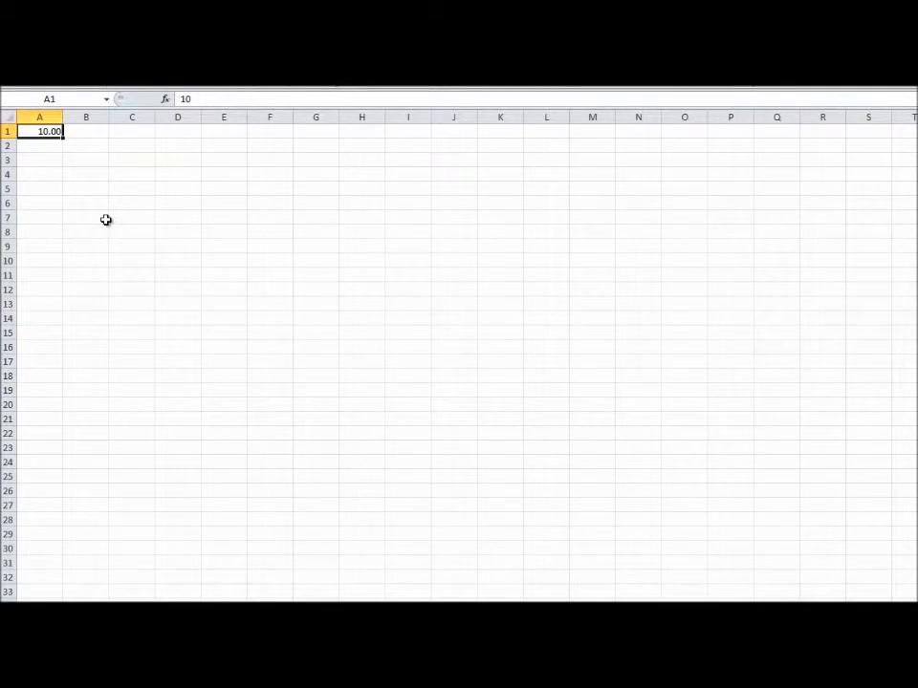
- Clear the contents of cell A1 and reselect the empty cell
{"action": "left_click", "coordinate": [48, 148]}
{"action": "left_click", "coordinate": [44, 134]}
{"action": "left_click", "coordinate": [39, 120]}
{"action": "left_click", "coordinate": [42, 133]}
{"action": "key", "text": "Delete"}
{"action": "left_click", "coordinate": [45, 159]}
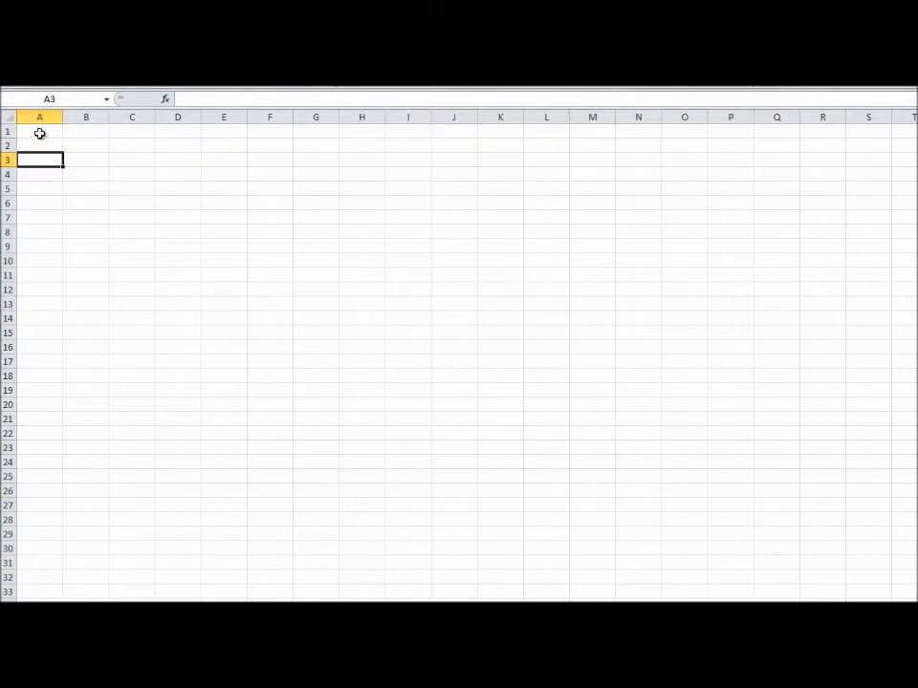
{"action": "left_click", "coordinate": [39, 133]}
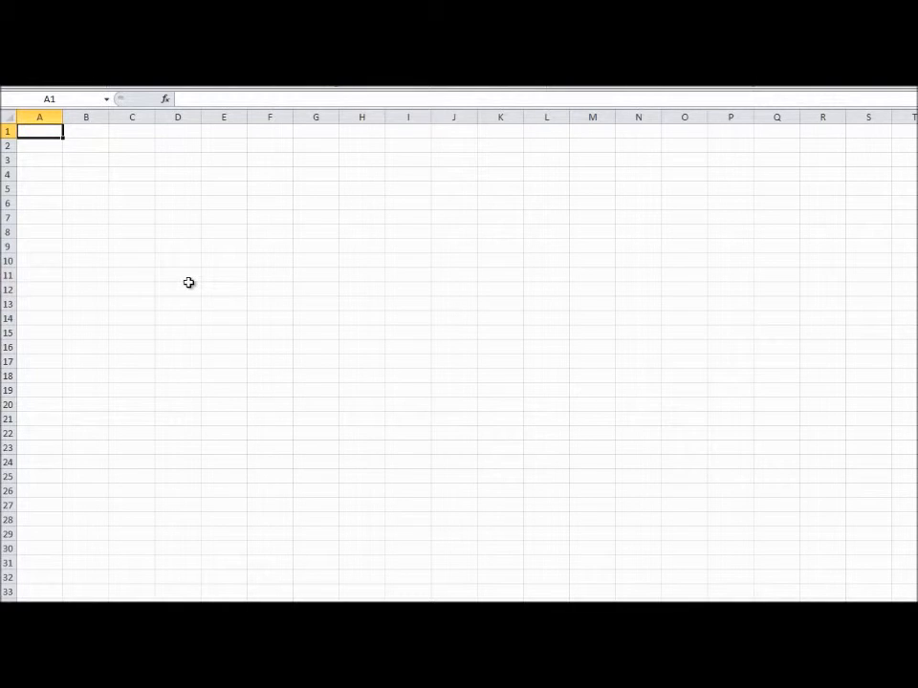
{"action": "left_click", "coordinate": [76, 190]}
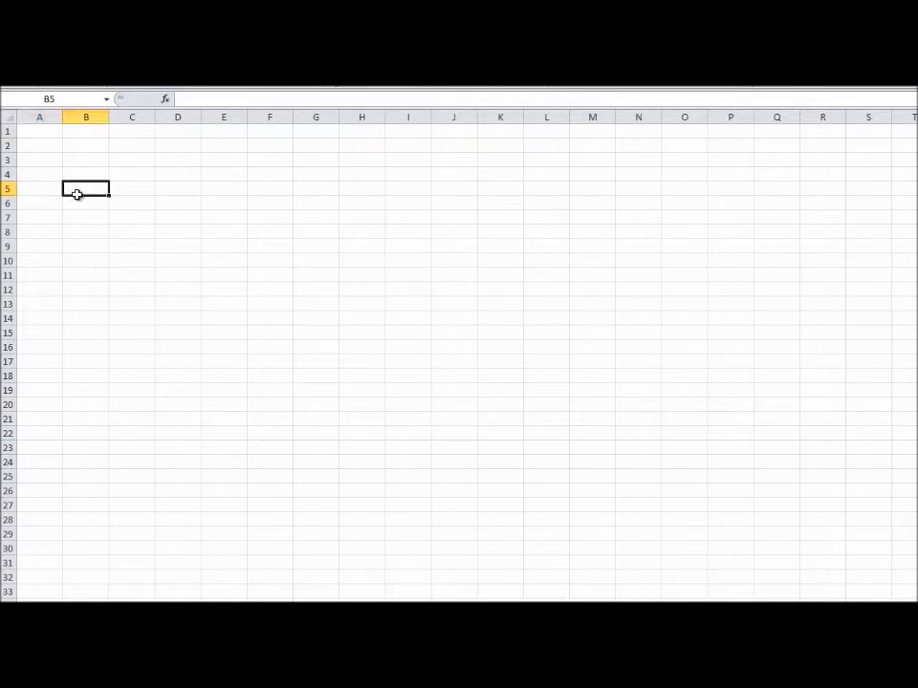
{"action": "left_click", "coordinate": [39, 132]}
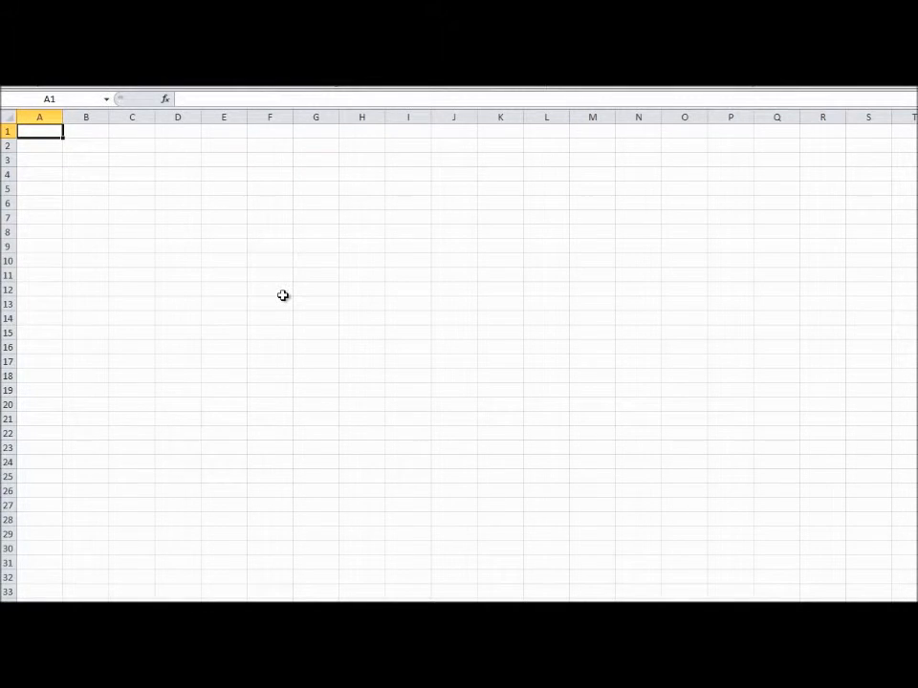
- Enter 012823 in cell A1, 344 in A2 and 112 in A3
{"action": "type", "text": "012823"}
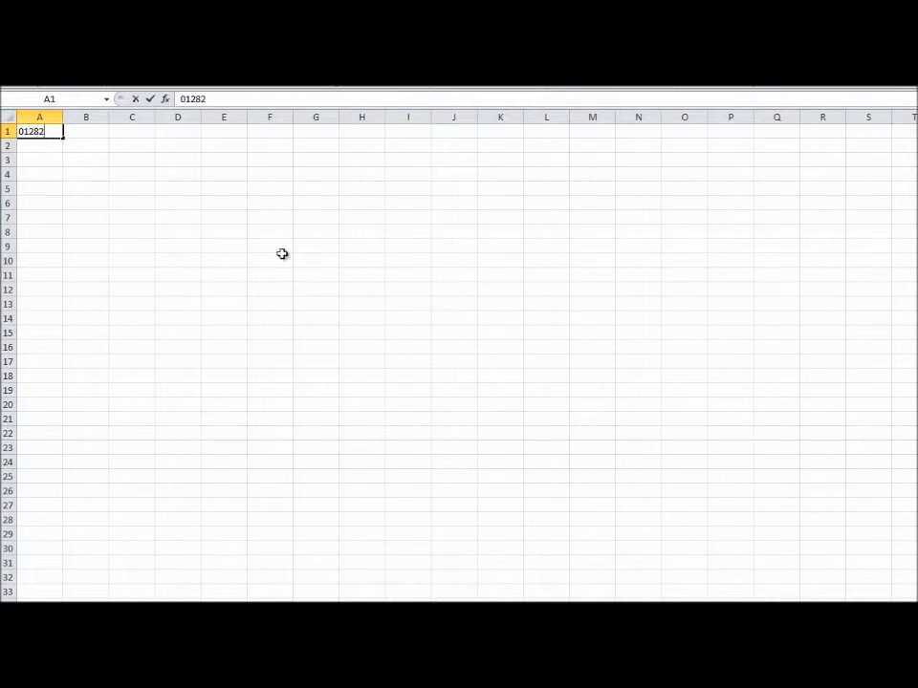
{"action": "left_click", "coordinate": [128, 277]}
{"action": "left_click", "coordinate": [39, 131]}
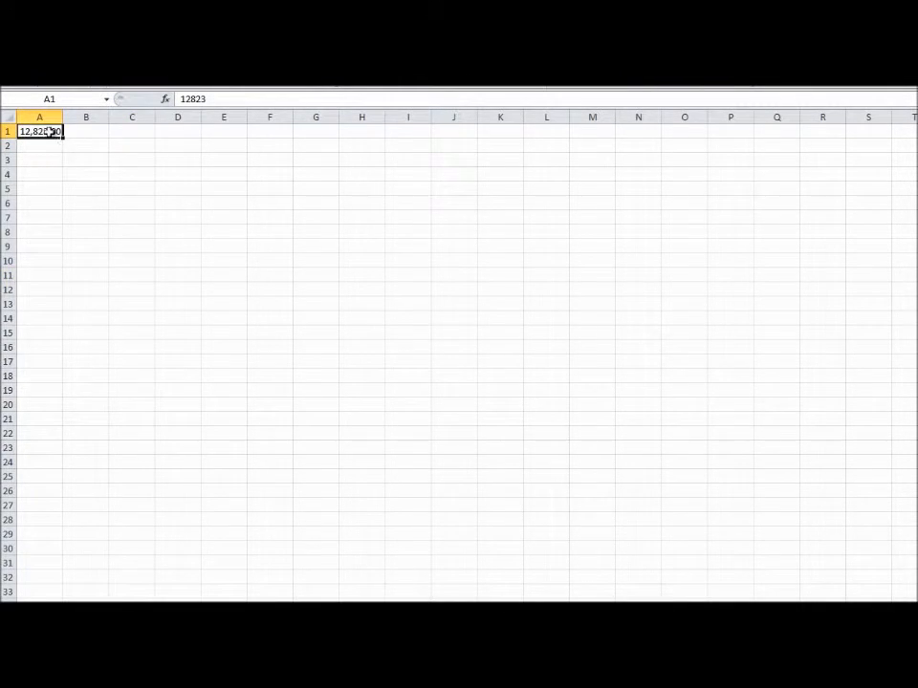
{"action": "left_click", "coordinate": [47, 145]}
{"action": "type", "text": "344"}
{"action": "left_click", "coordinate": [47, 161]}
{"action": "type", "text": "112"}
{"action": "left_click", "coordinate": [49, 174]}
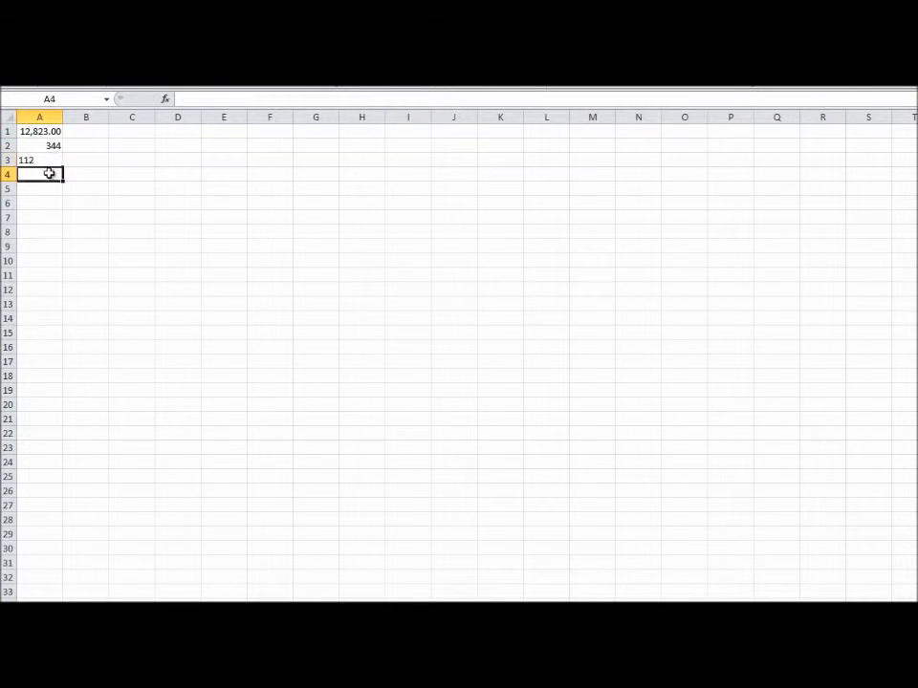
- Clear the entries in cells A1 to A3
{"action": "left_click", "coordinate": [45, 147]}
{"action": "left_click_drag", "start_coordinate": [45, 160], "coordinate": [46, 130]}
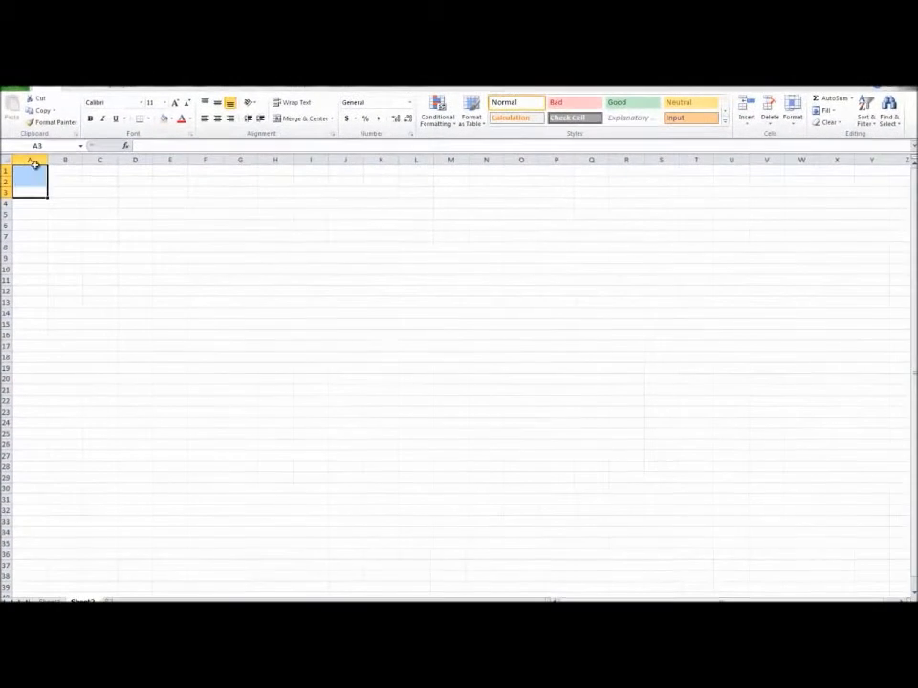
{"action": "left_click", "coordinate": [26, 170]}
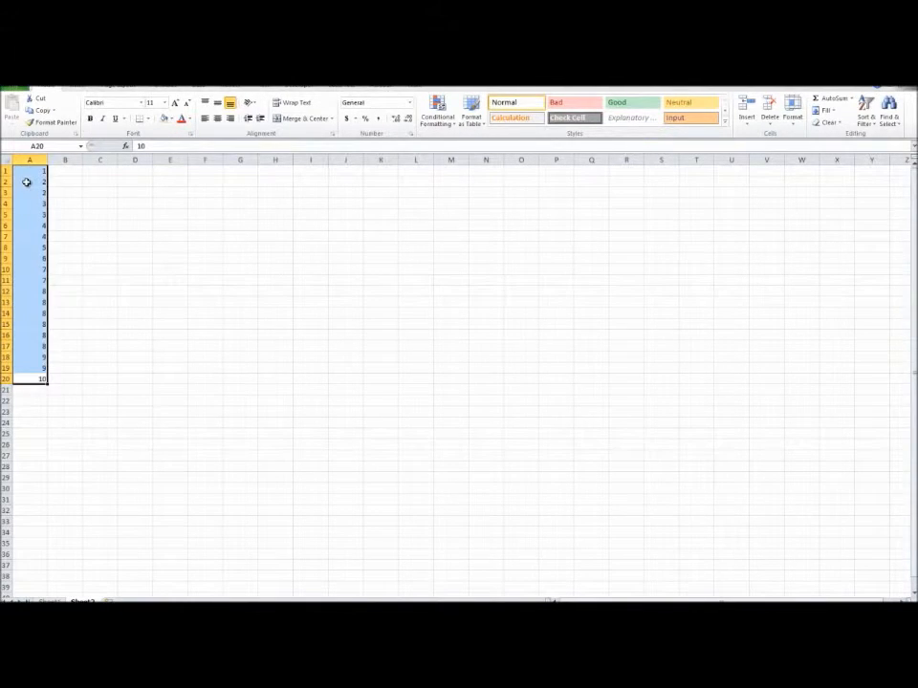
- Delete cells A1 to A21 in the number column, shifting the remaining cells left
{"action": "right_click", "coordinate": [60, 499]}
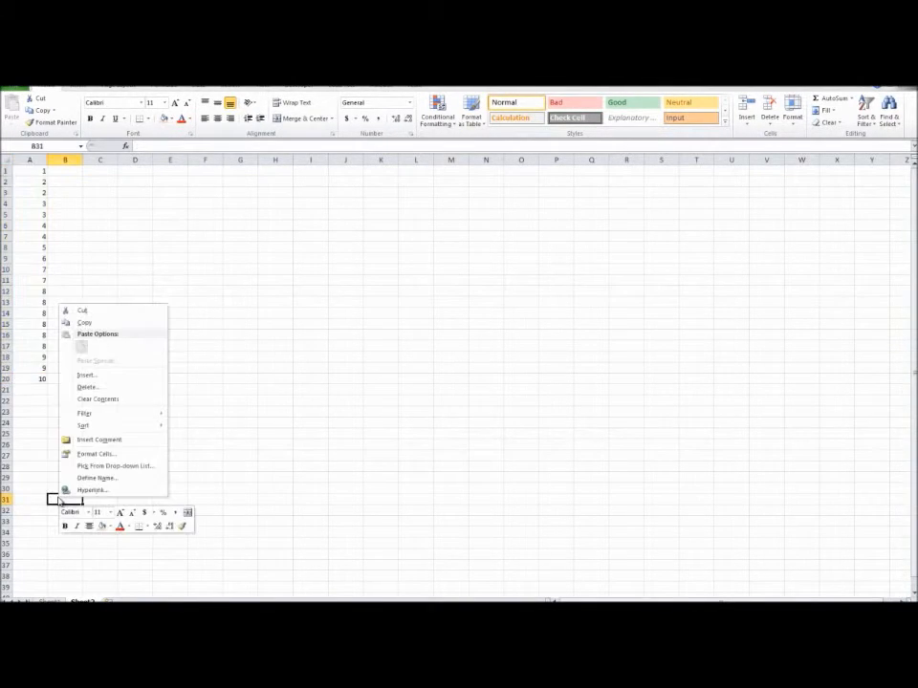
{"action": "left_click_drag", "start_coordinate": [41, 390], "coordinate": [29, 168]}
{"action": "right_click", "coordinate": [39, 209]}
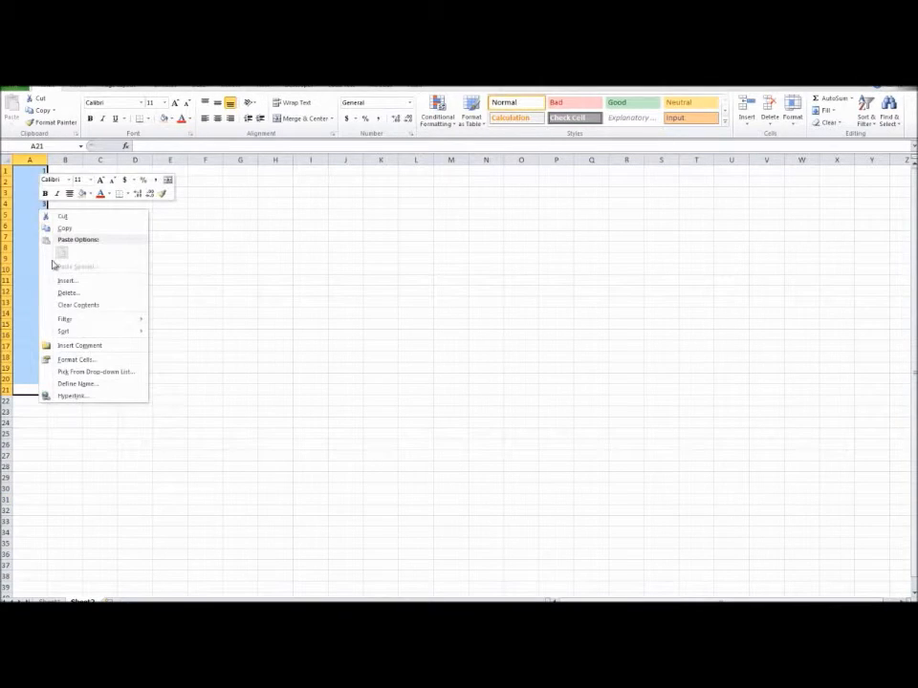
{"action": "left_click", "coordinate": [69, 298]}
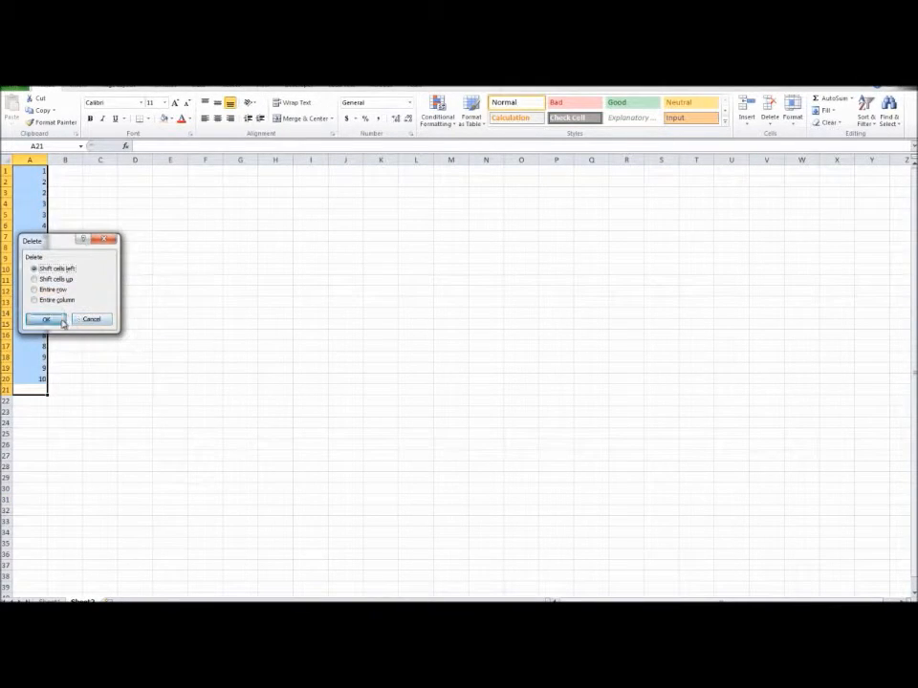
{"action": "left_click", "coordinate": [43, 317]}
{"action": "left_click", "coordinate": [79, 487]}
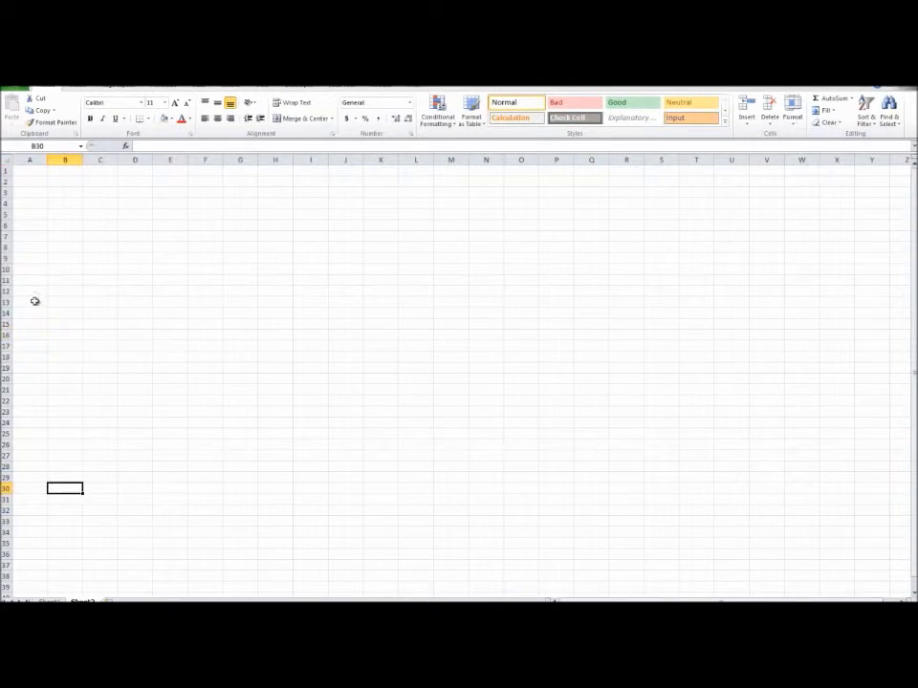
{"action": "left_click_drag", "start_coordinate": [36, 170], "coordinate": [242, 240]}
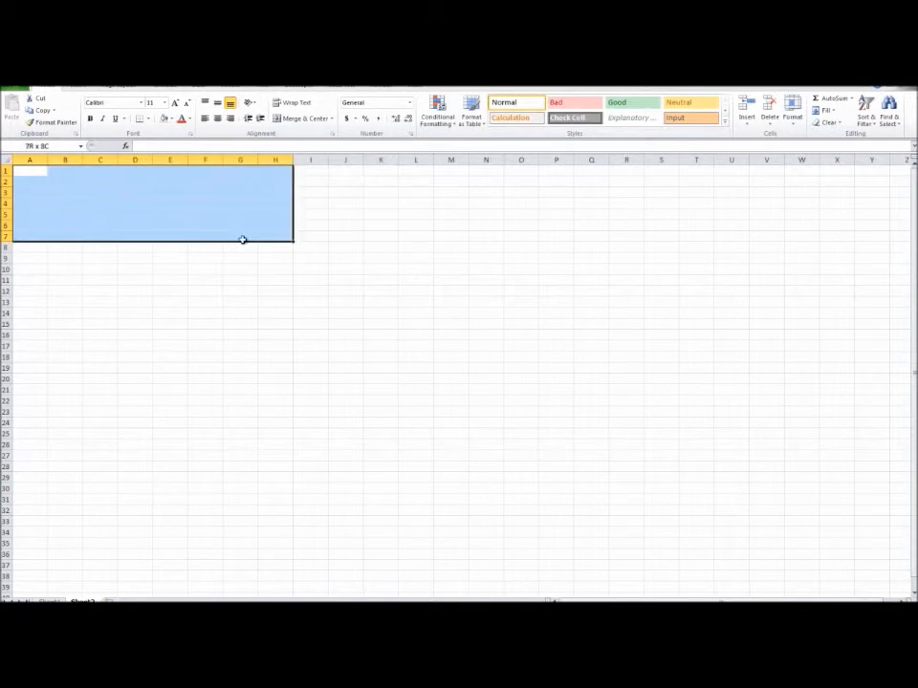
{"action": "left_click", "coordinate": [358, 301]}
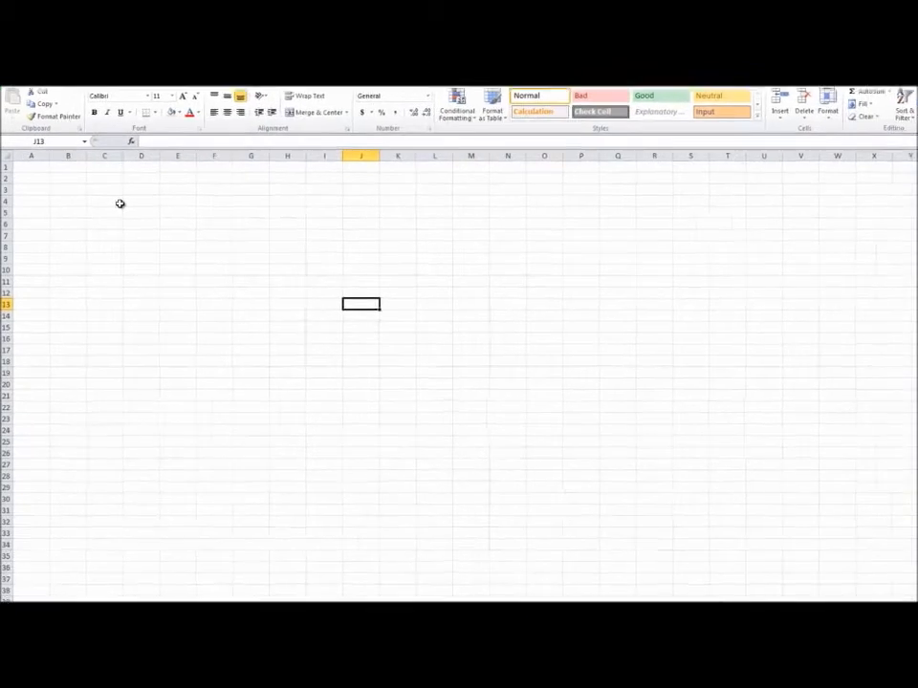
{"action": "left_click", "coordinate": [88, 188]}
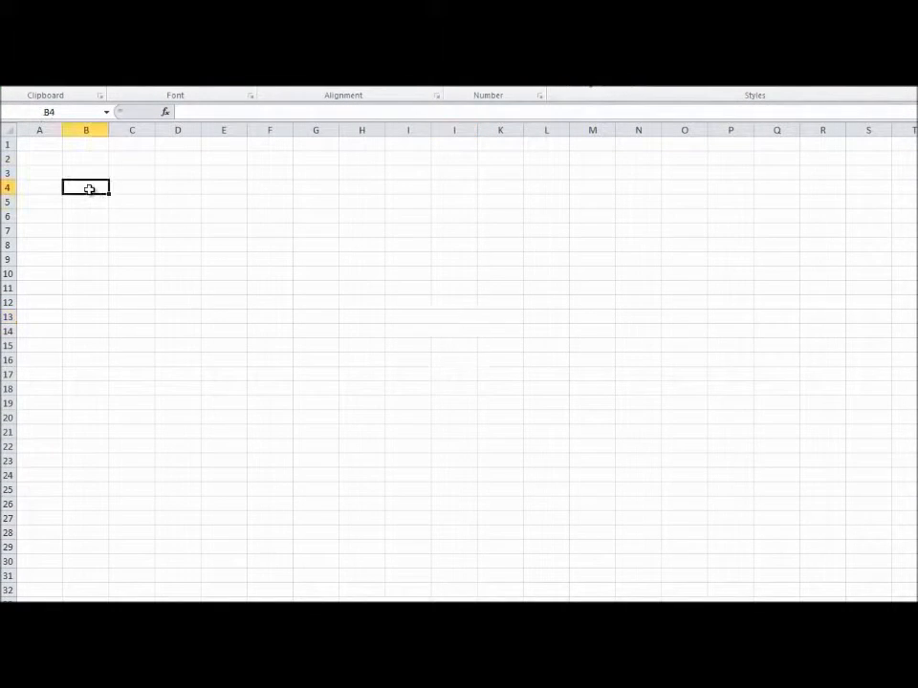
{"action": "left_click", "coordinate": [20, 145]}
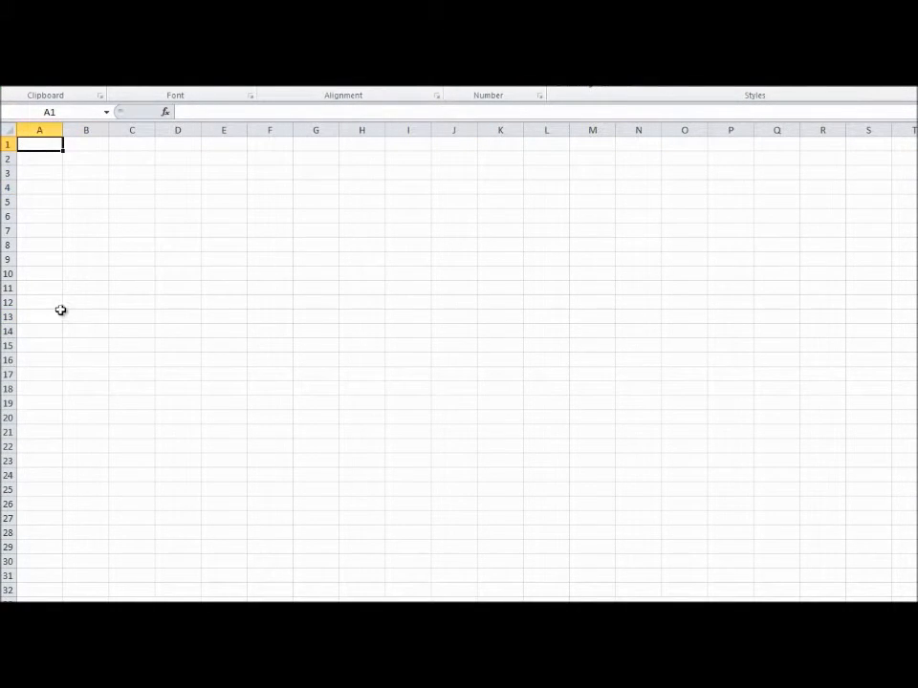
{"action": "left_click", "coordinate": [651, 330]}
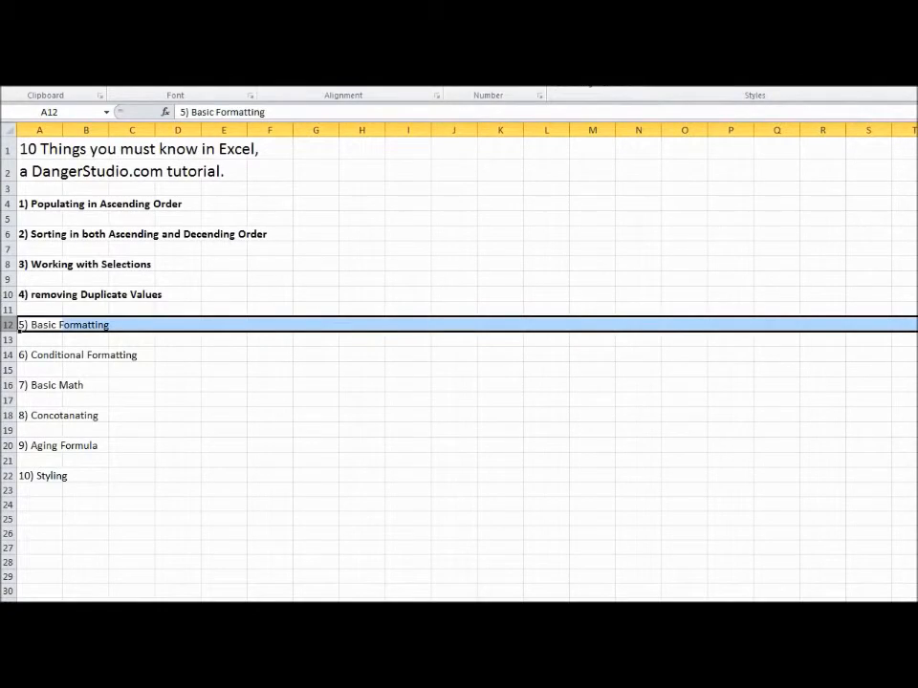
- In the topic list, make row 12, "5) Basic Formatting", and row 14, "6) Conditional Formatting", bold
{"action": "key", "text": "ctrl+b"}
{"action": "left_click", "coordinate": [84, 384]}
{"action": "left_click_drag", "start_coordinate": [7, 347], "coordinate": [7, 347]}
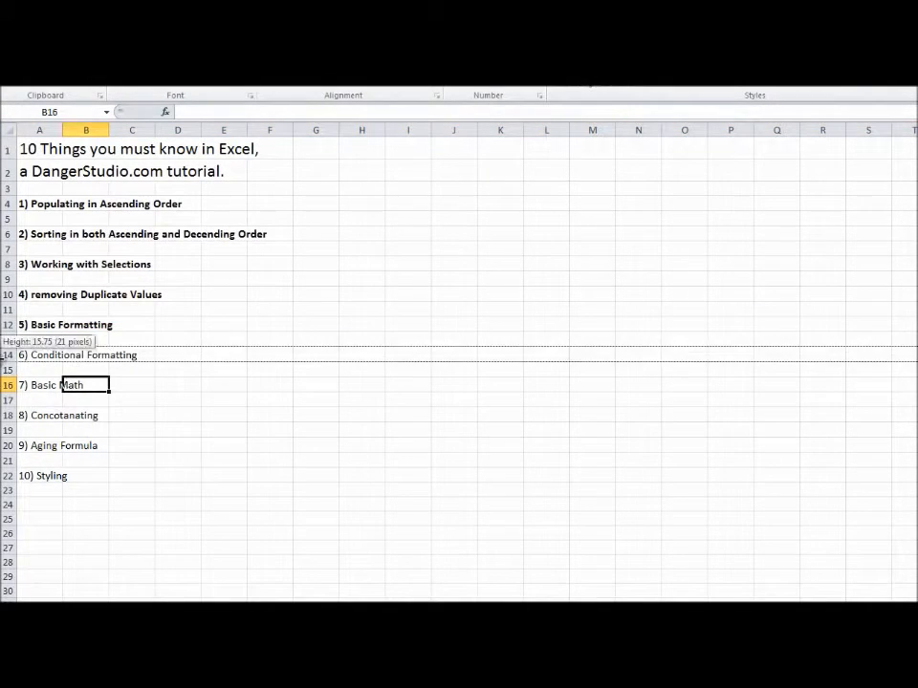
{"action": "left_click", "coordinate": [7, 355]}
{"action": "key", "text": "ctrl+b"}
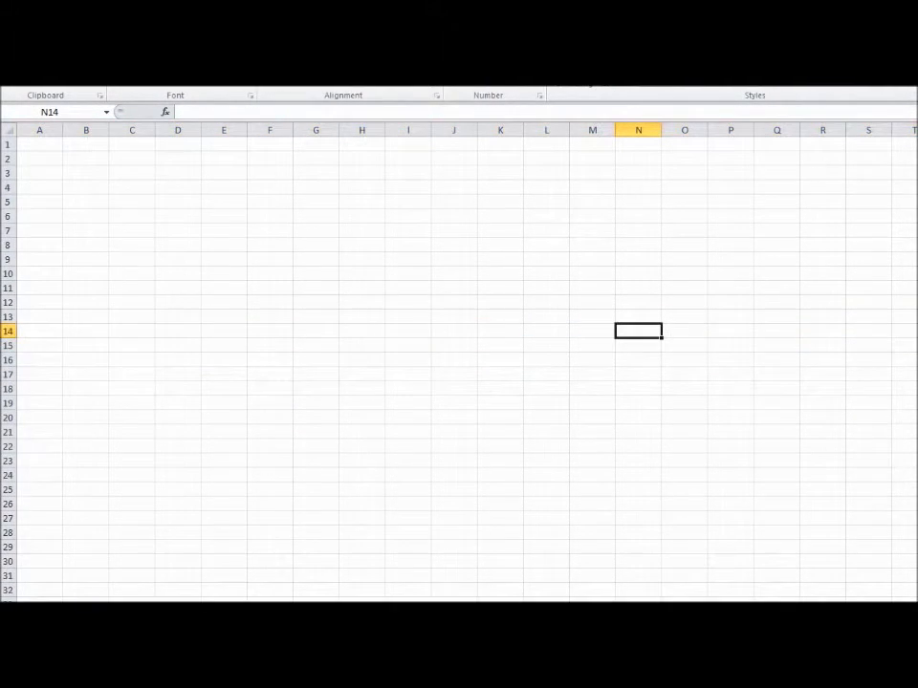
- On the empty practice sheet, enter dog, cat, mouse, bird, lion, turtle and zebra in cells A1 to A7
{"action": "left_click", "coordinate": [123, 527]}
{"action": "left_click", "coordinate": [19, 143]}
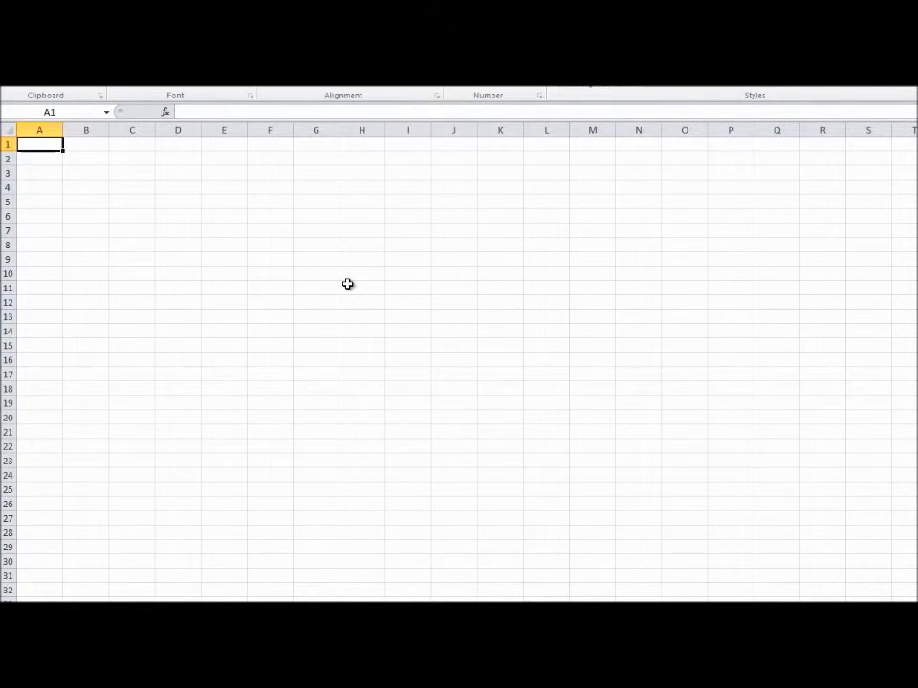
{"action": "type", "text": "dog"}
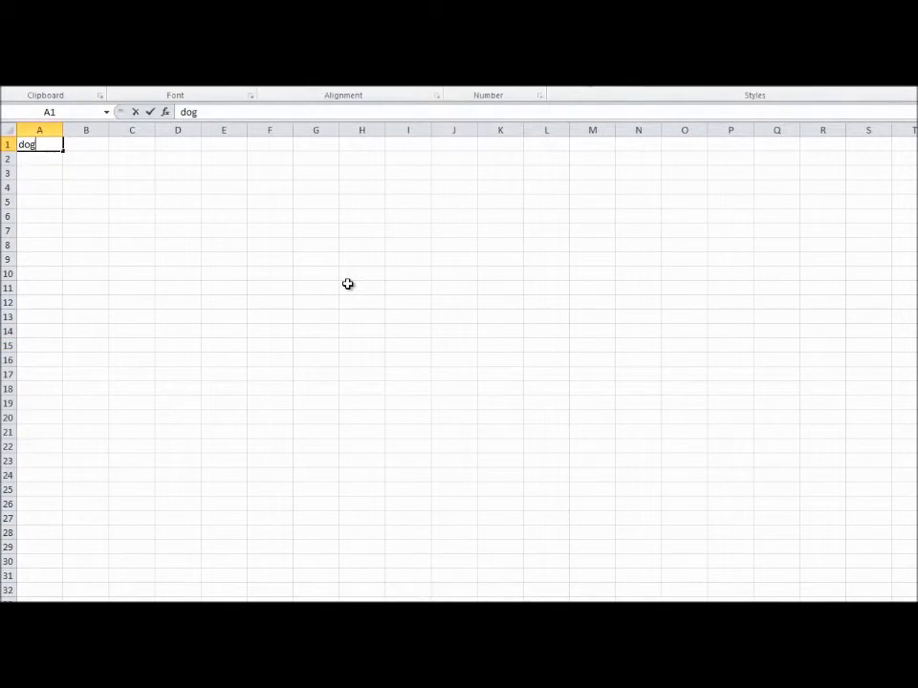
{"action": "key", "text": "Return"}
{"action": "type", "text": "cat"}
{"action": "key", "text": "Return"}
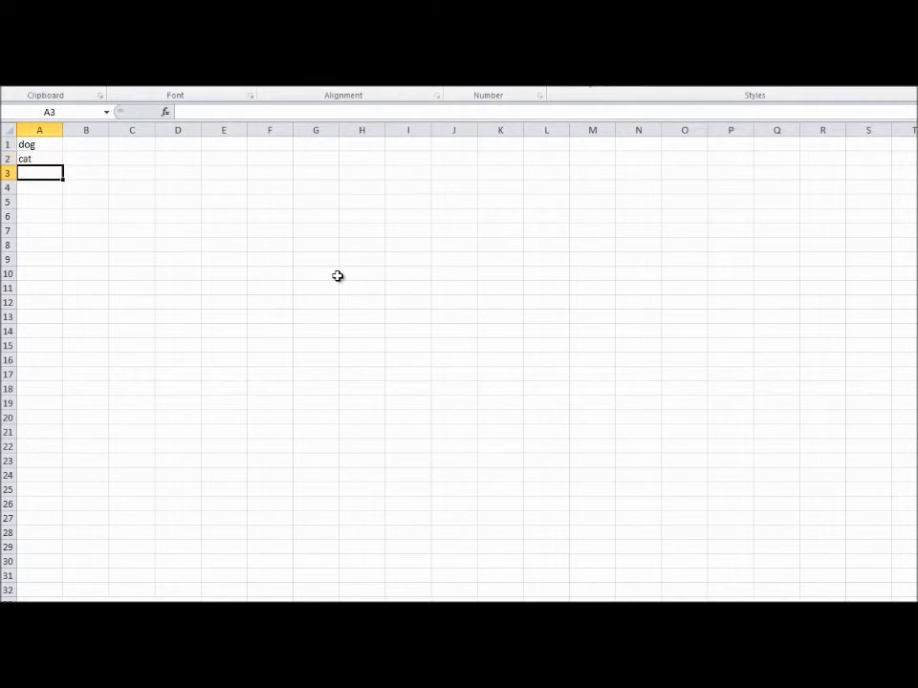
{"action": "type", "text": "mouse"}
{"action": "key", "text": "Return"}
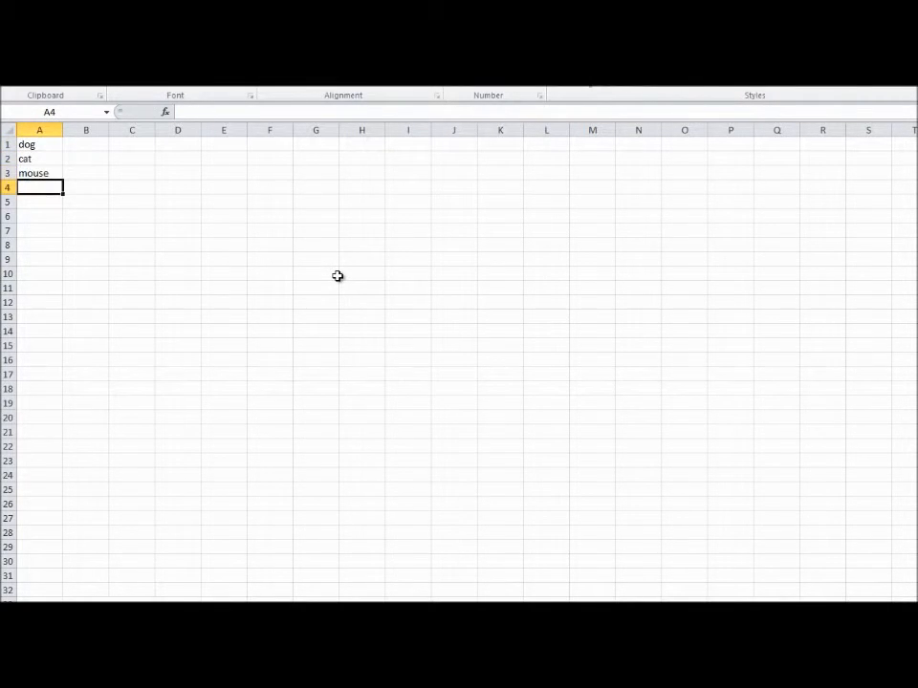
{"action": "type", "text": "bird"}
{"action": "key", "text": "Return"}
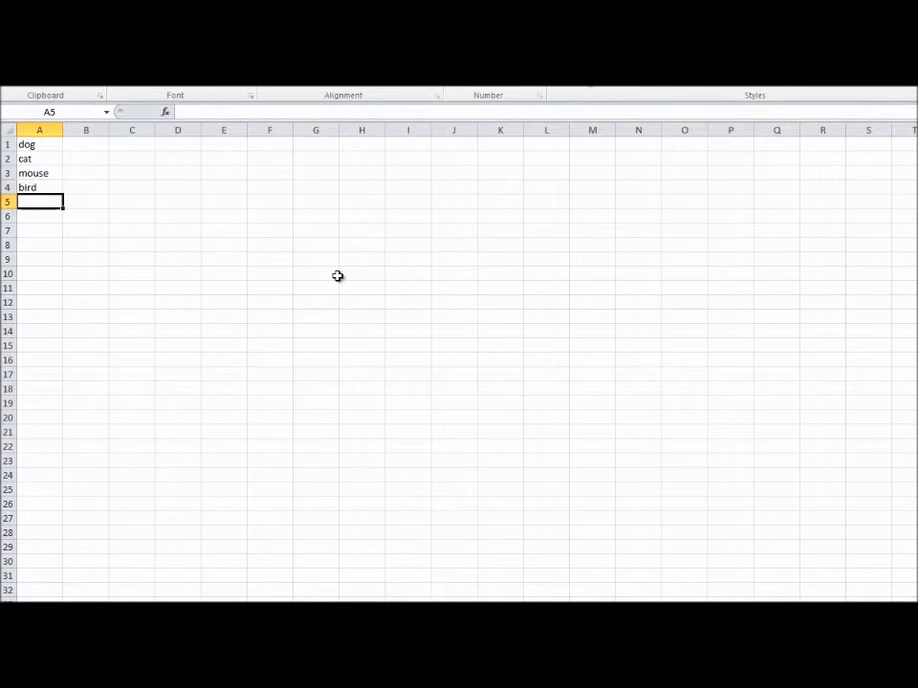
{"action": "type", "text": "lion"}
{"action": "key", "text": "Return"}
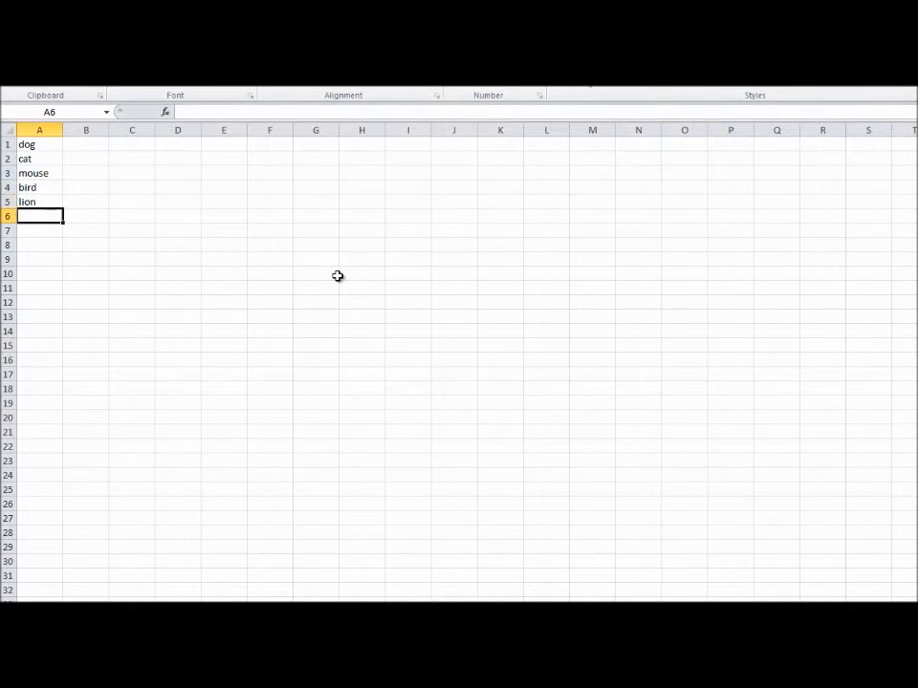
{"action": "type", "text": "turt"}
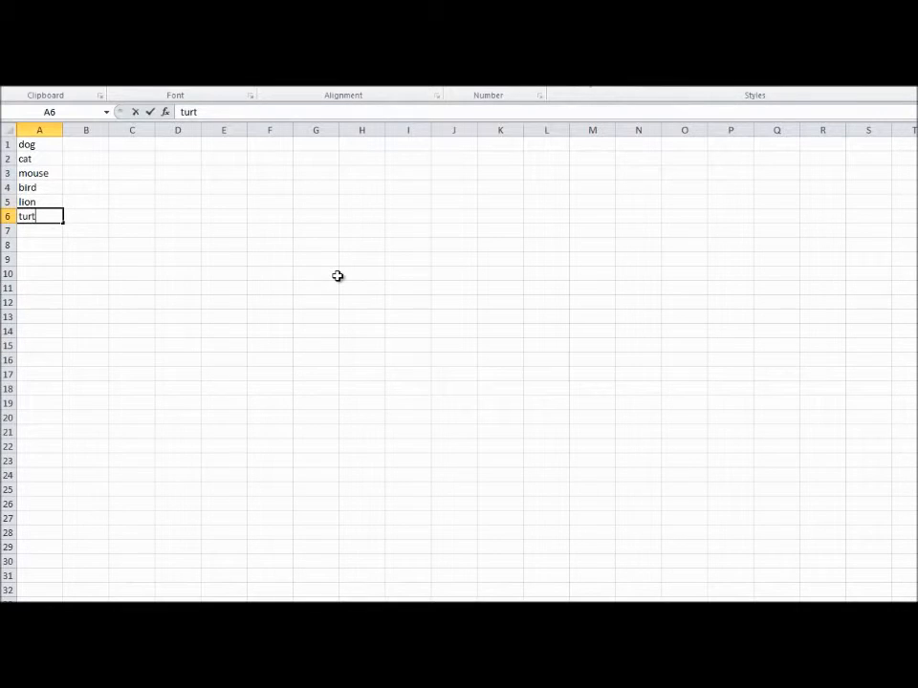
{"action": "key", "text": "Return"}
{"action": "type", "text": "ze"}
{"action": "key", "text": "Return"}
- Copy the animal names in cells A4 to A7 and paste them starting at A8
{"action": "left_click_drag", "start_coordinate": [29, 188], "coordinate": [45, 229]}
{"action": "key", "text": "ctrl+c"}
{"action": "left_click", "coordinate": [45, 244]}
{"action": "key", "text": "ctrl+v"}
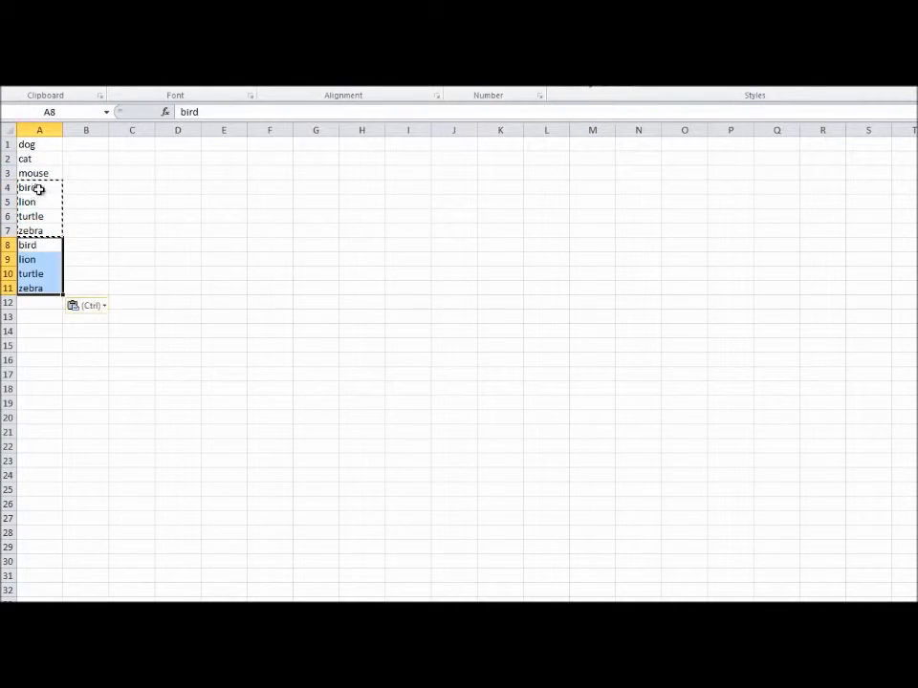
- Copy the animal names in cells A1 to A5 and paste them starting at A12
{"action": "left_click", "coordinate": [32, 159]}
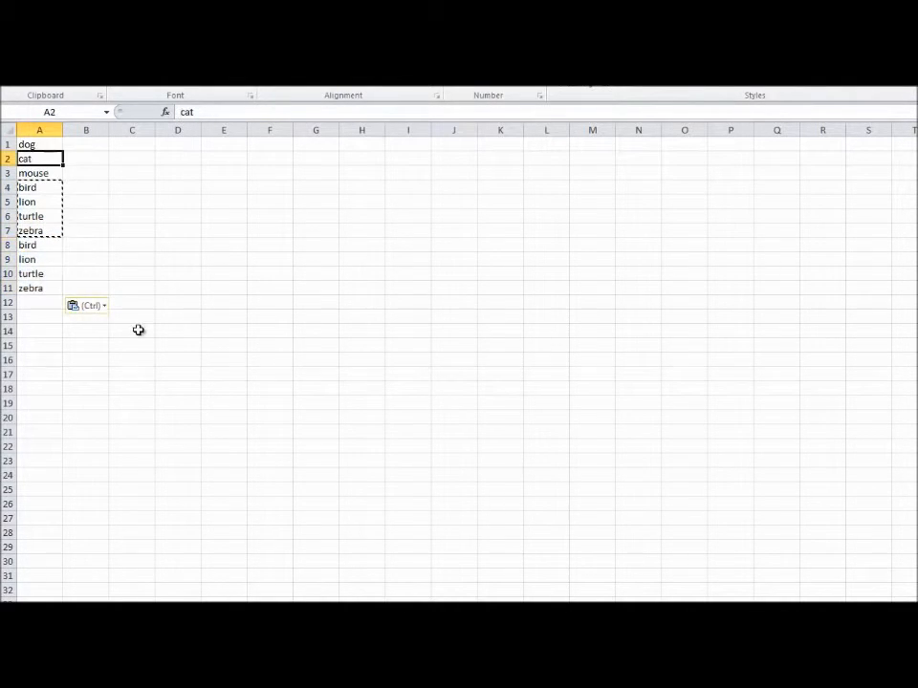
{"action": "left_click_drag", "start_coordinate": [26, 144], "coordinate": [29, 204]}
{"action": "key", "text": "ctrl+c"}
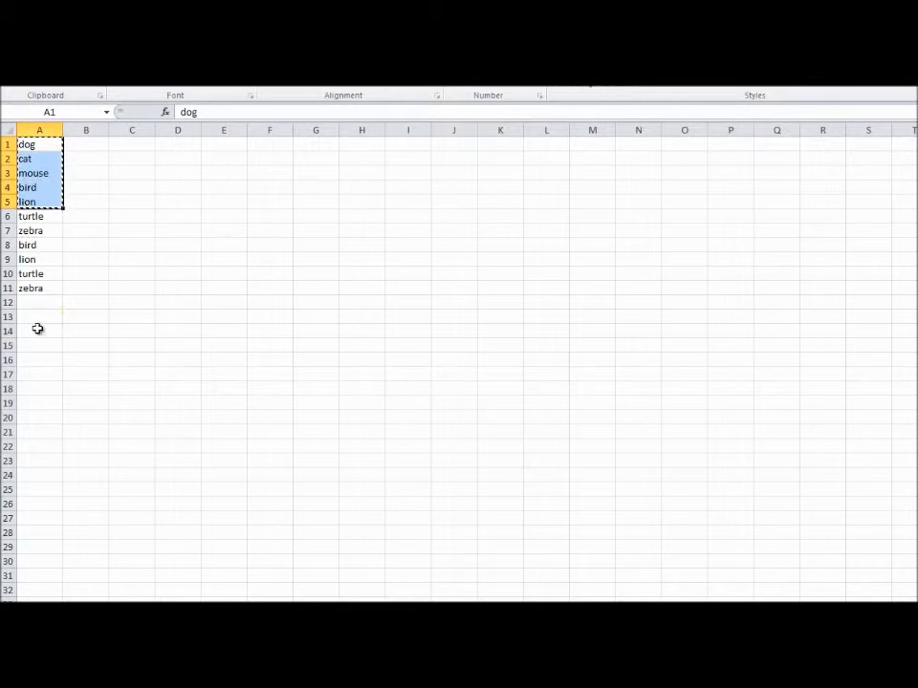
{"action": "left_click", "coordinate": [32, 302]}
{"action": "key", "text": "ctrl+v"}
- Copy cells A3 to A10 and paste them starting at A17 to extend the animal list
{"action": "left_click", "coordinate": [31, 214]}
{"action": "left_click_drag", "start_coordinate": [31, 273], "coordinate": [30, 176]}
{"action": "key", "text": "ctrl+c"}
{"action": "left_click", "coordinate": [32, 373]}
{"action": "key", "text": "ctrl+v"}
- Copy cells A6 to A21 and paste them starting at A25 to lengthen the animal list further
{"action": "left_click", "coordinate": [30, 418]}
{"action": "left_click_drag", "start_coordinate": [30, 432], "coordinate": [30, 216]}
{"action": "key", "text": "ctrl+c"}
{"action": "left_click", "coordinate": [28, 489]}
{"action": "key", "text": "ctrl+v"}
{"action": "left_click", "coordinate": [316, 504]}
{"action": "scroll", "coordinate": [304, 478], "scroll_direction": "down", "scroll_amount": 2}
{"action": "scroll", "coordinate": [304, 478], "scroll_direction": "up", "scroll_amount": 2}
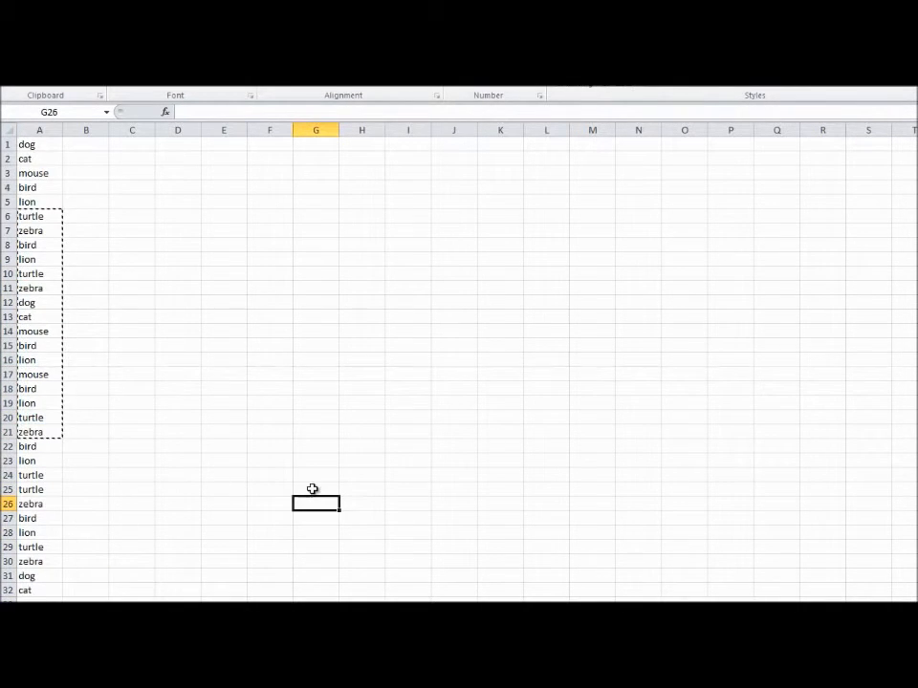
{"action": "scroll", "coordinate": [312, 490], "scroll_direction": "down", "scroll_amount": 1}
{"action": "left_click", "coordinate": [39, 130]}
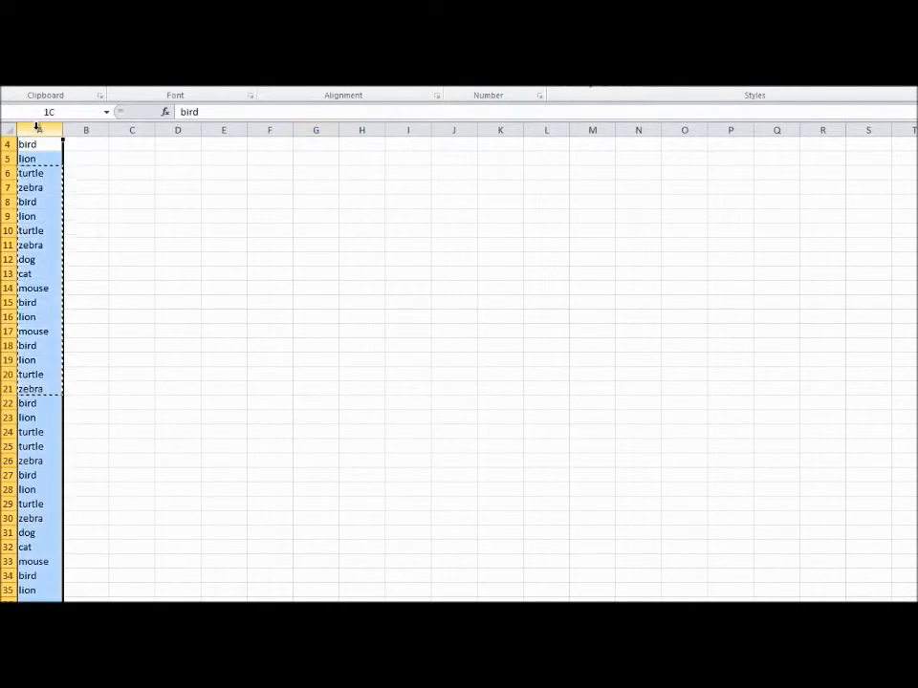
{"action": "scroll", "coordinate": [231, 480], "scroll_direction": "up", "scroll_amount": 1}
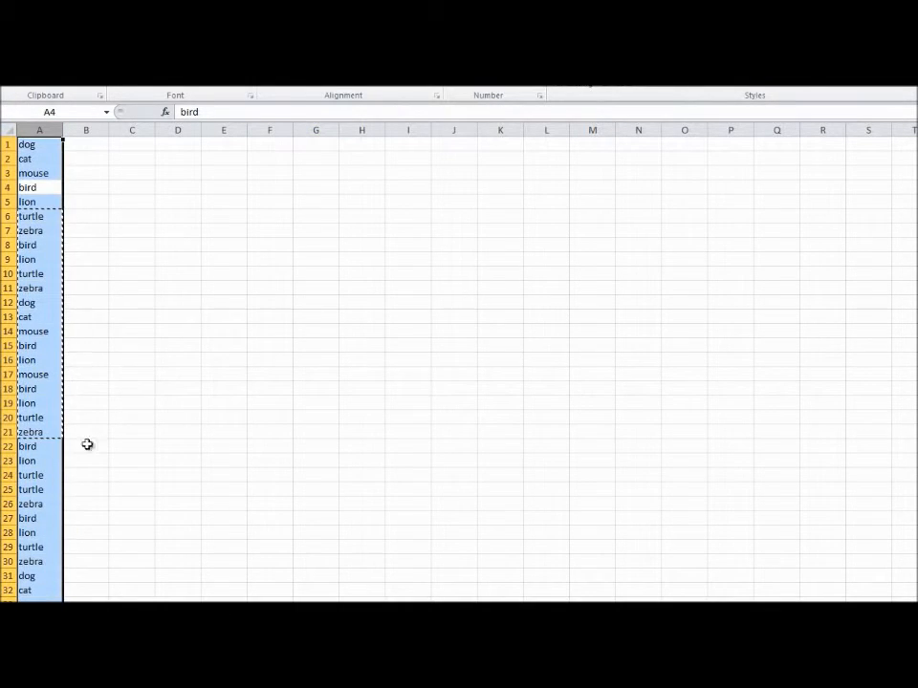
{"action": "left_click", "coordinate": [137, 422]}
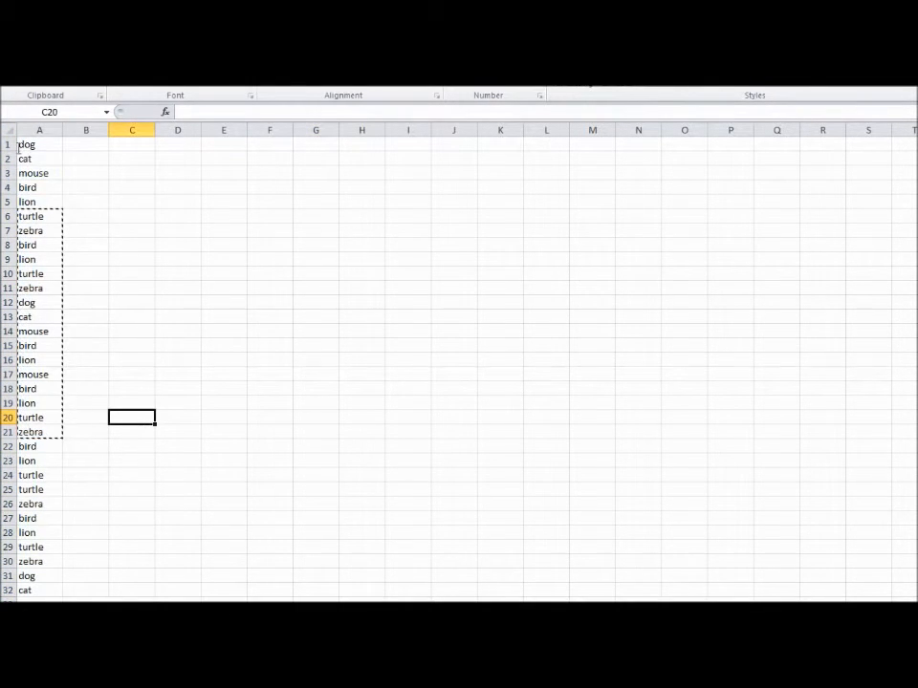
{"action": "left_click", "coordinate": [29, 147]}
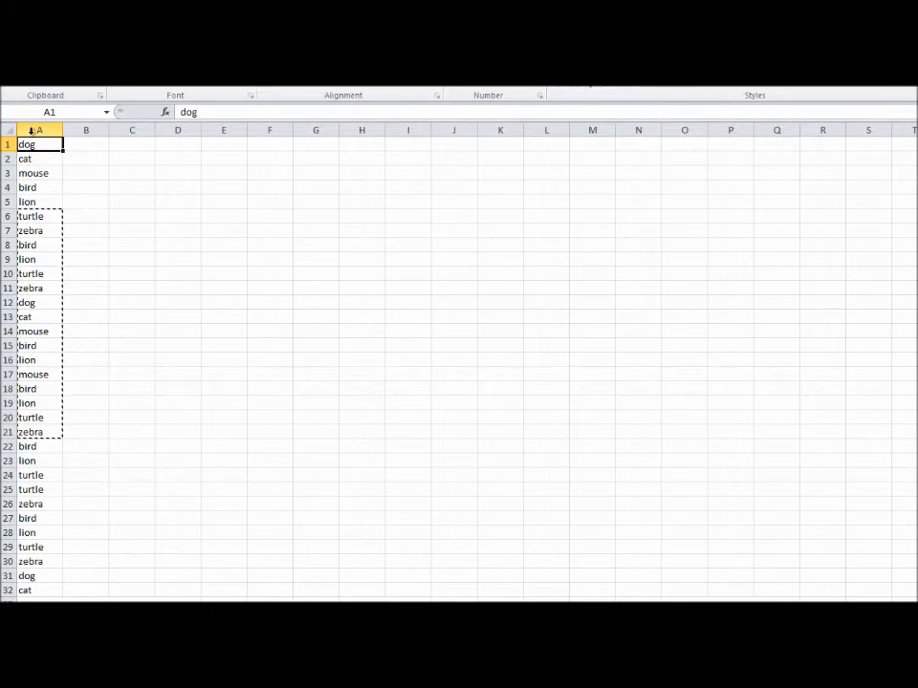
- Apply a Duplicate Values highlight rule to all of column A, and undo it
{"action": "left_click", "coordinate": [38, 130]}
{"action": "left_click", "coordinate": [92, 262]}
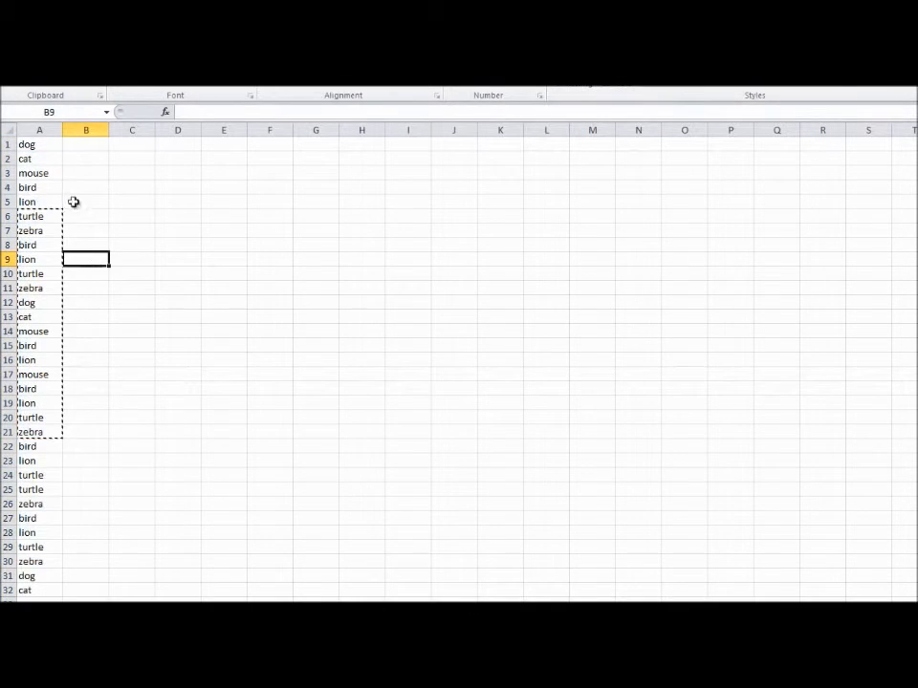
{"action": "left_click", "coordinate": [41, 131]}
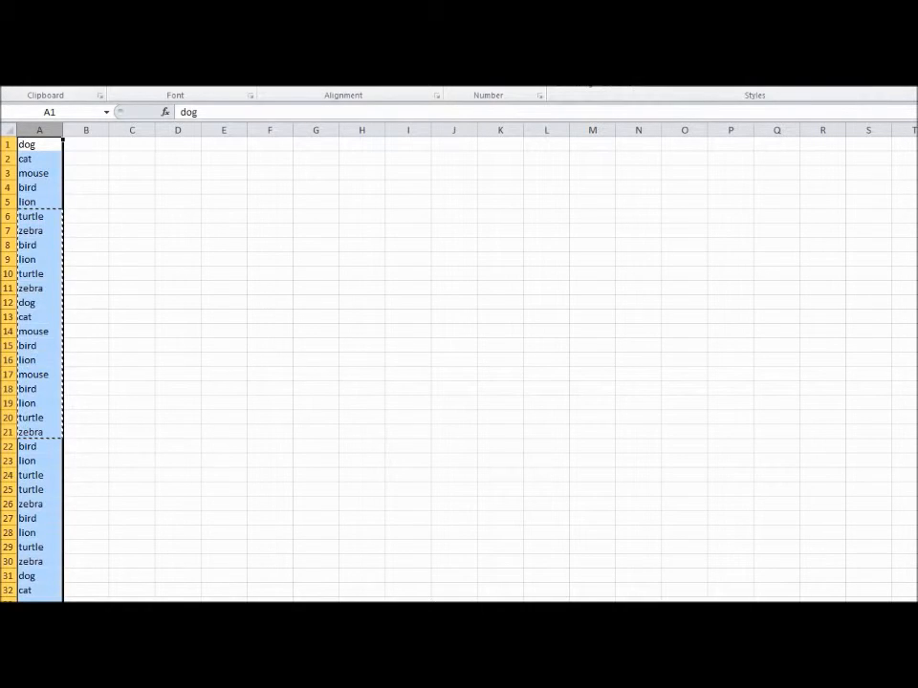
{"action": "left_click", "coordinate": [581, 88]}
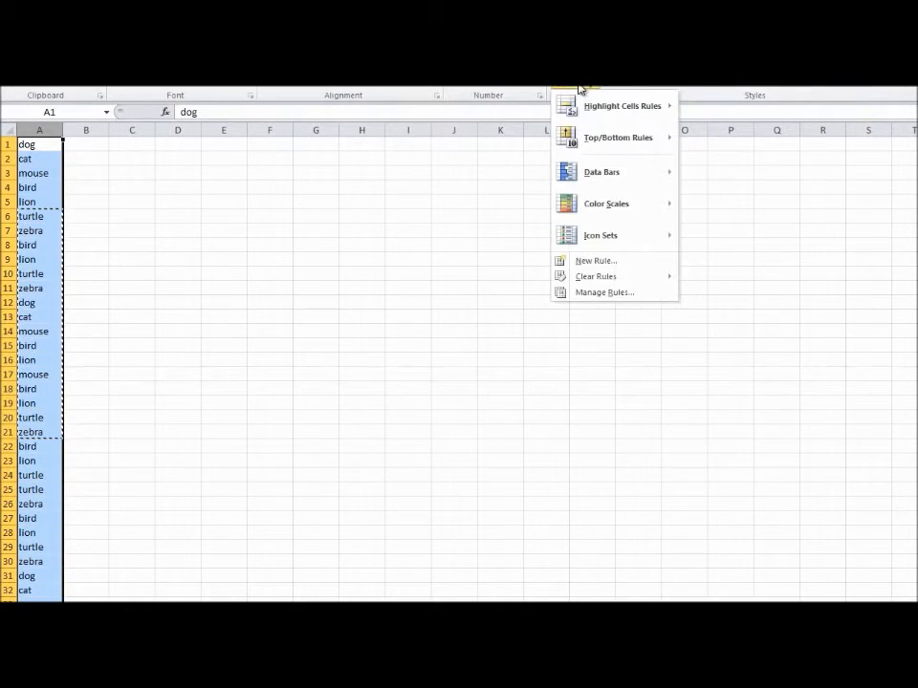
{"action": "mouse_move", "coordinate": [586, 101]}
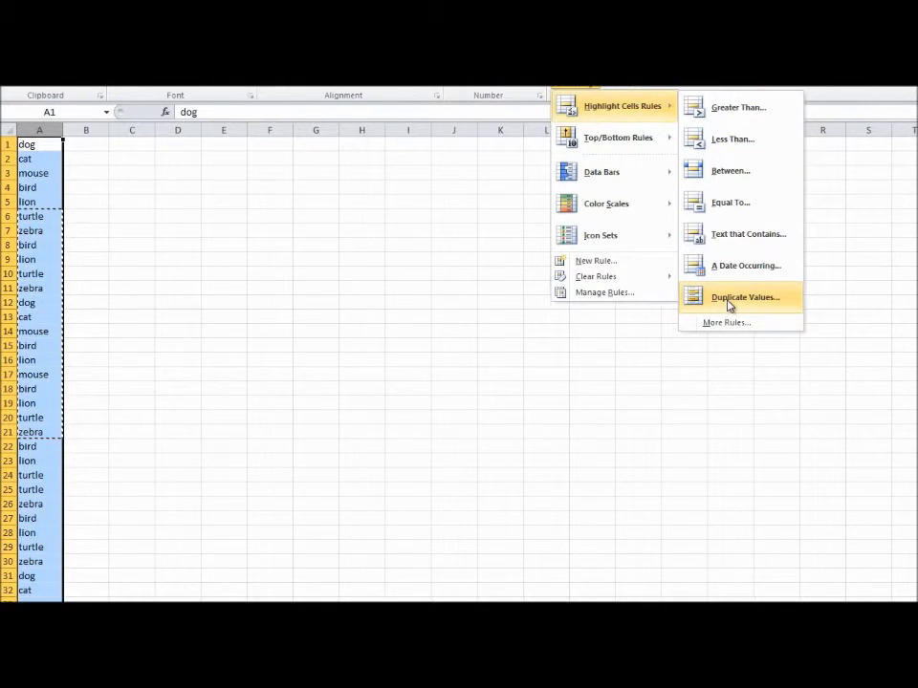
{"action": "left_click", "coordinate": [556, 289]}
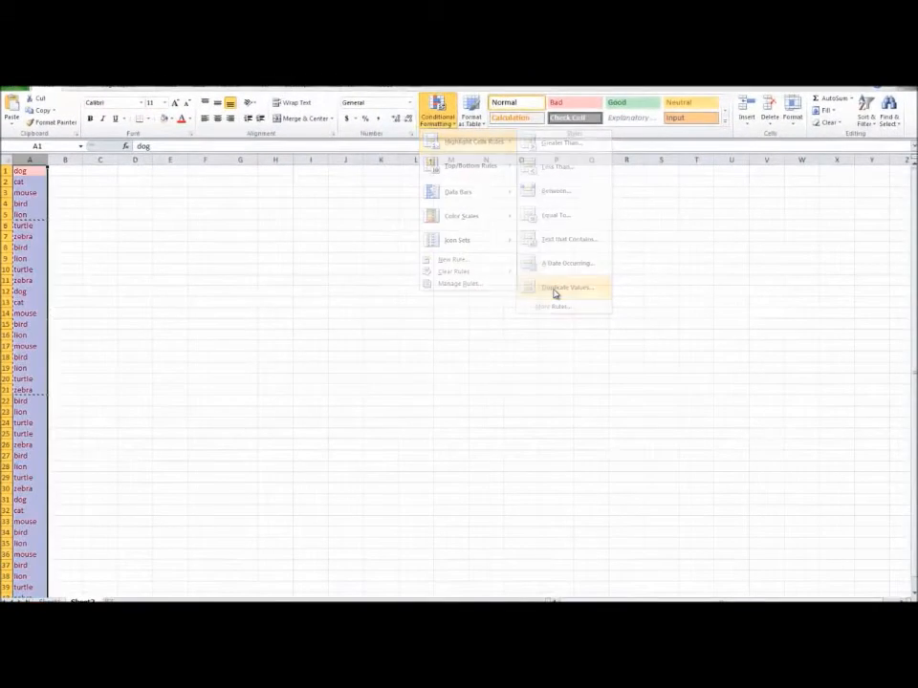
{"action": "left_click", "coordinate": [297, 363]}
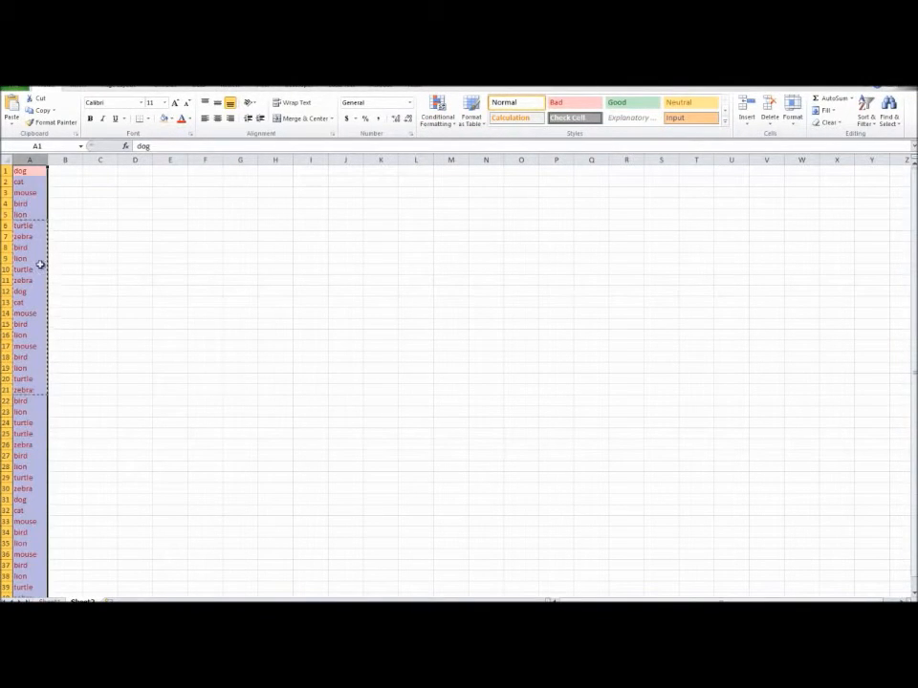
{"action": "key", "text": "ctrl+z"}
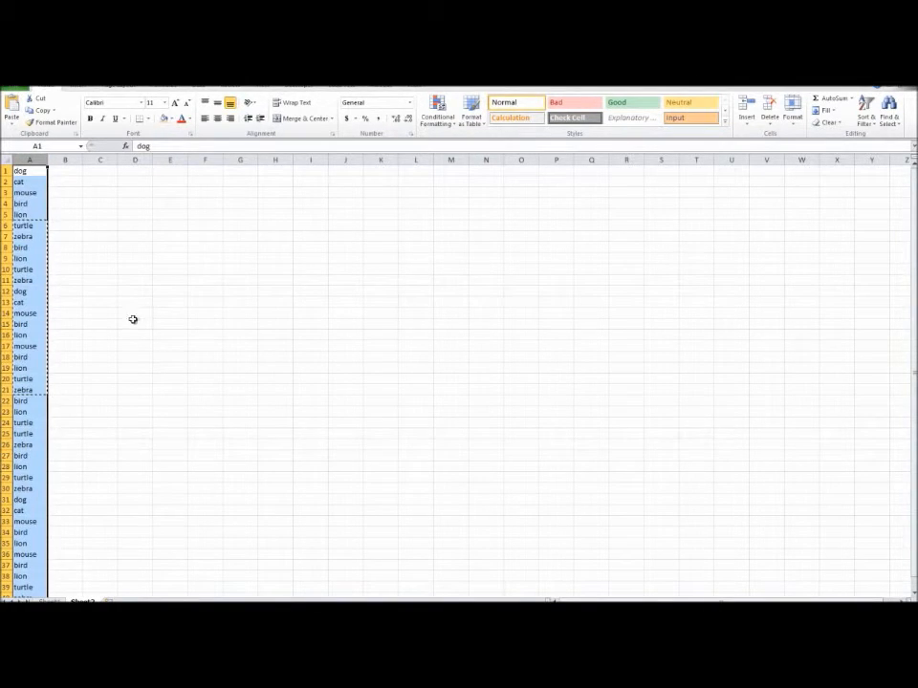
- Apply a Text That Contains rule to A1:A40 for the text cat, with Light Red Fill with Dark Red Text, after trying dog and mouse
{"action": "scroll", "coordinate": [133, 319], "scroll_direction": "down", "scroll_amount": 4}
{"action": "left_click_drag", "start_coordinate": [25, 470], "coordinate": [25, 170]}
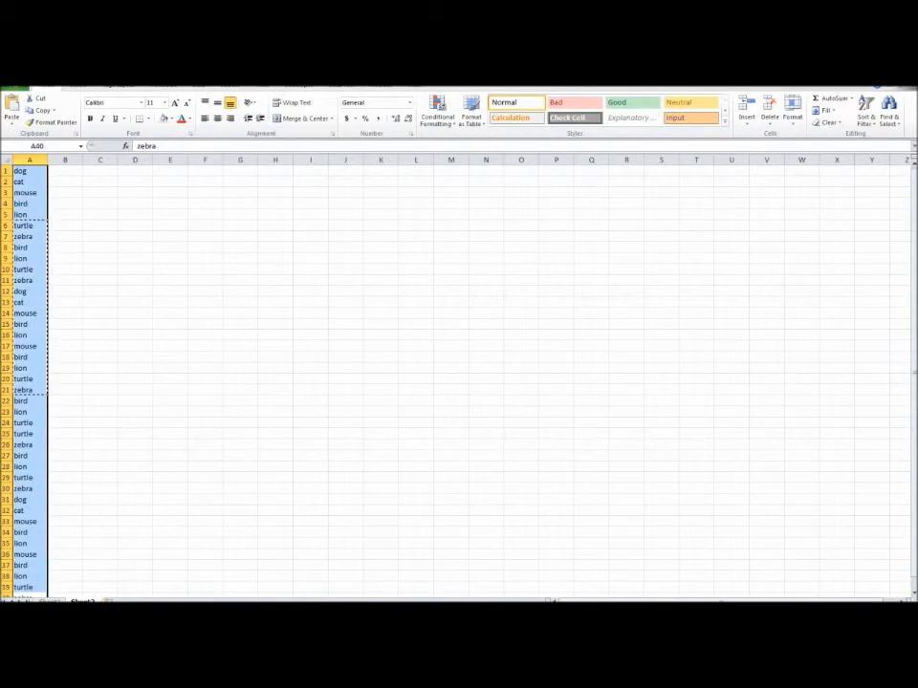
{"action": "left_click", "coordinate": [447, 118]}
{"action": "mouse_move", "coordinate": [462, 141]}
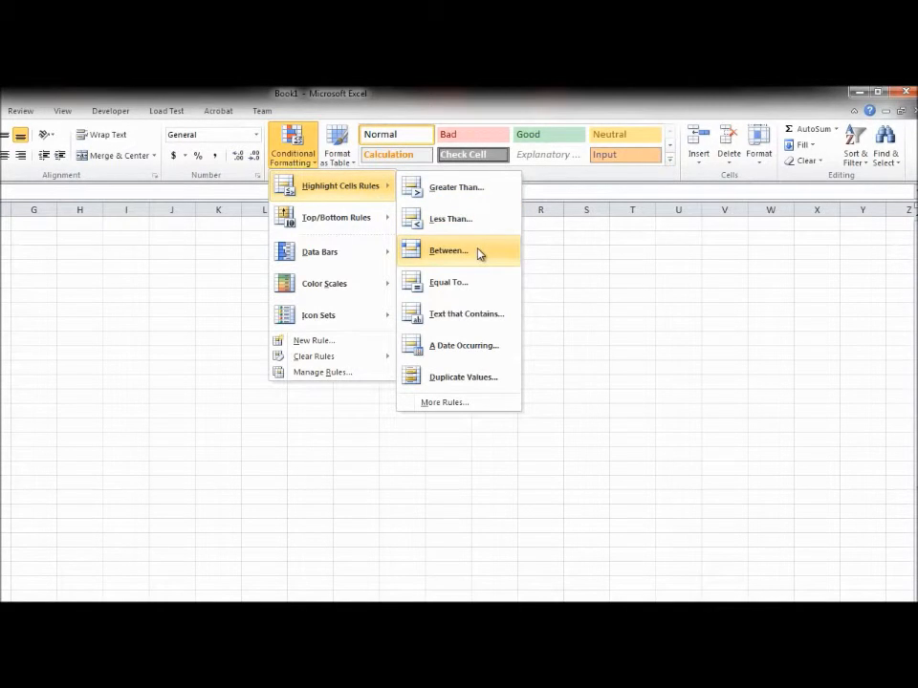
{"action": "left_click", "coordinate": [475, 323]}
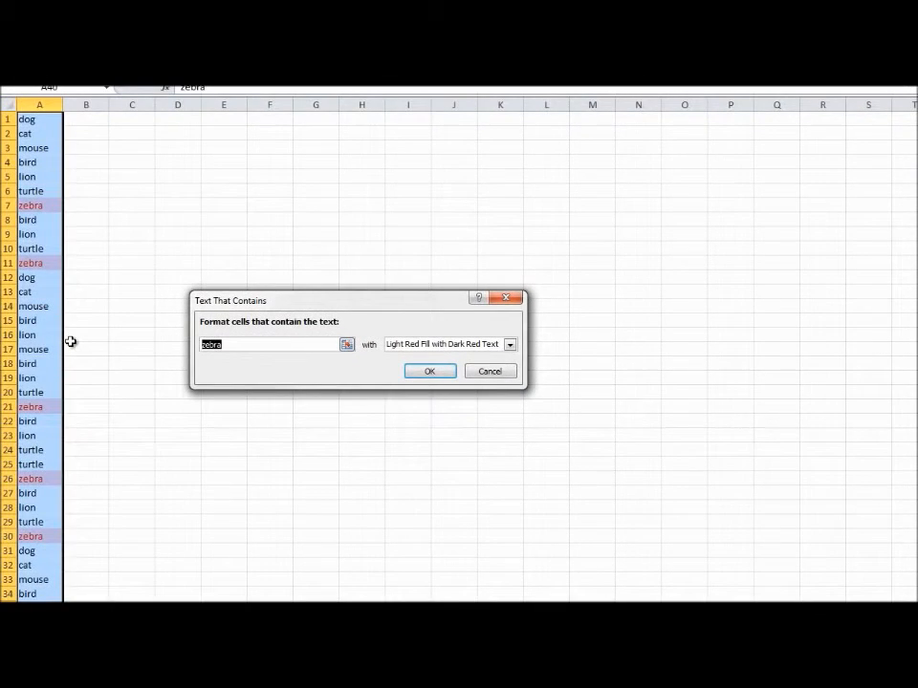
{"action": "type", "text": "dog"}
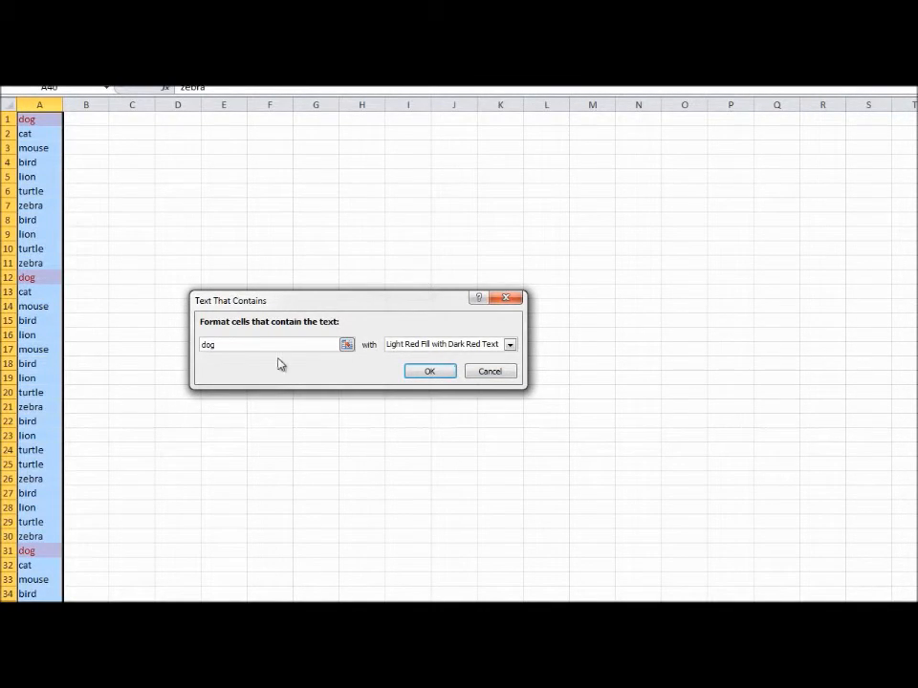
{"action": "left_click_drag", "start_coordinate": [216, 344], "coordinate": [125, 345]}
{"action": "type", "text": "mous"}
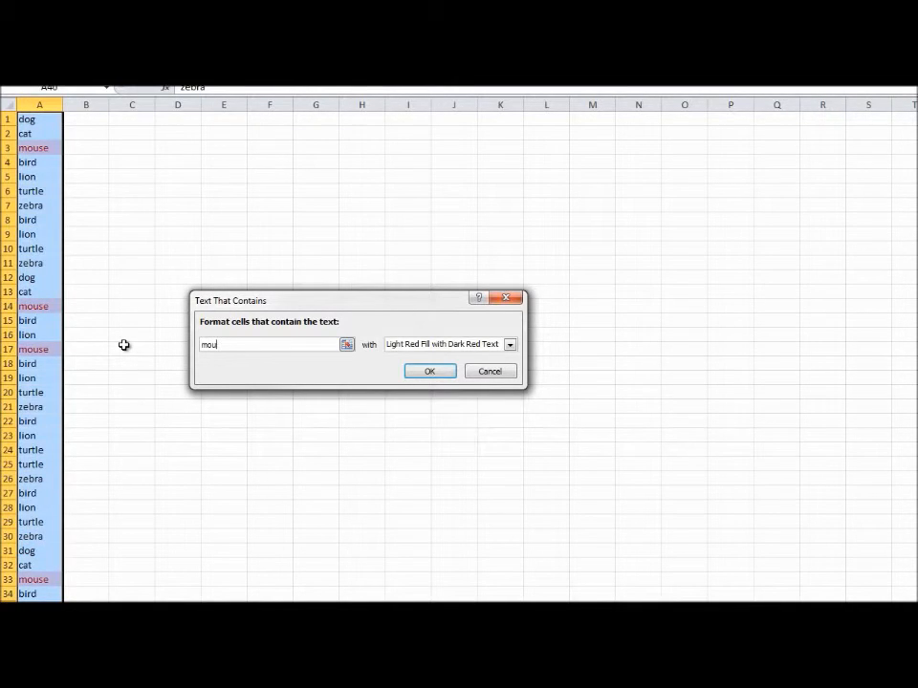
{"action": "type", "text": "cat"}
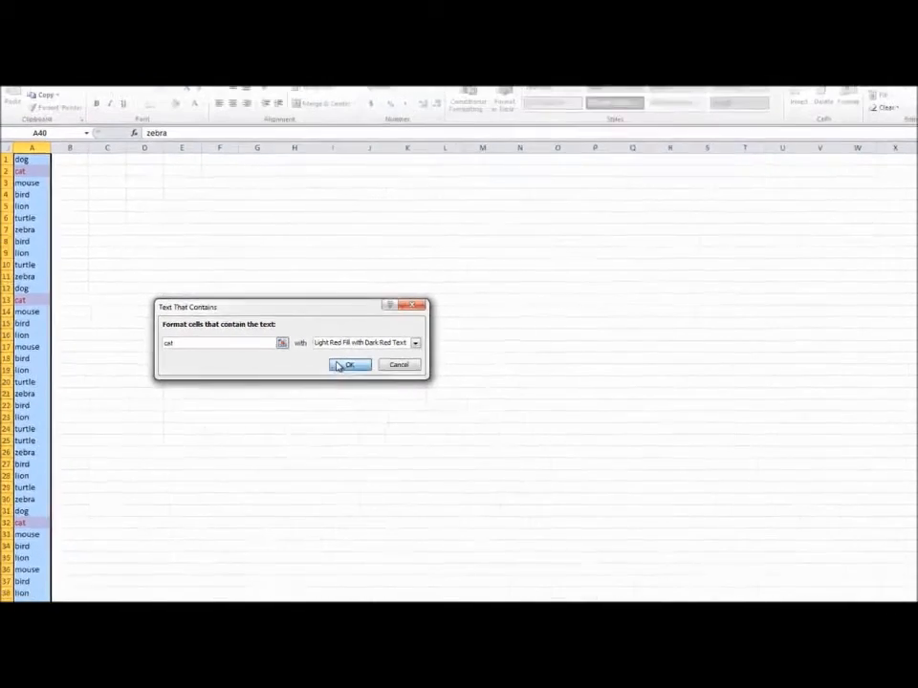
{"action": "left_click", "coordinate": [341, 365]}
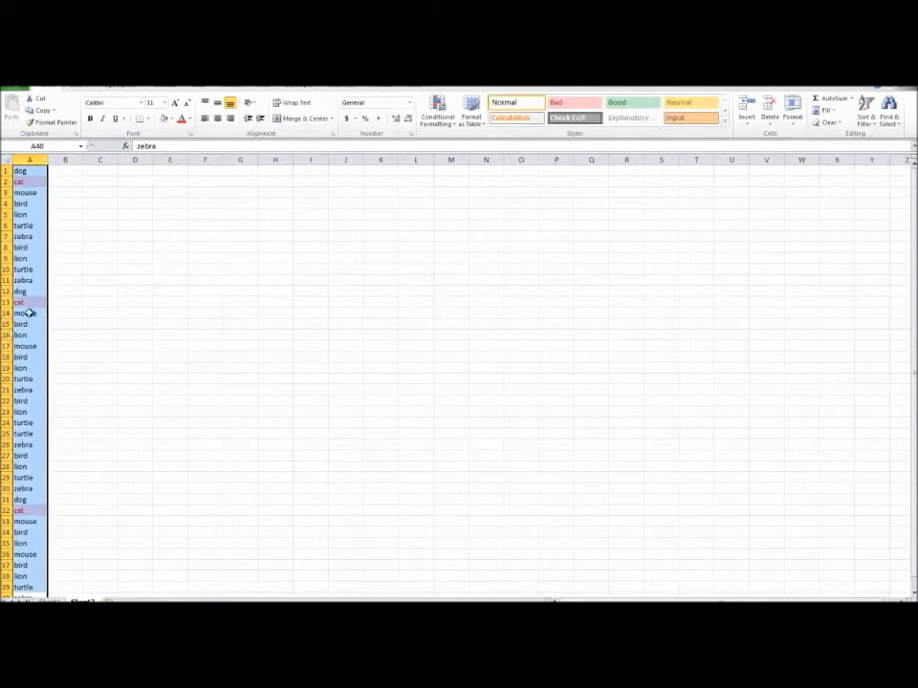
- Look over the highlighted cells in the animal list and undo the cat highlight rule
{"action": "left_click", "coordinate": [42, 284]}
{"action": "scroll", "coordinate": [42, 284], "scroll_direction": "down", "scroll_amount": 5}
{"action": "scroll", "coordinate": [21, 374], "scroll_direction": "up", "scroll_amount": 5}
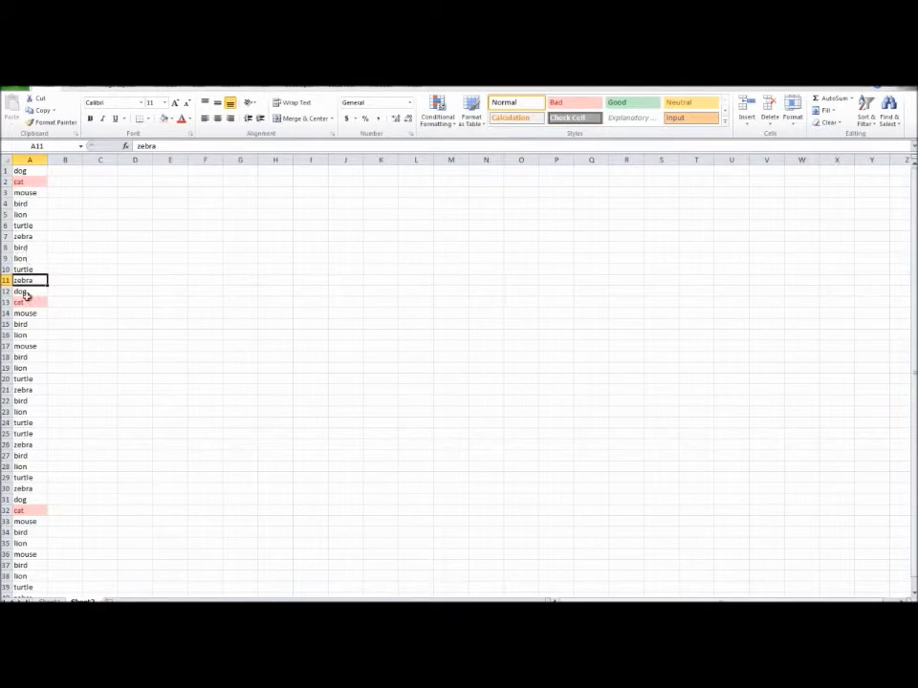
{"action": "key", "text": "ctrl+z"}
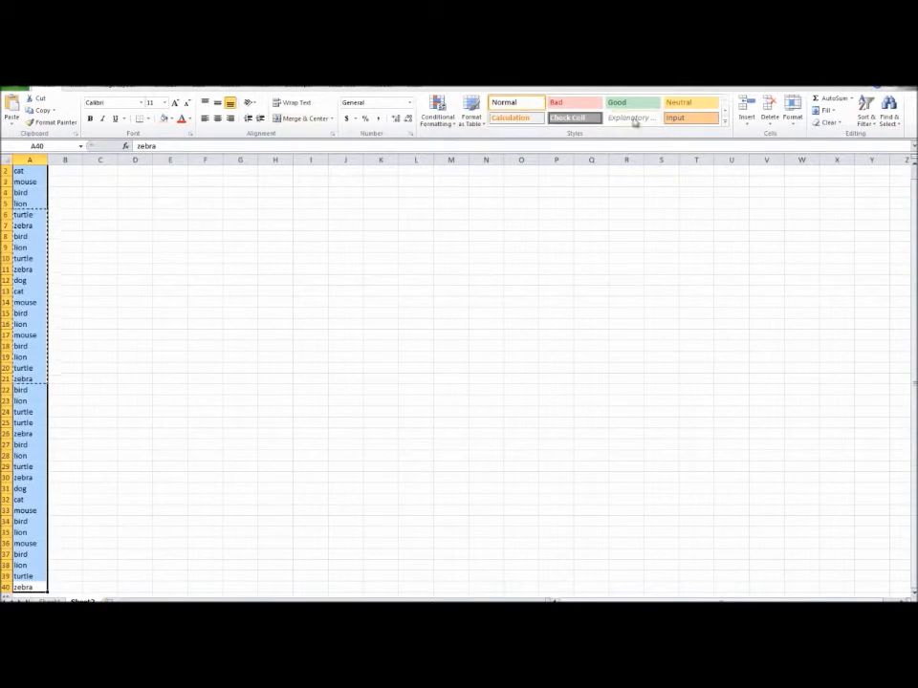
- Highlight the cells in A1:A40 that contain the text zebra with Light Red Fill with Dark Red Text
{"action": "left_click", "coordinate": [438, 115]}
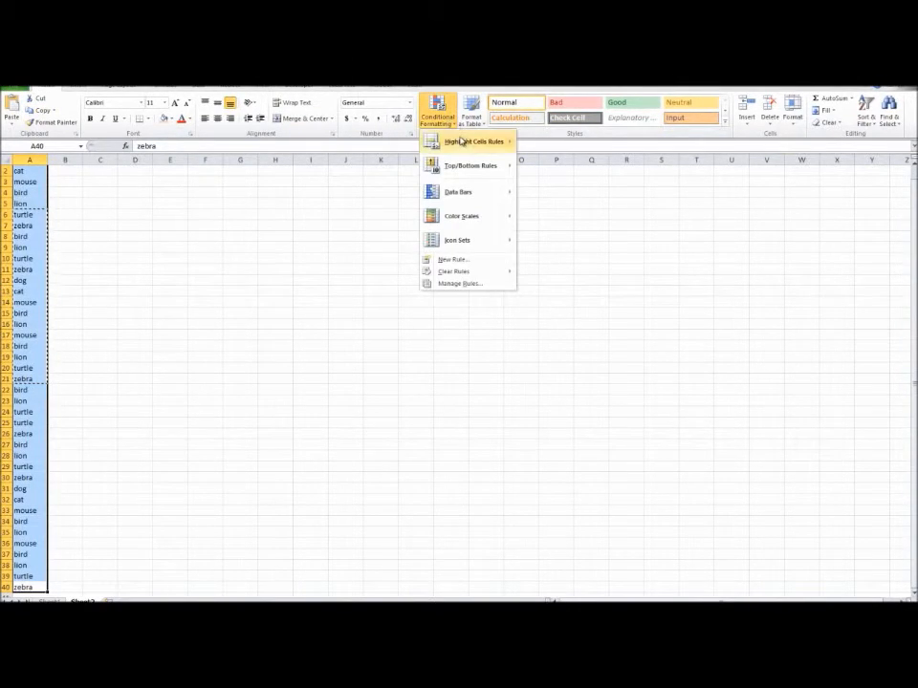
{"action": "mouse_move", "coordinate": [463, 140]}
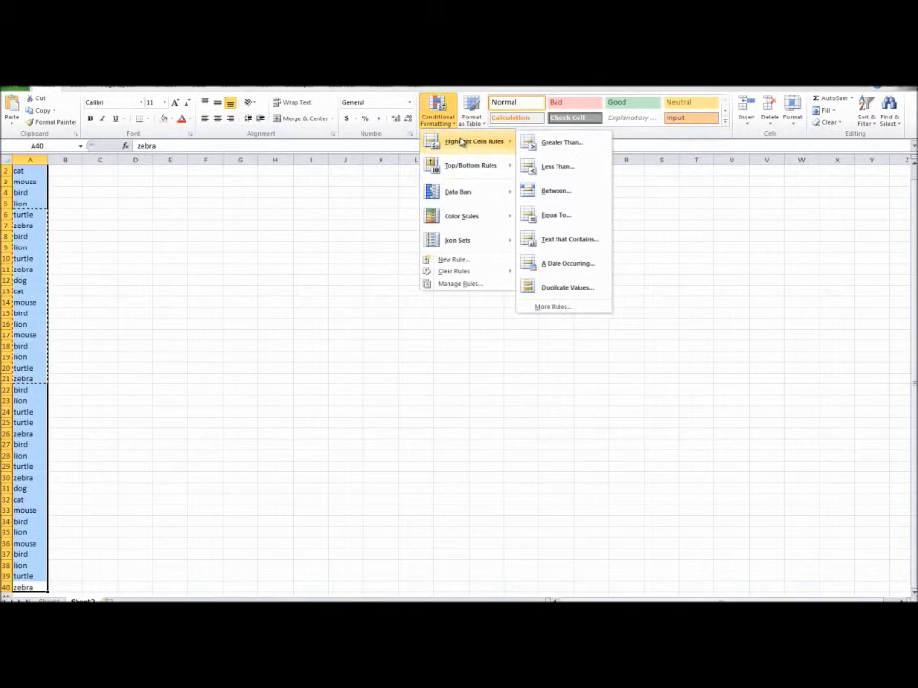
{"action": "left_click", "coordinate": [570, 240]}
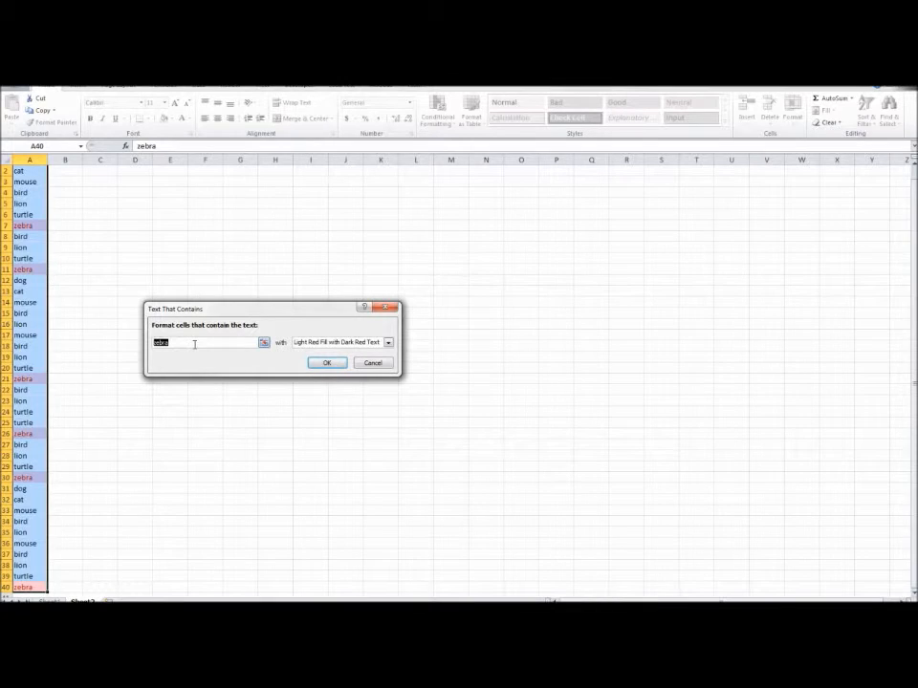
{"action": "left_click", "coordinate": [326, 364]}
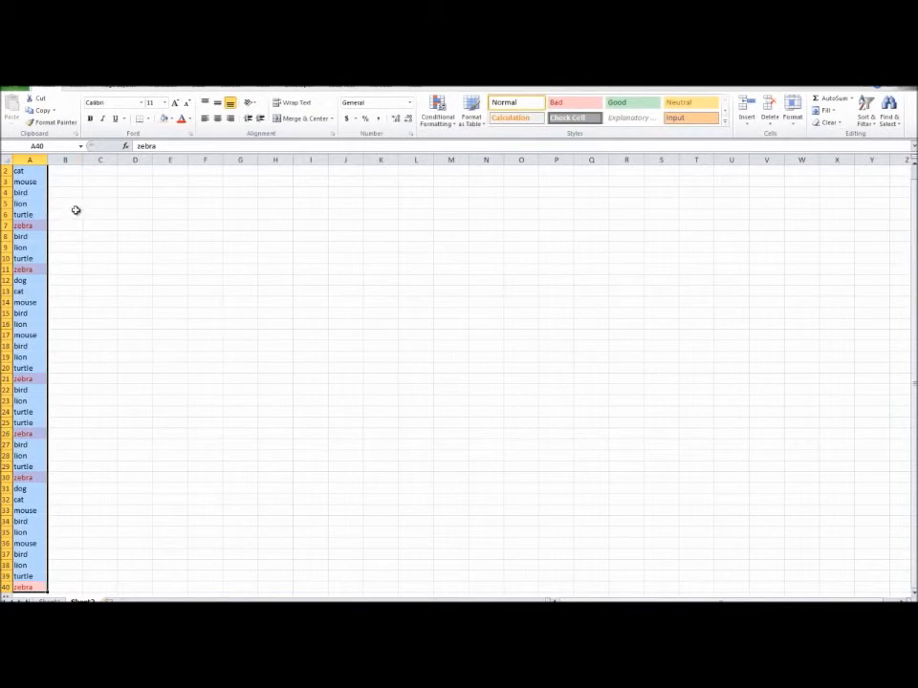
{"action": "left_click", "coordinate": [75, 210]}
{"action": "scroll", "coordinate": [40, 221], "scroll_direction": "down", "scroll_amount": 6}
{"action": "scroll", "coordinate": [31, 347], "scroll_direction": "up", "scroll_amount": 6}
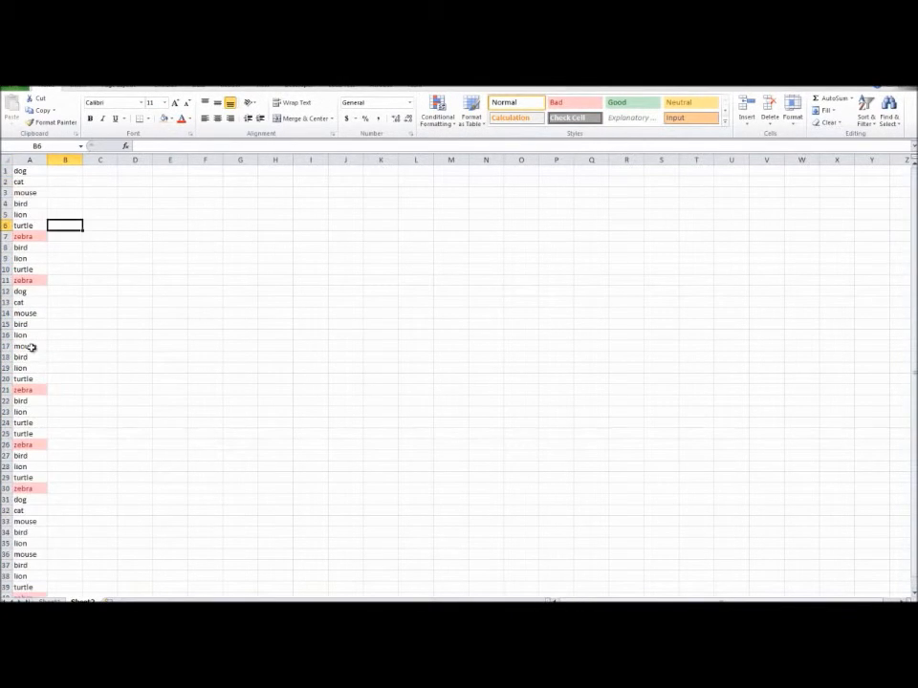
- Sort the animal list in A1:A40 by cell color, with the light red cells on top
{"action": "scroll", "coordinate": [32, 346], "scroll_direction": "down", "scroll_amount": 3}
{"action": "scroll", "coordinate": [44, 516], "scroll_direction": "up", "scroll_amount": 3}
{"action": "scroll", "coordinate": [66, 420], "scroll_direction": "down", "scroll_amount": 4}
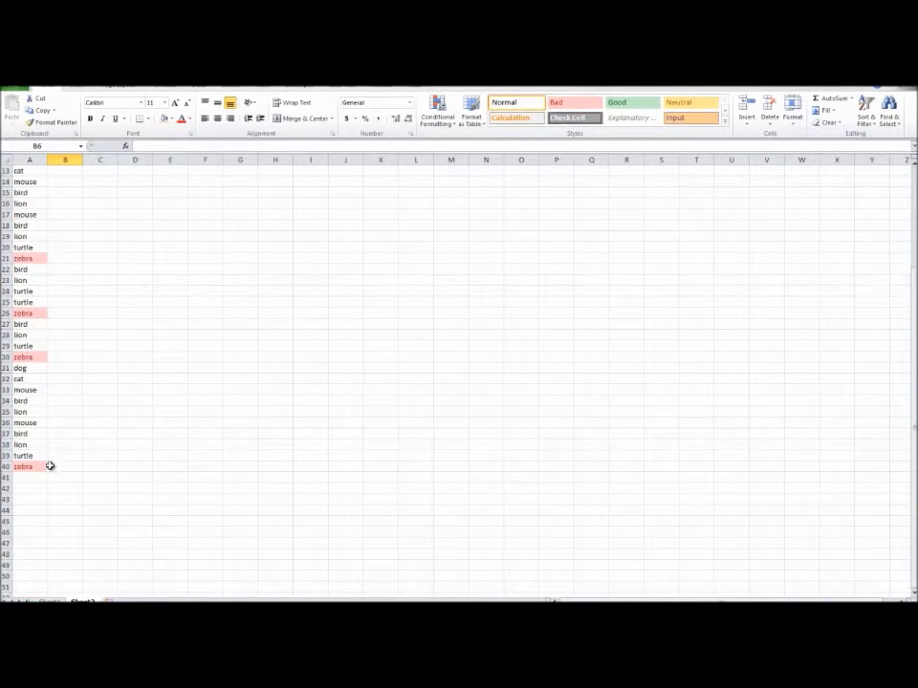
{"action": "left_click", "coordinate": [27, 467]}
{"action": "key", "text": "ctrl+shift+Up"}
{"action": "mouse_move", "coordinate": [27, 136]}
{"action": "left_mouse_down"}
{"action": "mouse_move", "coordinate": [30, 347]}
{"action": "mouse_move", "coordinate": [27, 135]}
{"action": "left_mouse_up"}
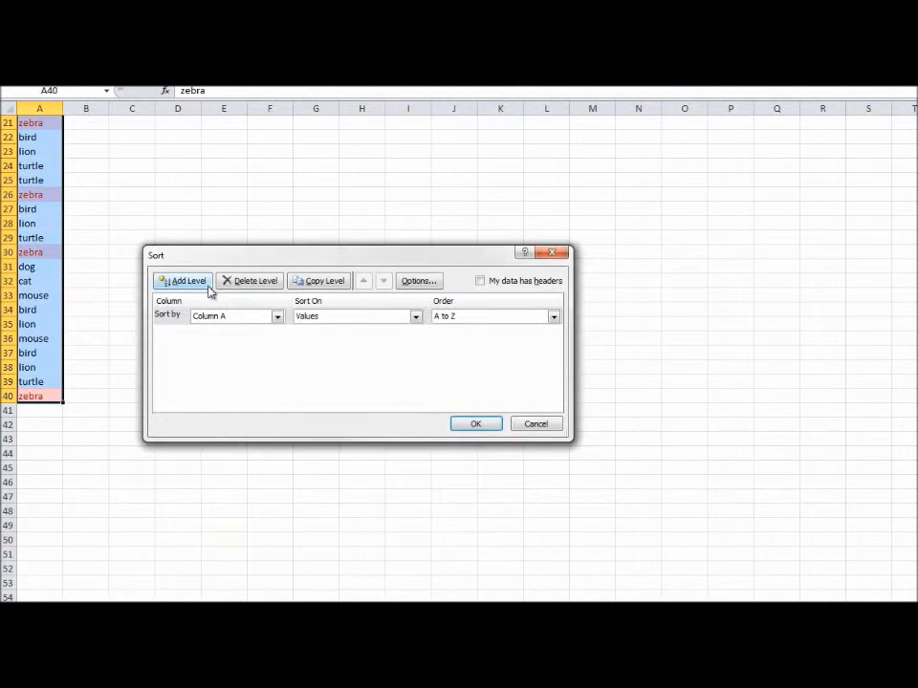
{"action": "left_click", "coordinate": [316, 319]}
{"action": "left_click", "coordinate": [311, 338]}
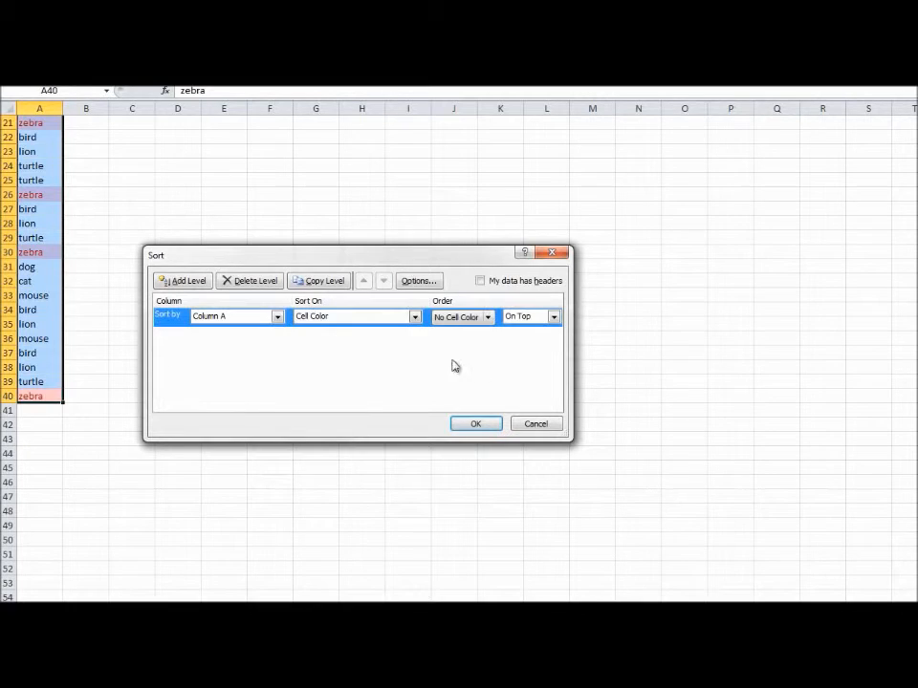
{"action": "left_click", "coordinate": [489, 320]}
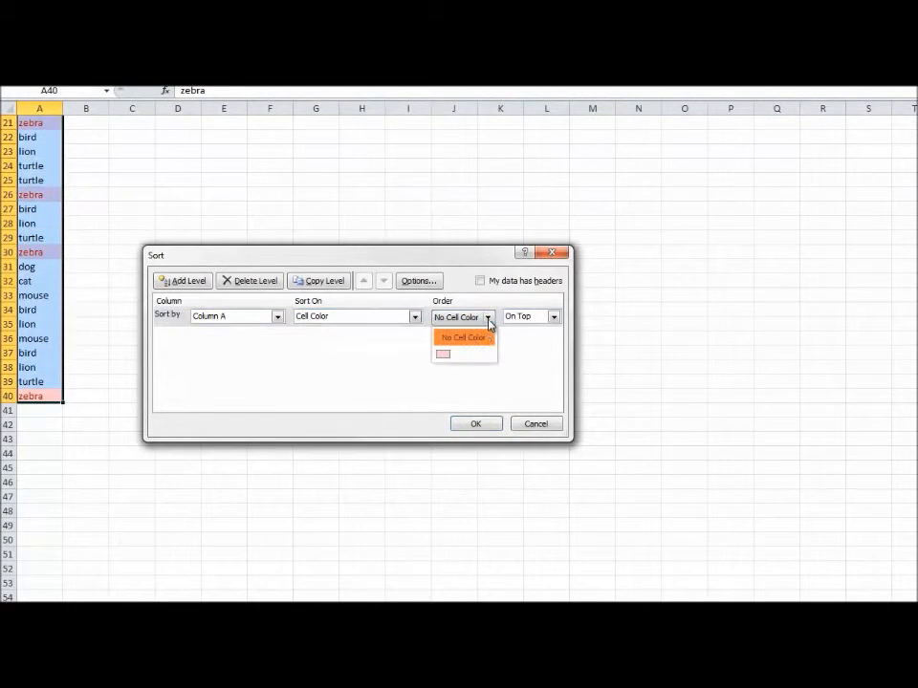
{"action": "left_click", "coordinate": [441, 353]}
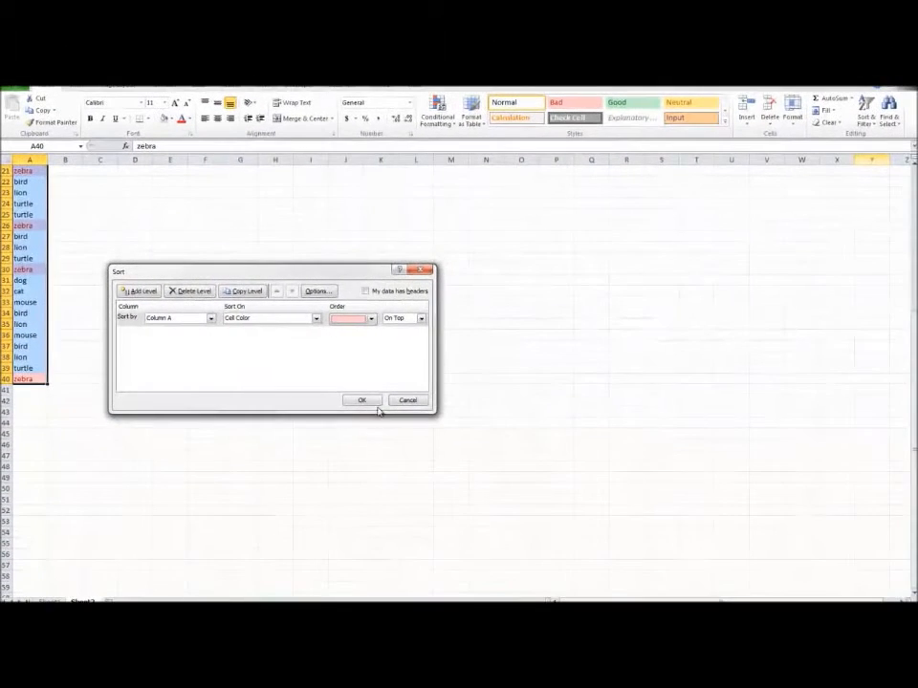
{"action": "left_click", "coordinate": [360, 400]}
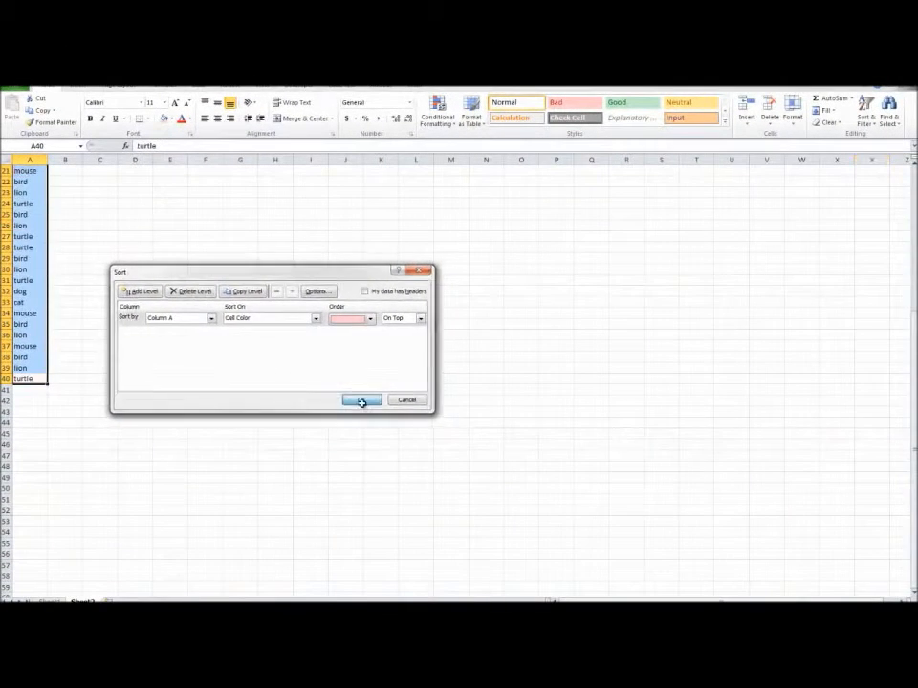
- Examine the order of the sorted animal list in column A, from the highlighted cells in A1:A6 to the last row
{"action": "left_click", "coordinate": [106, 225]}
{"action": "left_click_drag", "start_coordinate": [27, 222], "coordinate": [23, 172]}
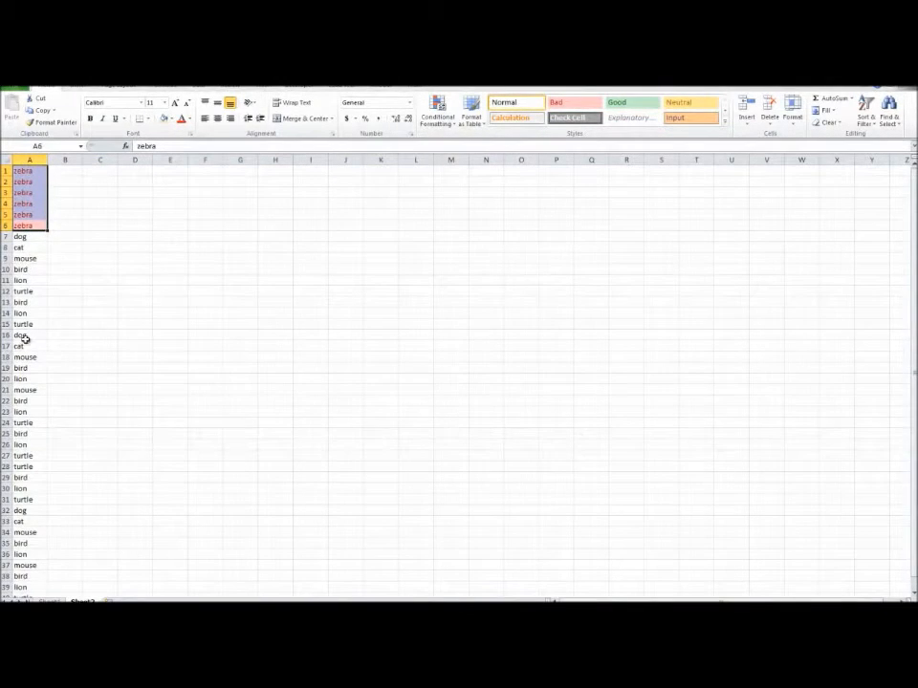
{"action": "scroll", "coordinate": [39, 377], "scroll_direction": "down", "scroll_amount": 4}
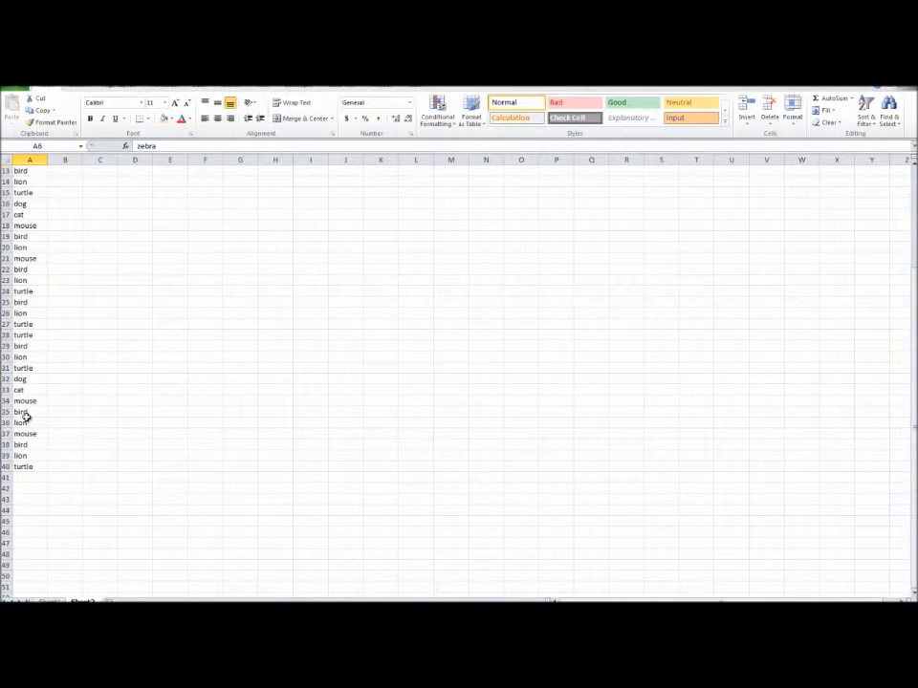
{"action": "scroll", "coordinate": [24, 416], "scroll_direction": "up", "scroll_amount": 3}
{"action": "scroll", "coordinate": [42, 481], "scroll_direction": "up", "scroll_amount": 1}
{"action": "scroll", "coordinate": [41, 481], "scroll_direction": "down", "scroll_amount": 2}
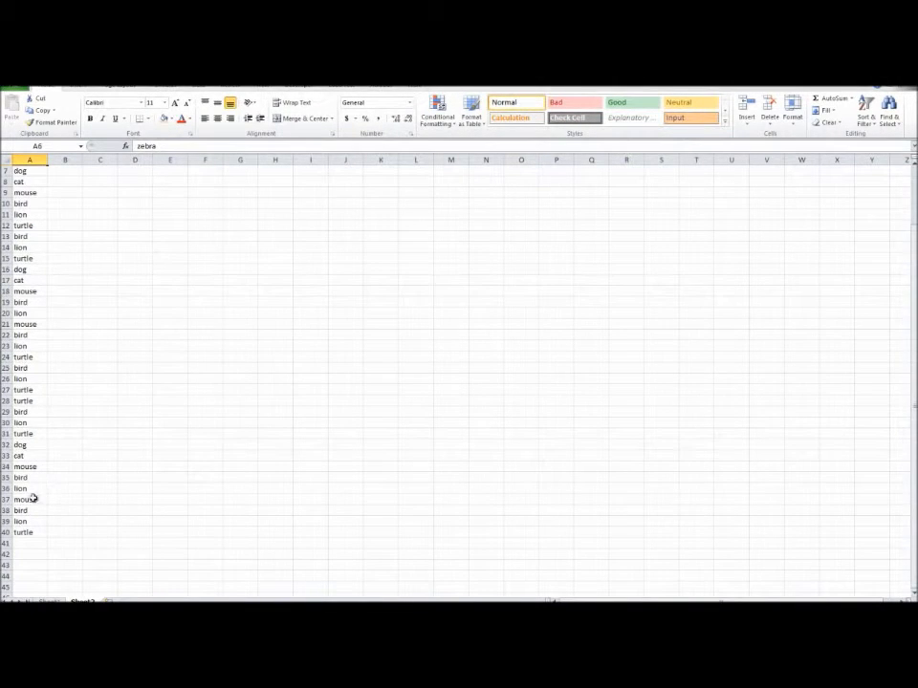
{"action": "scroll", "coordinate": [23, 532], "scroll_direction": "up", "scroll_amount": 2}
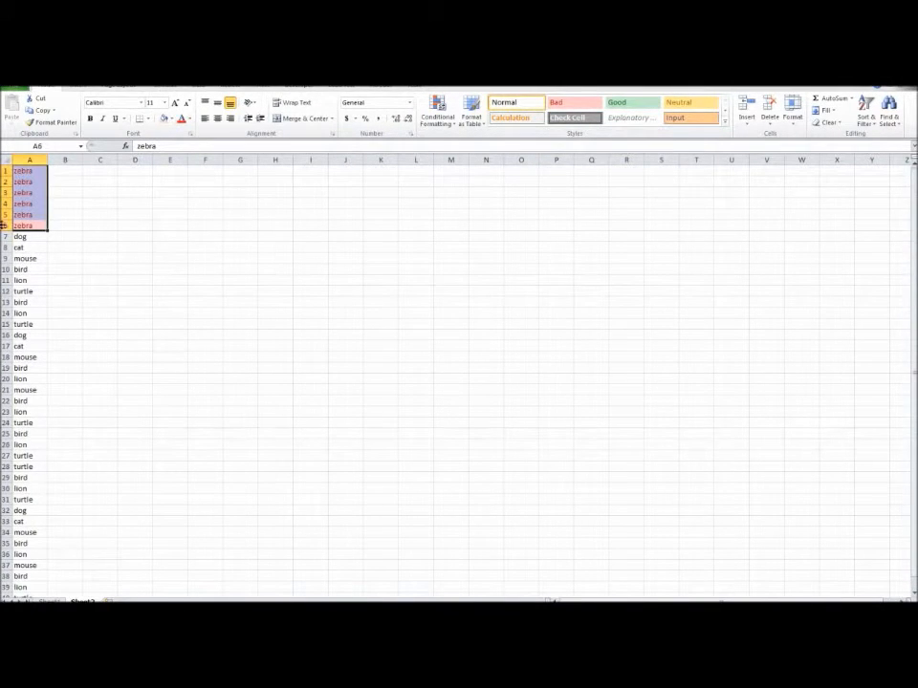
{"action": "scroll", "coordinate": [45, 268], "scroll_direction": "down", "scroll_amount": 1}
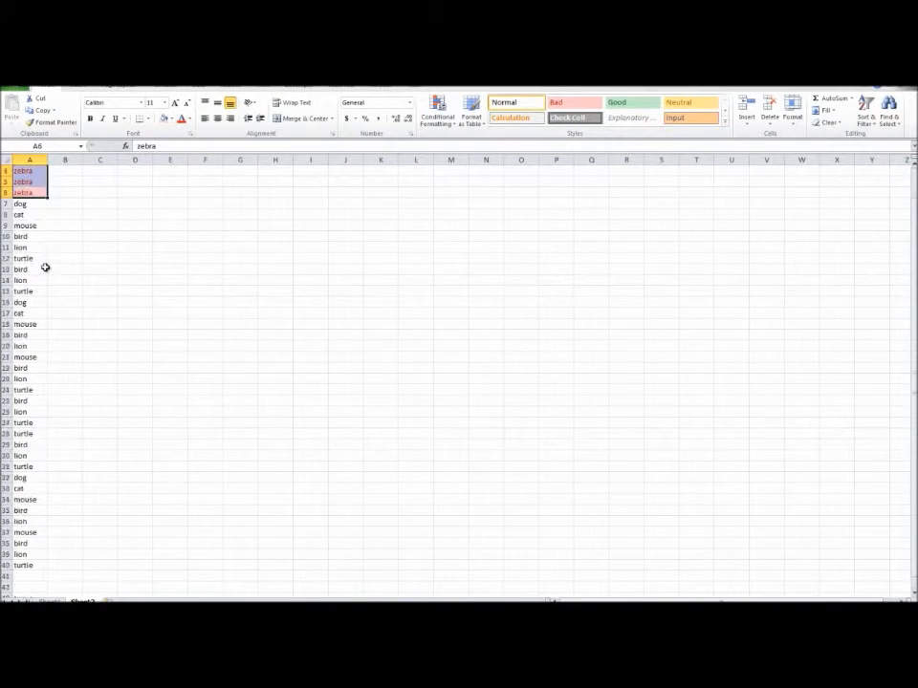
- Delete column A with the animal list and return to the topic list on Sheet1
{"action": "left_click", "coordinate": [37, 158]}
{"action": "right_click", "coordinate": [42, 159]}
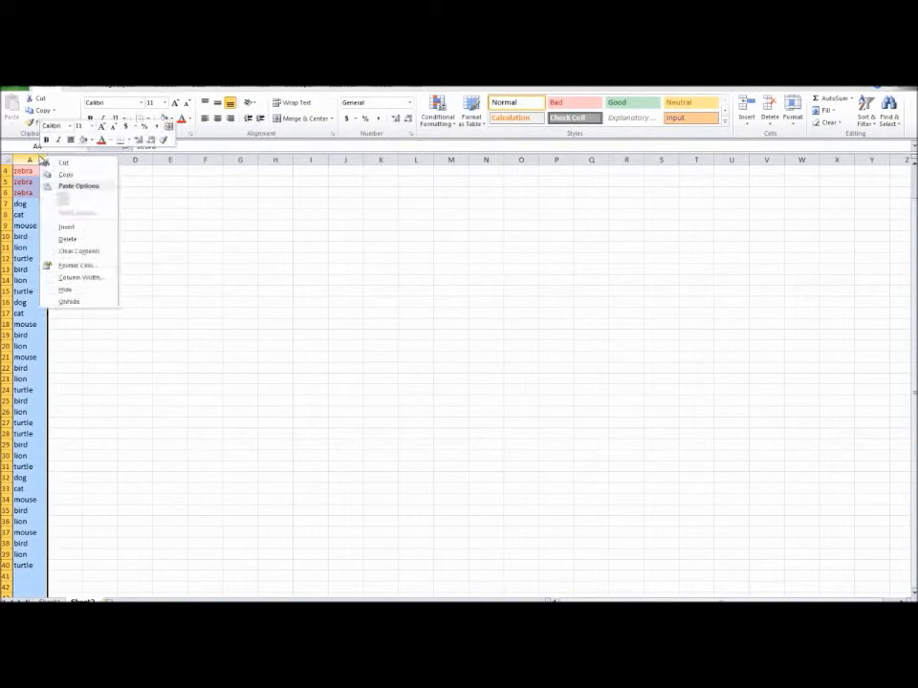
{"action": "left_click", "coordinate": [83, 239]}
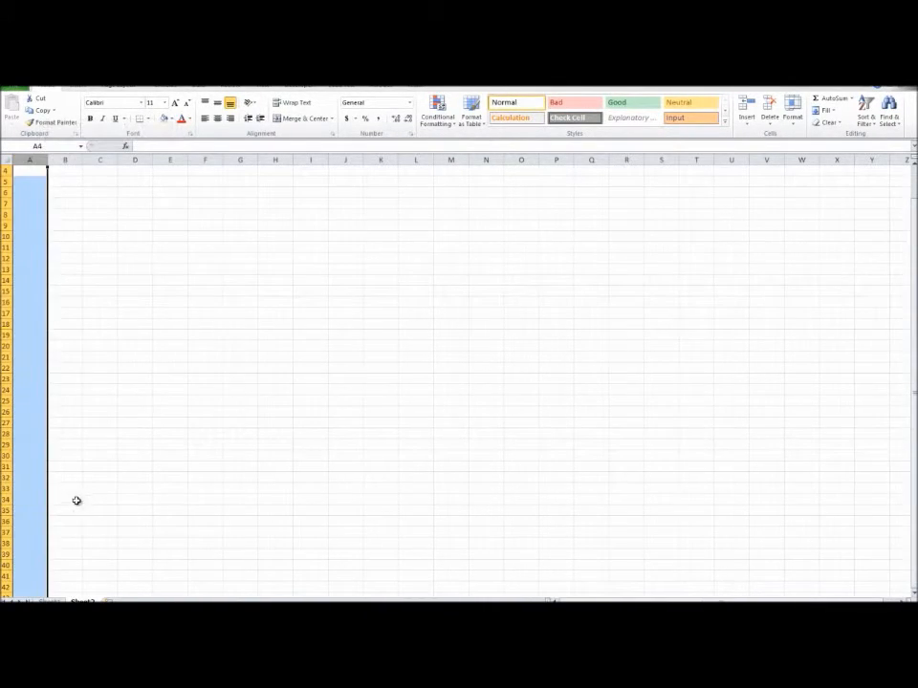
{"action": "left_click", "coordinate": [48, 600]}
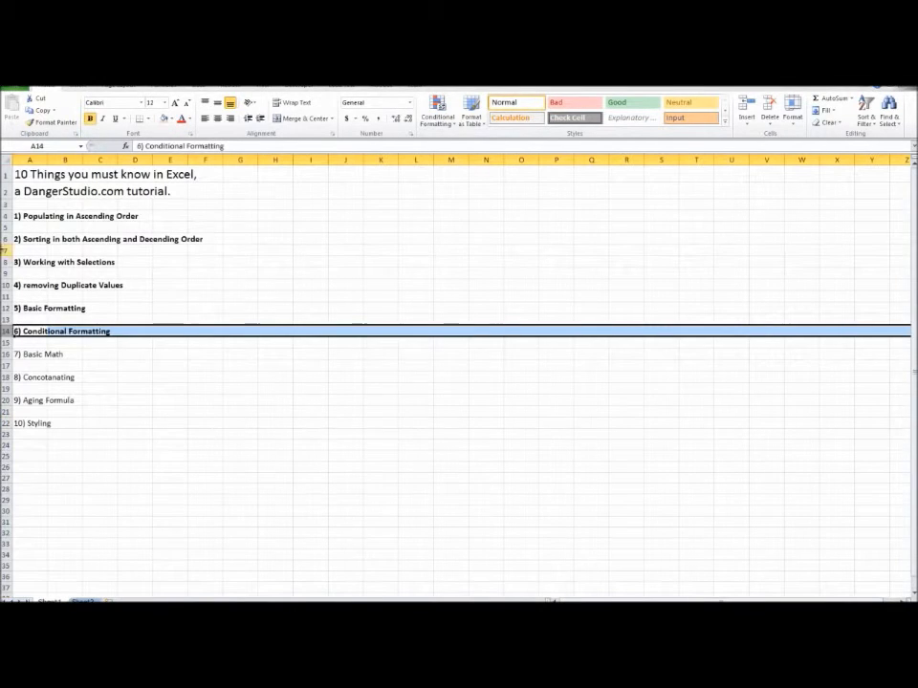
- Bold the 7) Basic Math topic in row 16 of the topic list
{"action": "left_click", "coordinate": [7, 354]}
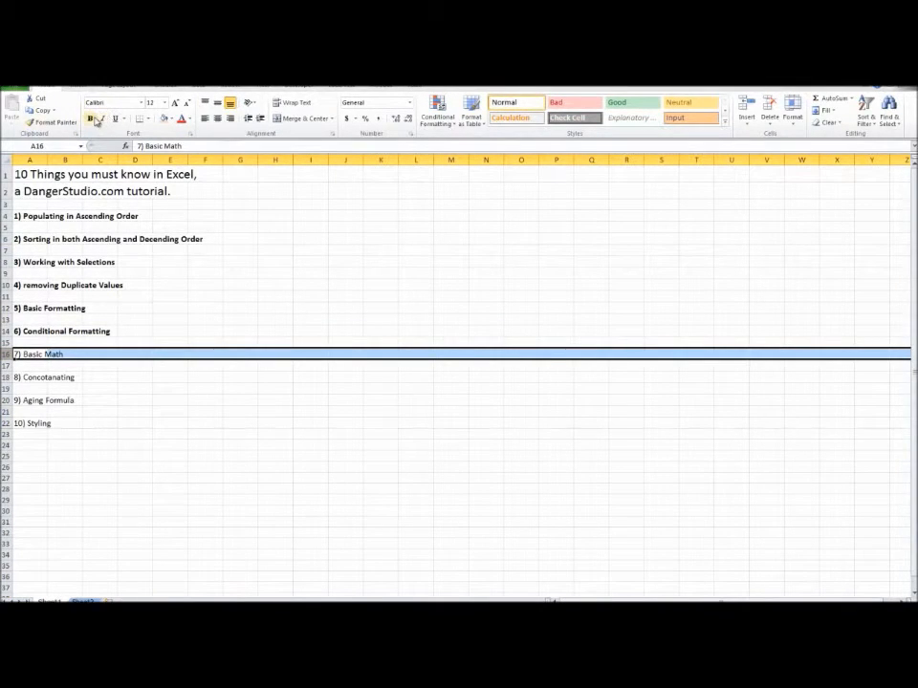
{"action": "left_click", "coordinate": [89, 118]}
{"action": "left_click", "coordinate": [96, 353]}
{"action": "left_click", "coordinate": [67, 355]}
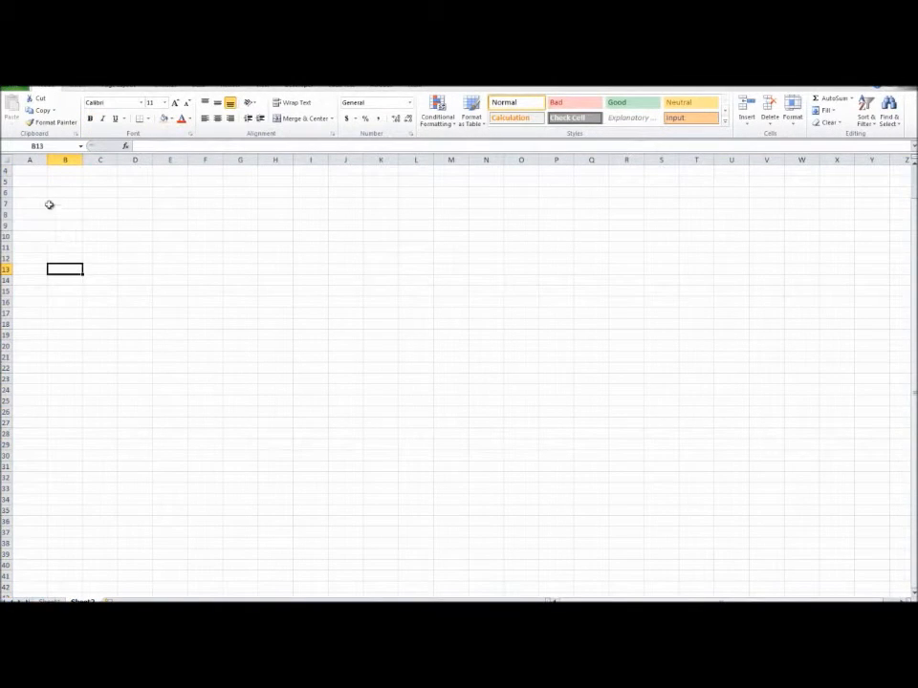
- Enter 10 in A4 and 2 in A5 on the blank second sheet
{"action": "left_click", "coordinate": [30, 172]}
{"action": "type", "text": "10"}
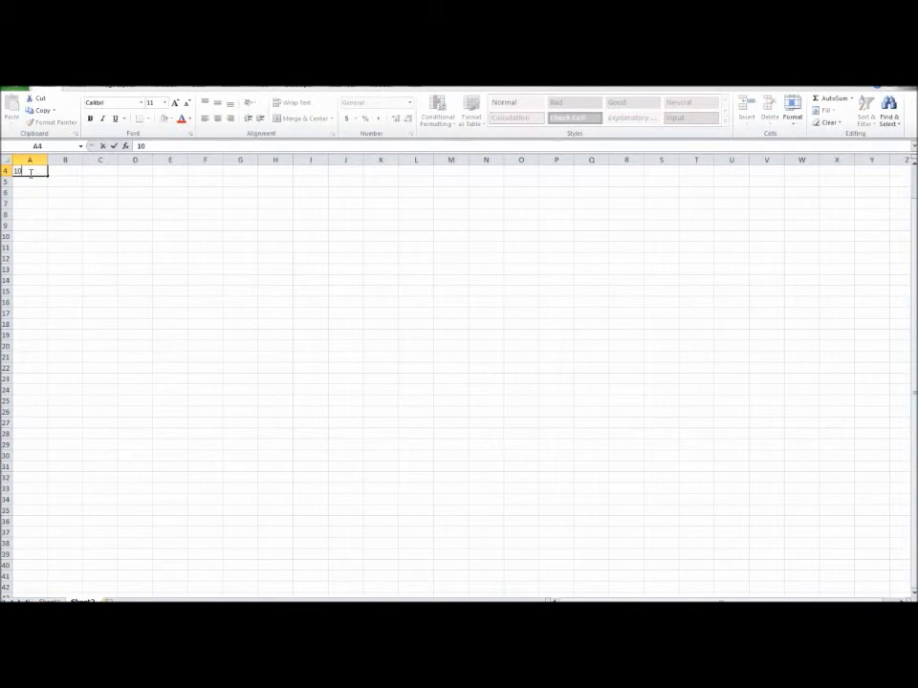
{"action": "key", "text": "Return"}
{"action": "type", "text": "2"}
{"action": "key", "text": "Return"}
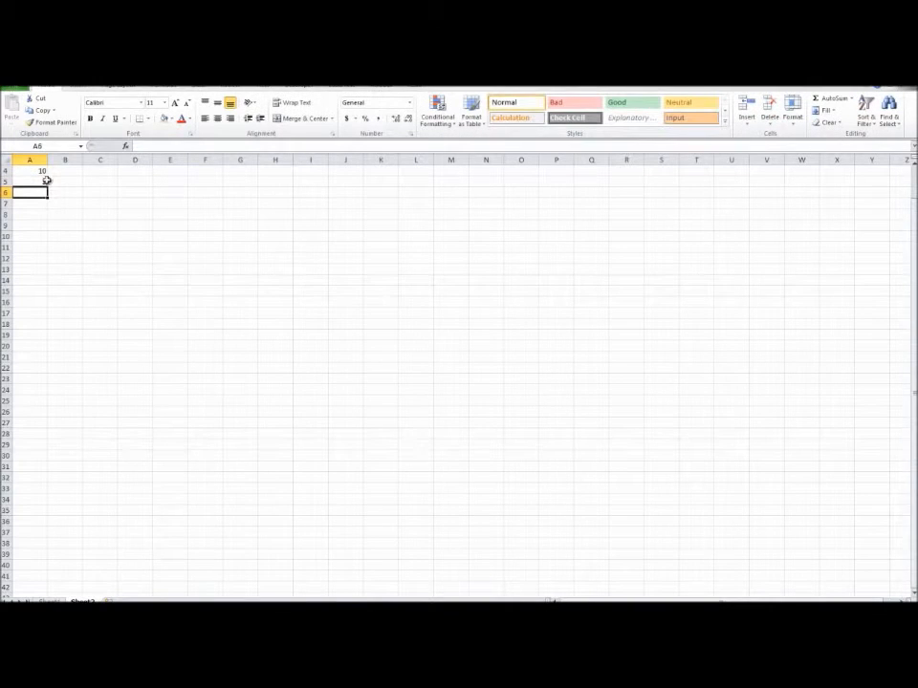
- Divide A4 by A5 with the formula =A4/A5 in cell A6
{"action": "left_click", "coordinate": [41, 172]}
{"action": "left_click", "coordinate": [42, 182]}
{"action": "left_click", "coordinate": [42, 192]}
{"action": "type", "text": "="}
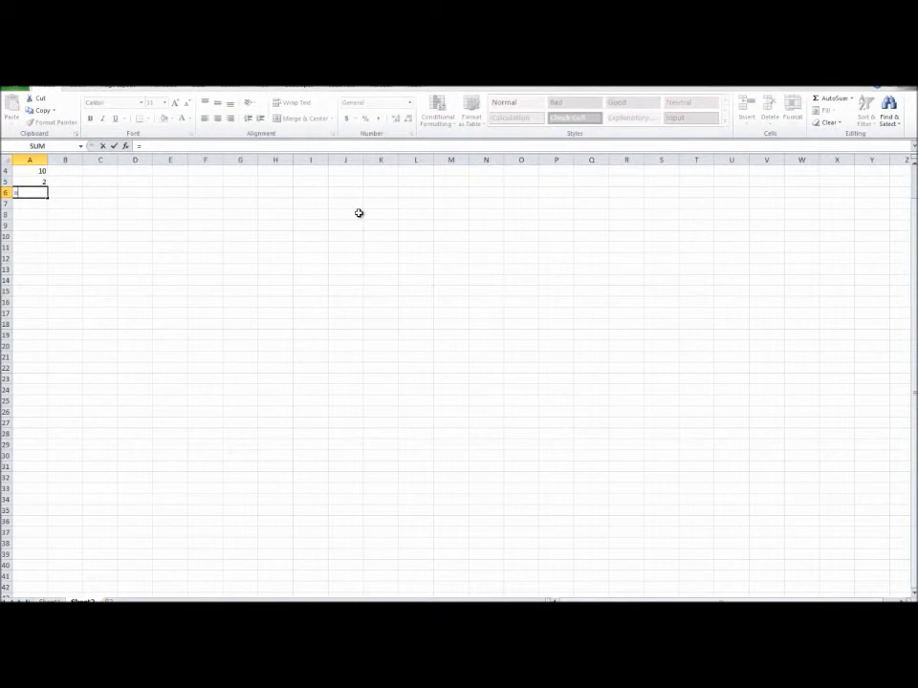
{"action": "type", "text": "A4/A5"}
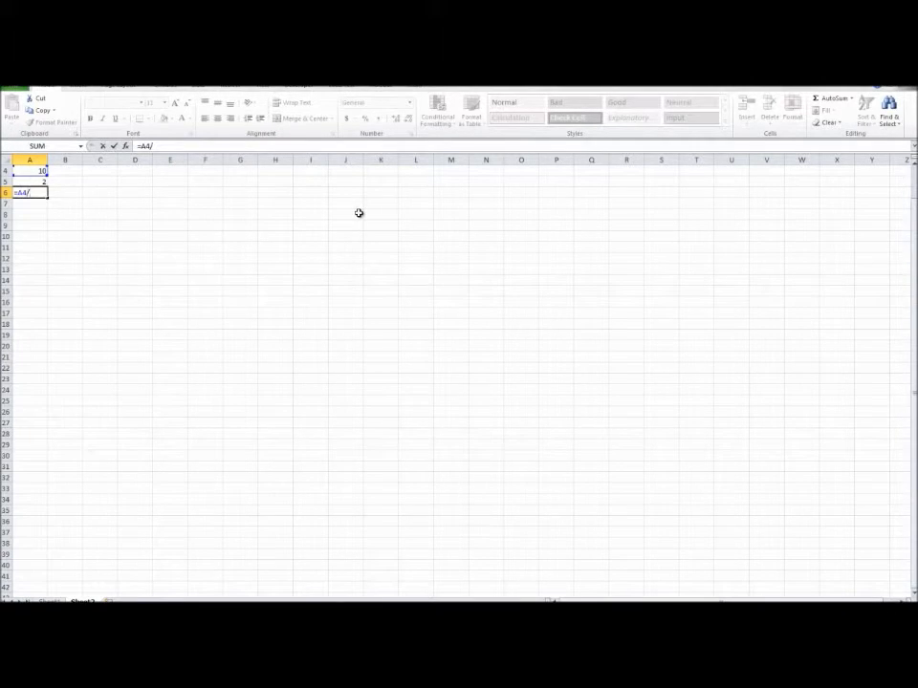
{"action": "type", "text": "A5"}
{"action": "key", "text": "Return"}
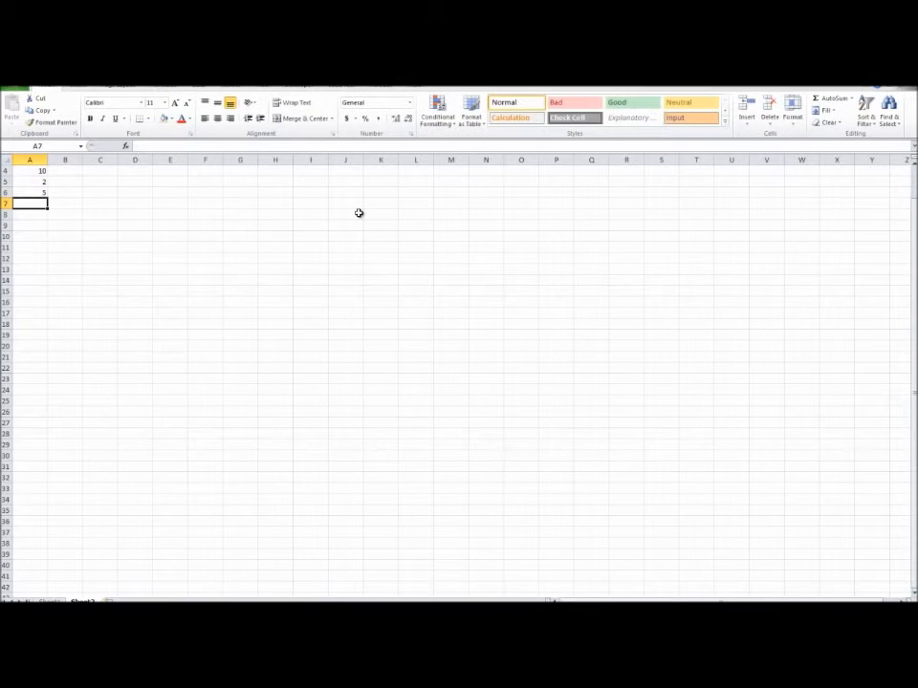
{"action": "left_click", "coordinate": [38, 191]}
{"action": "left_click", "coordinate": [42, 171]}
{"action": "left_click", "coordinate": [41, 191]}
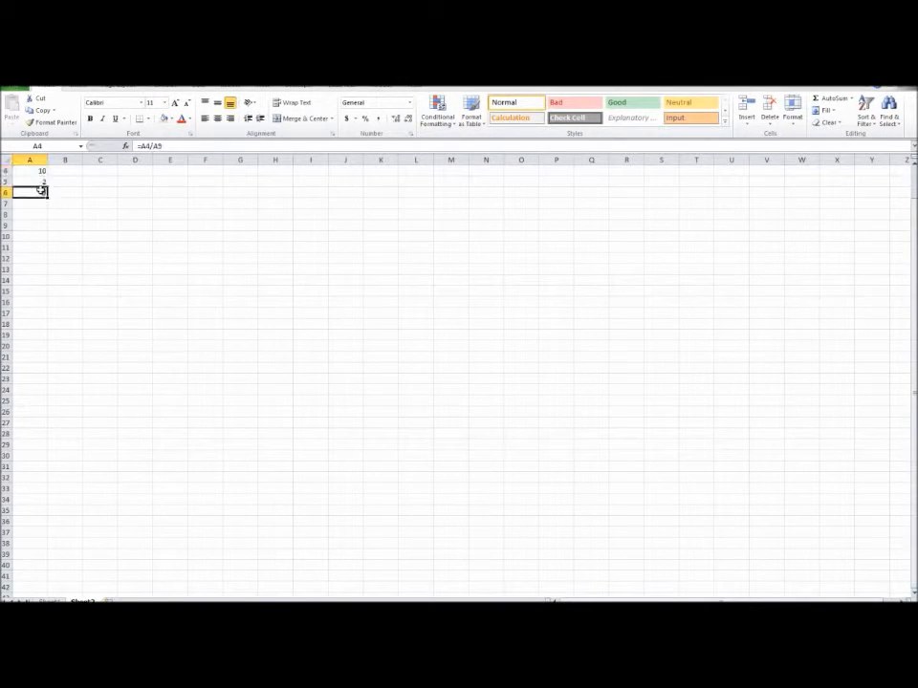
{"action": "left_click_drag", "start_coordinate": [41, 189], "coordinate": [37, 160]}
{"action": "left_click", "coordinate": [52, 246]}
{"action": "left_click", "coordinate": [35, 224]}
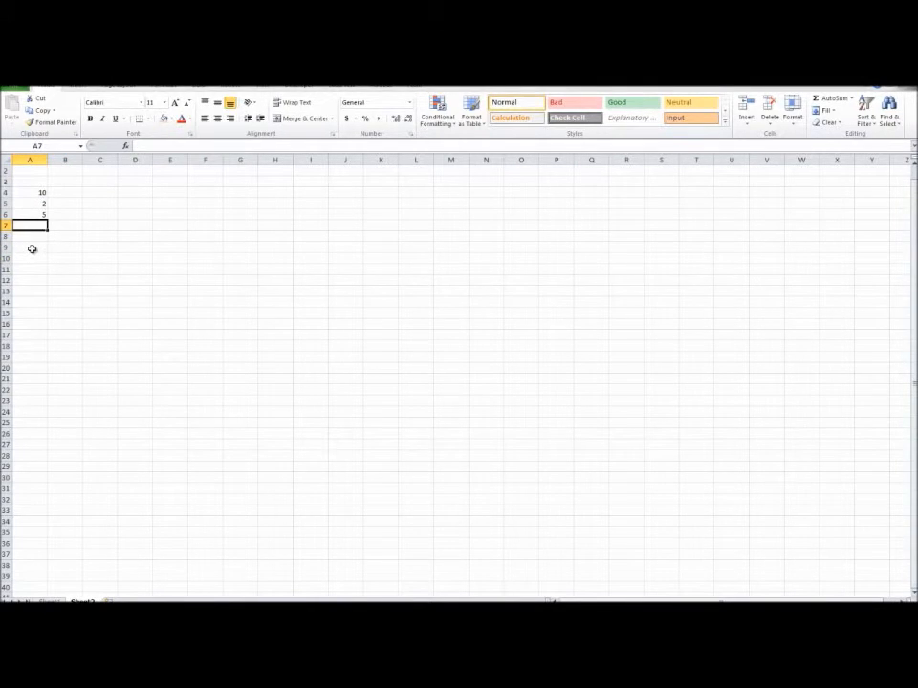
{"action": "type", "text": "=sum"}
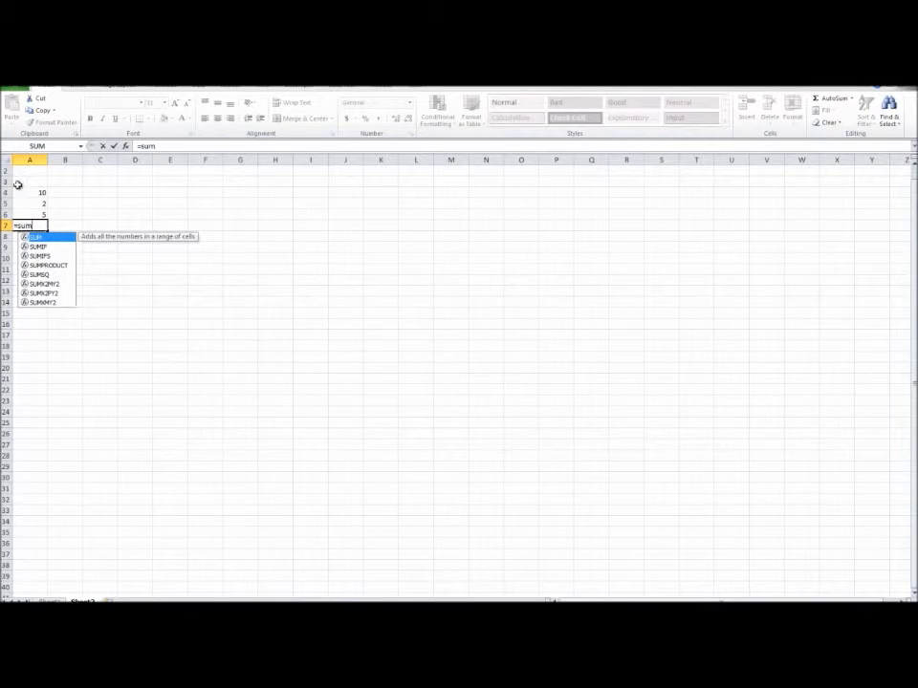
{"action": "left_click", "coordinate": [30, 194], "text": "shift"}
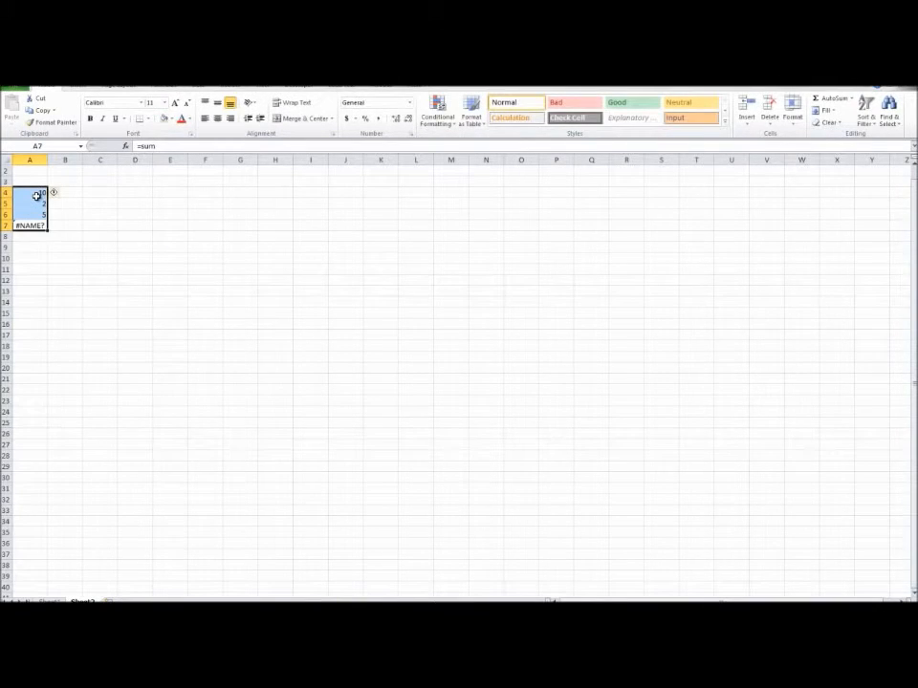
{"action": "double_click", "coordinate": [36, 225]}
{"action": "key", "text": "BackSpace"}
{"action": "key", "text": "BackSpace"}
{"action": "key", "text": "BackSpace"}
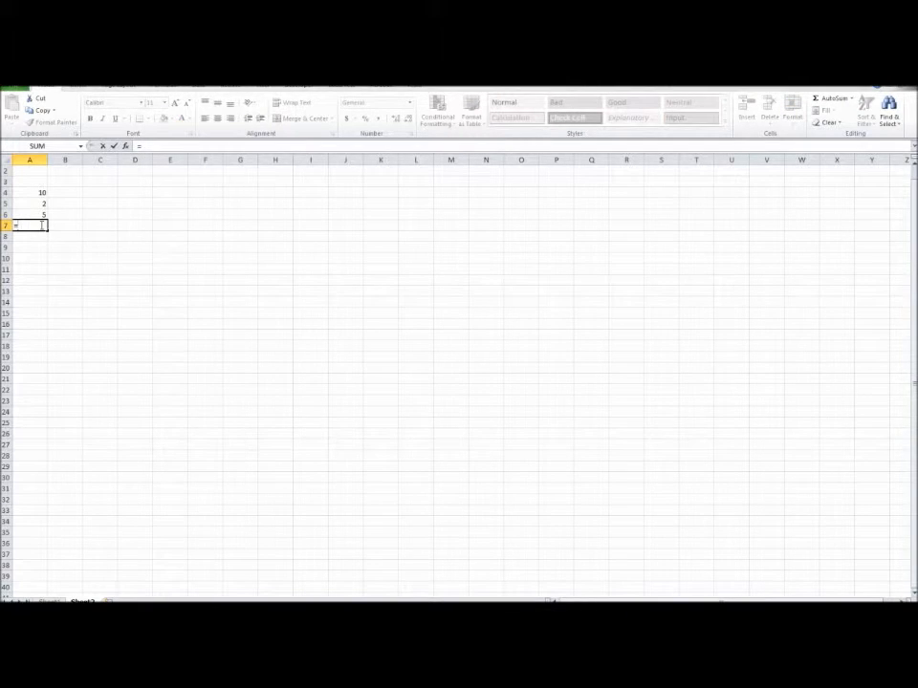
- Complete the formula in A7 as a SUM of the range A4:A6
{"action": "type", "text": "SUM"}
{"action": "double_click", "coordinate": [41, 237]}
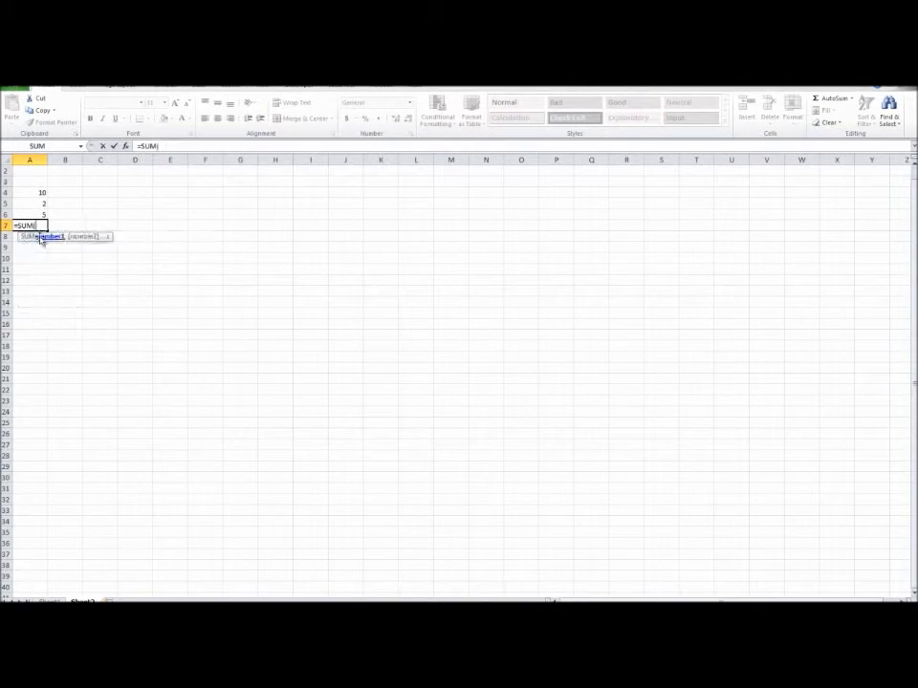
{"action": "left_click", "coordinate": [39, 191]}
{"action": "left_click_drag", "start_coordinate": [41, 212], "coordinate": [47, 212]}
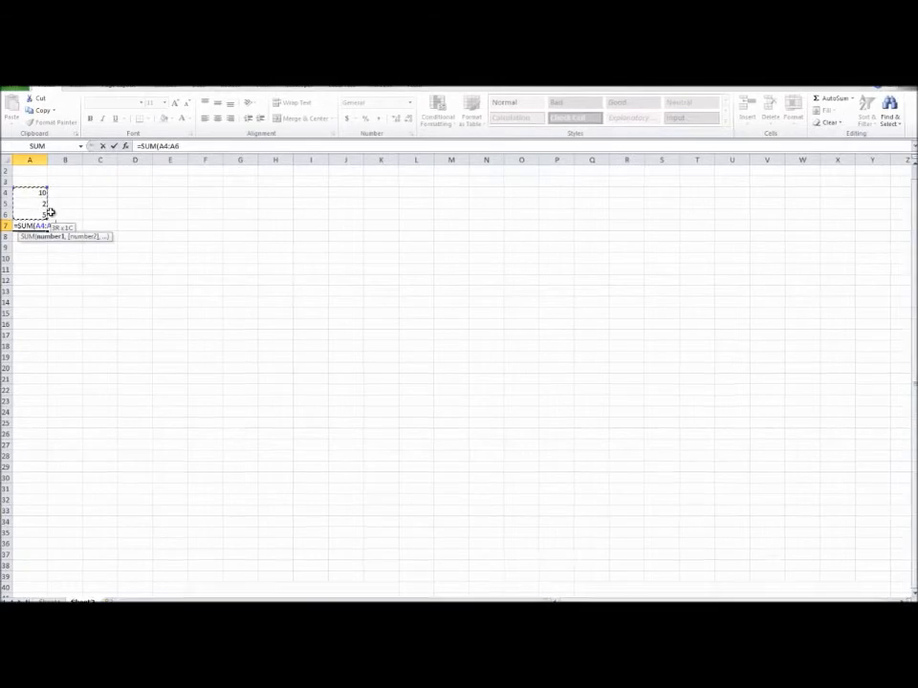
{"action": "key", "text": "Return"}
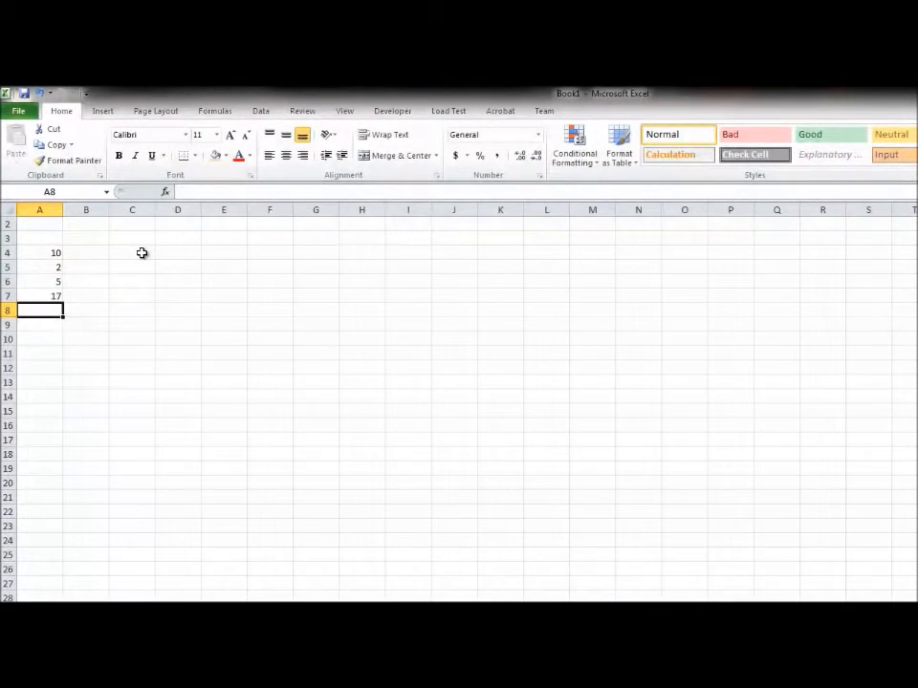
- Clear the numbers and formulas from cells A4:A7
{"action": "left_click", "coordinate": [43, 297]}
{"action": "left_click_drag", "start_coordinate": [57, 295], "coordinate": [42, 258]}
{"action": "key", "text": "Delete"}
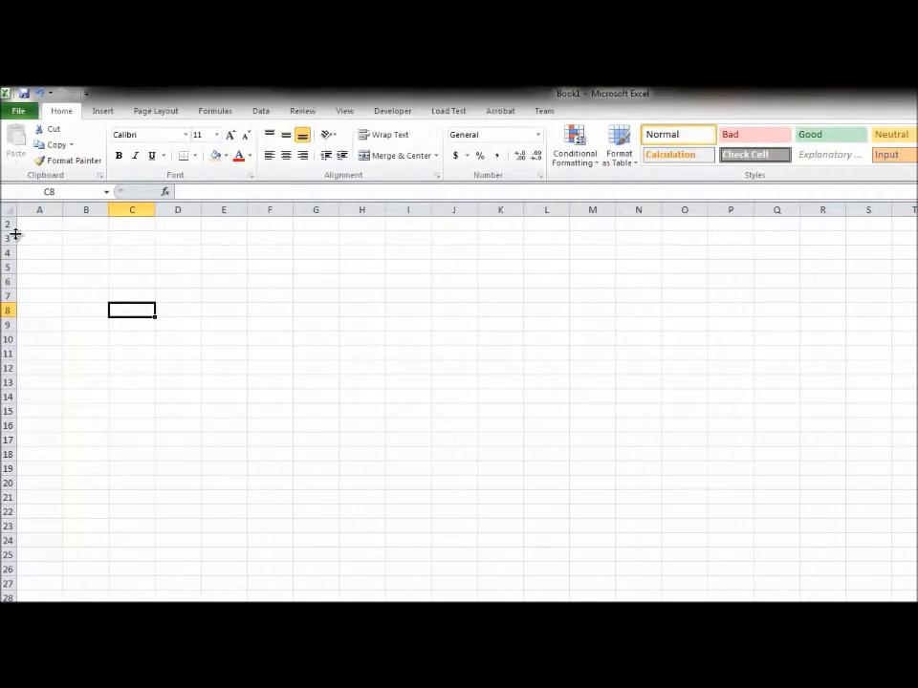
- Look through the suggested functions for a formula starting with =m in A4 and abandon the entry
{"action": "left_click", "coordinate": [27, 251]}
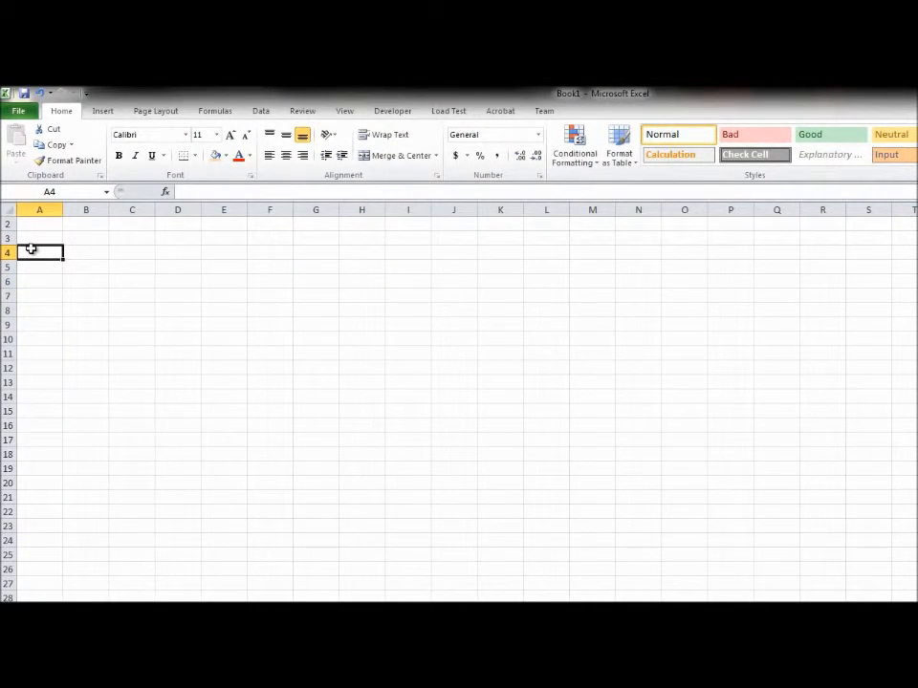
{"action": "type", "text": "="}
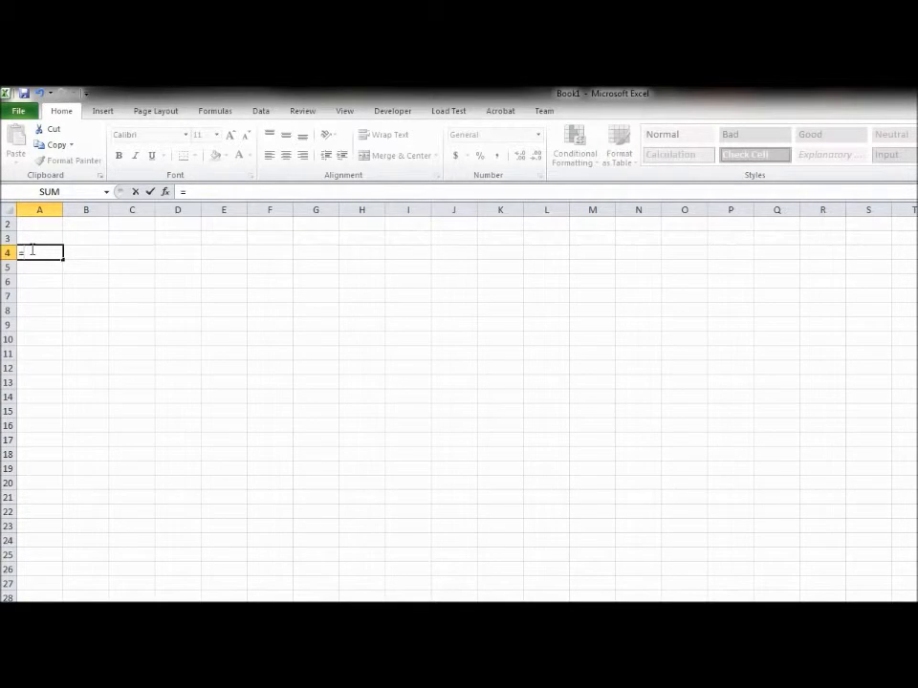
{"action": "type", "text": "m"}
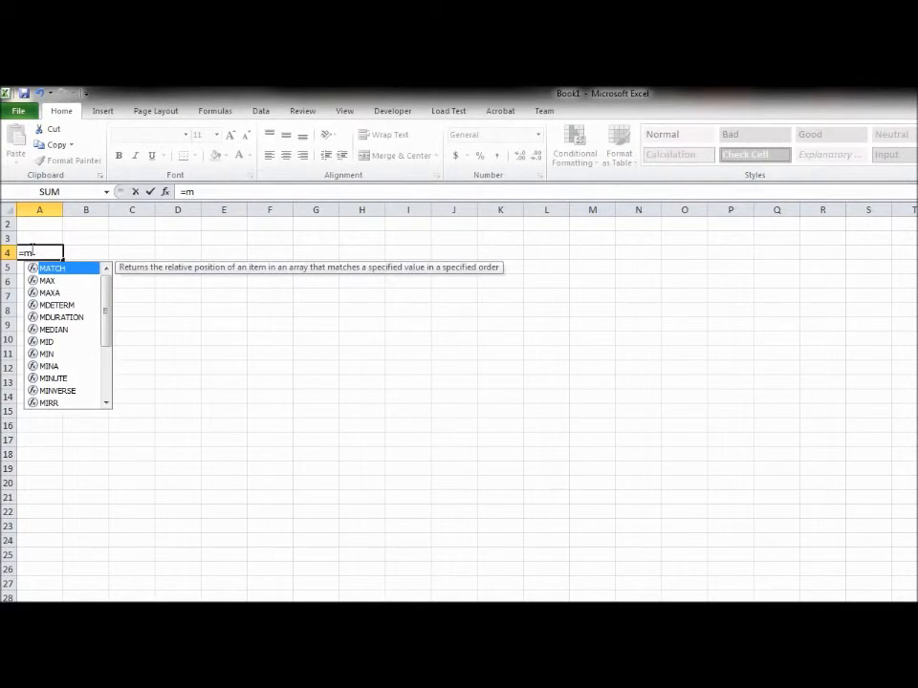
{"action": "key", "text": "Down"}
{"action": "key", "text": "Down"}
{"action": "key", "text": "Down"}
{"action": "key", "text": "Down"}
{"action": "key", "text": "Down"}
{"action": "key", "text": "Escape"}
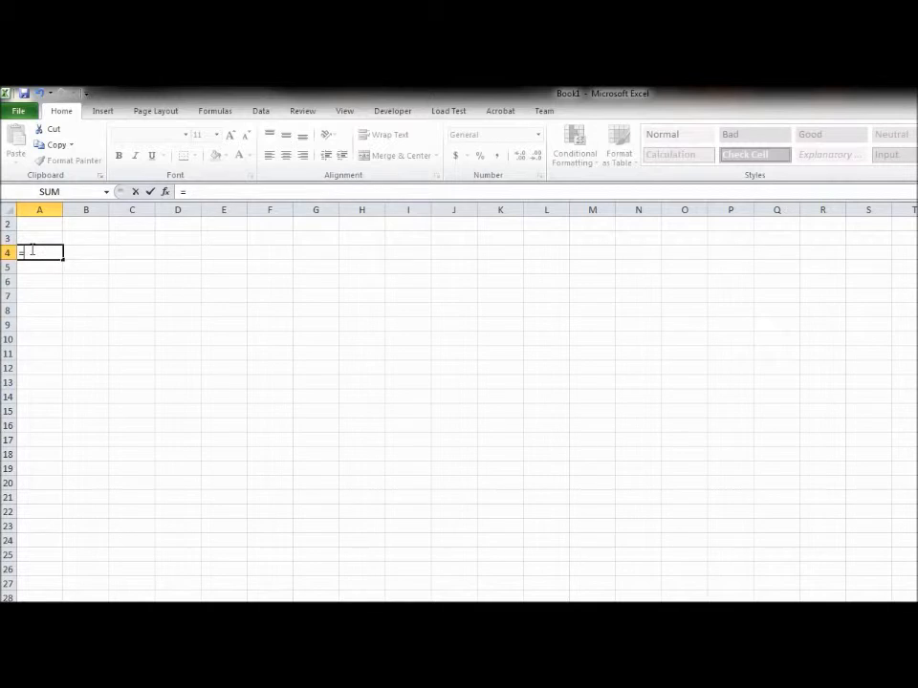
{"action": "key", "text": "Escape"}
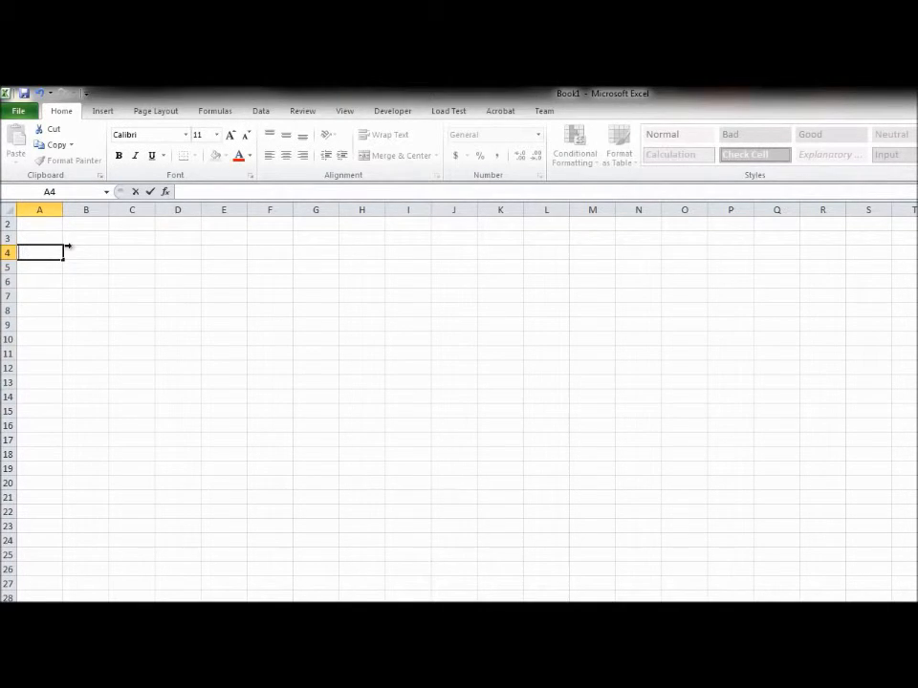
- Examine the Financial, Logical, Text and Math & Trig functions available in the function library
{"action": "left_click_drag", "start_coordinate": [39, 245], "coordinate": [38, 228]}
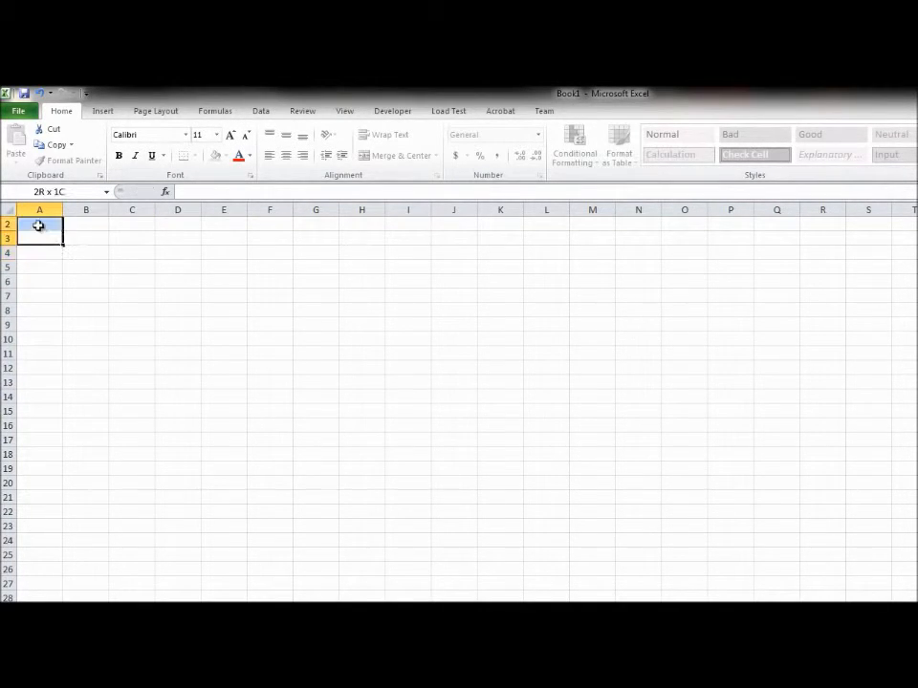
{"action": "left_click", "coordinate": [44, 223]}
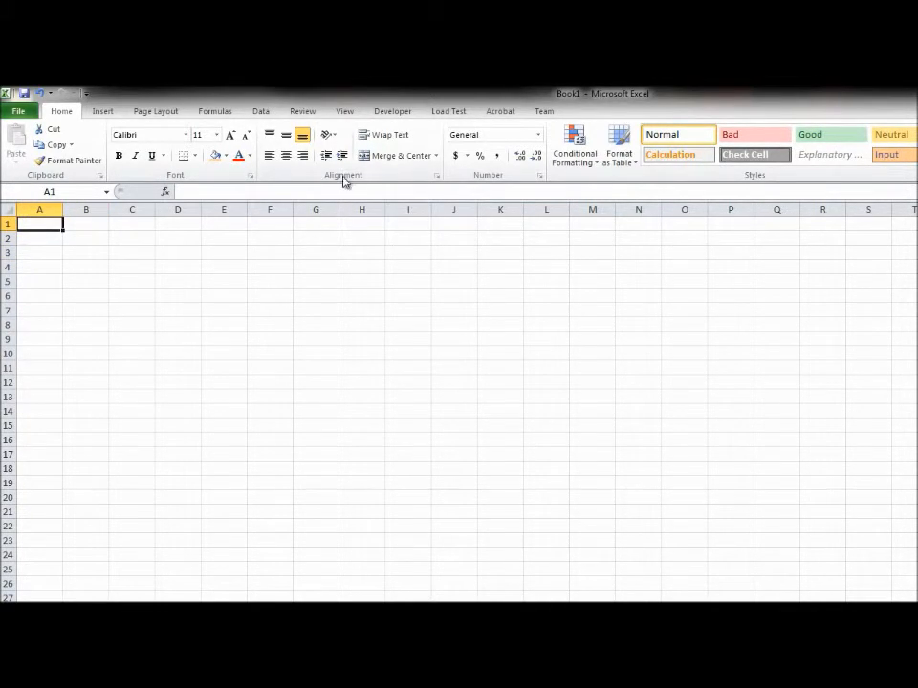
{"action": "left_click", "coordinate": [200, 114]}
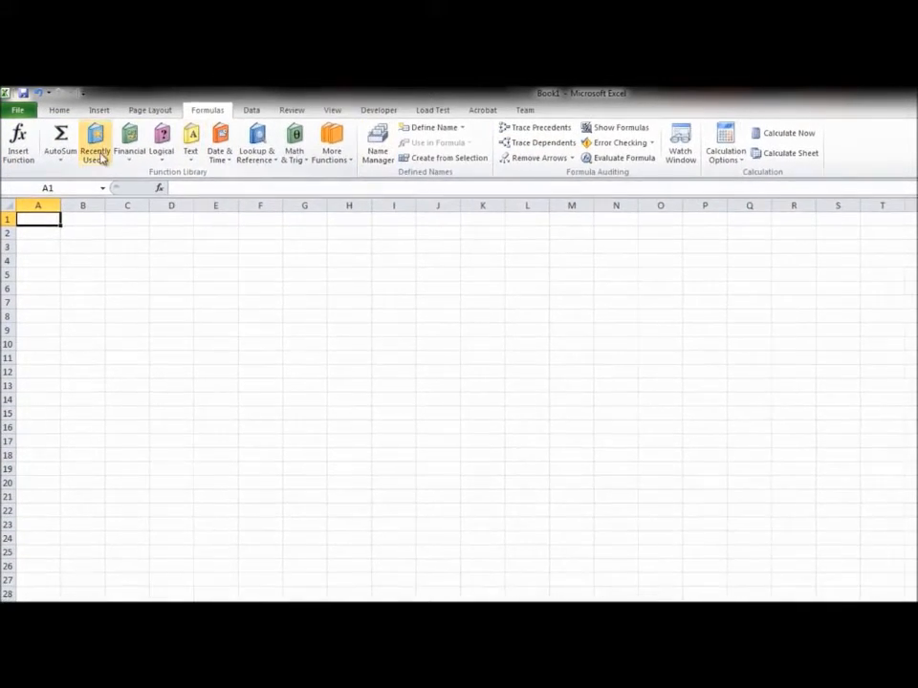
{"action": "left_click", "coordinate": [115, 153]}
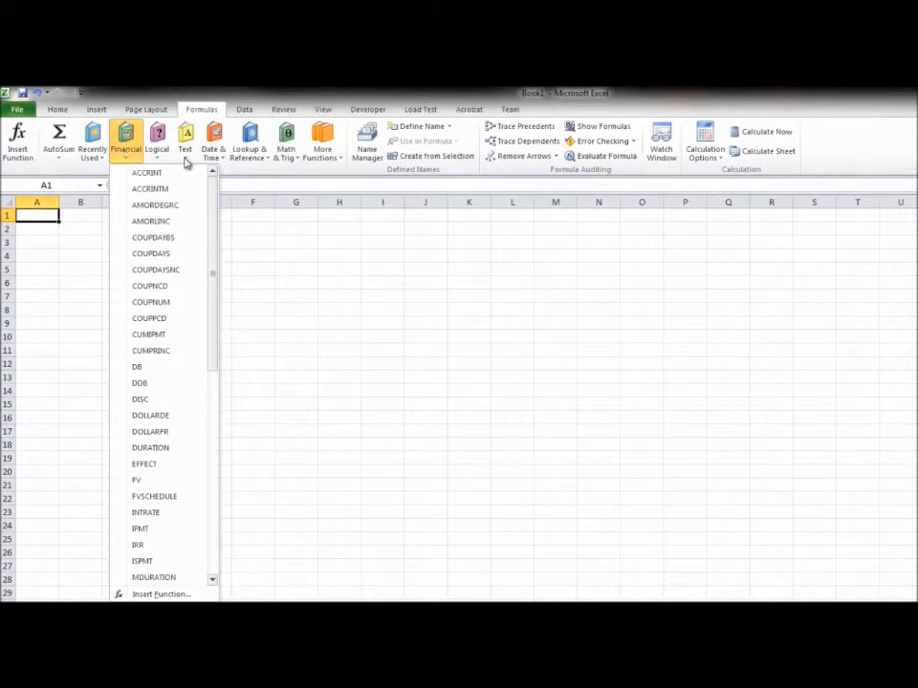
{"action": "left_click", "coordinate": [159, 151]}
{"action": "left_click", "coordinate": [185, 148]}
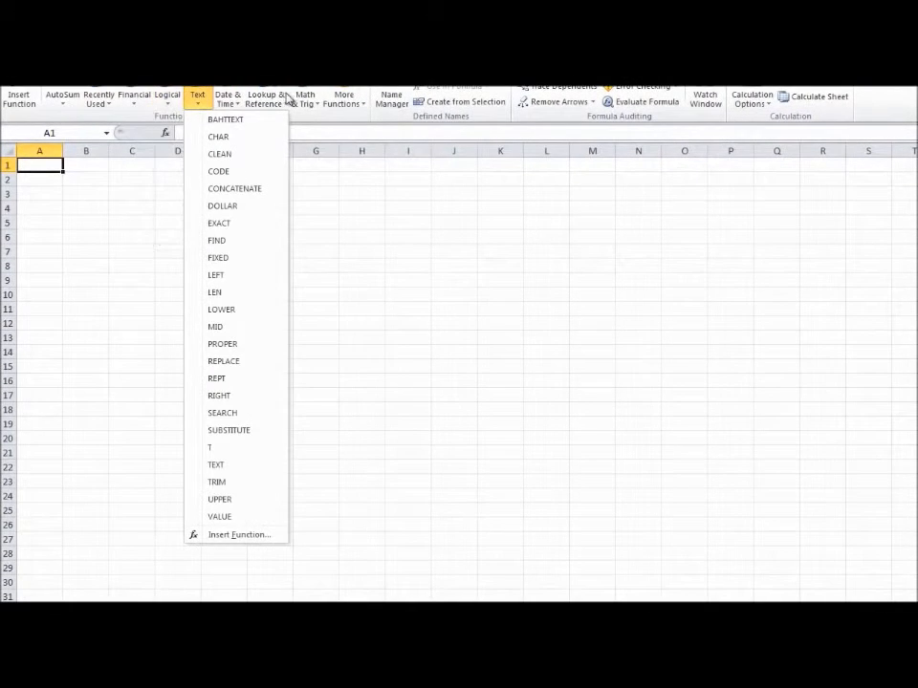
{"action": "left_click", "coordinate": [307, 103]}
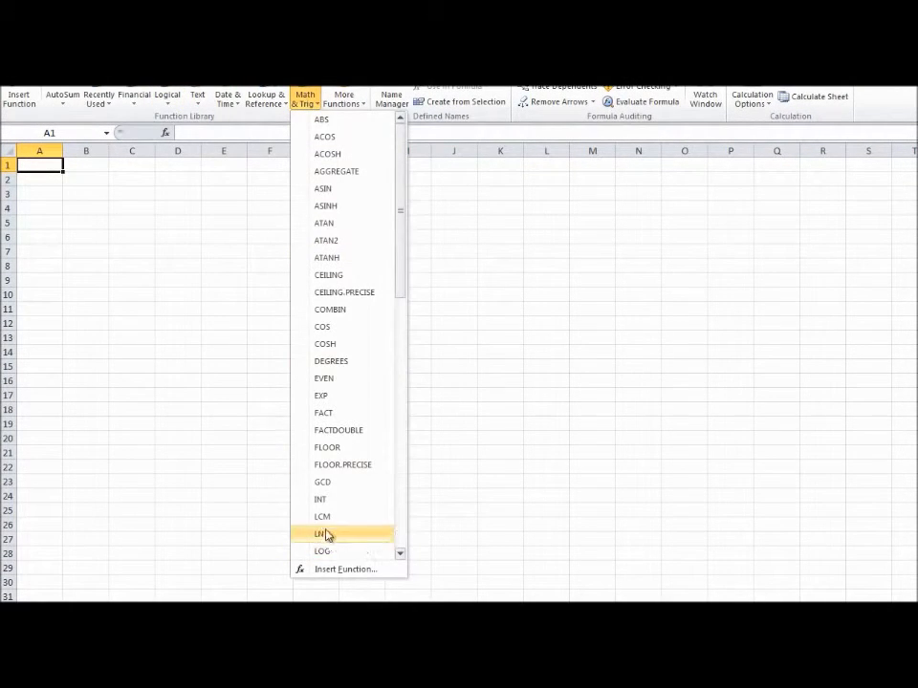
{"action": "scroll", "coordinate": [326, 531], "scroll_direction": "down", "scroll_amount": 8}
{"action": "scroll", "coordinate": [329, 527], "scroll_direction": "down", "scroll_amount": 4}
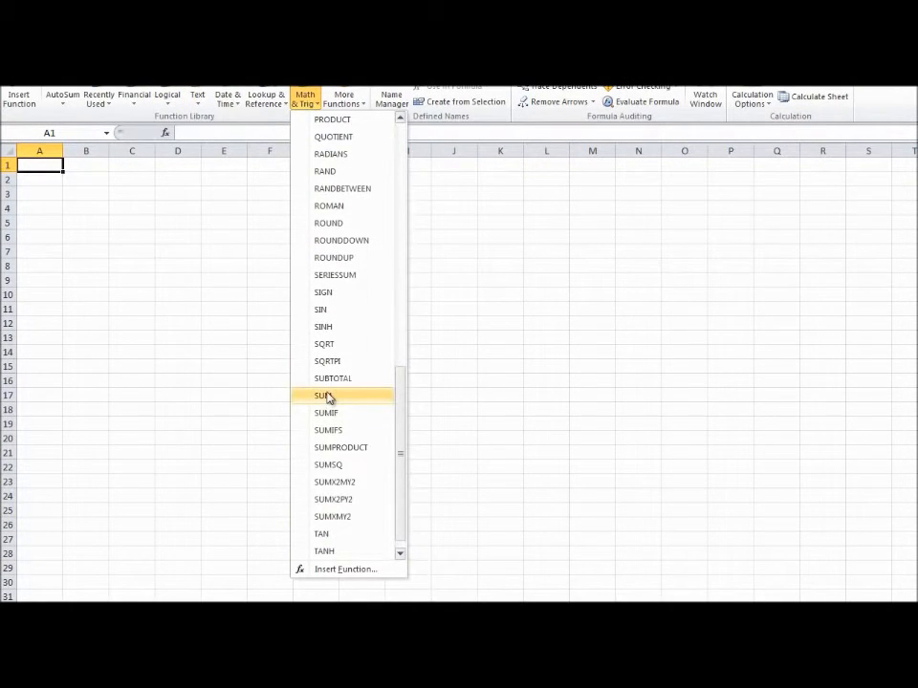
{"action": "scroll", "coordinate": [327, 397], "scroll_direction": "up", "scroll_amount": 1}
{"action": "scroll", "coordinate": [330, 420], "scroll_direction": "up", "scroll_amount": 9}
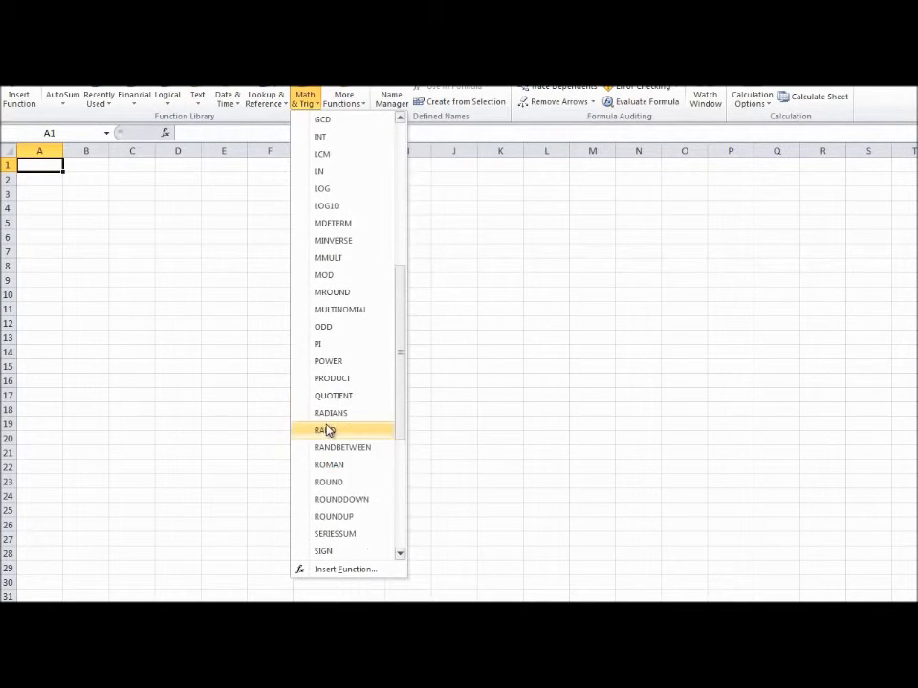
{"action": "scroll", "coordinate": [339, 328], "scroll_direction": "up", "scroll_amount": 2}
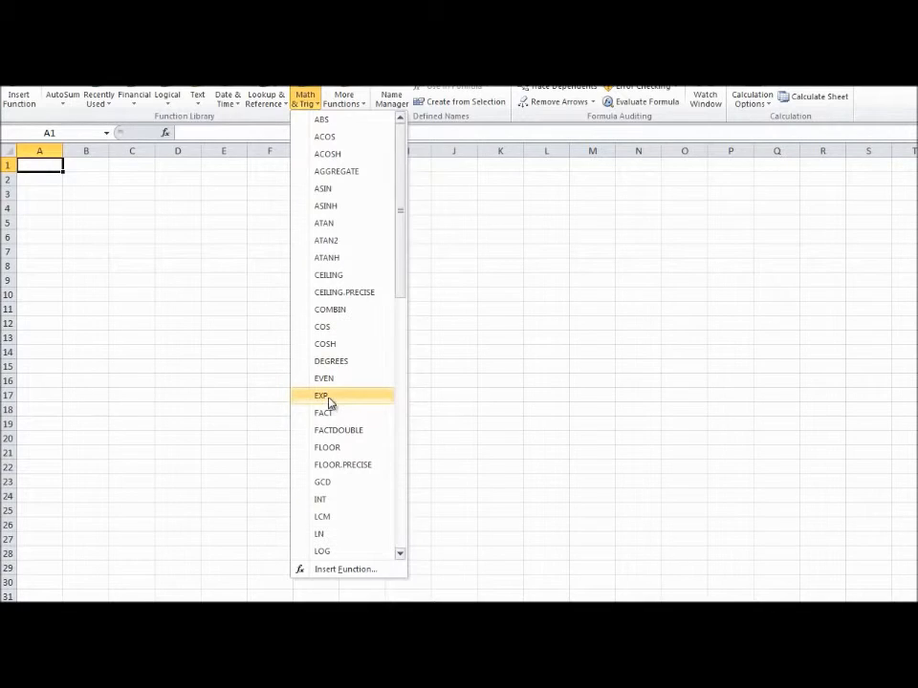
{"action": "scroll", "coordinate": [331, 405], "scroll_direction": "down", "scroll_amount": 1}
{"action": "scroll", "coordinate": [331, 409], "scroll_direction": "down", "scroll_amount": 7}
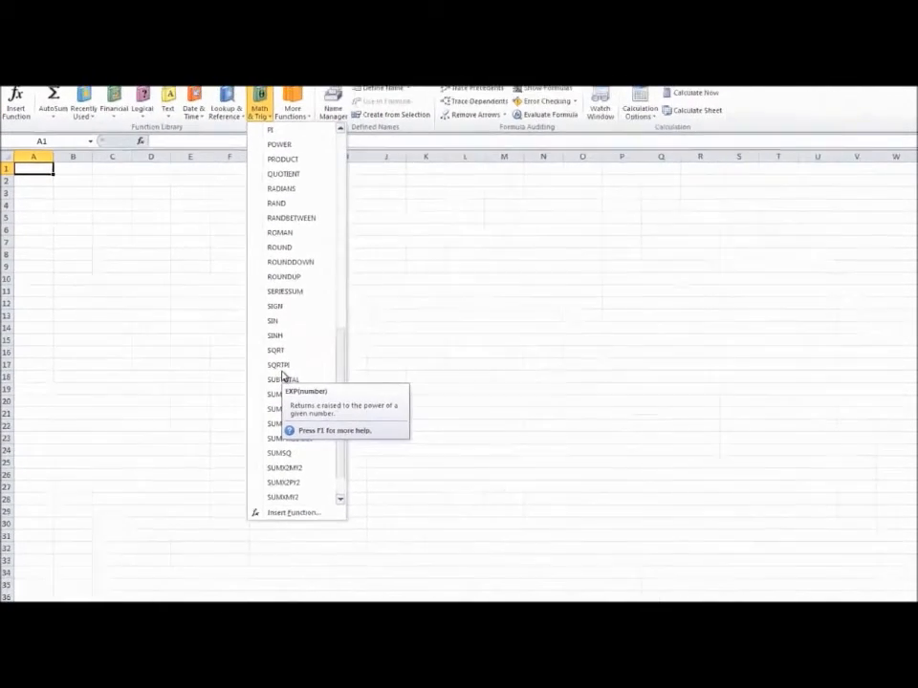
{"action": "left_click", "coordinate": [65, 226]}
{"action": "left_click", "coordinate": [27, 172]}
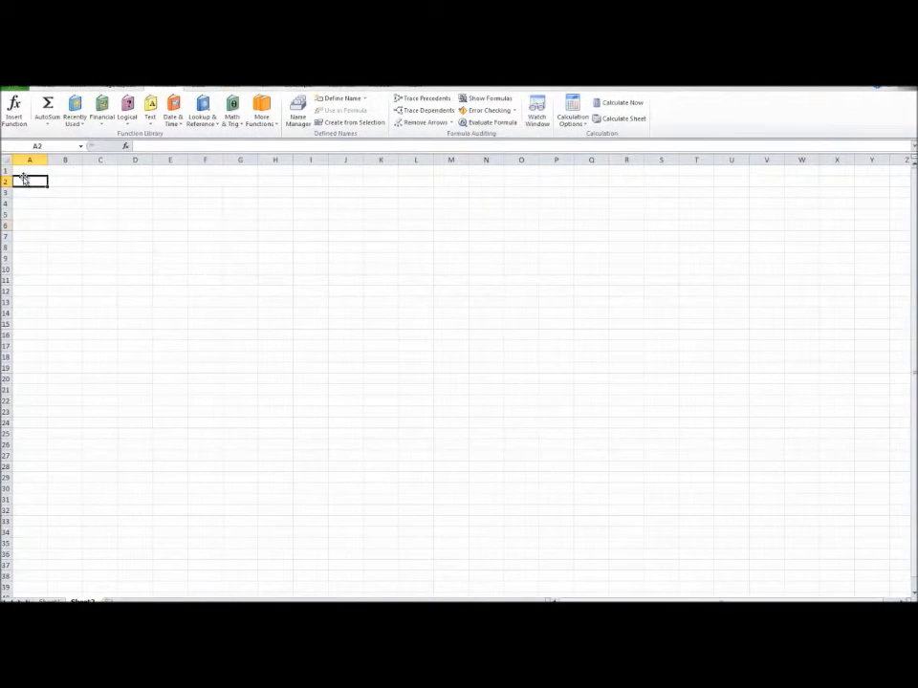
{"action": "type", "text": "="}
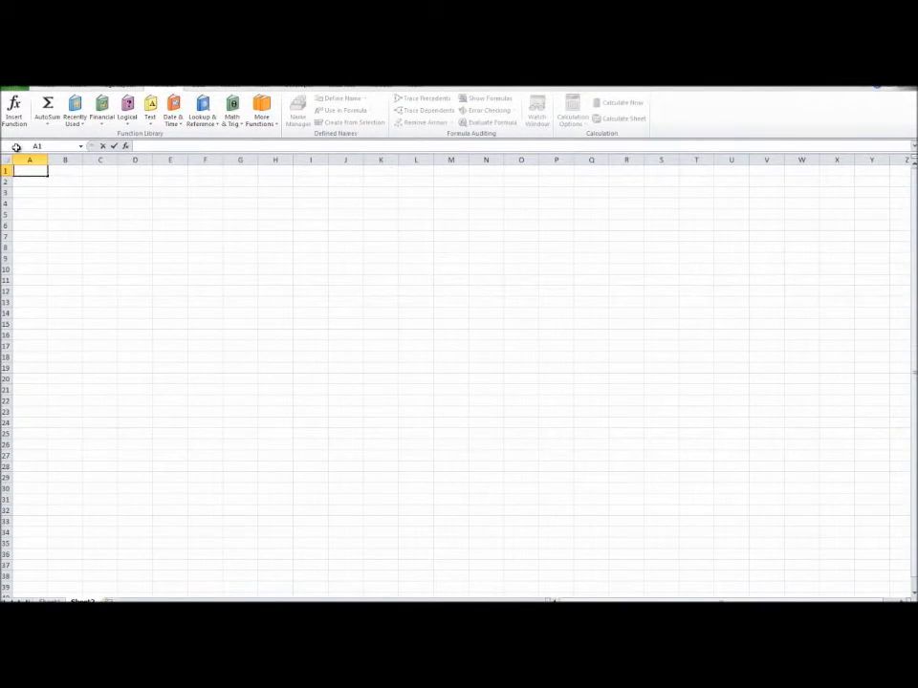
{"action": "left_click", "coordinate": [42, 193]}
{"action": "left_click", "coordinate": [138, 380]}
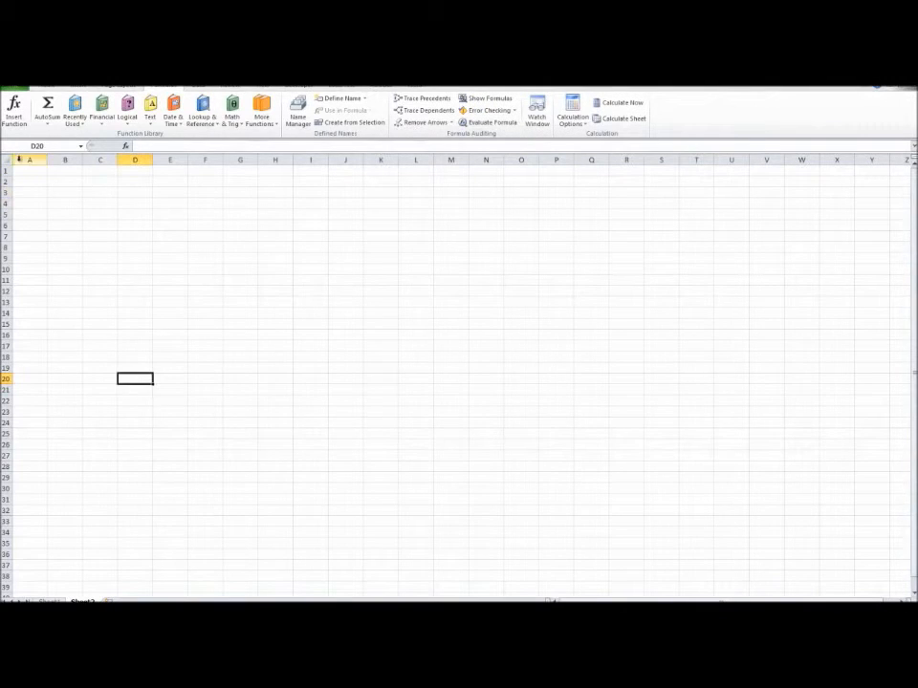
{"action": "left_click", "coordinate": [36, 217]}
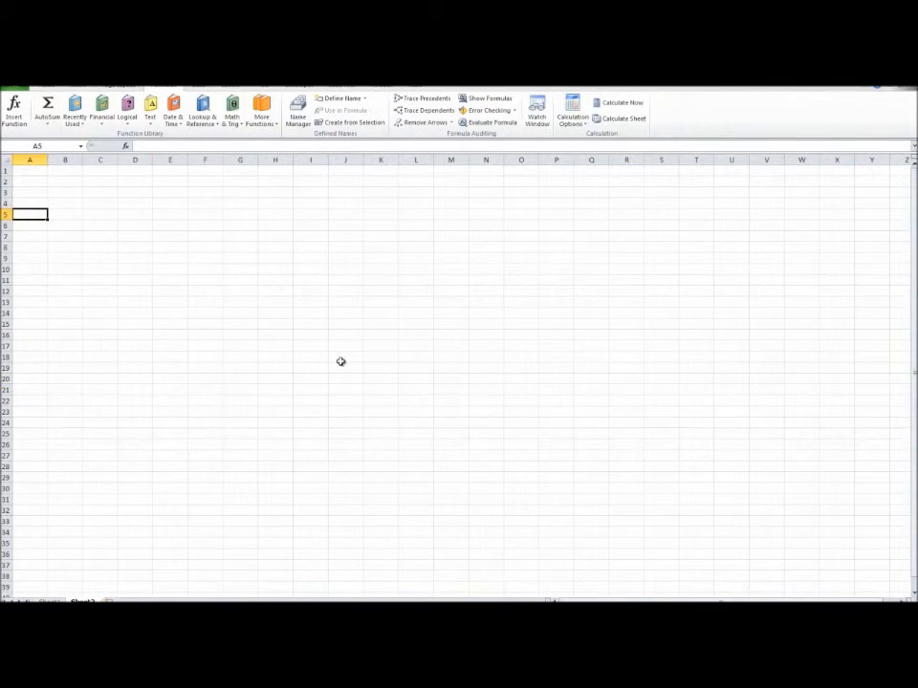
- Make the "8) Concotanating" row bold in the topic list on Sheet1
{"action": "left_click", "coordinate": [56, 88]}
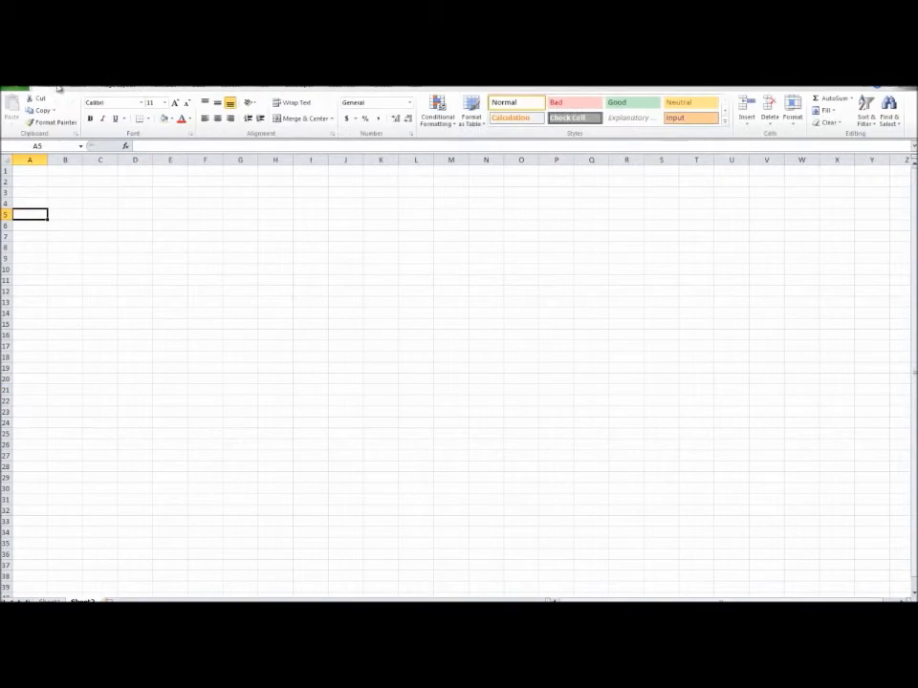
{"action": "left_click", "coordinate": [54, 599]}
{"action": "left_click", "coordinate": [6, 377]}
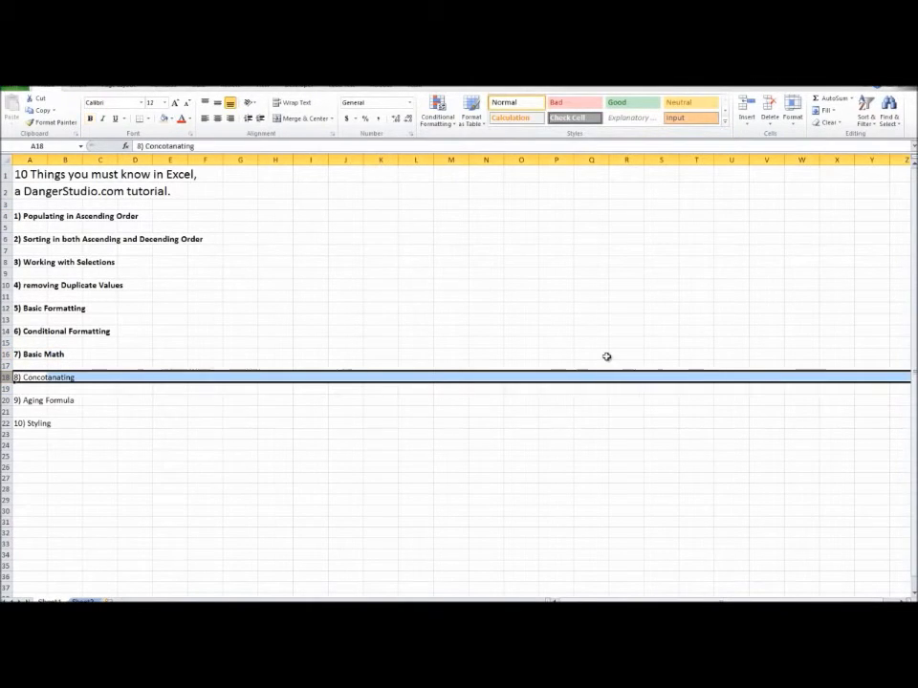
{"action": "left_click", "coordinate": [90, 119]}
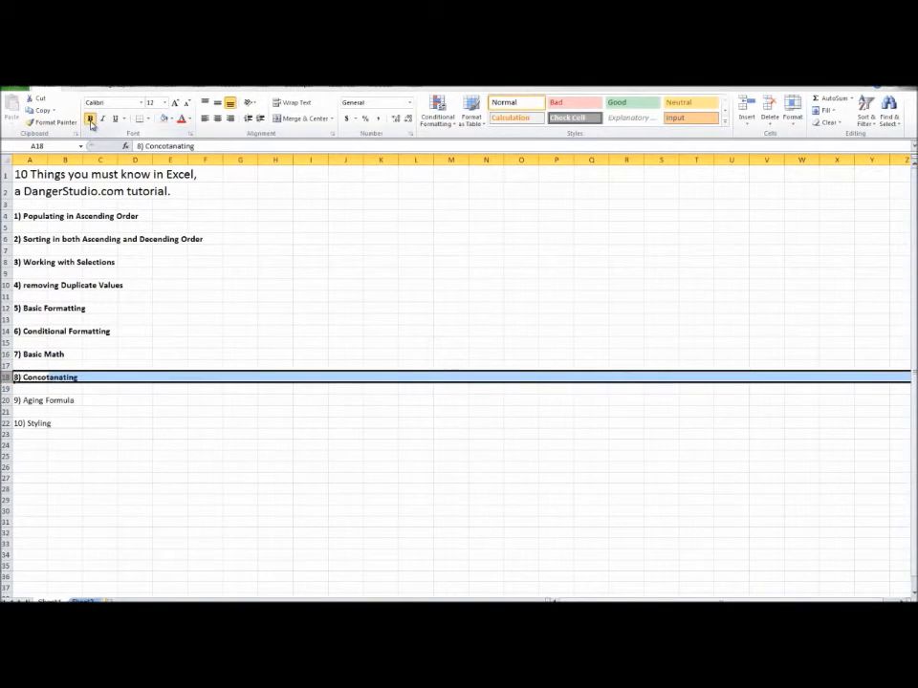
- Enter 718 in A1 of Sheet2 and copy it down through A10
{"action": "left_click", "coordinate": [81, 599]}
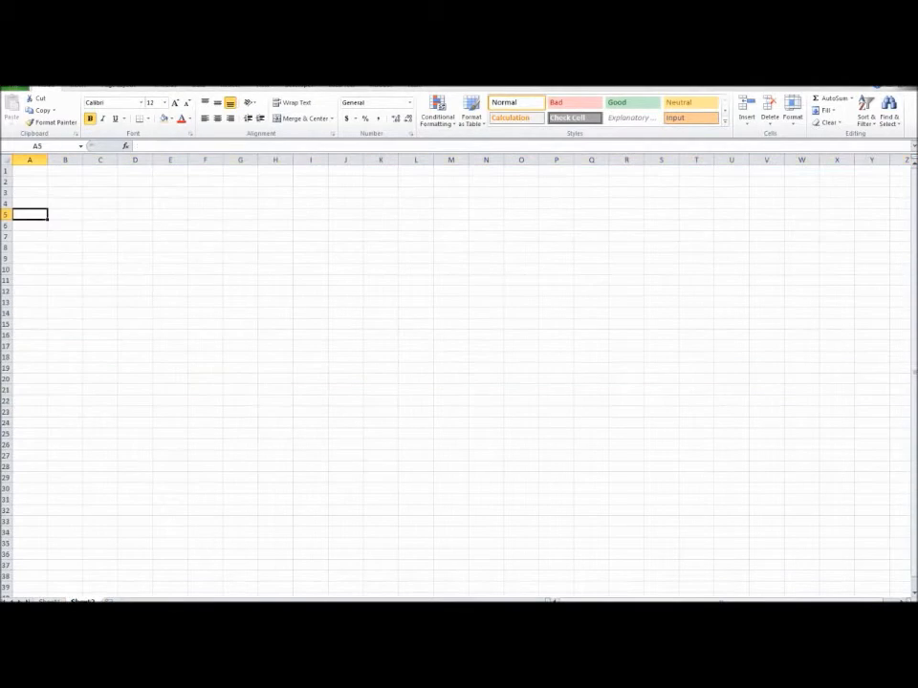
{"action": "left_click", "coordinate": [25, 170]}
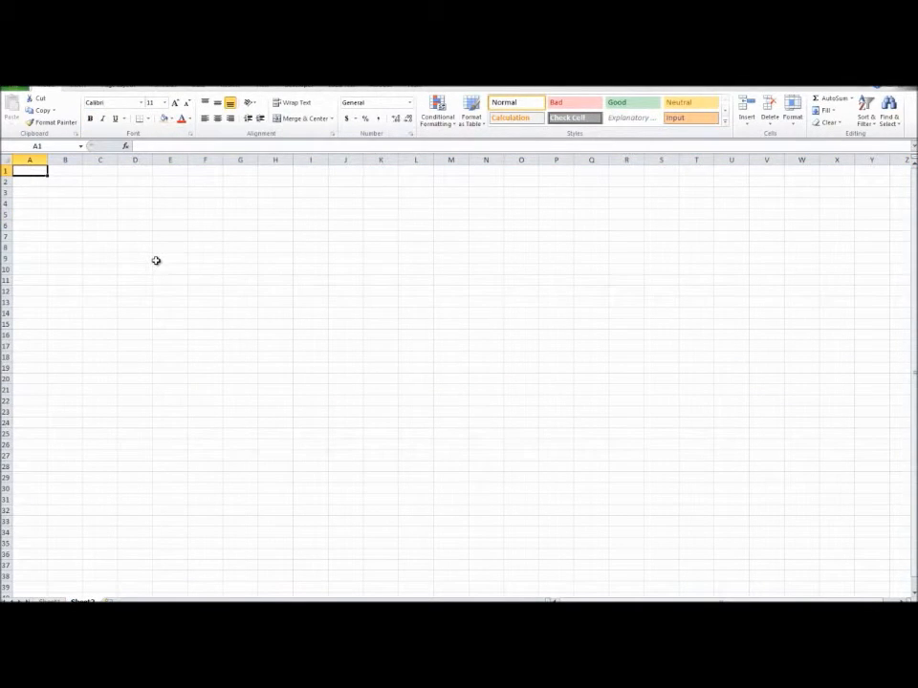
{"action": "type", "text": "718"}
{"action": "key", "text": "Return"}
{"action": "left_click", "coordinate": [40, 172]}
{"action": "left_click_drag", "start_coordinate": [47, 181], "coordinate": [45, 272]}
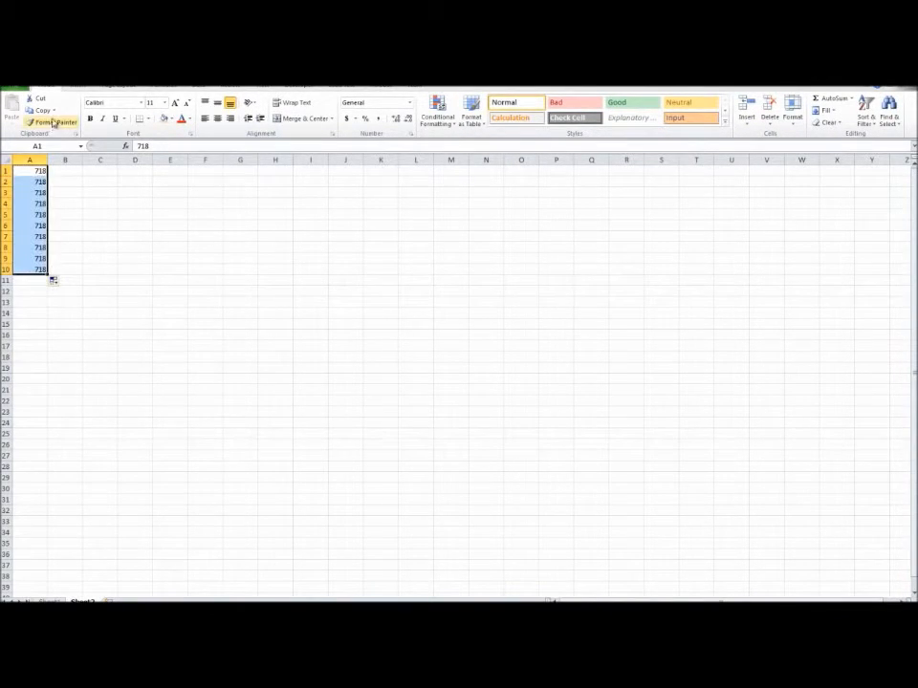
- Enter a seven-digit sample phone number in B1 and fill it down as an ascending series through B10
{"action": "left_click", "coordinate": [67, 171]}
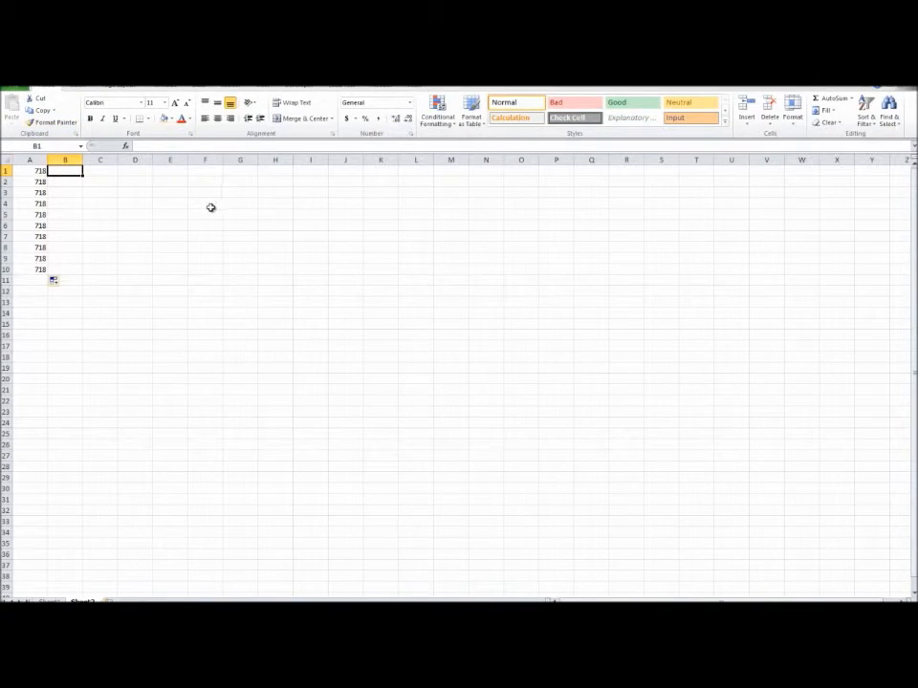
{"action": "type", "text": "555-5555"}
{"action": "key", "text": "Return"}
{"action": "left_click", "coordinate": [76, 172]}
{"action": "left_click_drag", "start_coordinate": [83, 175], "coordinate": [81, 274]}
{"action": "left_click", "coordinate": [75, 291]}
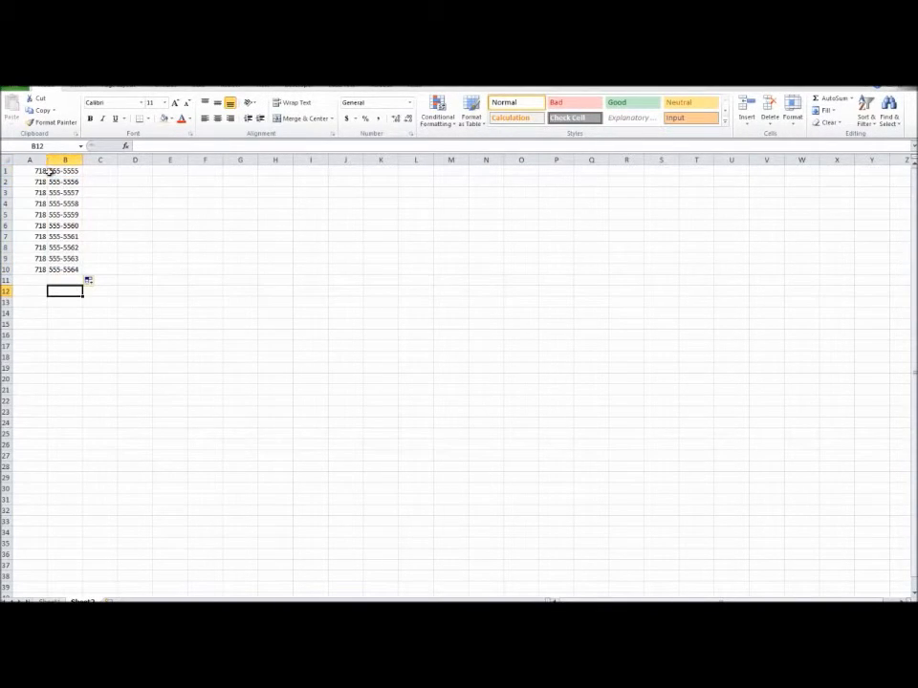
- Left-align the contents of column A
{"action": "left_click", "coordinate": [29, 160]}
{"action": "left_click", "coordinate": [203, 118]}
{"action": "left_click", "coordinate": [100, 324]}
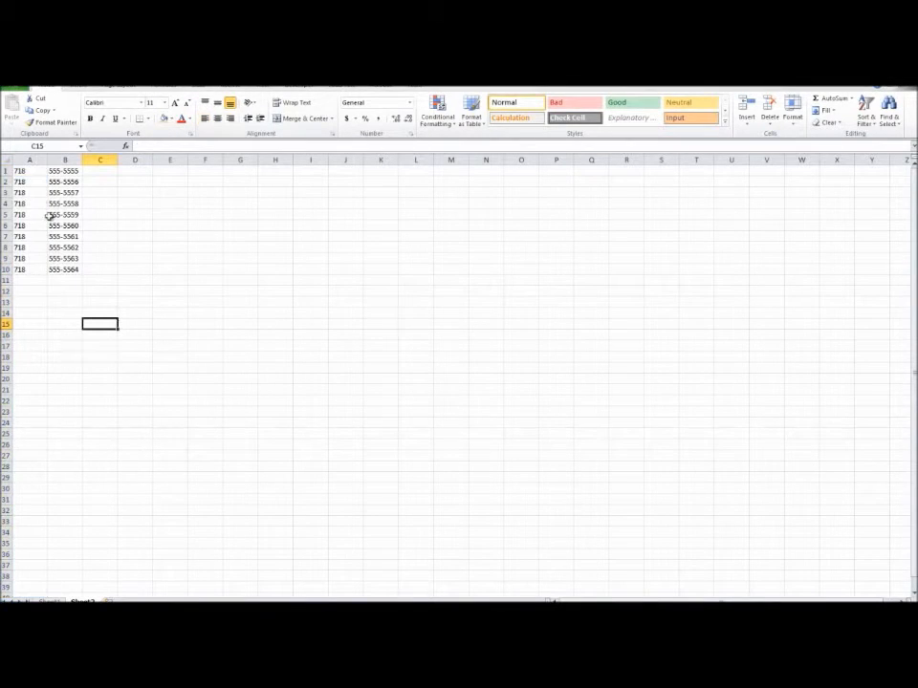
{"action": "left_click", "coordinate": [34, 172]}
{"action": "left_click", "coordinate": [56, 173]}
{"action": "left_click", "coordinate": [44, 181]}
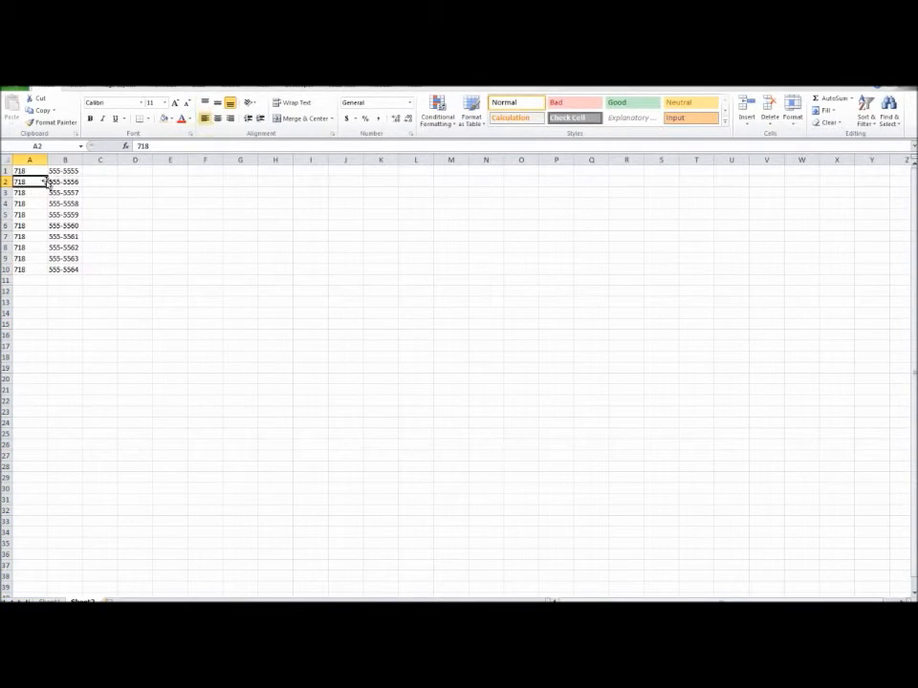
{"action": "left_click", "coordinate": [182, 226]}
{"action": "left_click", "coordinate": [91, 337]}
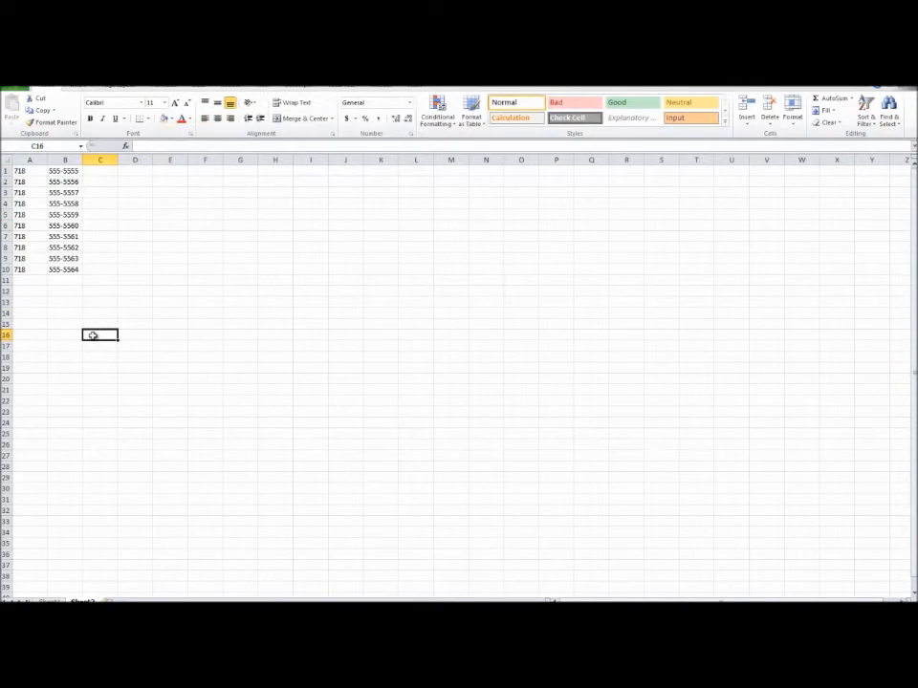
{"action": "left_click", "coordinate": [49, 304]}
{"action": "left_click_drag", "start_coordinate": [63, 270], "coordinate": [61, 172]}
{"action": "left_click", "coordinate": [49, 224]}
{"action": "left_click", "coordinate": [105, 193]}
{"action": "left_click", "coordinate": [91, 170]}
{"action": "left_click", "coordinate": [30, 171]}
{"action": "left_click", "coordinate": [65, 170]}
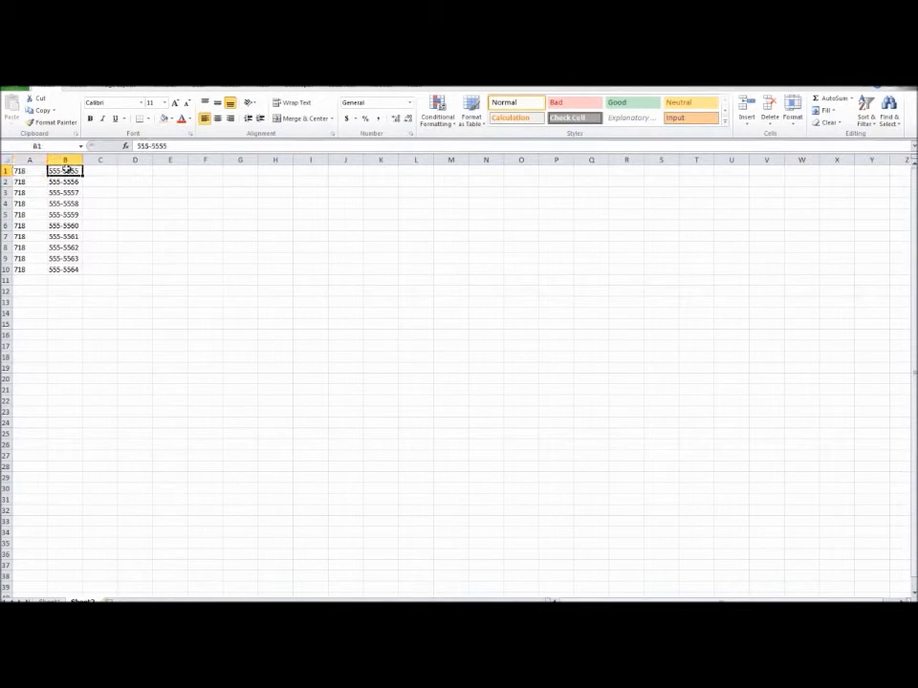
- Enter the formula =CONCATENATE(A1,B1) in C1 to join the area code with the phone number
{"action": "left_click", "coordinate": [99, 170]}
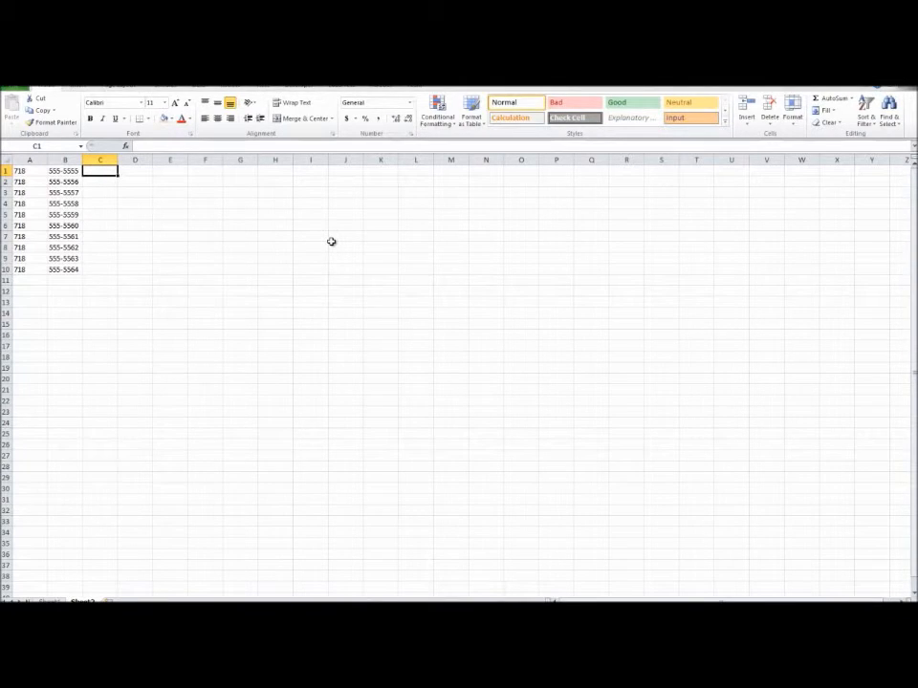
{"action": "type", "text": "=con"}
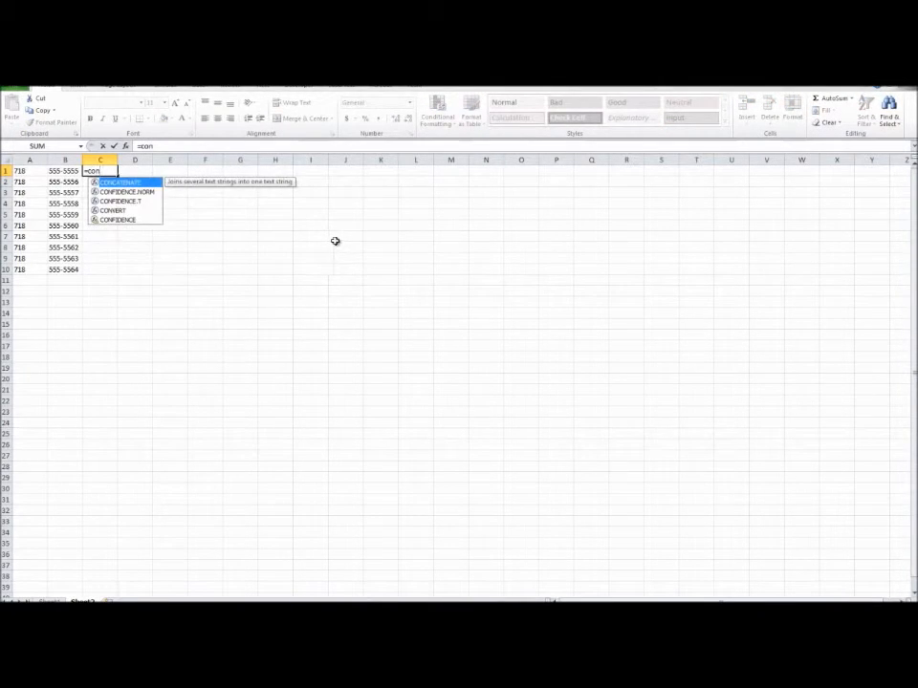
{"action": "double_click", "coordinate": [112, 181]}
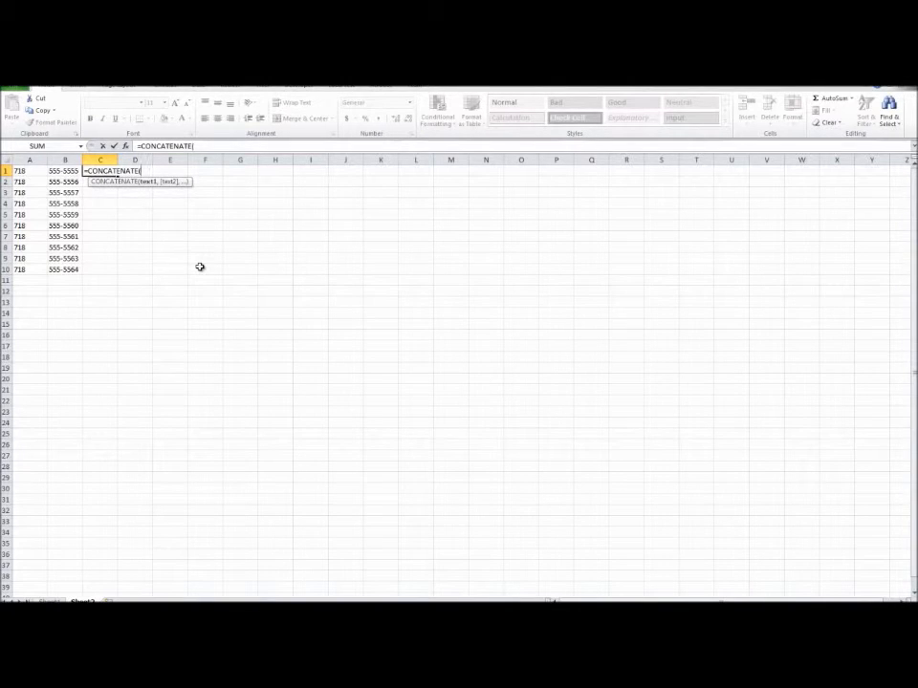
{"action": "type", "text": "A1,B1"}
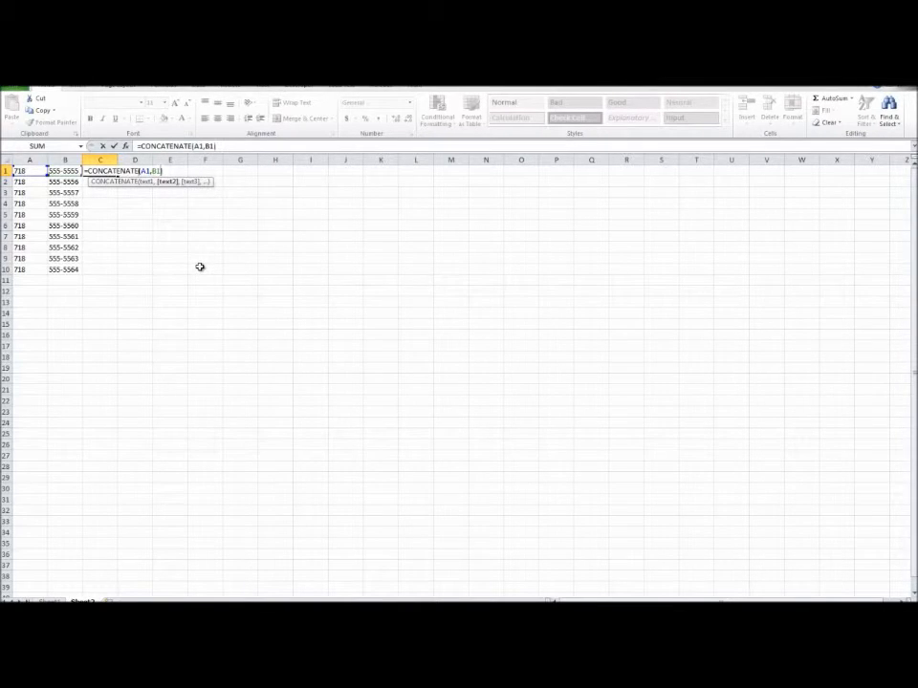
{"action": "key", "text": "Return"}
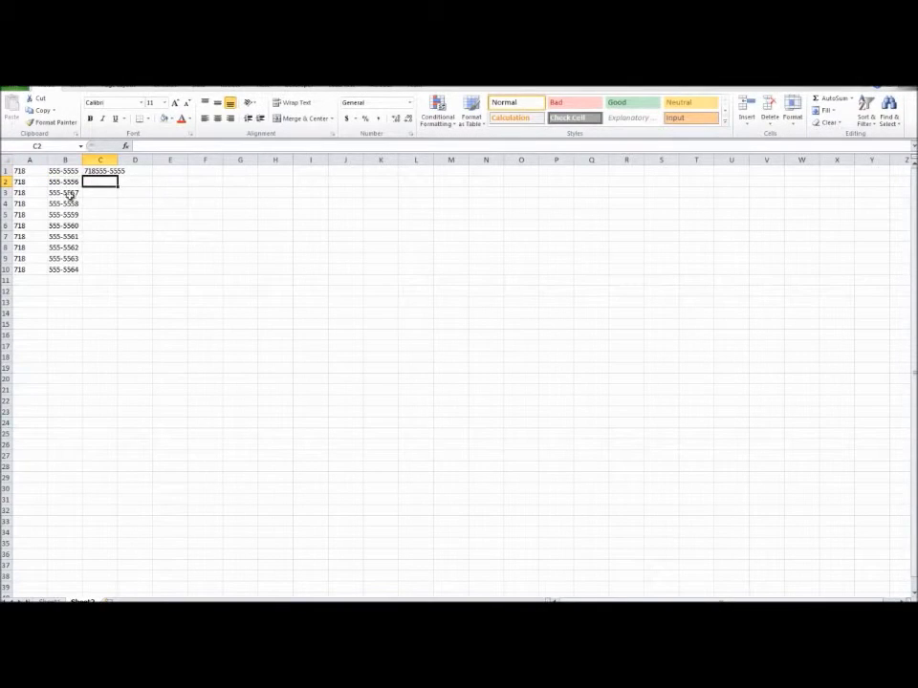
- Copy the CONCATENATE formula from C1 down through C10 and extend it into the empty rows through C23
{"action": "left_click_drag", "start_coordinate": [118, 174], "coordinate": [117, 272]}
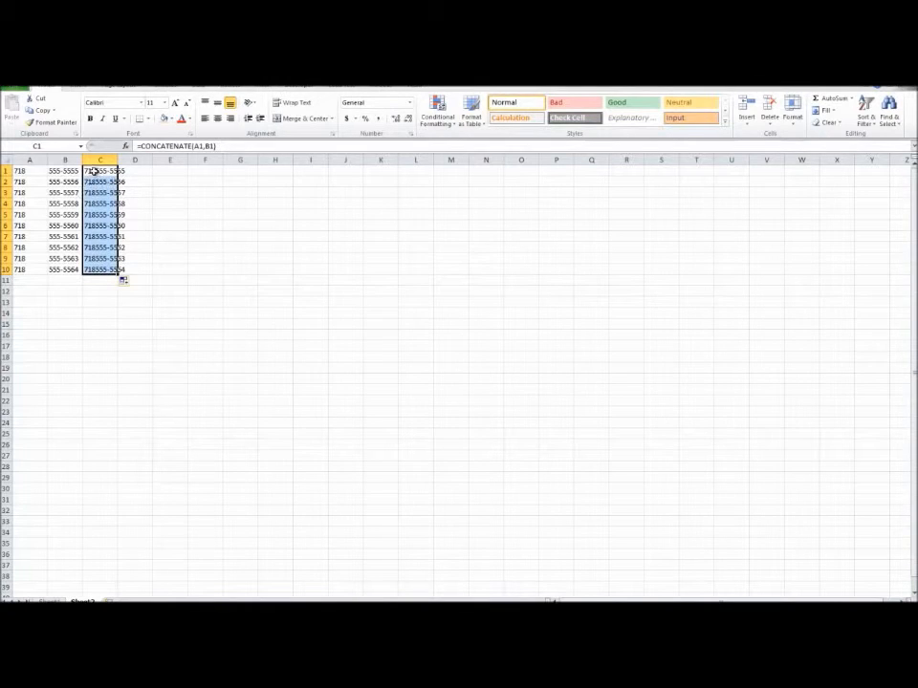
{"action": "left_click", "coordinate": [161, 220]}
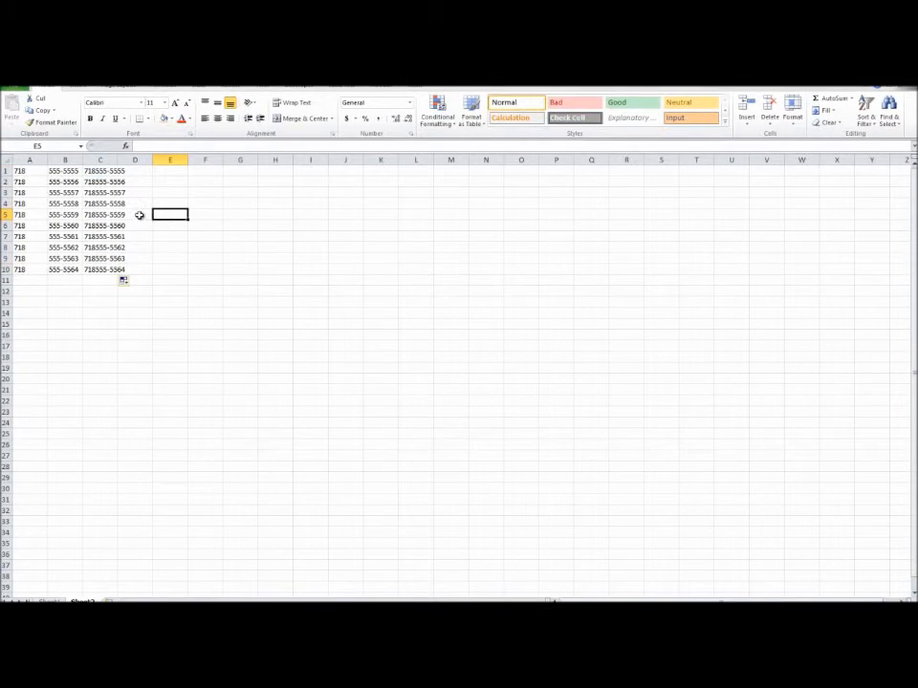
{"action": "left_click", "coordinate": [55, 237]}
{"action": "left_click", "coordinate": [114, 271]}
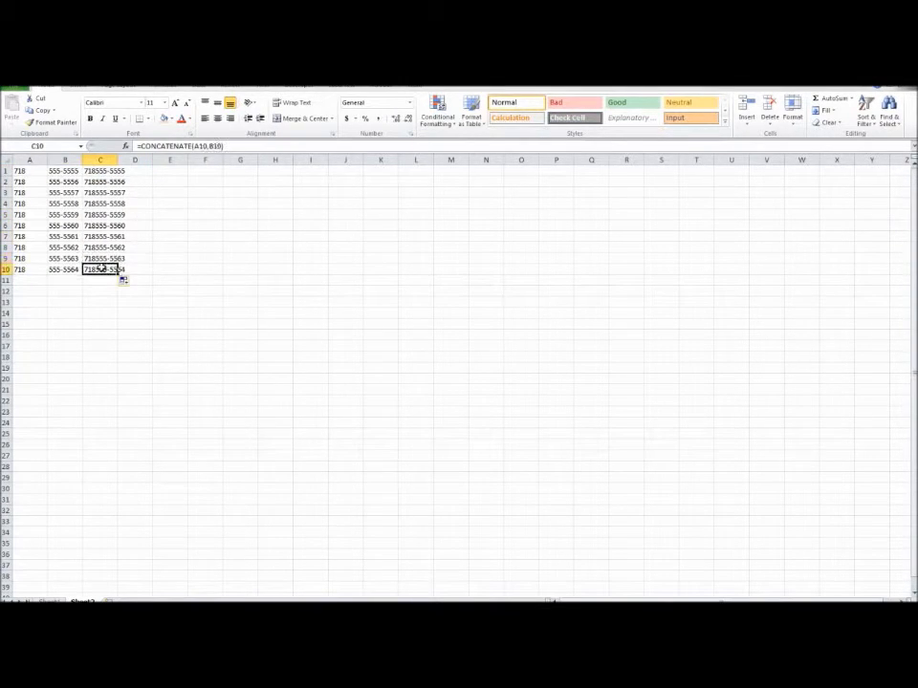
{"action": "left_click_drag", "start_coordinate": [122, 279], "coordinate": [123, 417]}
- Enter 1 in A11 and 2 in B11, and check the formula in C11
{"action": "left_click", "coordinate": [23, 279]}
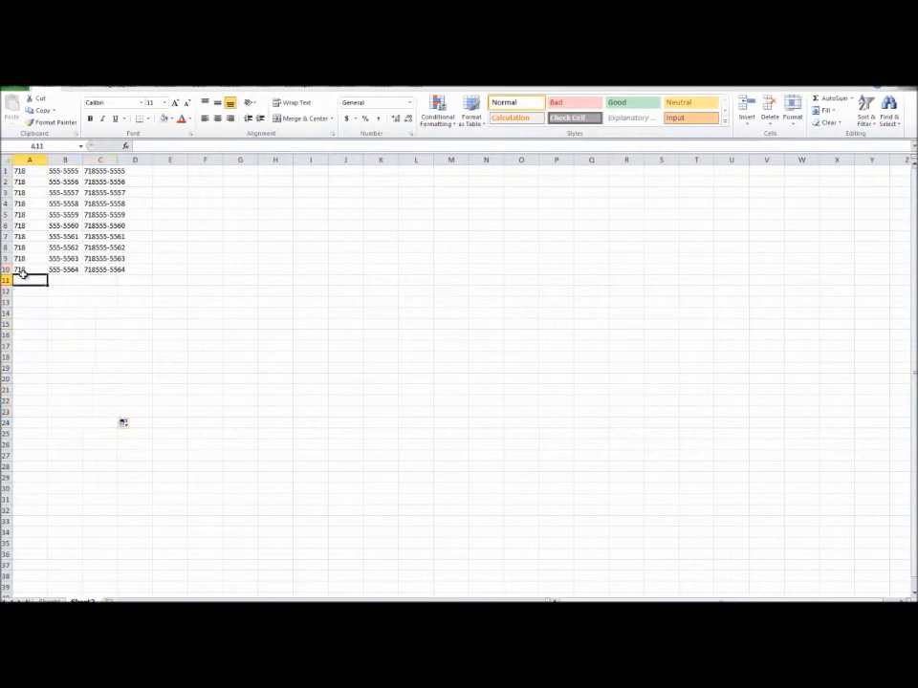
{"action": "type", "text": "1"}
{"action": "key", "text": "ctrl+Return"}
{"action": "left_click", "coordinate": [60, 280]}
{"action": "type", "text": "2"}
{"action": "left_click", "coordinate": [65, 313]}
{"action": "left_click", "coordinate": [100, 280]}
{"action": "left_click", "coordinate": [26, 301]}
{"action": "left_click", "coordinate": [26, 290]}
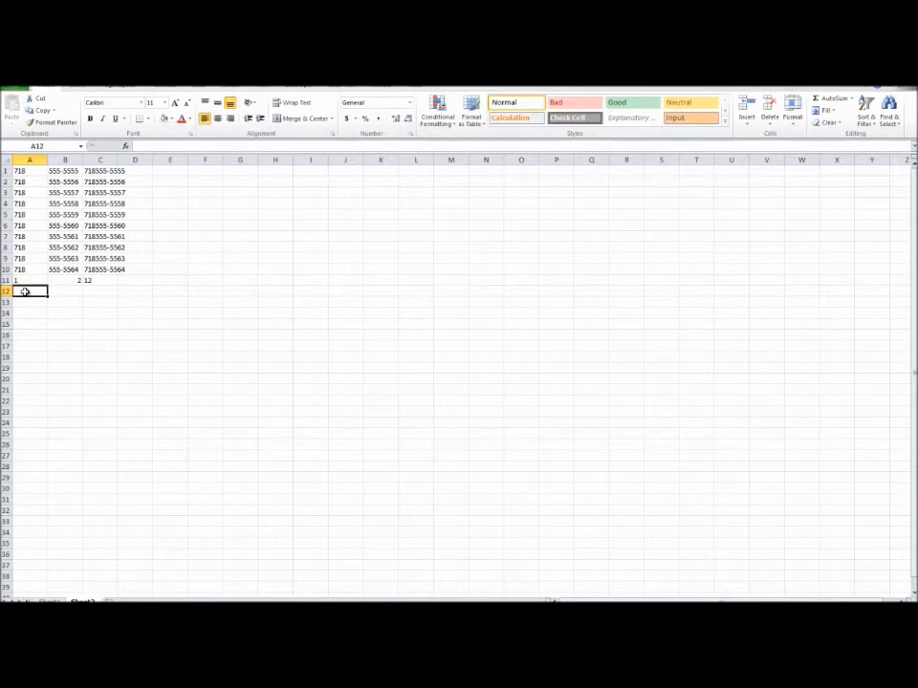
{"action": "left_click", "coordinate": [91, 280]}
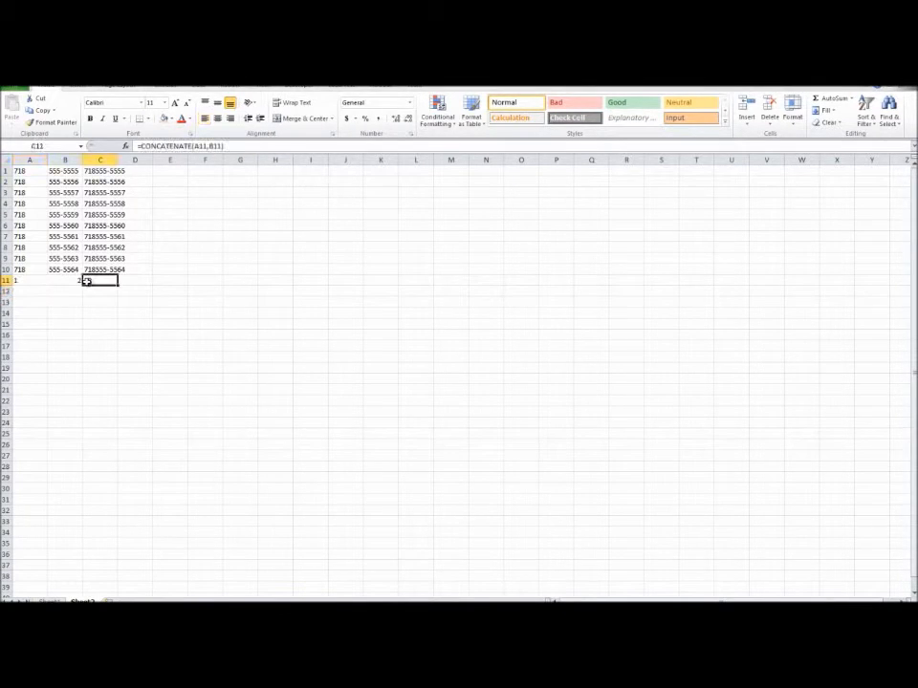
- Enter the text Abc in A12 and Efg in B12
{"action": "left_click", "coordinate": [39, 290]}
{"action": "type", "text": "Abc"}
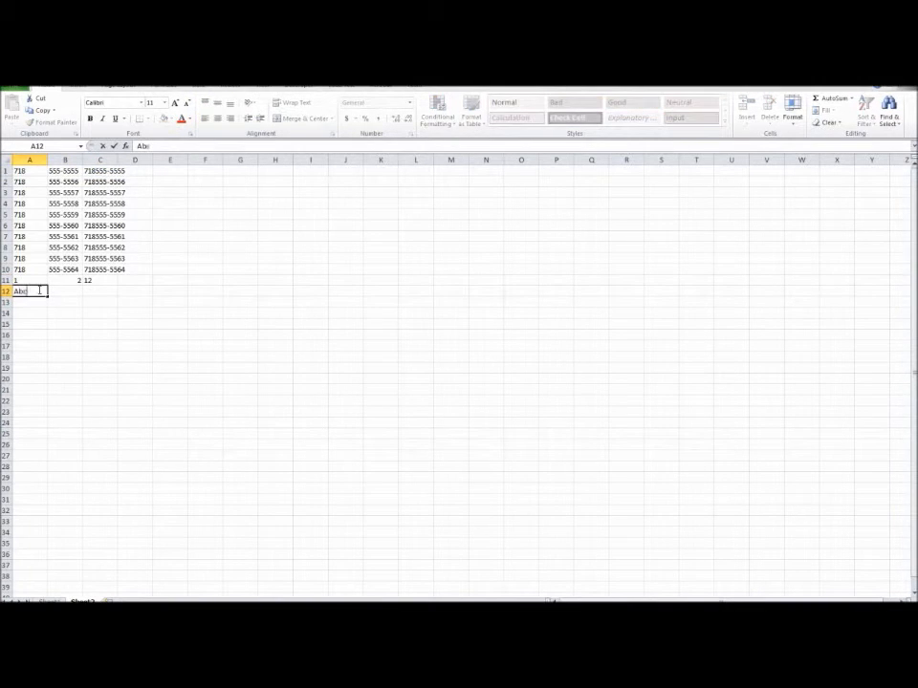
{"action": "key", "text": "Tab"}
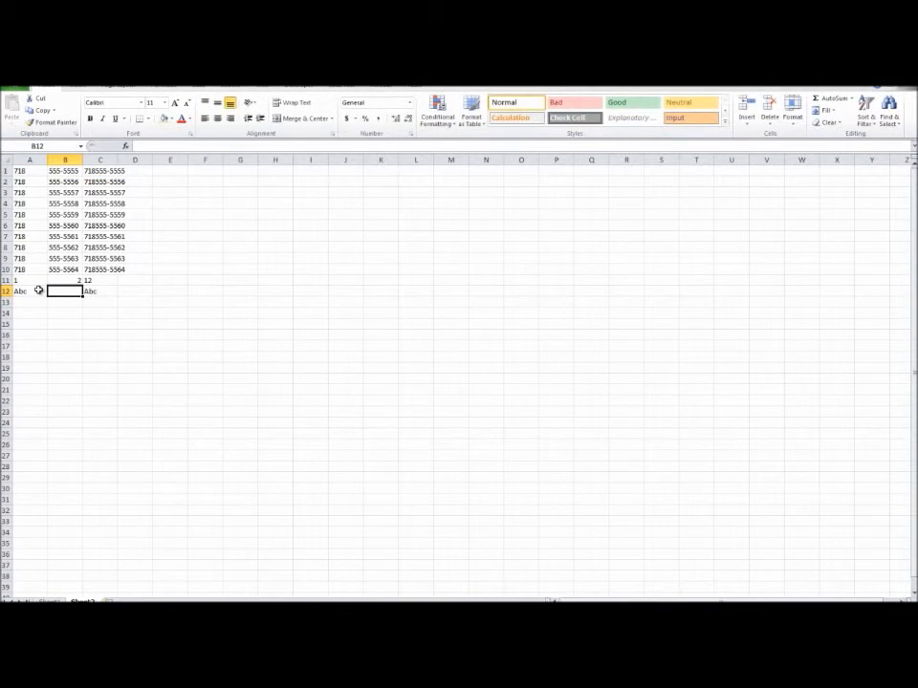
{"action": "type", "text": "Efg"}
{"action": "left_click", "coordinate": [198, 313]}
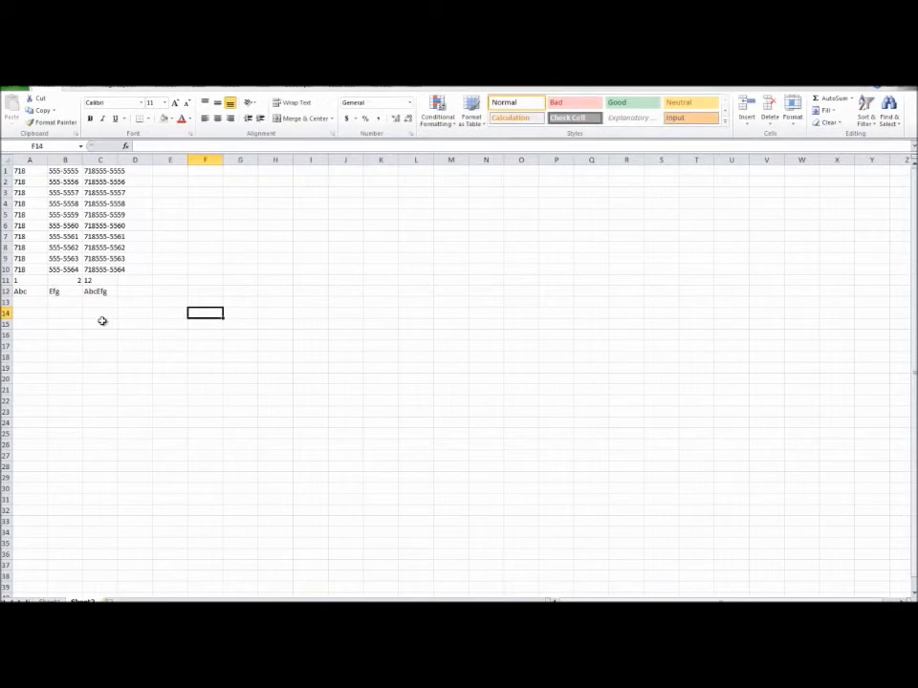
{"action": "left_click", "coordinate": [110, 292]}
{"action": "left_click_drag", "start_coordinate": [111, 324], "coordinate": [19, 169]}
{"action": "left_click", "coordinate": [219, 290]}
{"action": "left_click_drag", "start_coordinate": [39, 290], "coordinate": [100, 291]}
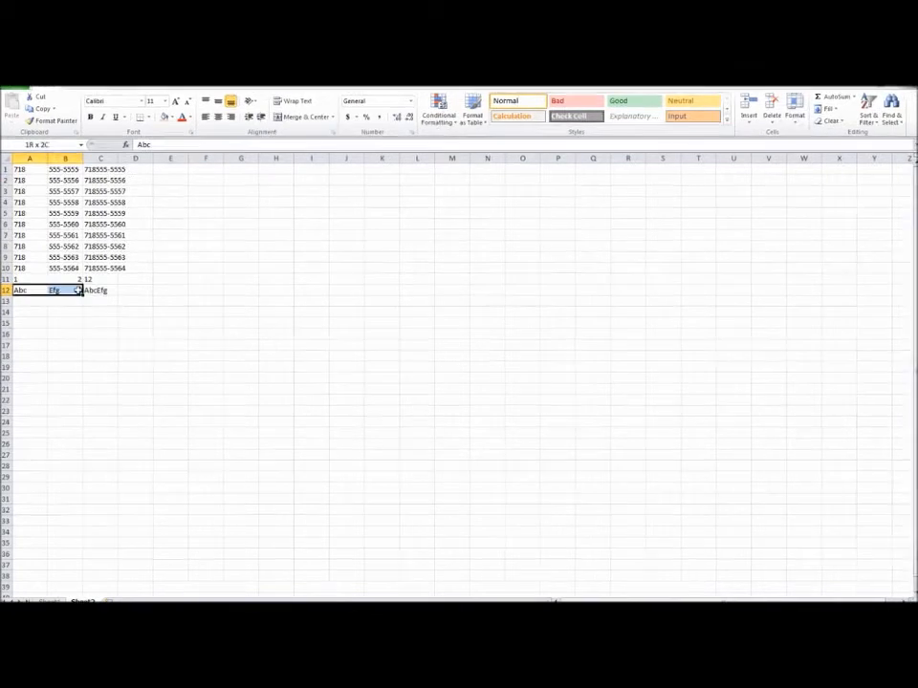
{"action": "left_click", "coordinate": [97, 444]}
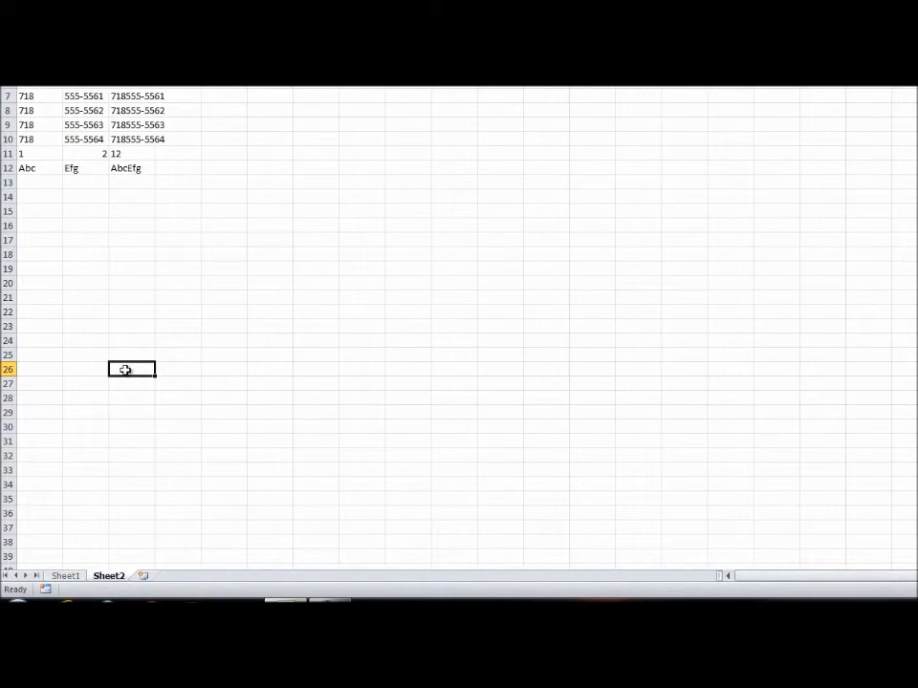
- Extend the CONCATENATE formula from C10 down through C38
{"action": "left_click", "coordinate": [114, 138]}
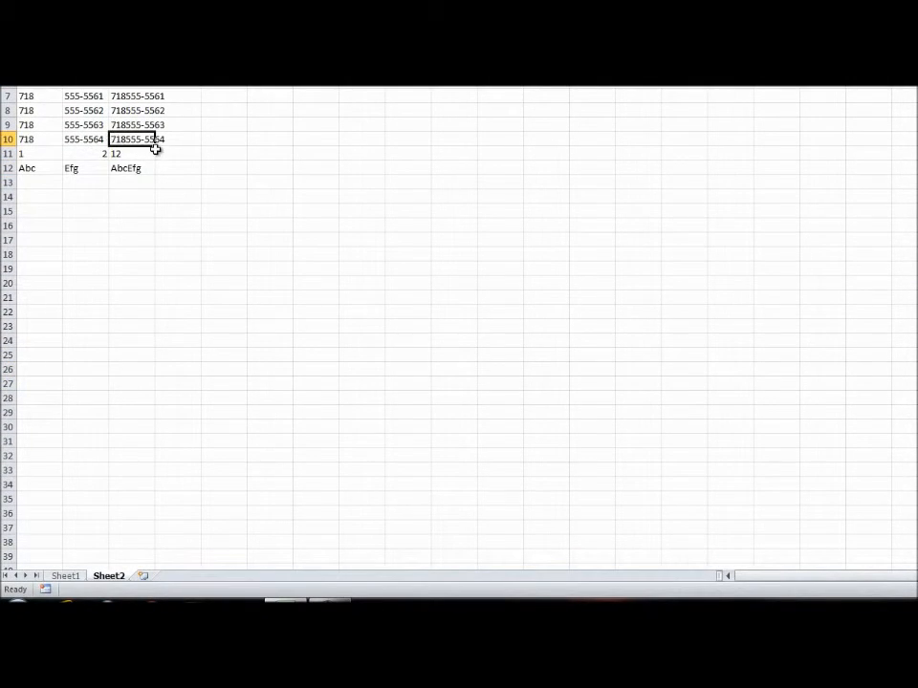
{"action": "left_click_drag", "start_coordinate": [155, 145], "coordinate": [160, 554]}
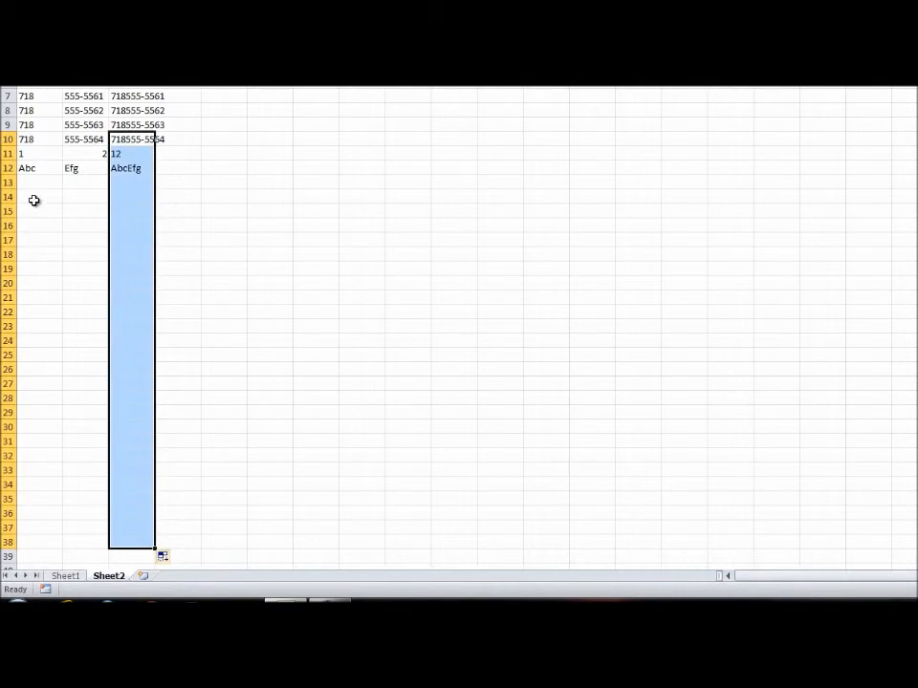
{"action": "left_click_drag", "start_coordinate": [32, 199], "coordinate": [34, 409]}
{"action": "left_click_drag", "start_coordinate": [83, 198], "coordinate": [90, 452]}
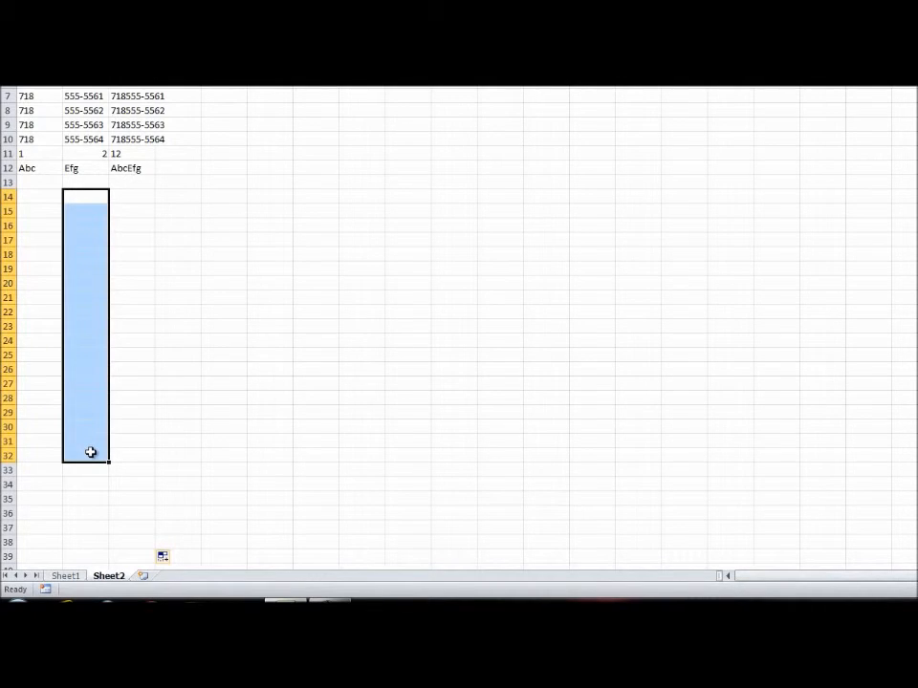
{"action": "left_click", "coordinate": [91, 442]}
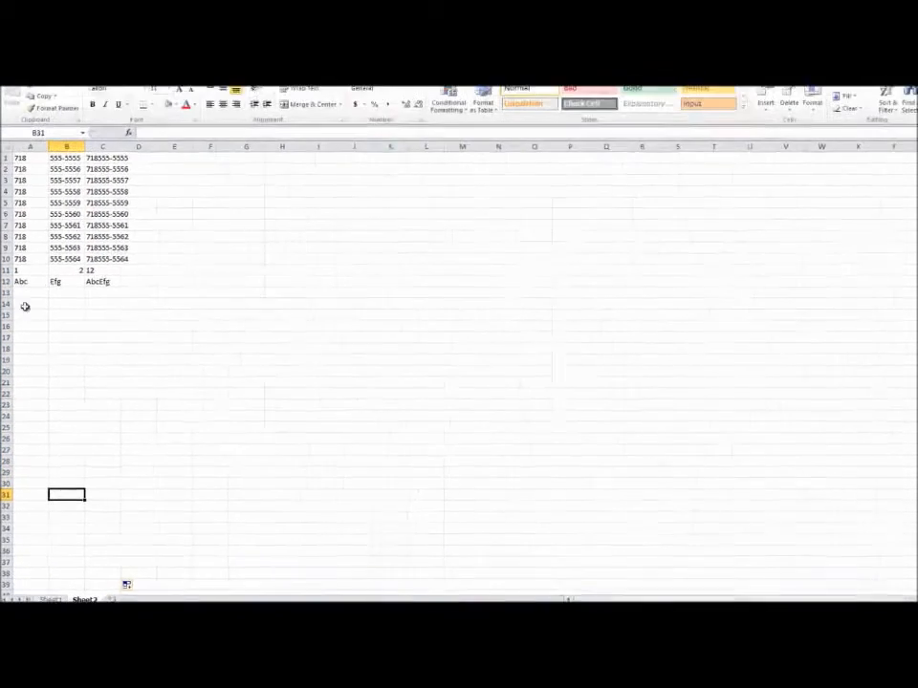
- Clear all the rows of concatenation sample data from Sheet2
{"action": "left_click_drag", "start_coordinate": [6, 170], "coordinate": [153, 513]}
{"action": "right_click", "coordinate": [125, 406]}
{"action": "left_click", "coordinate": [152, 489]}
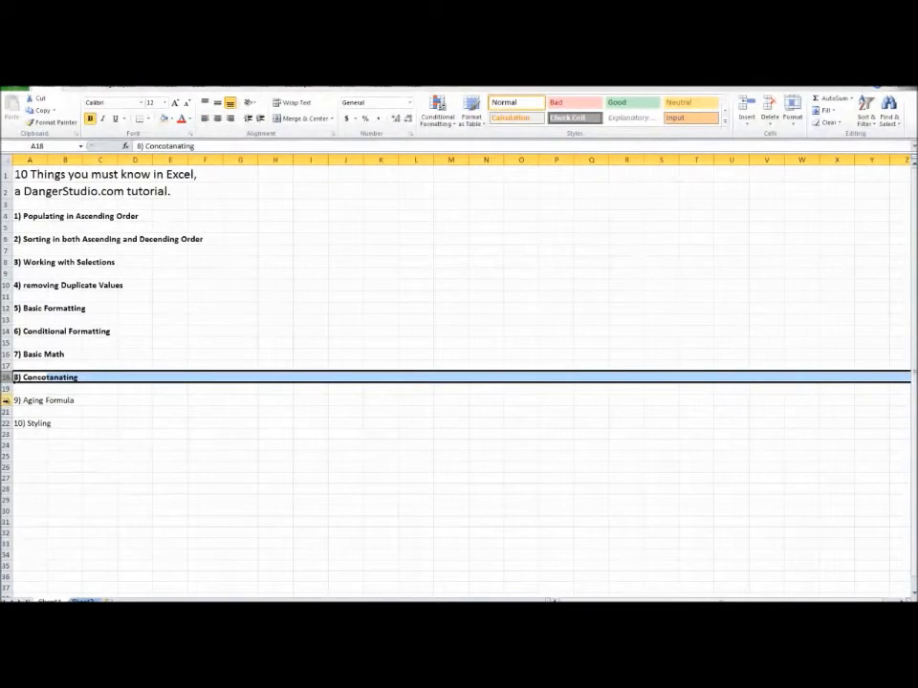
- Make the "9) Aging Formula" row bold in the topic list on Sheet1
{"action": "left_click", "coordinate": [6, 399]}
{"action": "left_click", "coordinate": [90, 118]}
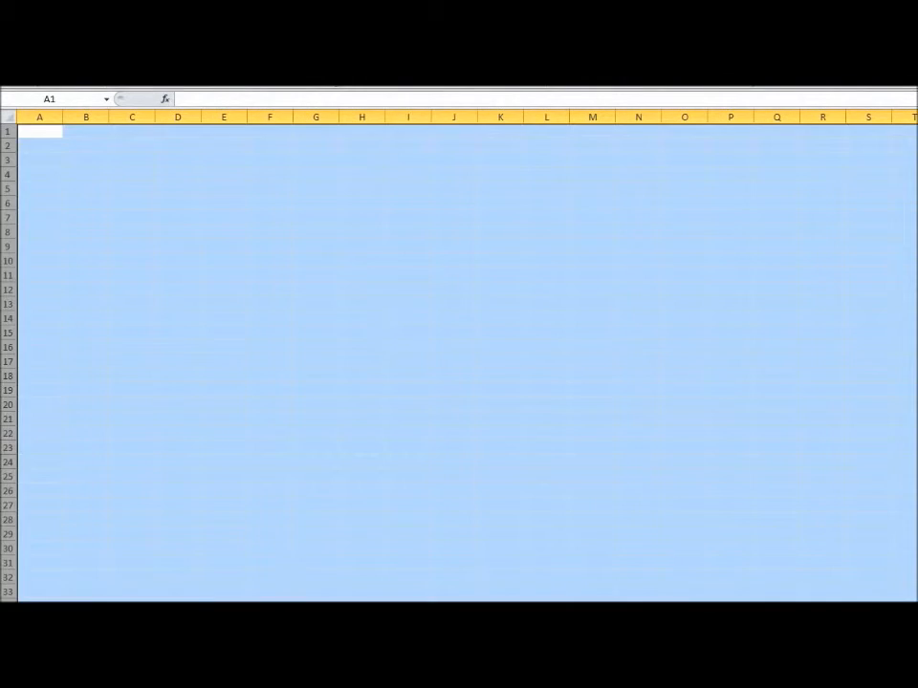
{"action": "left_click_drag", "start_coordinate": [102, 209], "coordinate": [86, 217]}
{"action": "left_click", "coordinate": [39, 131]}
{"action": "left_click", "coordinate": [79, 131]}
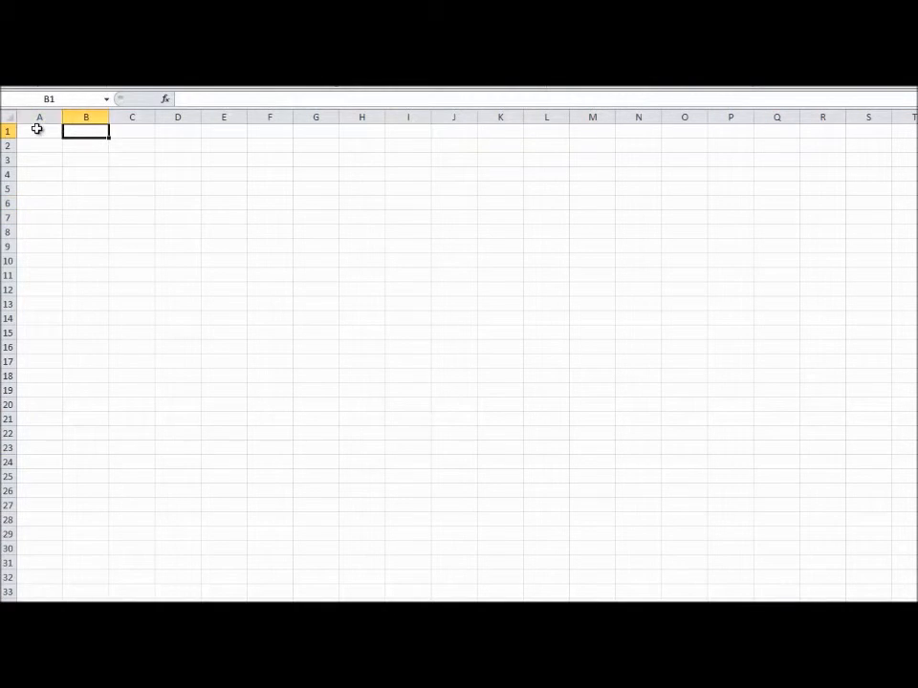
- Enter the date 1/1/1982 in cell A1 of the blank sheet
{"action": "left_click", "coordinate": [37, 130]}
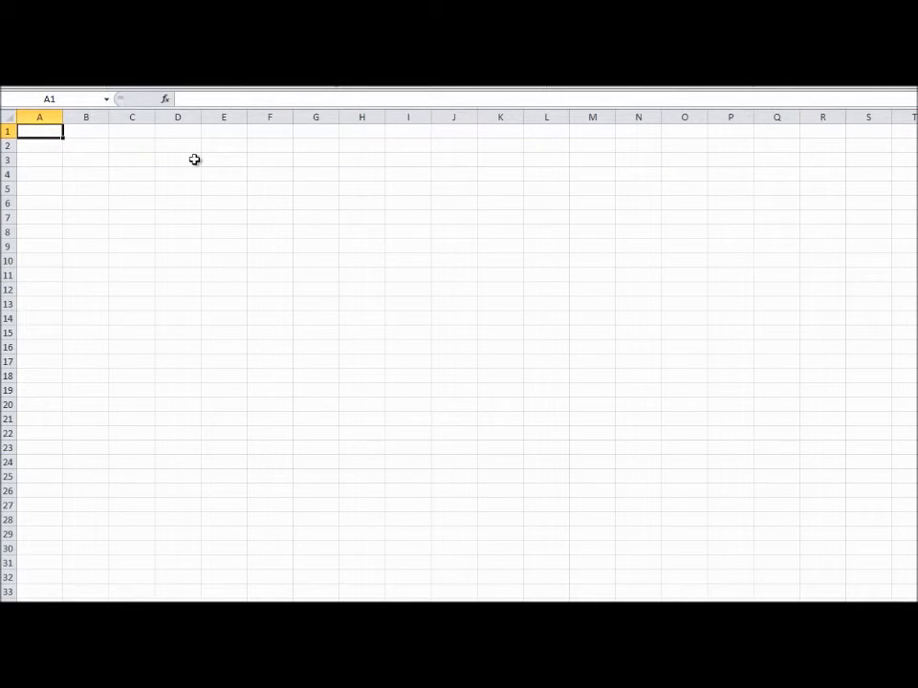
{"action": "type", "text": "1/1/19"}
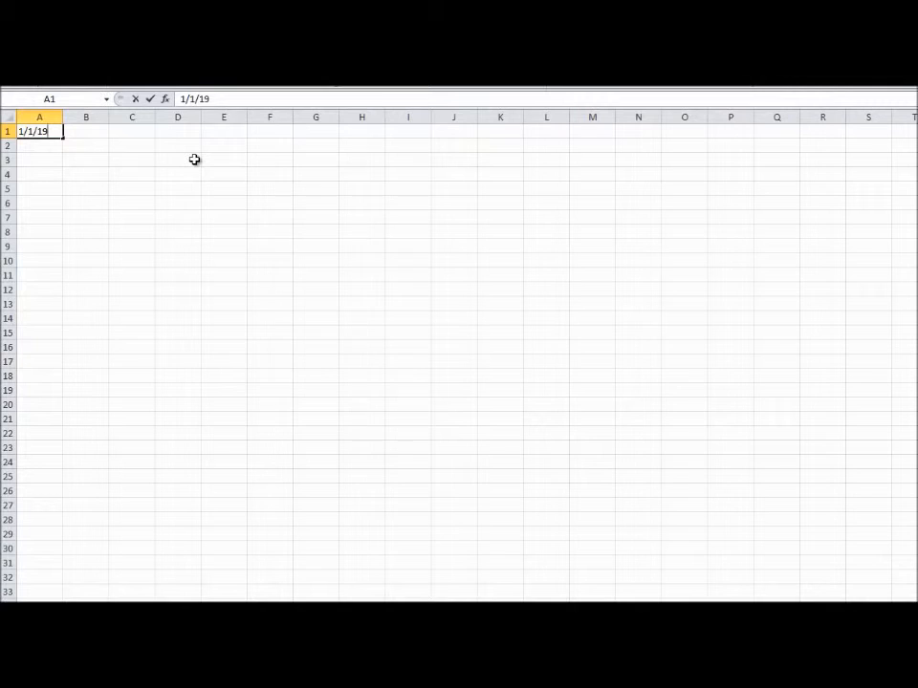
{"action": "left_click", "coordinate": [194, 160]}
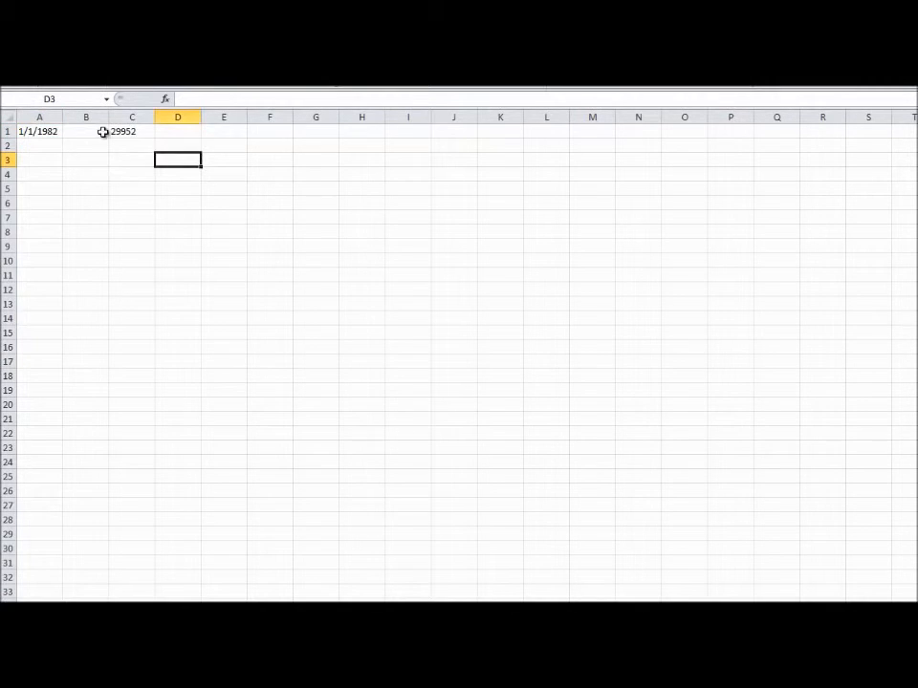
- Clear the stray number from C1 and delete the whole of column C
{"action": "left_click", "coordinate": [111, 132]}
{"action": "key", "text": "Delete"}
{"action": "left_click", "coordinate": [85, 159]}
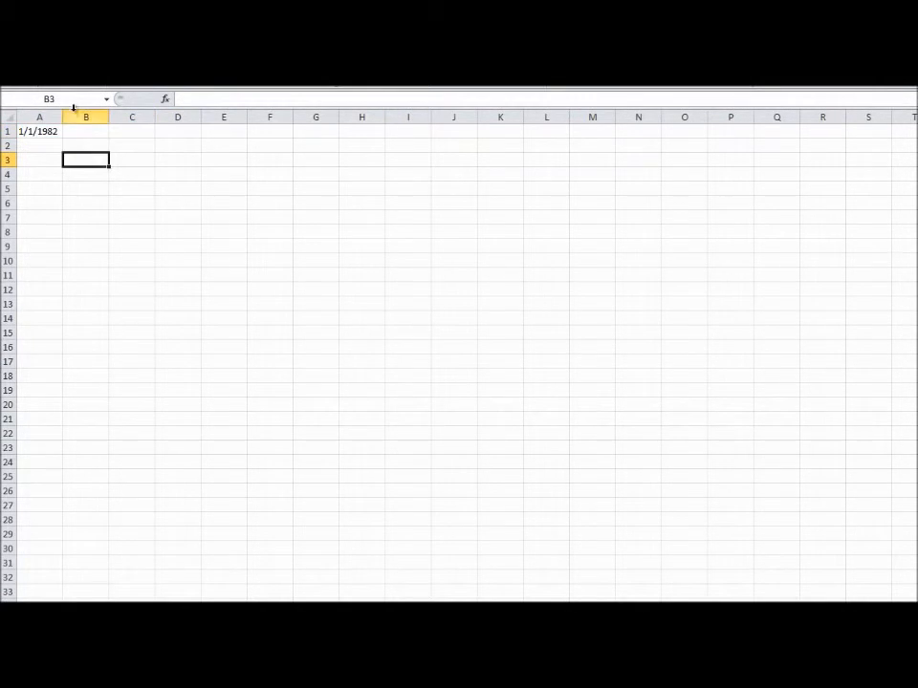
{"action": "right_click", "coordinate": [127, 118]}
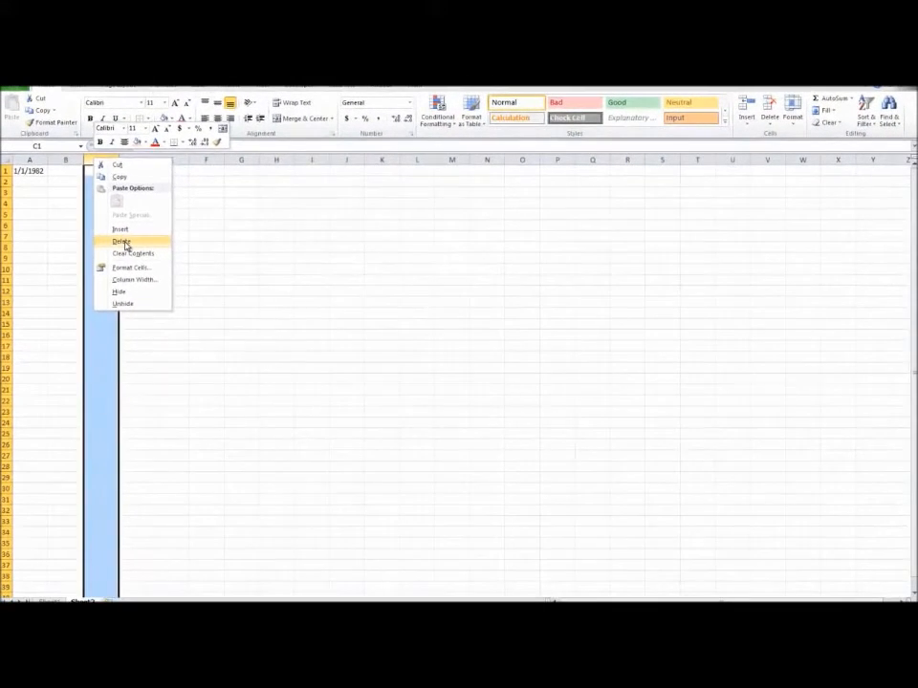
{"action": "left_click", "coordinate": [125, 246]}
{"action": "left_click", "coordinate": [135, 246]}
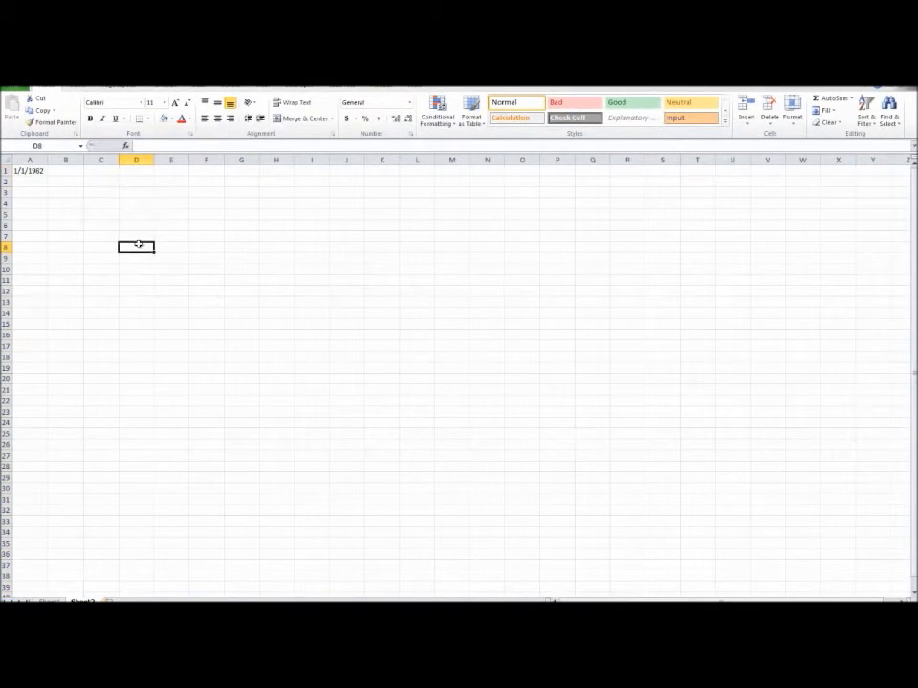
{"action": "left_click", "coordinate": [21, 173]}
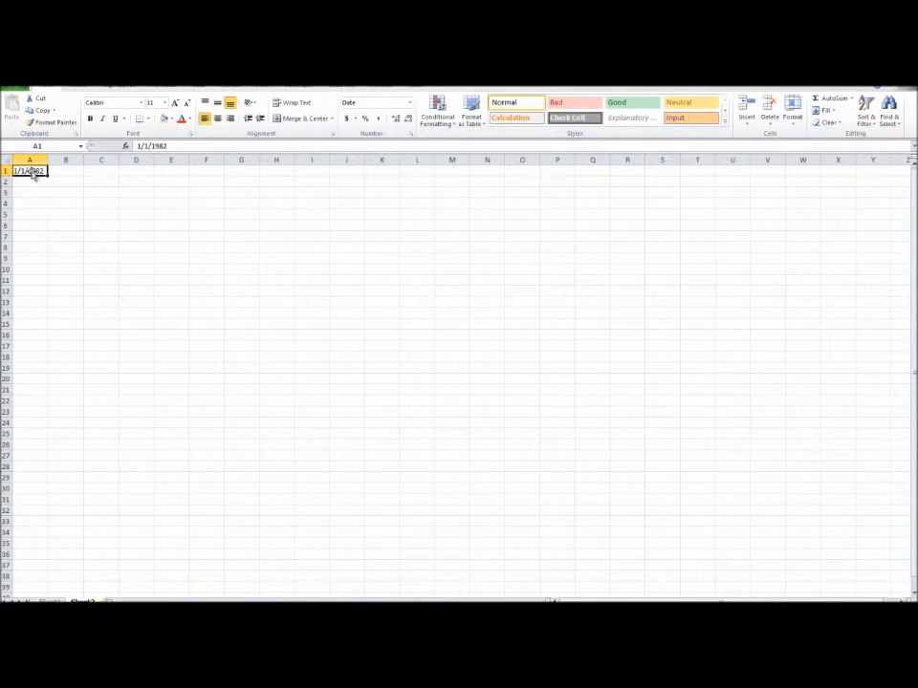
{"action": "left_click", "coordinate": [56, 172]}
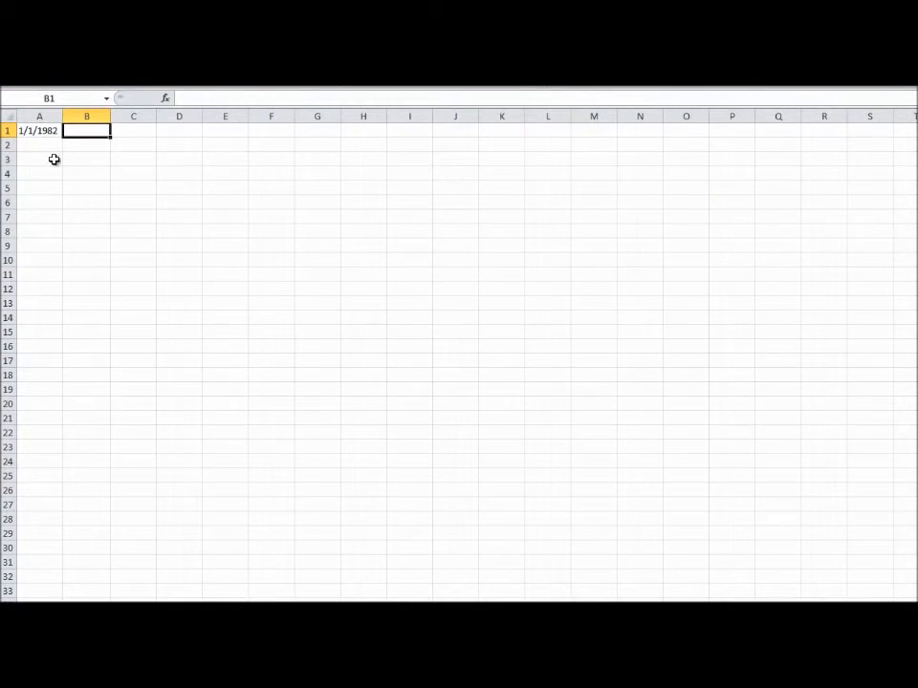
{"action": "left_click", "coordinate": [84, 168]}
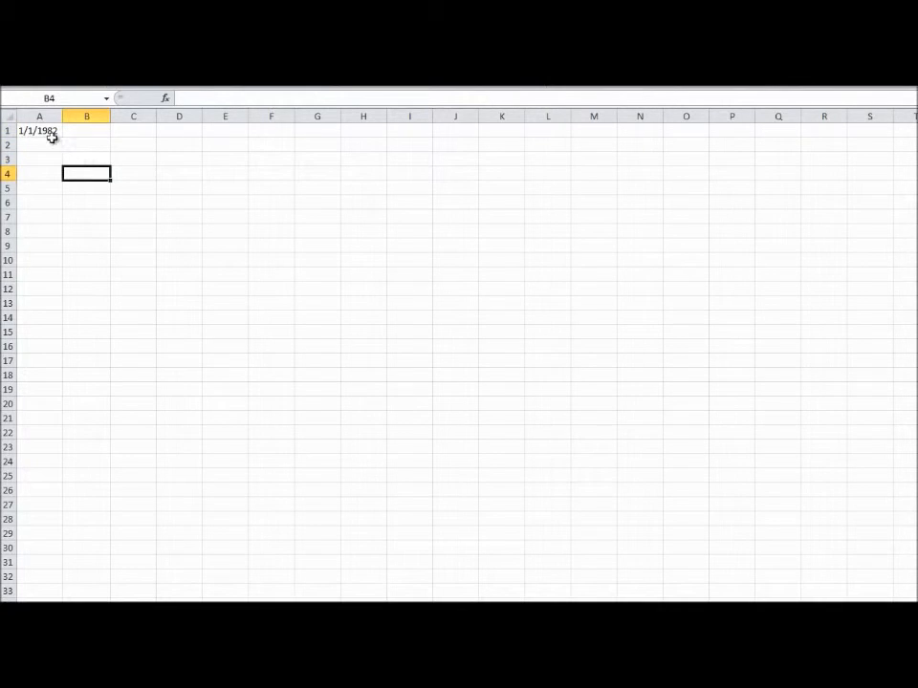
{"action": "left_click", "coordinate": [49, 134]}
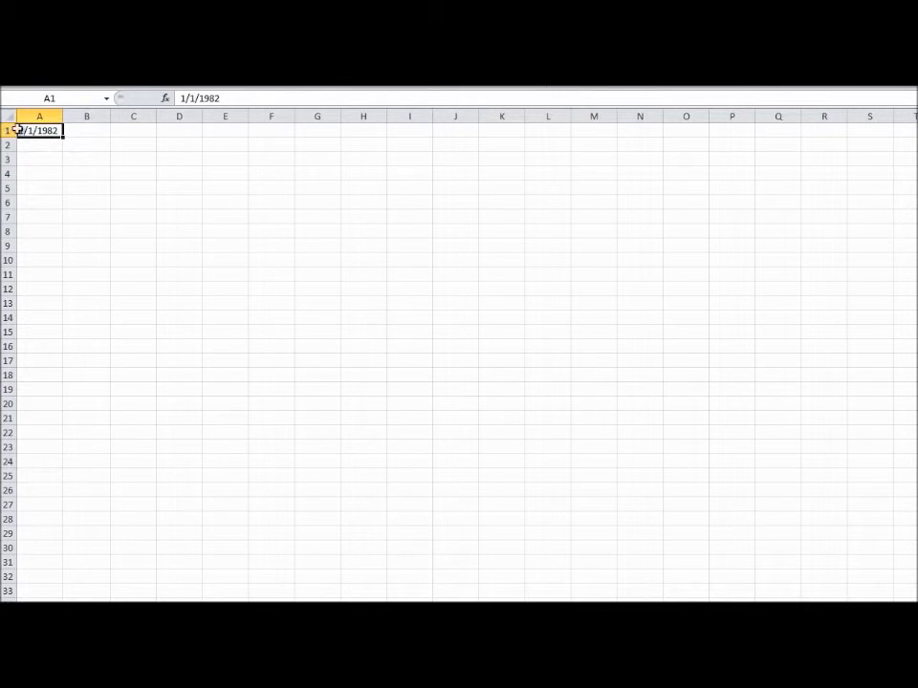
{"action": "left_click", "coordinate": [74, 131]}
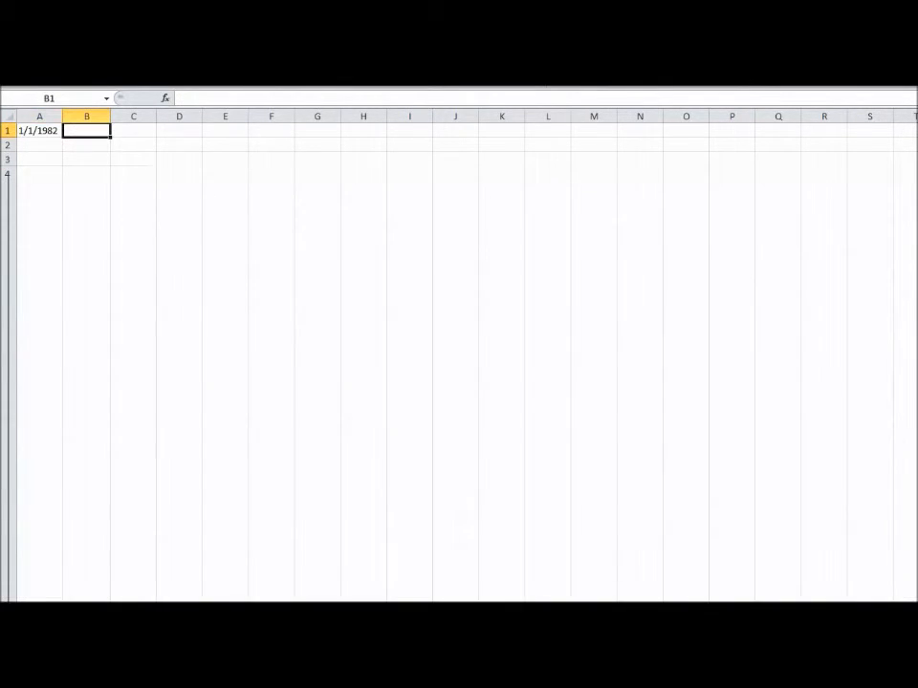
{"action": "left_click", "coordinate": [352, 257]}
- Enter the aging formula =TODAY()-A1 in cell B1, next to the date
{"action": "left_click", "coordinate": [85, 133]}
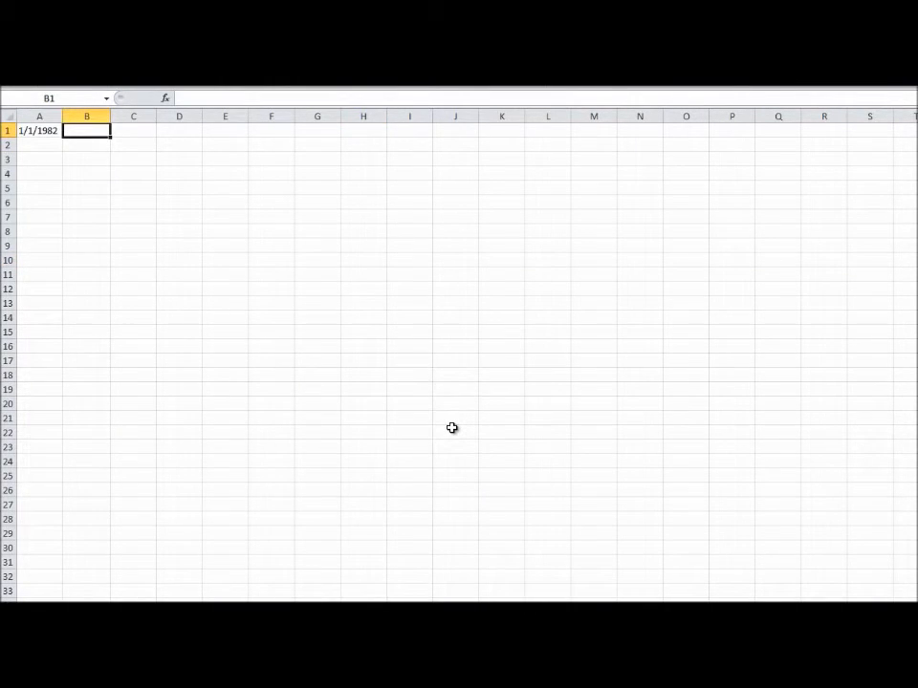
{"action": "type", "text": "=Toda"}
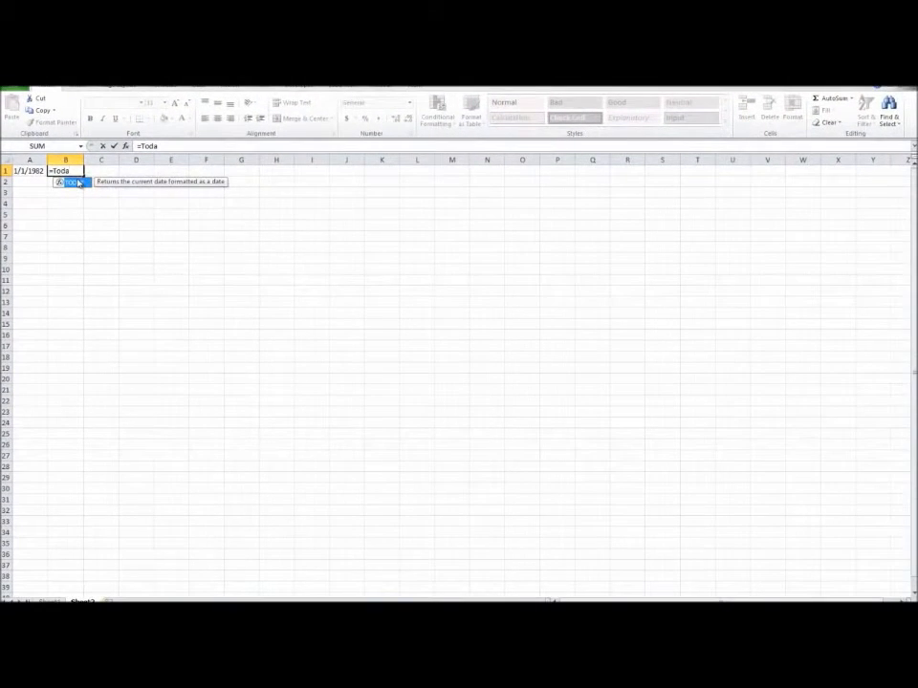
{"action": "double_click", "coordinate": [79, 182]}
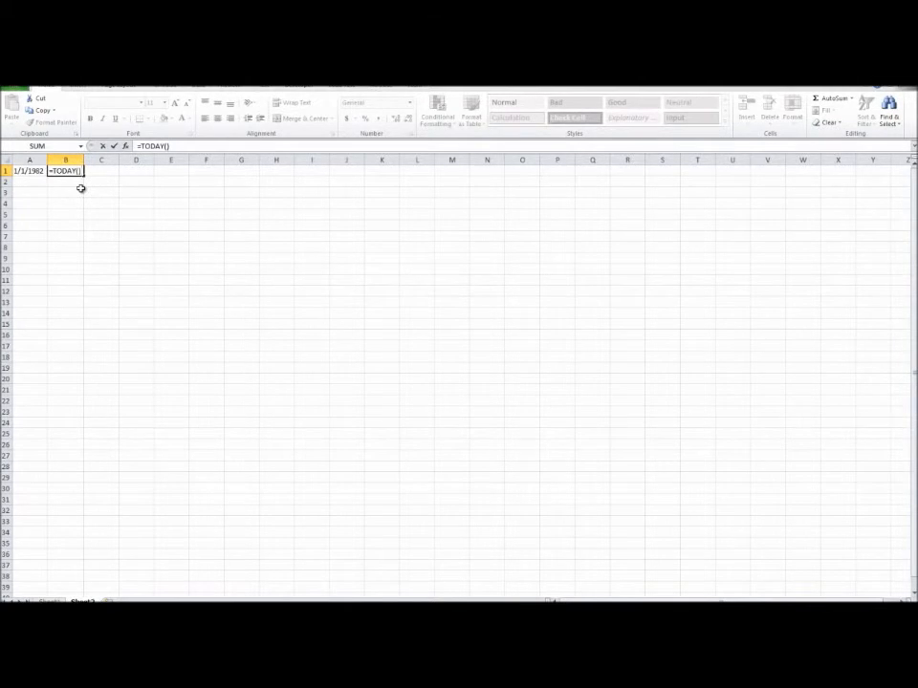
{"action": "type", "text": "-"}
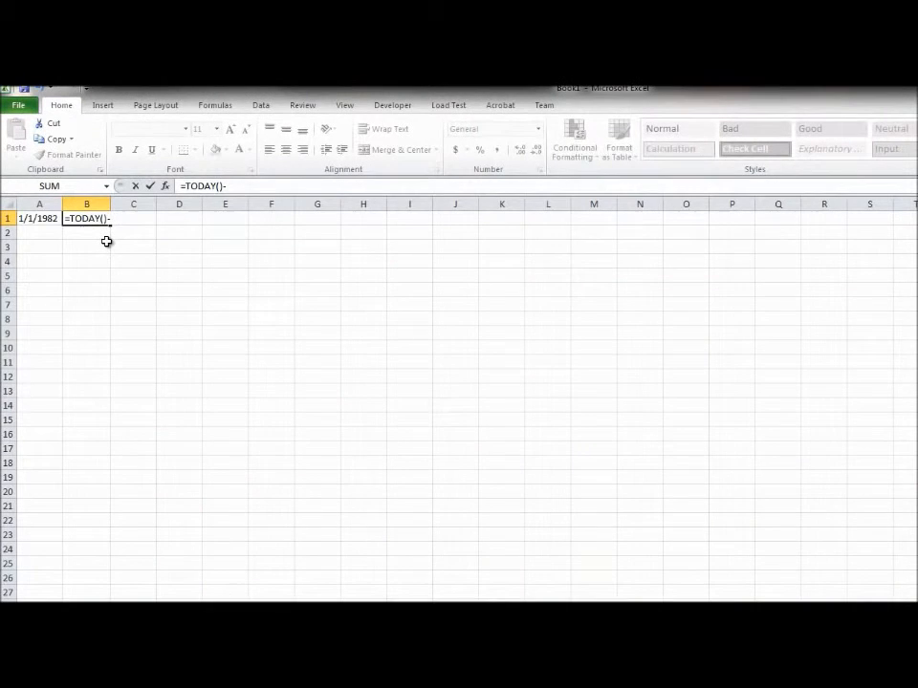
{"action": "type", "text": "A1"}
{"action": "key", "text": "Return"}
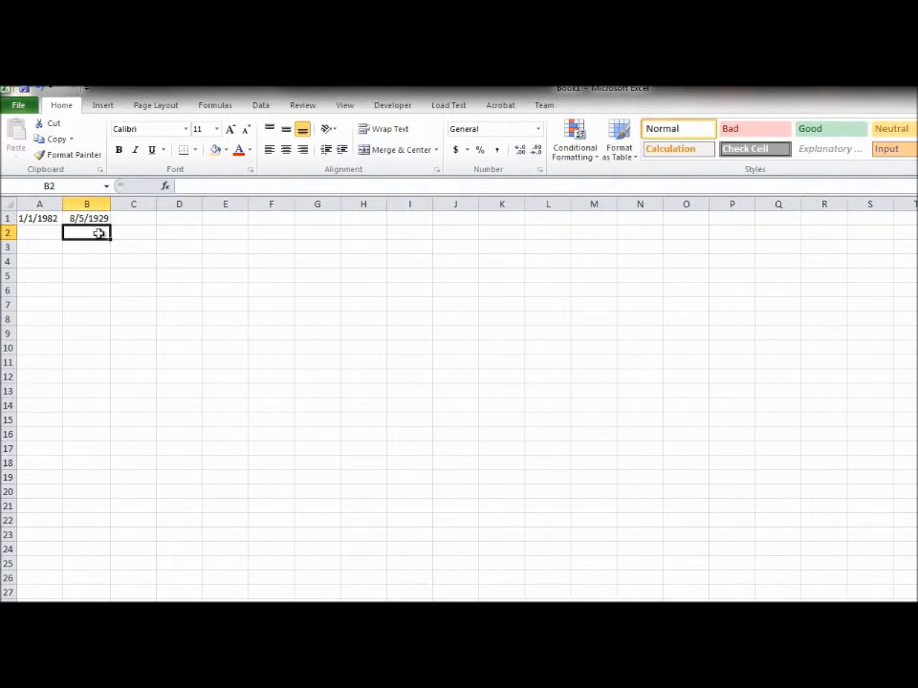
{"action": "left_click", "coordinate": [90, 218]}
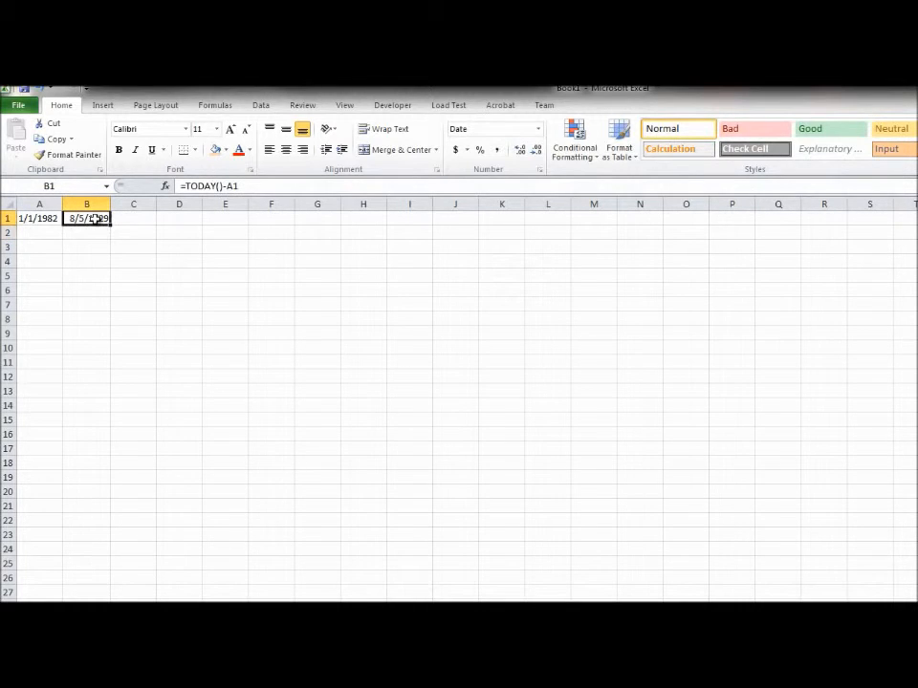
{"action": "left_click", "coordinate": [44, 221]}
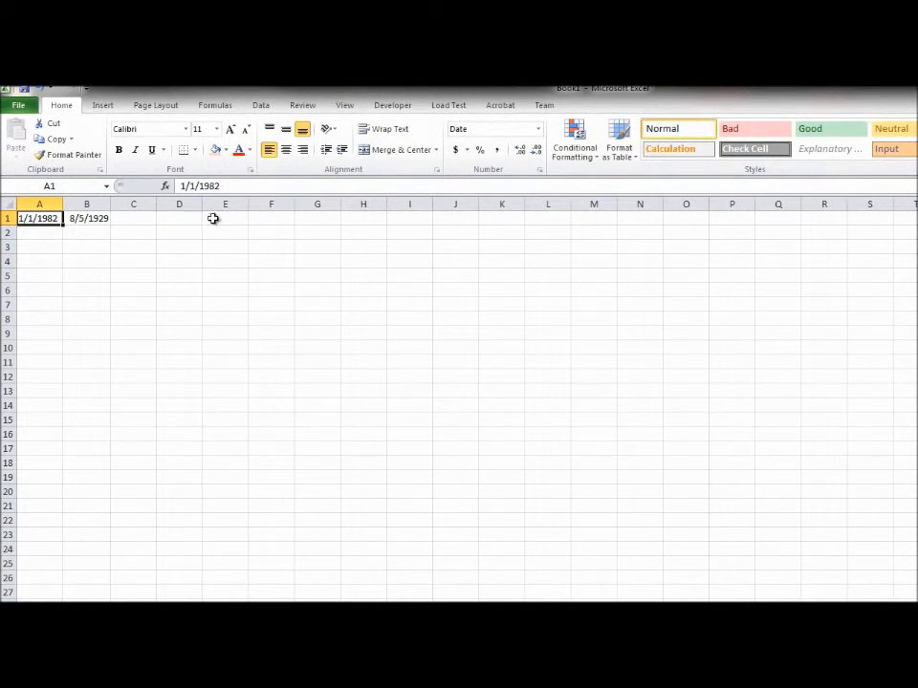
{"action": "left_click", "coordinate": [77, 218]}
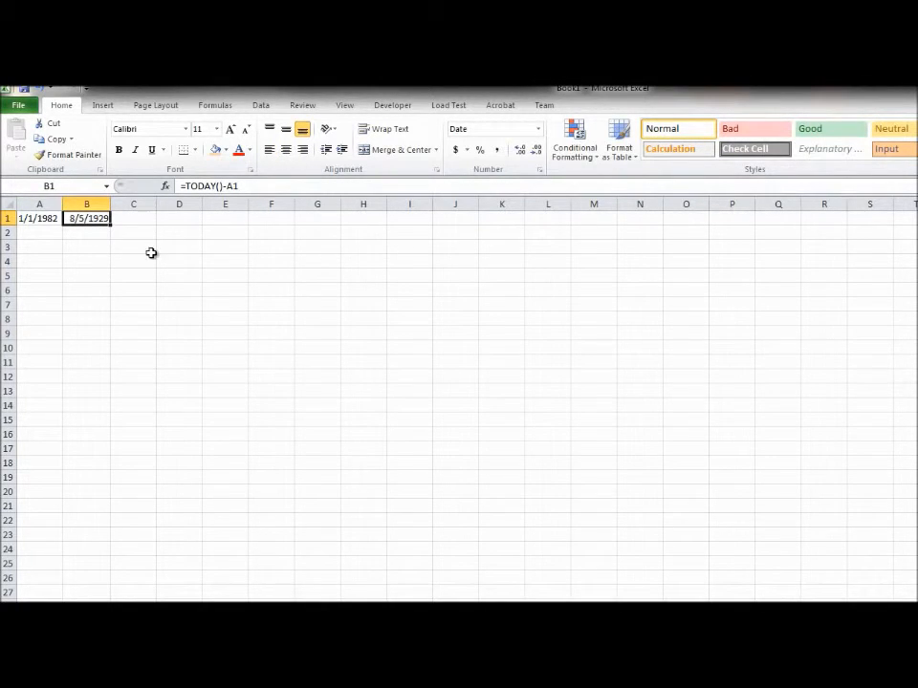
{"action": "left_click", "coordinate": [94, 251]}
- Format column B as Number with 0 decimal places so that the age is shown in days
{"action": "left_click", "coordinate": [87, 217]}
{"action": "right_click", "coordinate": [88, 204]}
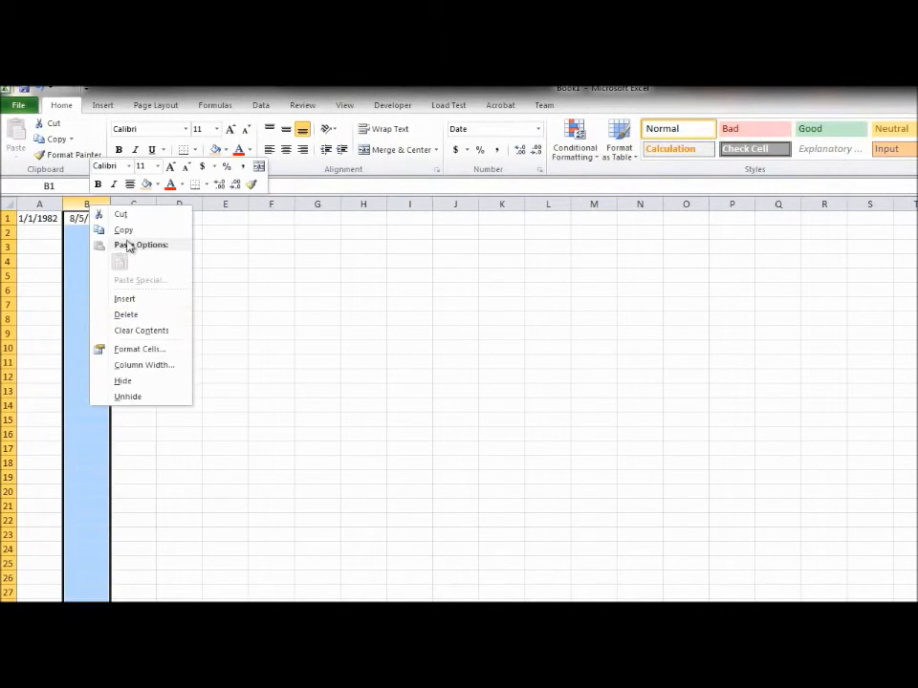
{"action": "left_click", "coordinate": [124, 350]}
{"action": "left_click_drag", "start_coordinate": [69, 182], "coordinate": [258, 187]}
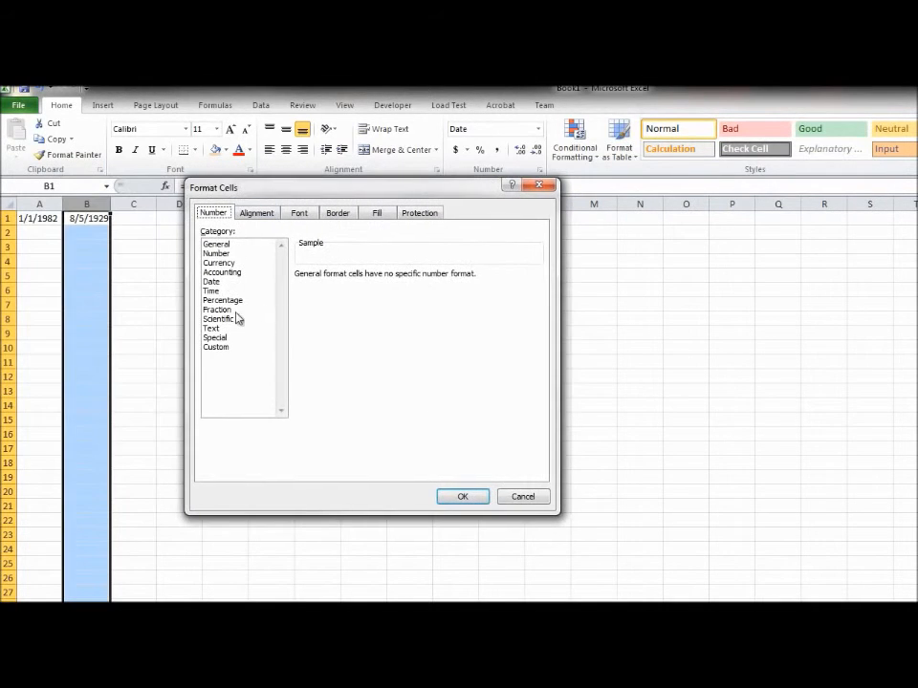
{"action": "left_click", "coordinate": [227, 253]}
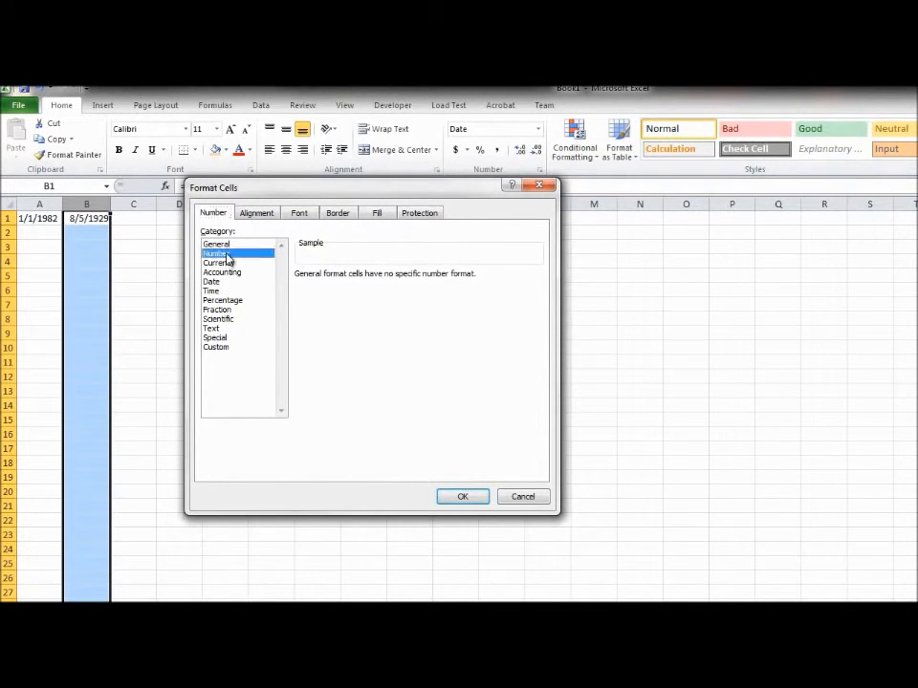
{"action": "left_click", "coordinate": [389, 279]}
{"action": "left_click", "coordinate": [390, 278]}
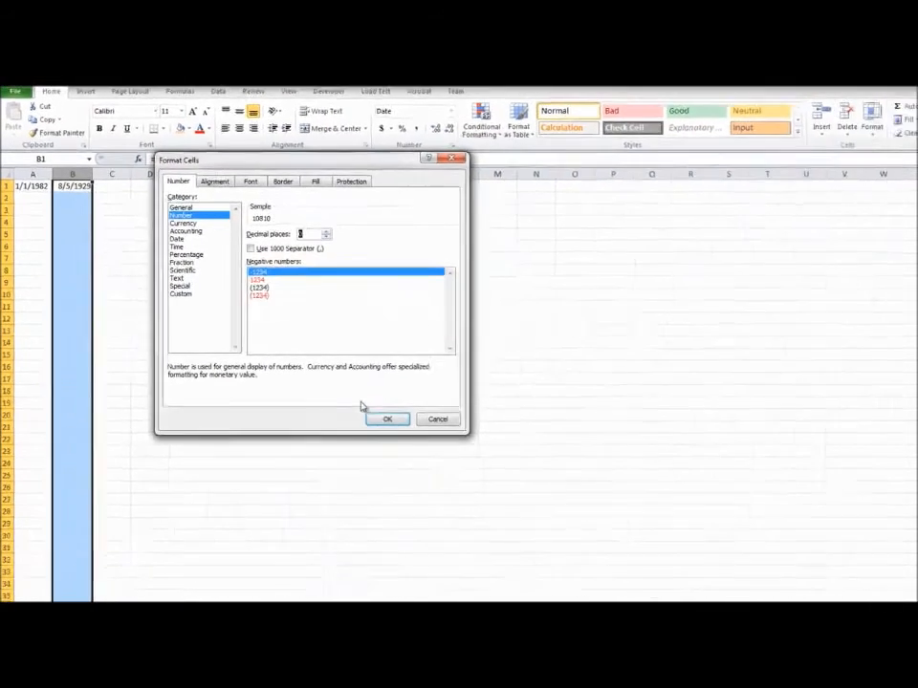
{"action": "left_click", "coordinate": [387, 418]}
{"action": "left_click", "coordinate": [72, 234]}
{"action": "left_click", "coordinate": [72, 185]}
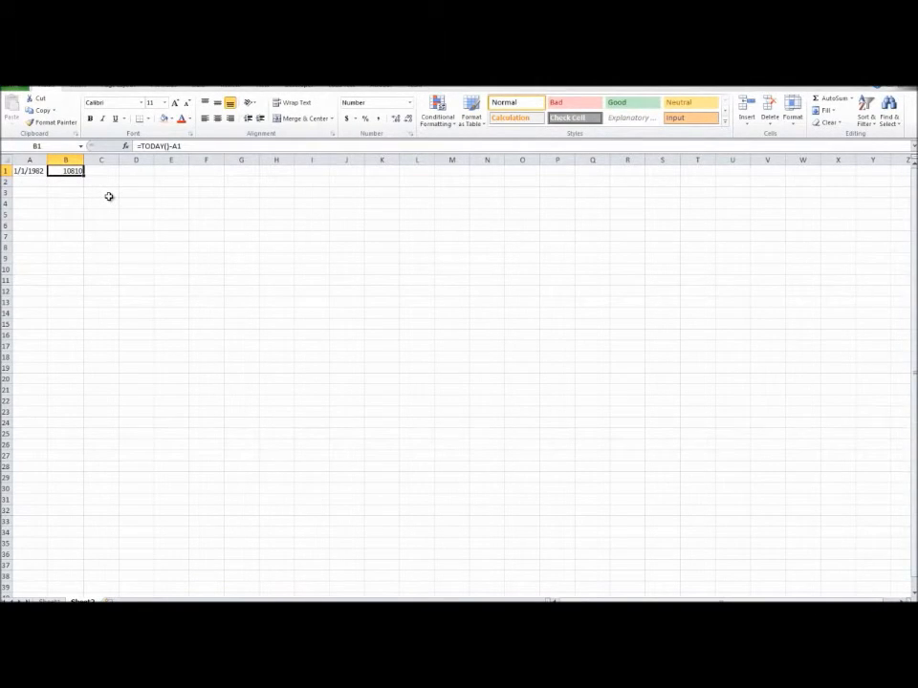
{"action": "left_click", "coordinate": [109, 194]}
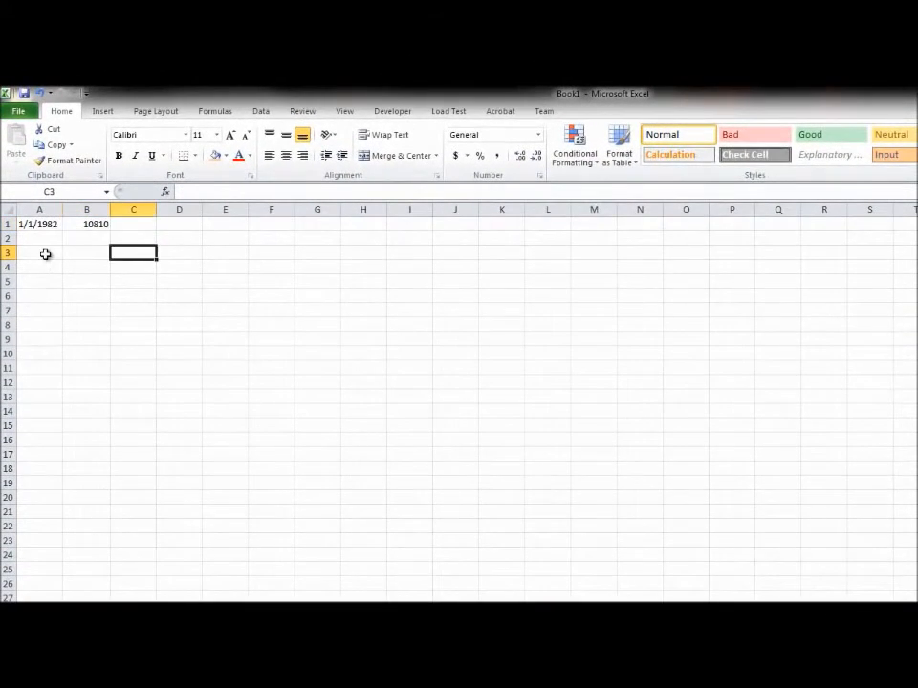
- Enter a second sample date, 8/1/2011, in cell A3
{"action": "left_click", "coordinate": [45, 254]}
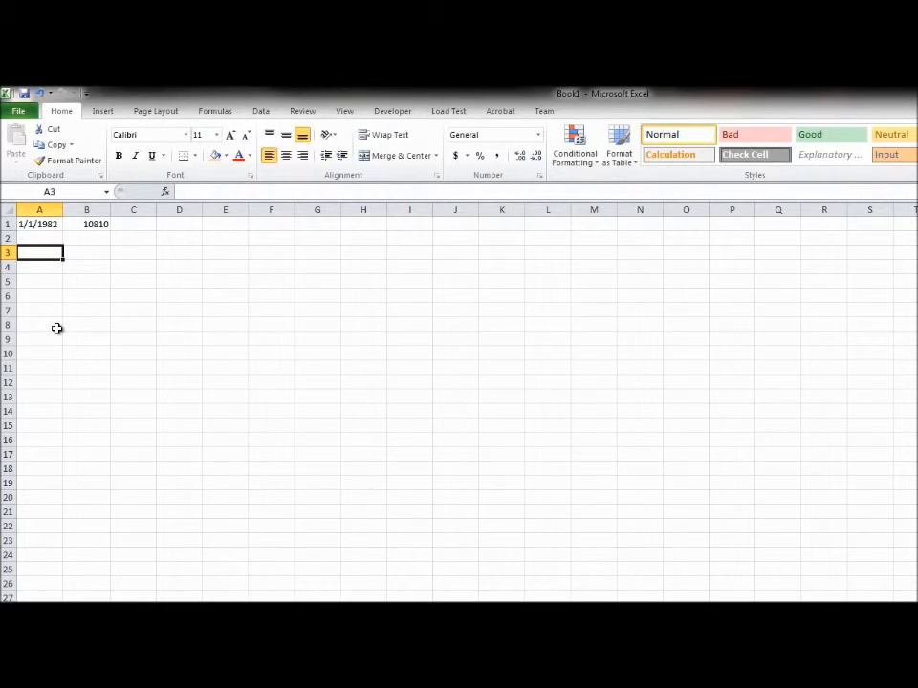
{"action": "type", "text": "8/1/"}
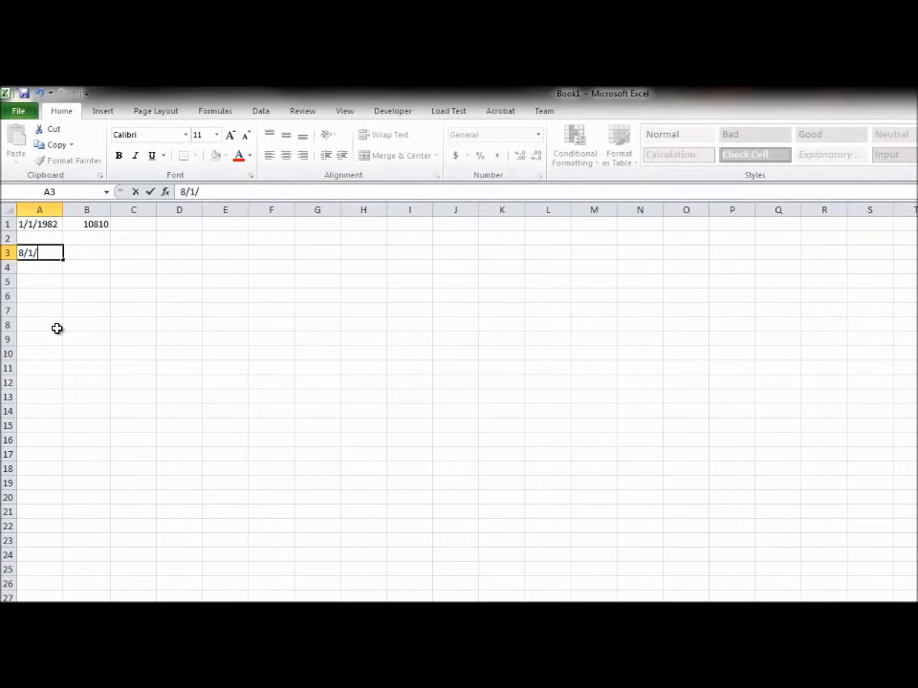
{"action": "left_click", "coordinate": [44, 252]}
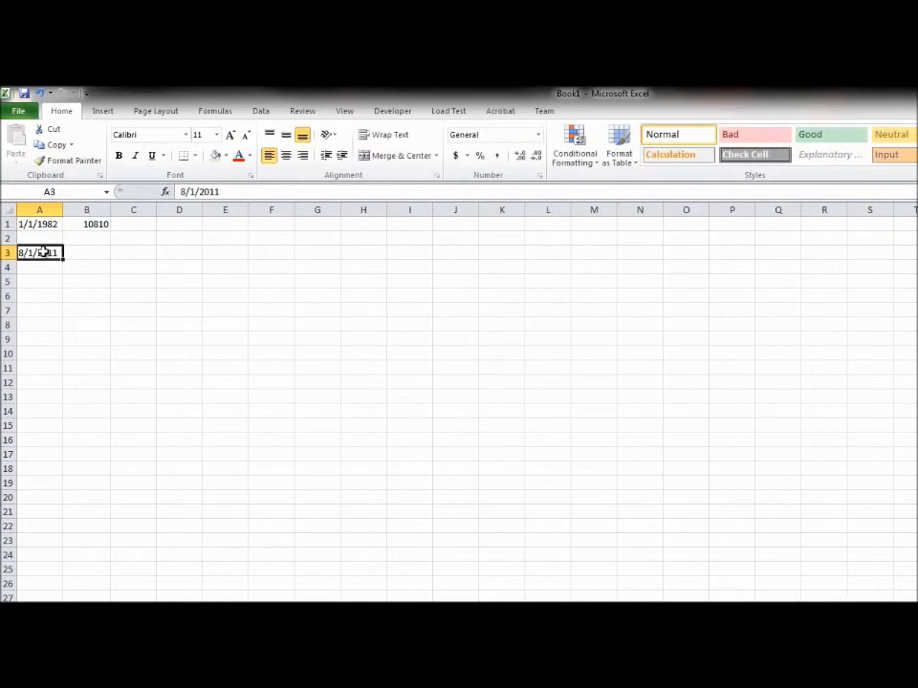
{"action": "left_click", "coordinate": [168, 439]}
- Enter the aging formula =TODAY()-A3 in cell B3 for the second date
{"action": "left_click", "coordinate": [79, 253]}
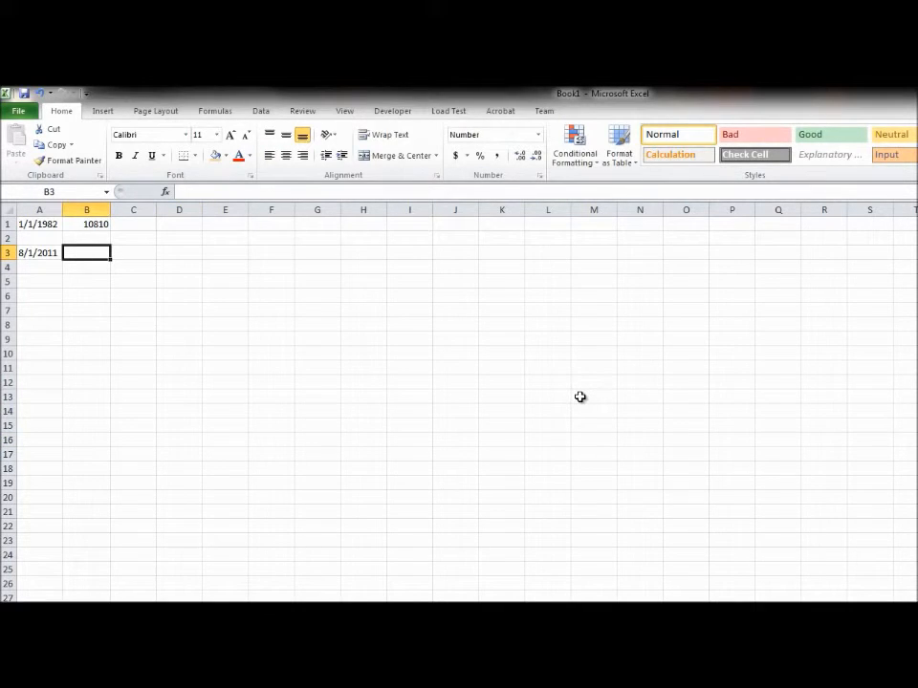
{"action": "type", "text": "=Today"}
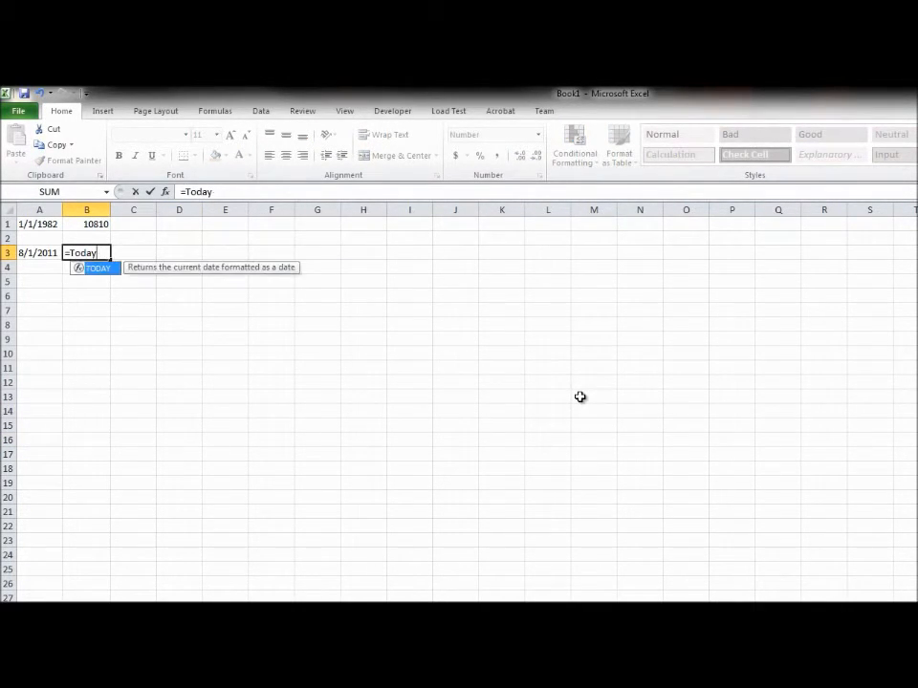
{"action": "type", "text": "()-"}
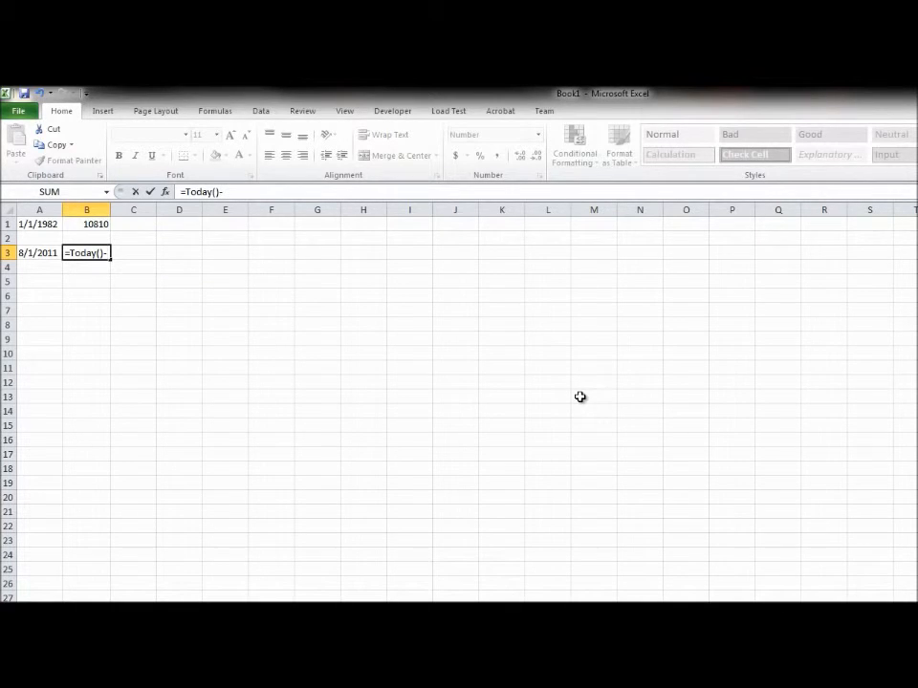
{"action": "type", "text": "A3"}
{"action": "key", "text": "Return"}
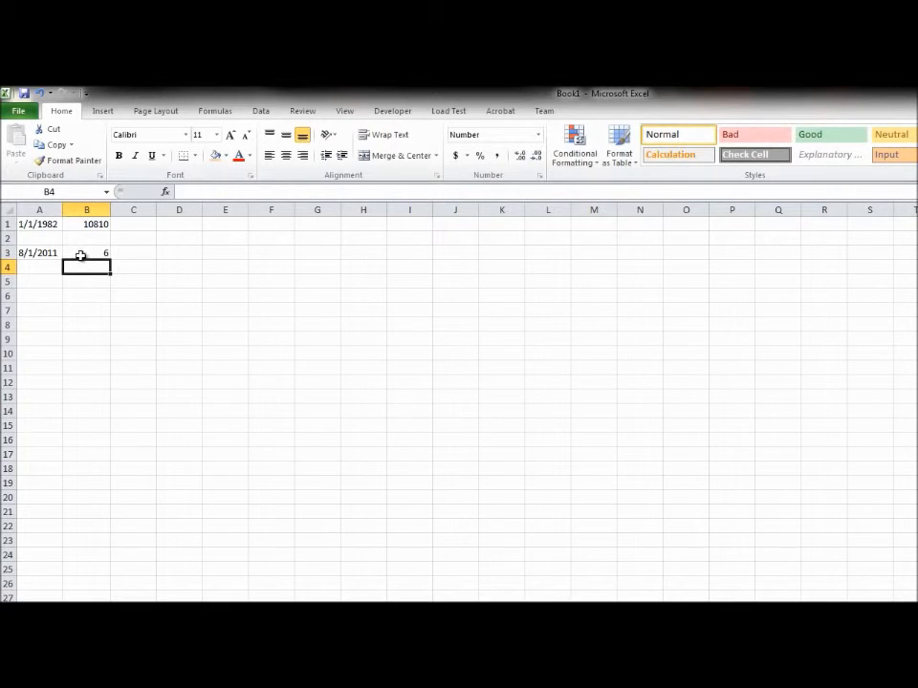
{"action": "left_click", "coordinate": [99, 256]}
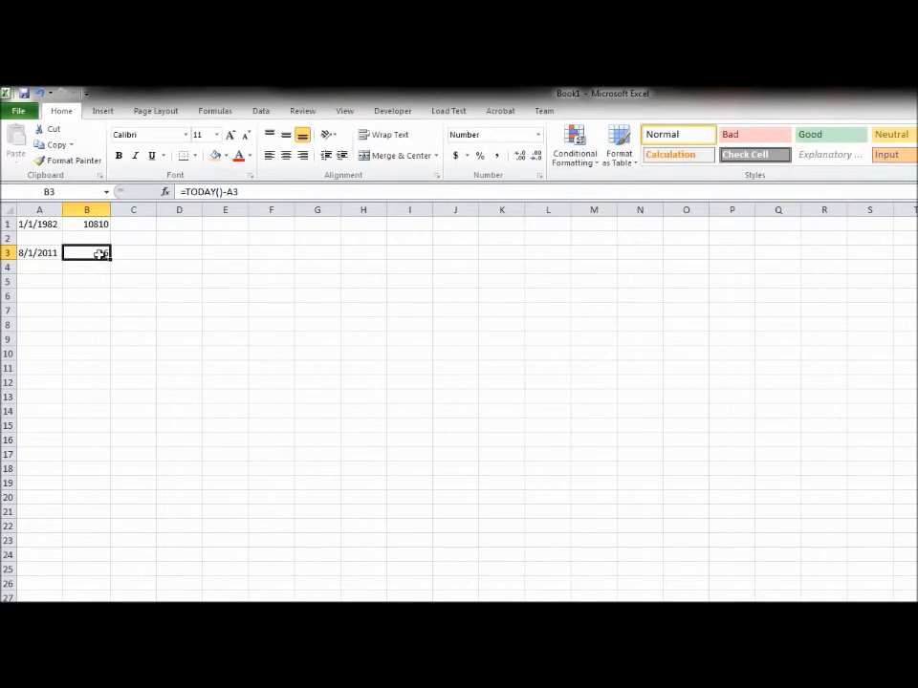
{"action": "left_click", "coordinate": [43, 251]}
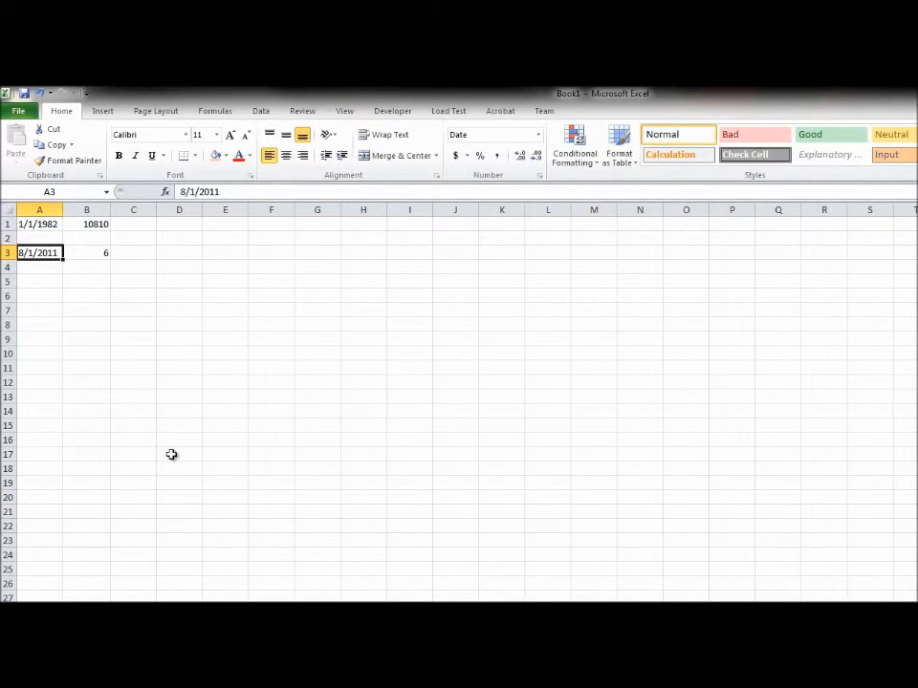
{"action": "left_click_drag", "start_coordinate": [183, 447], "coordinate": [230, 353]}
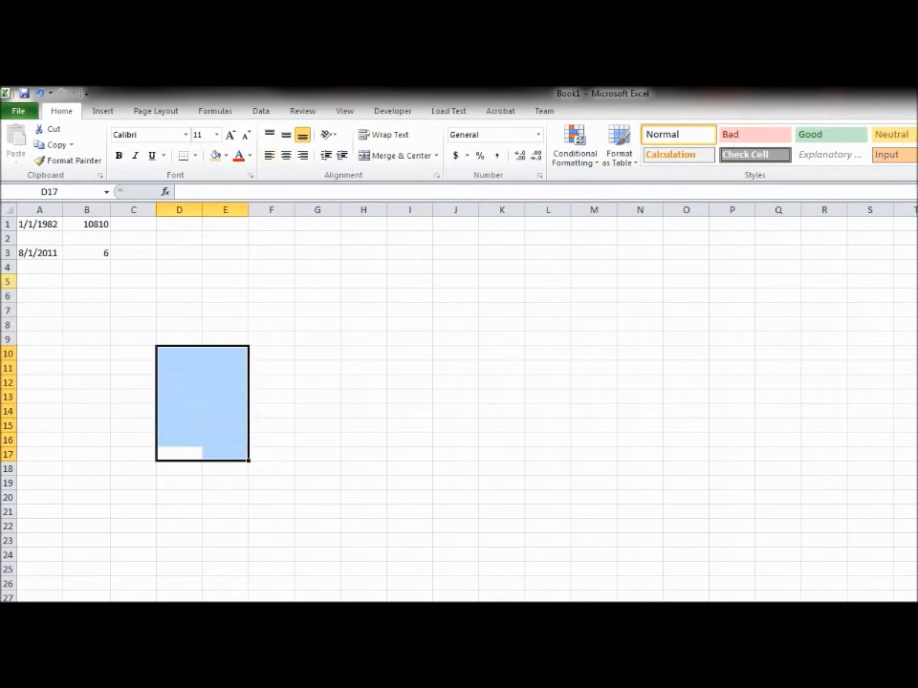
{"action": "left_click", "coordinate": [183, 364]}
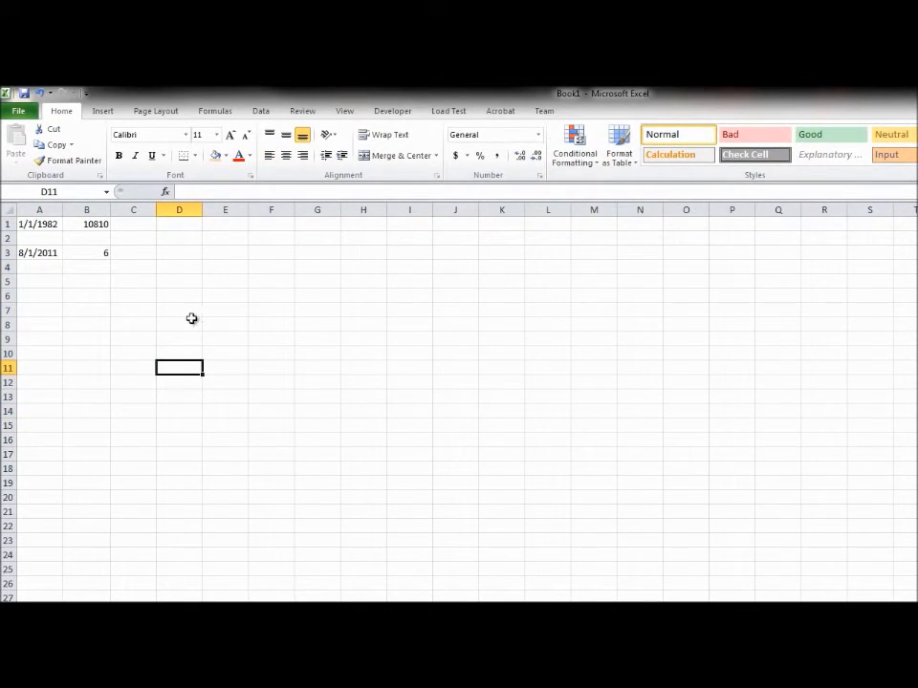
{"action": "left_click", "coordinate": [123, 326]}
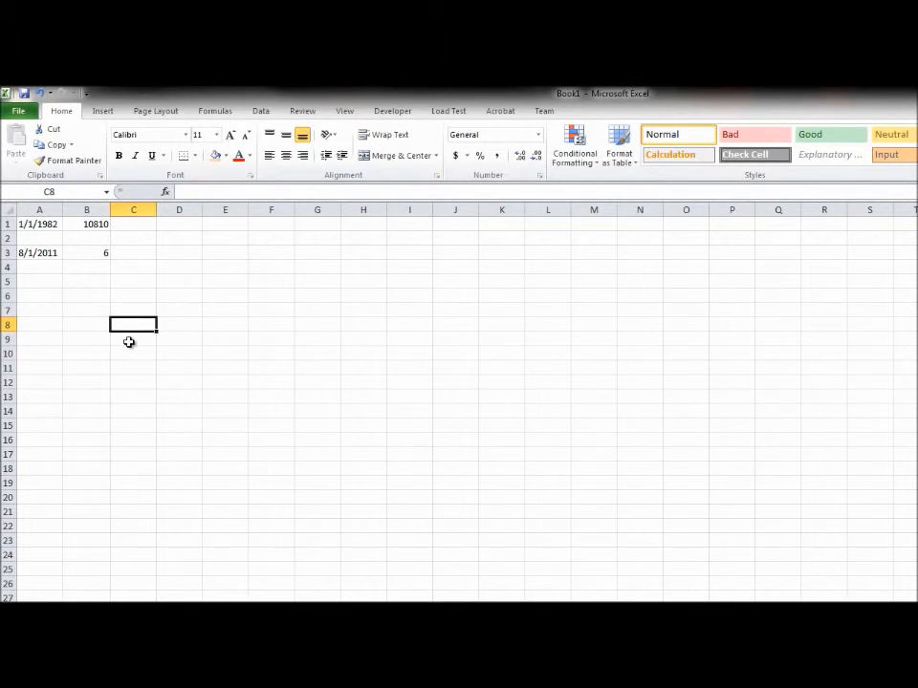
{"action": "left_click_drag", "start_coordinate": [84, 311], "coordinate": [39, 224]}
{"action": "left_click", "coordinate": [241, 369]}
{"action": "left_click_drag", "start_coordinate": [124, 312], "coordinate": [39, 224]}
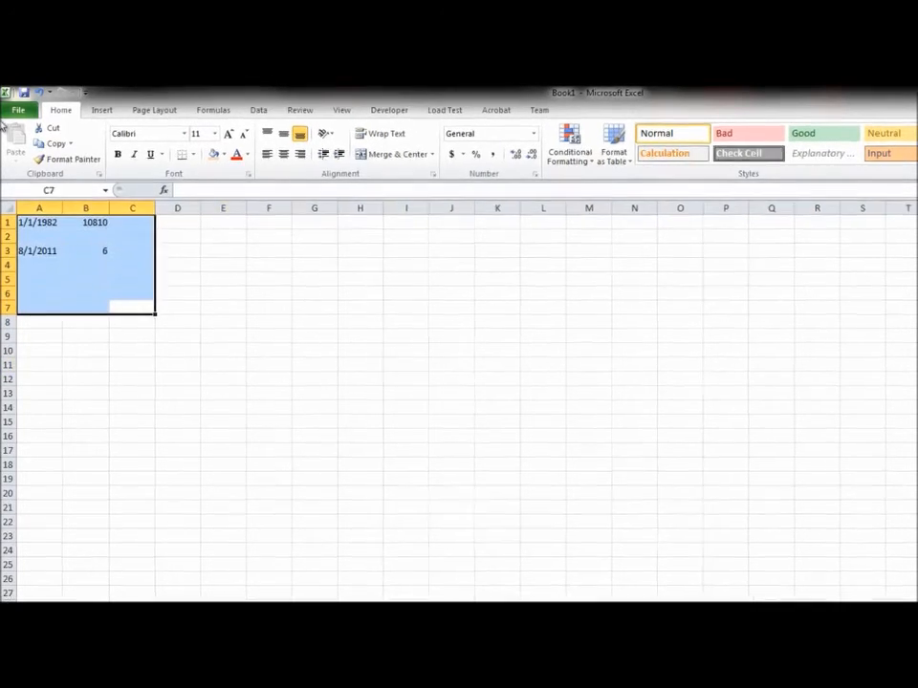
- Delete columns A through E holding the sample dates and aging formulas, and return to the topic list on Sheet1
{"action": "right_click", "coordinate": [89, 209]}
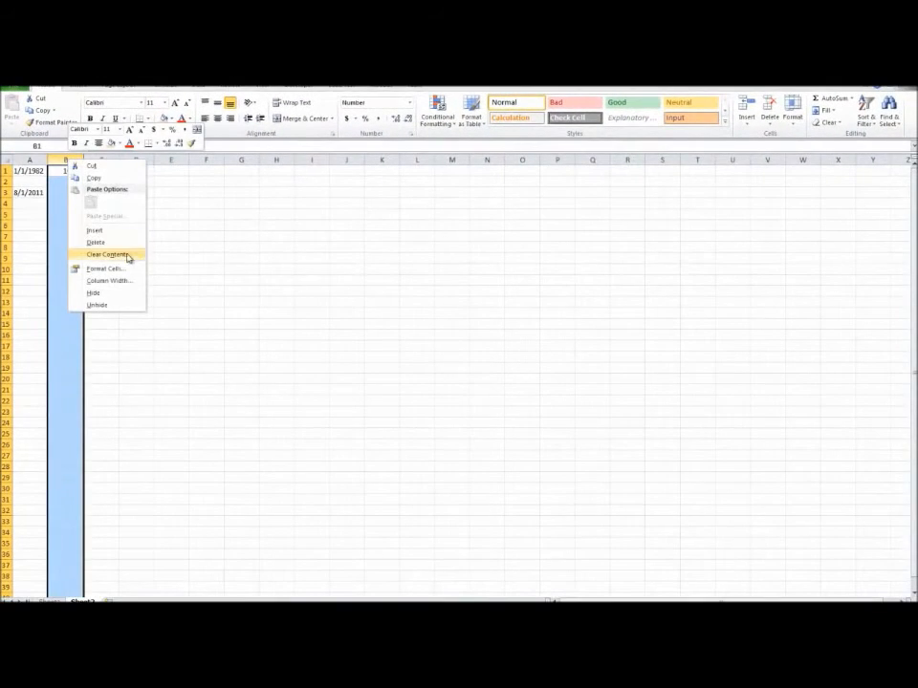
{"action": "left_click", "coordinate": [25, 160]}
{"action": "left_click_drag", "start_coordinate": [25, 159], "coordinate": [170, 160]}
{"action": "right_click", "coordinate": [101, 164]}
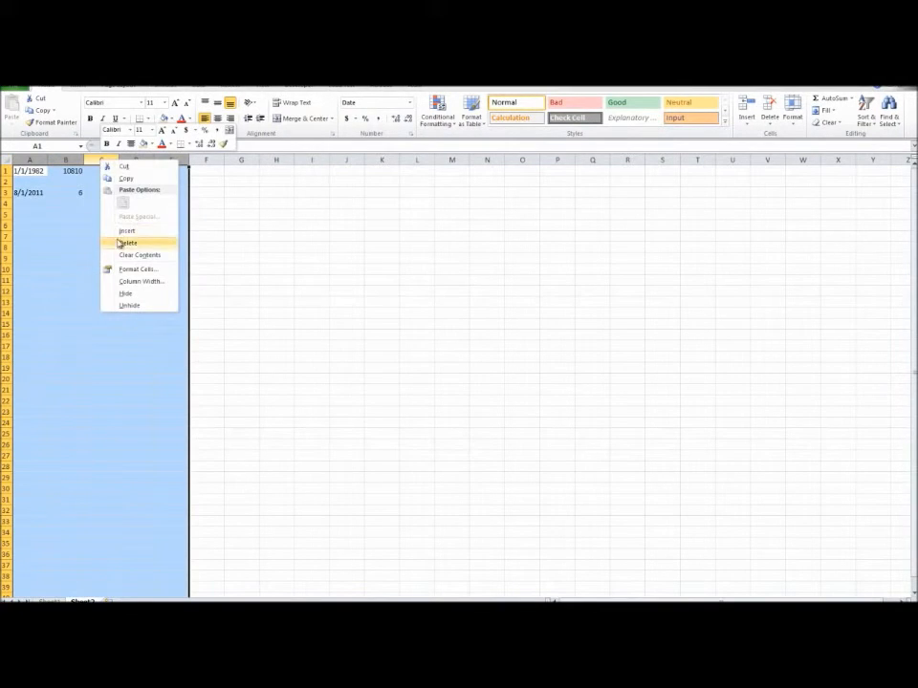
{"action": "left_click", "coordinate": [125, 243]}
{"action": "left_click", "coordinate": [95, 456]}
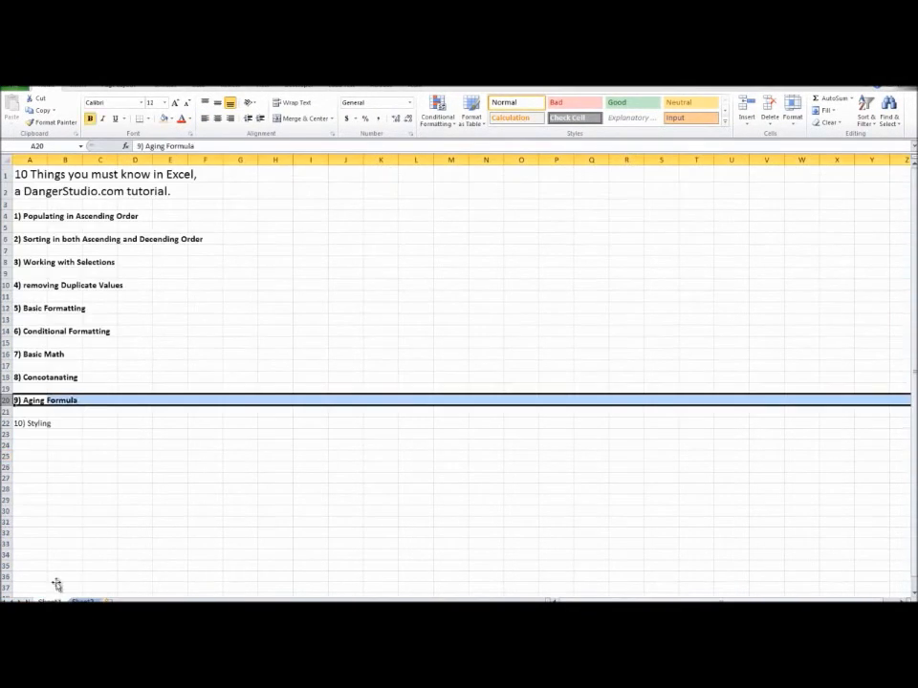
{"action": "left_click", "coordinate": [8, 423]}
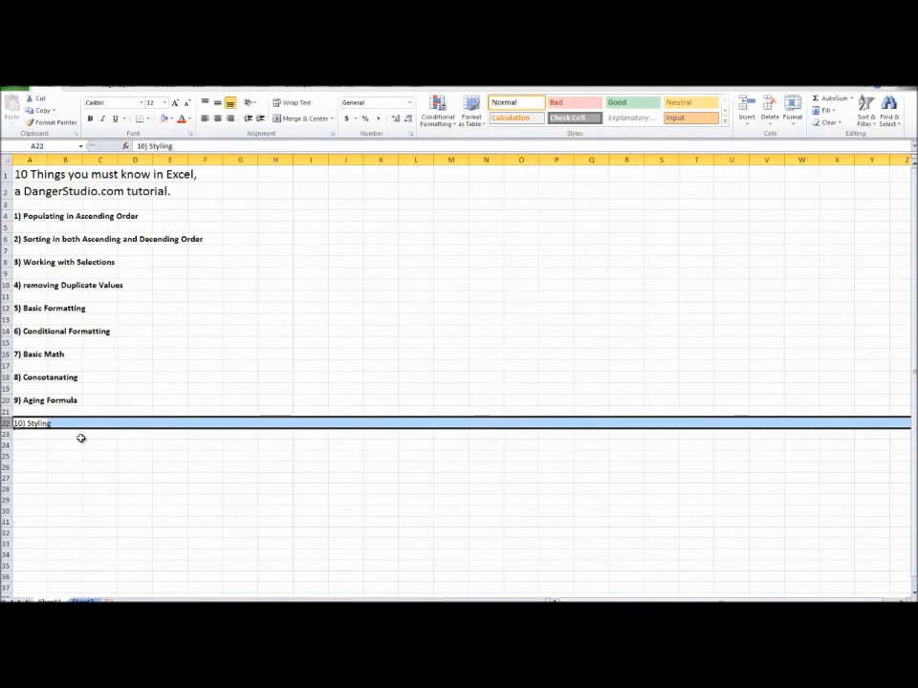
{"action": "left_click_drag", "start_coordinate": [60, 401], "coordinate": [39, 248]}
{"action": "left_click", "coordinate": [147, 565]}
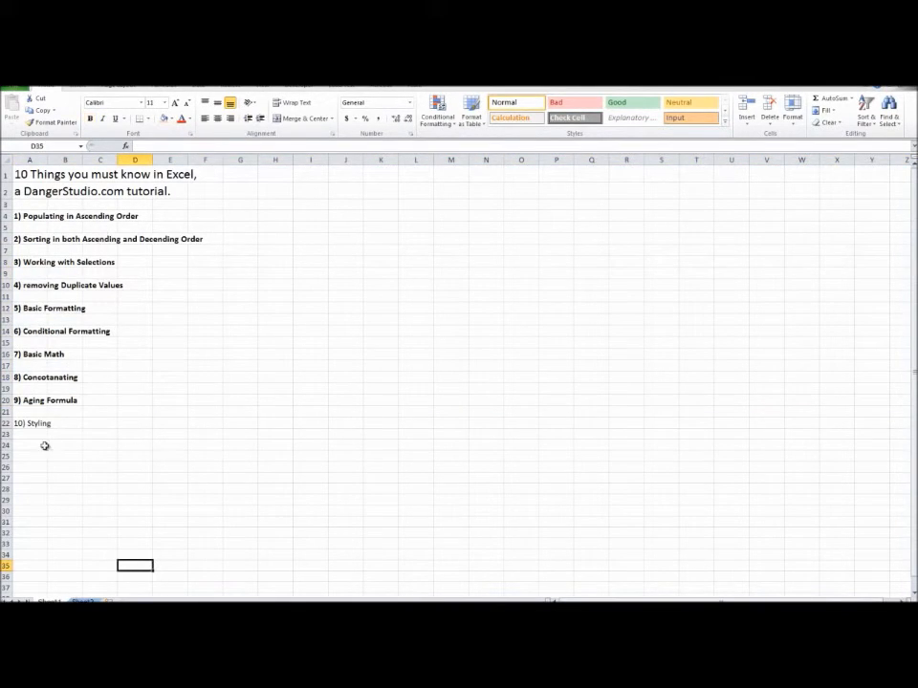
{"action": "left_click", "coordinate": [6, 422]}
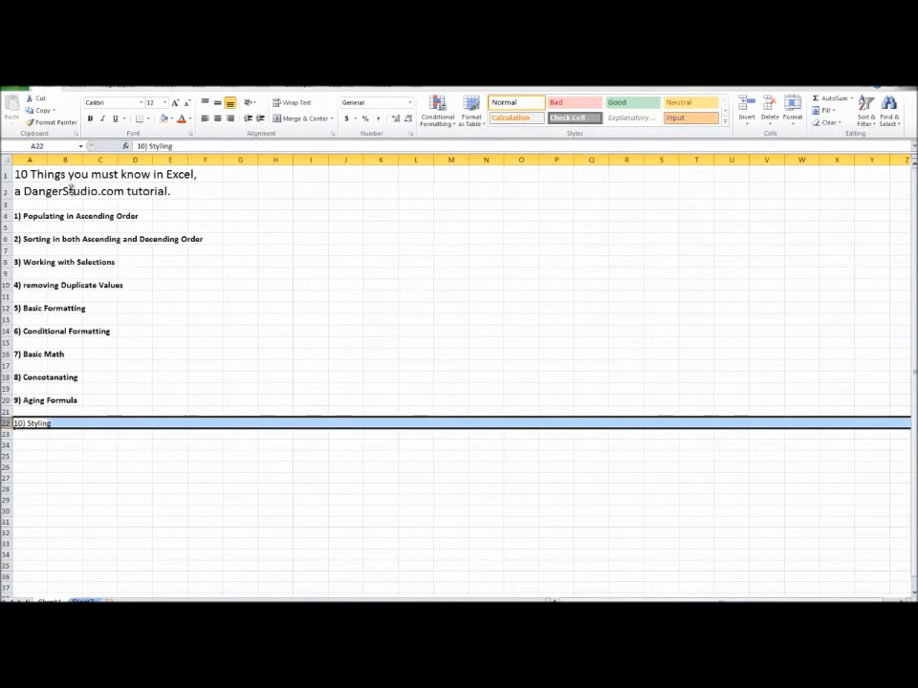
{"action": "left_click", "coordinate": [94, 446]}
{"action": "left_click", "coordinate": [34, 413]}
- Widen column A and style the "10) Styling" entry in A22 with bold red text and a light orange fill
{"action": "left_click_drag", "start_coordinate": [48, 160], "coordinate": [180, 160]}
{"action": "left_click", "coordinate": [29, 434]}
{"action": "left_click", "coordinate": [31, 423]}
{"action": "left_click", "coordinate": [191, 118]}
{"action": "left_click", "coordinate": [181, 119]}
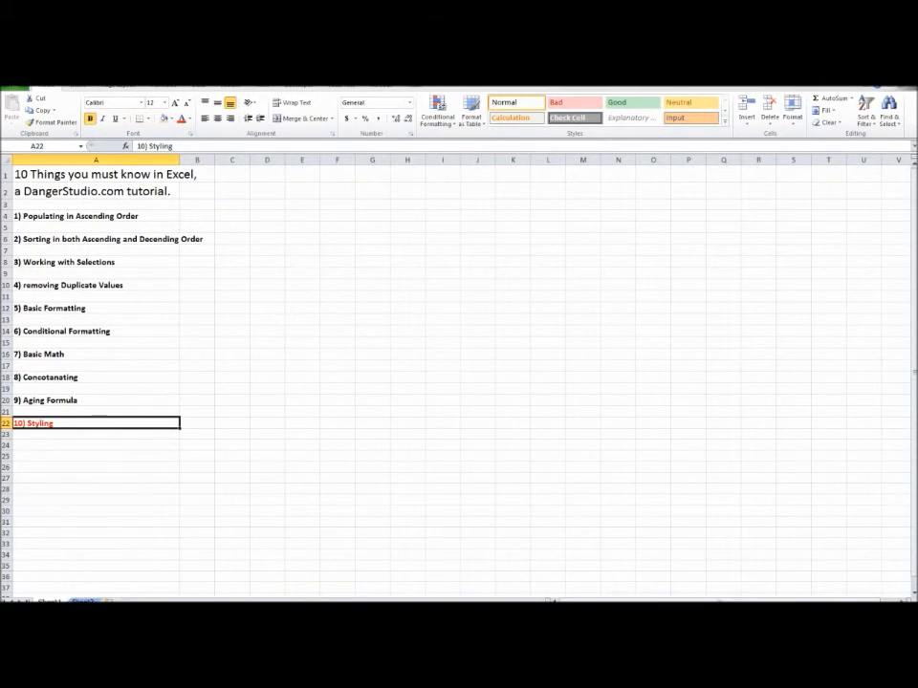
{"action": "left_click", "coordinate": [165, 118]}
{"action": "left_click", "coordinate": [111, 354]}
- Give the "9) Aging Formula" entry in A20 a blue fill and a dark theme font color
{"action": "left_click", "coordinate": [69, 399]}
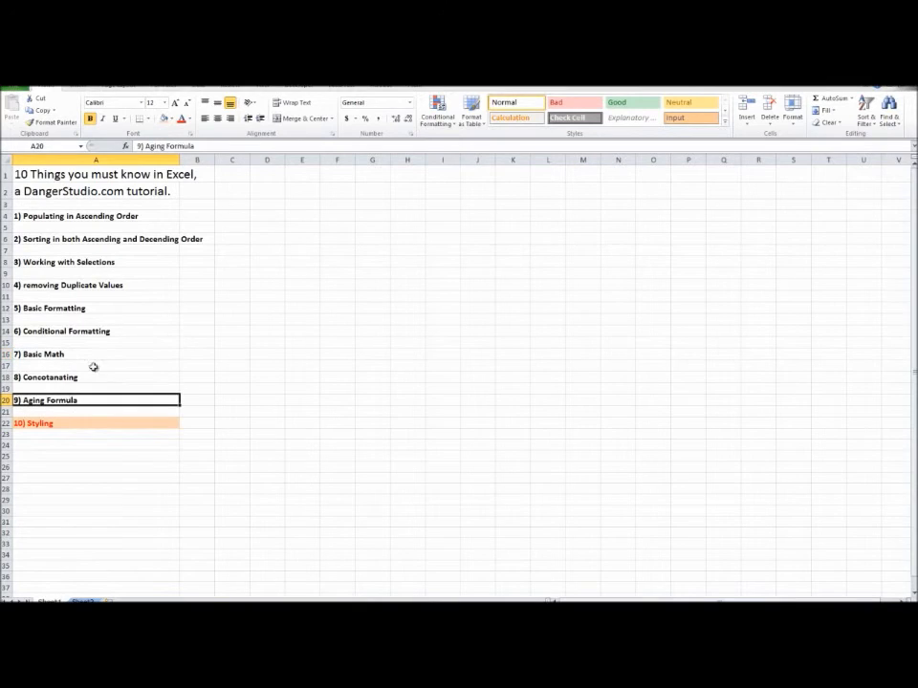
{"action": "left_click", "coordinate": [171, 118]}
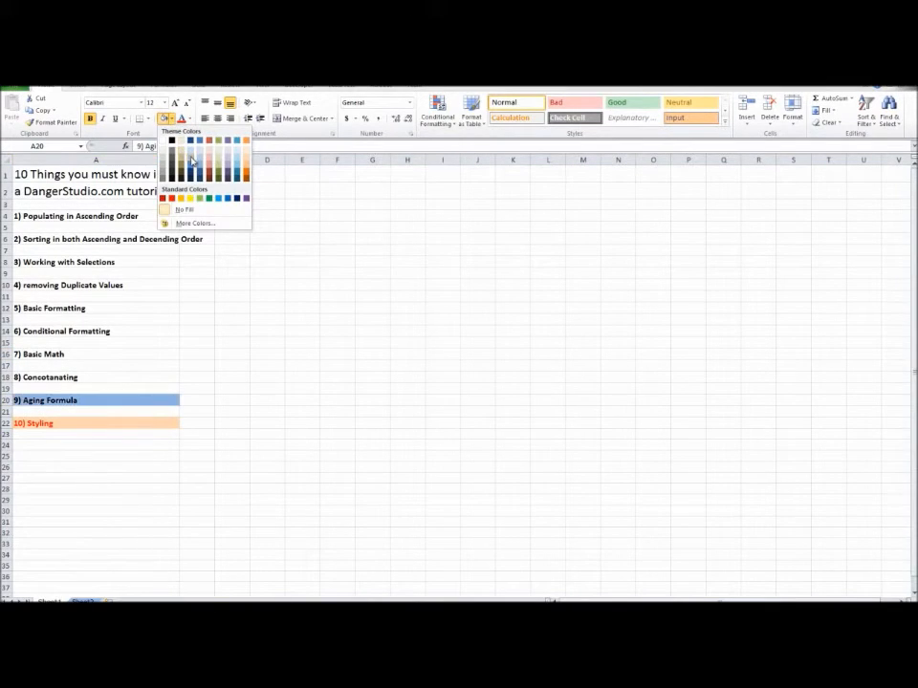
{"action": "left_click", "coordinate": [192, 160]}
{"action": "left_click", "coordinate": [189, 118]}
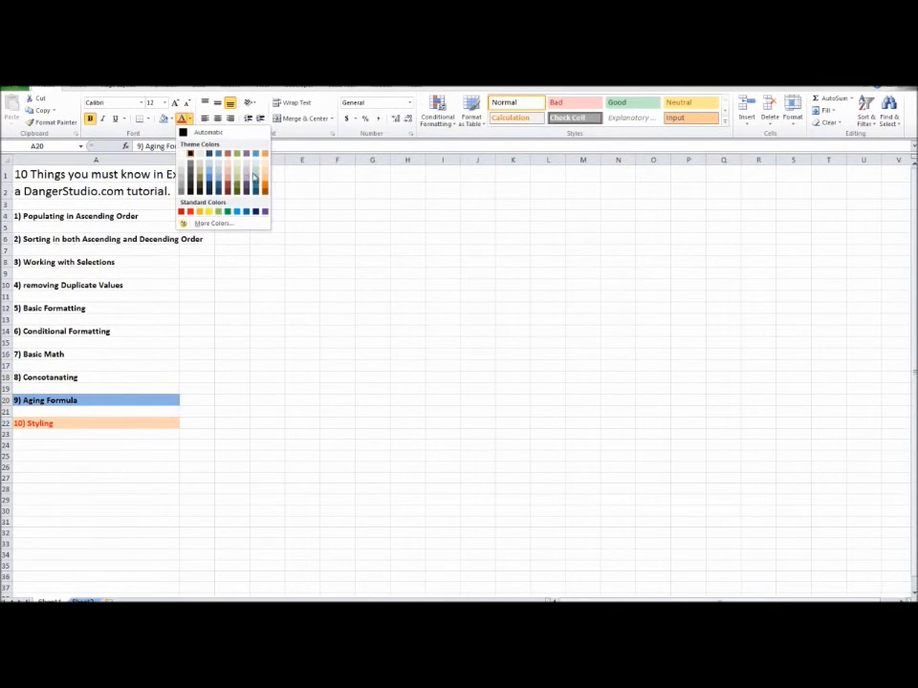
{"action": "left_click", "coordinate": [225, 189]}
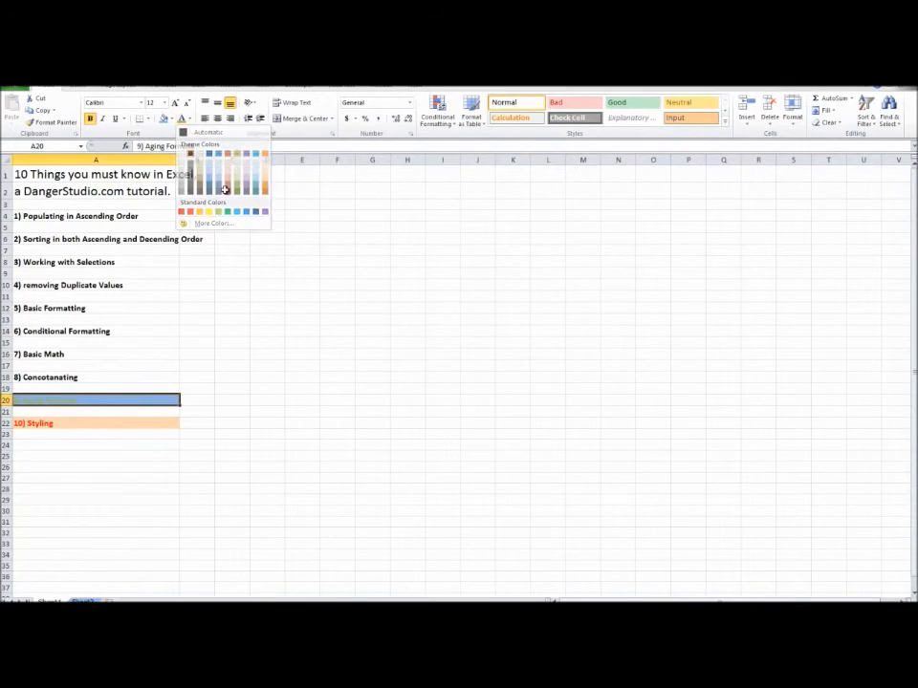
{"action": "left_click", "coordinate": [189, 119]}
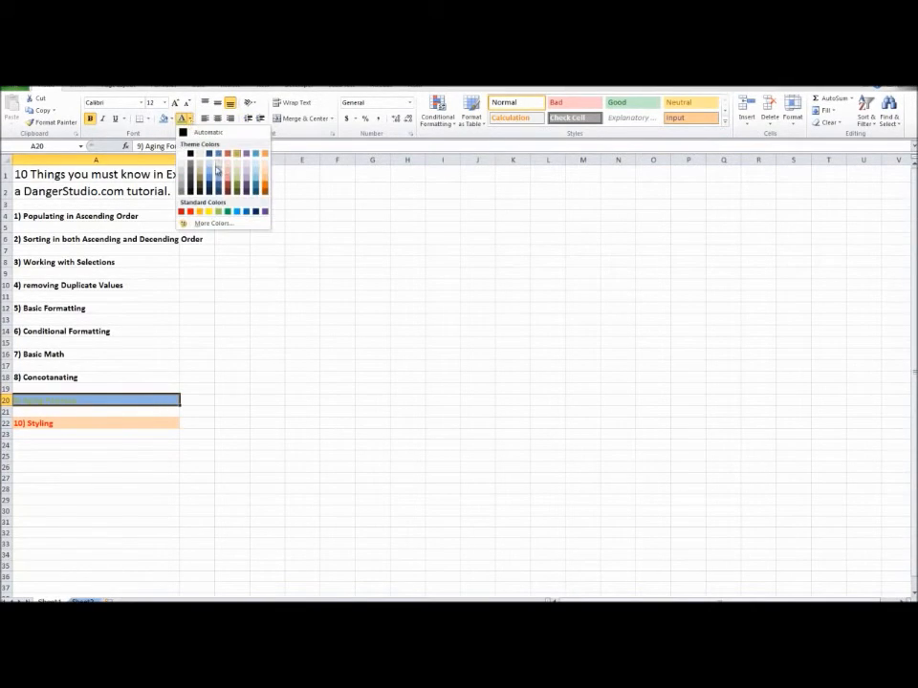
{"action": "left_click", "coordinate": [200, 193]}
{"action": "left_click", "coordinate": [147, 344]}
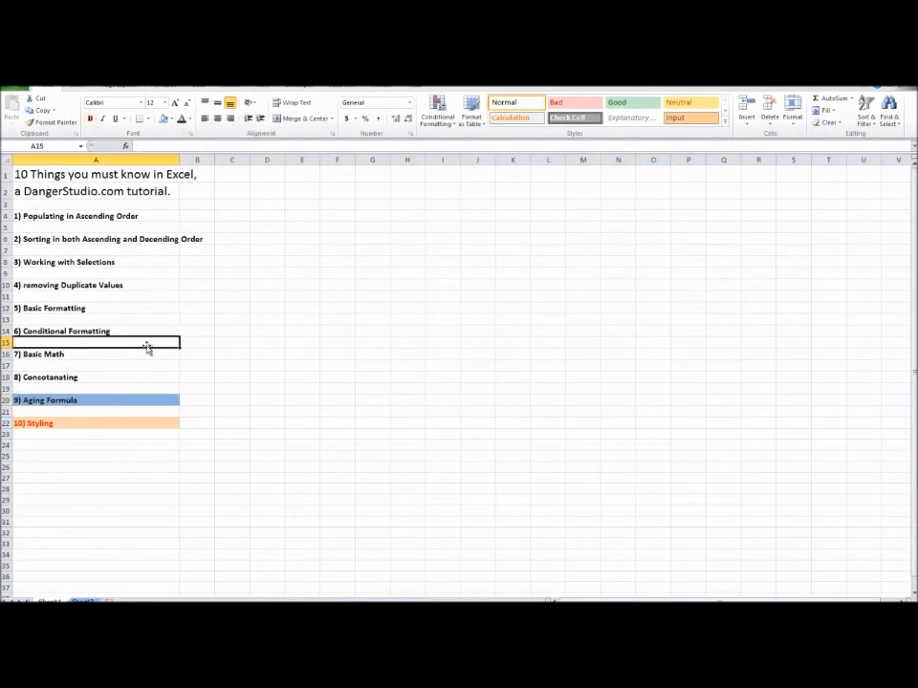
{"action": "left_click", "coordinate": [5, 376]}
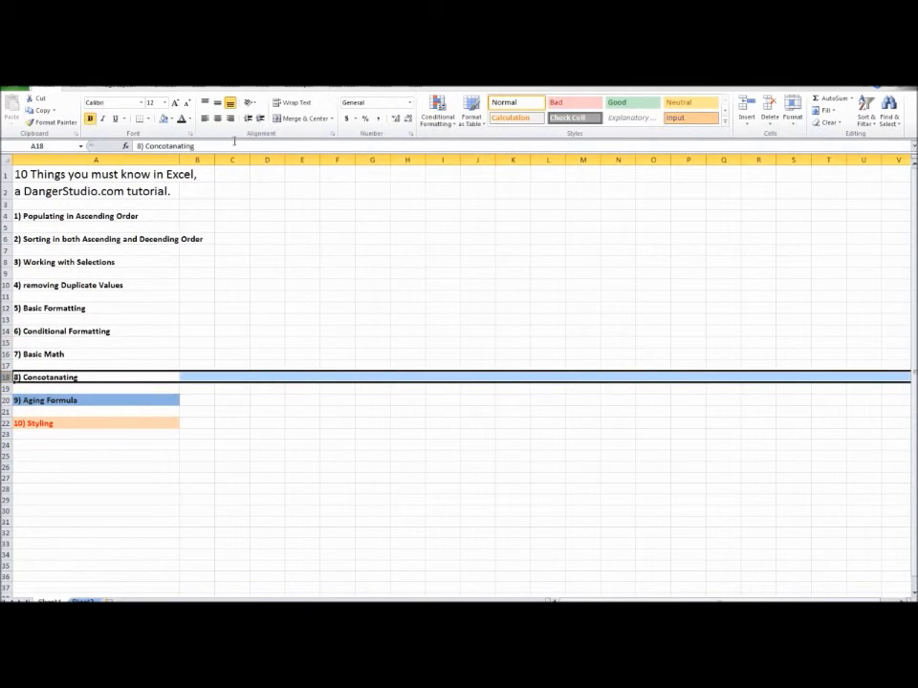
{"action": "left_click", "coordinate": [197, 297]}
{"action": "left_click_drag", "start_coordinate": [197, 435], "coordinate": [26, 123]}
{"action": "left_click", "coordinate": [297, 383]}
- Apply the Good cell style to "6) Conditional Formatting" in A14 and the Heading 1 cell style to "7) Basic Math" in A16
{"action": "left_click", "coordinate": [98, 330]}
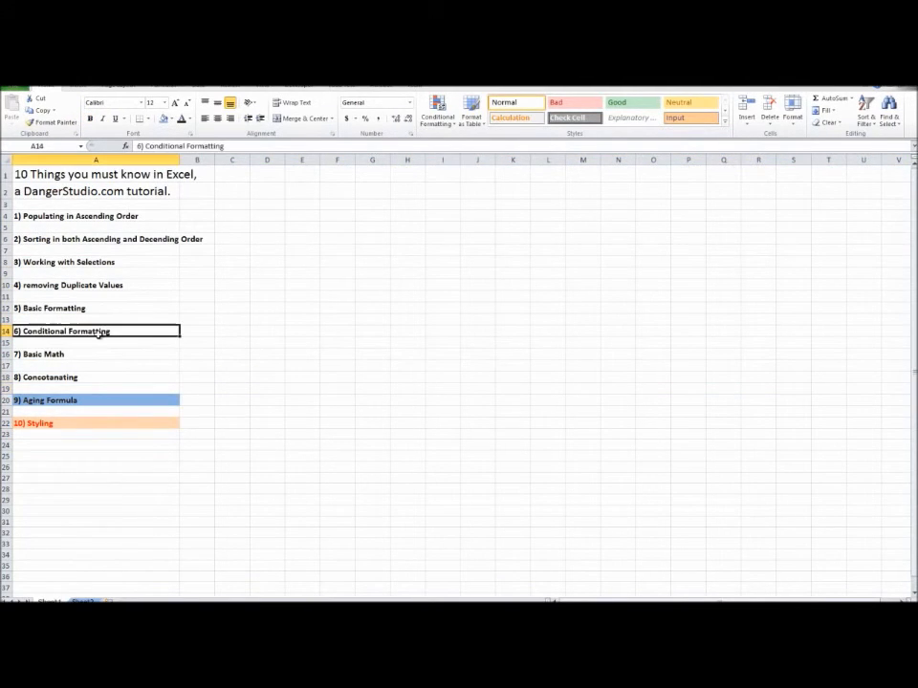
{"action": "left_click", "coordinate": [648, 102]}
{"action": "left_click", "coordinate": [168, 353]}
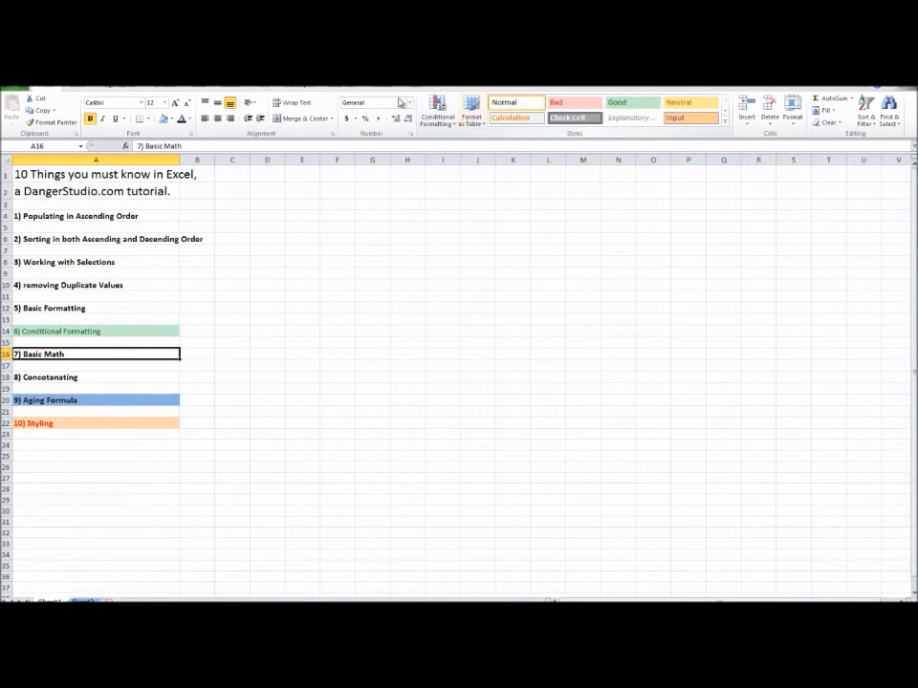
{"action": "left_click", "coordinate": [723, 123]}
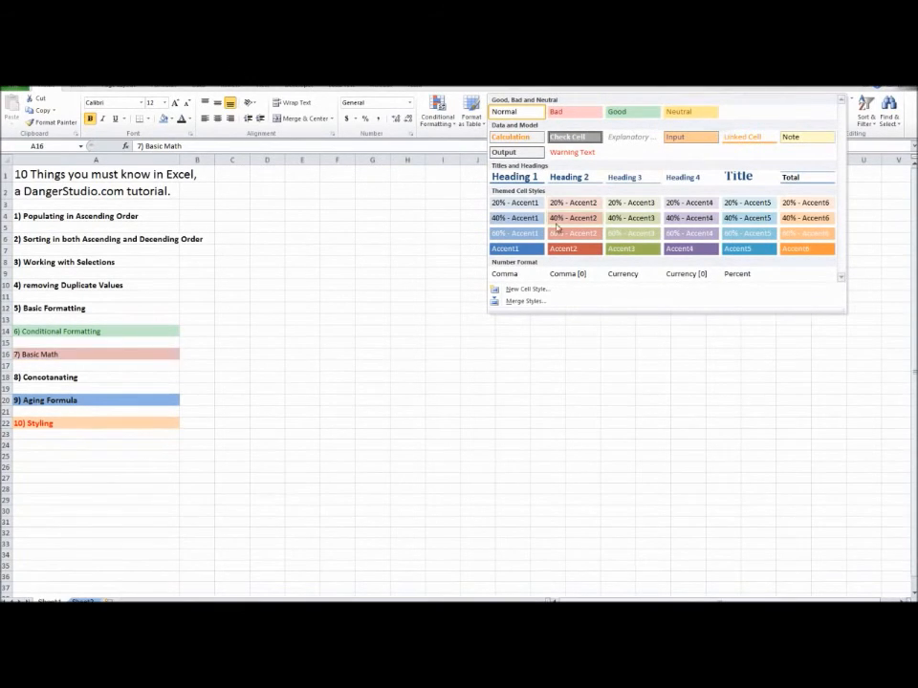
{"action": "left_click", "coordinate": [532, 178]}
{"action": "left_click", "coordinate": [164, 271]}
{"action": "key", "text": "Down"}
{"action": "key", "text": "Down"}
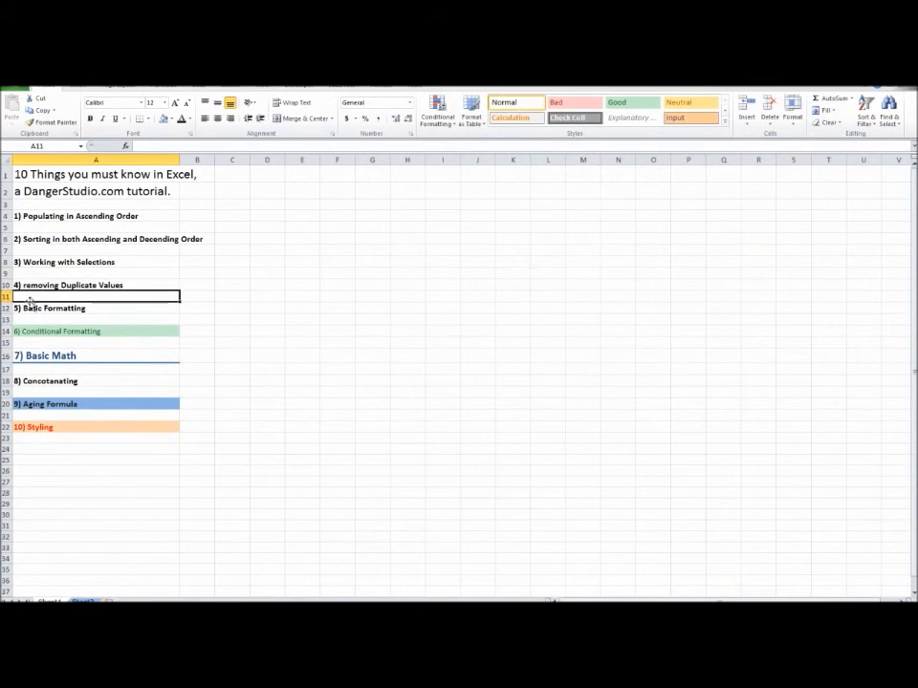
- Widen column A further so that the longest entry, "2) Sorting in both Ascending and Decending Order", fits inside it
{"action": "left_click_drag", "start_coordinate": [20, 427], "coordinate": [210, 161]}
{"action": "left_click", "coordinate": [113, 445]}
{"action": "left_click_drag", "start_coordinate": [31, 429], "coordinate": [191, 169]}
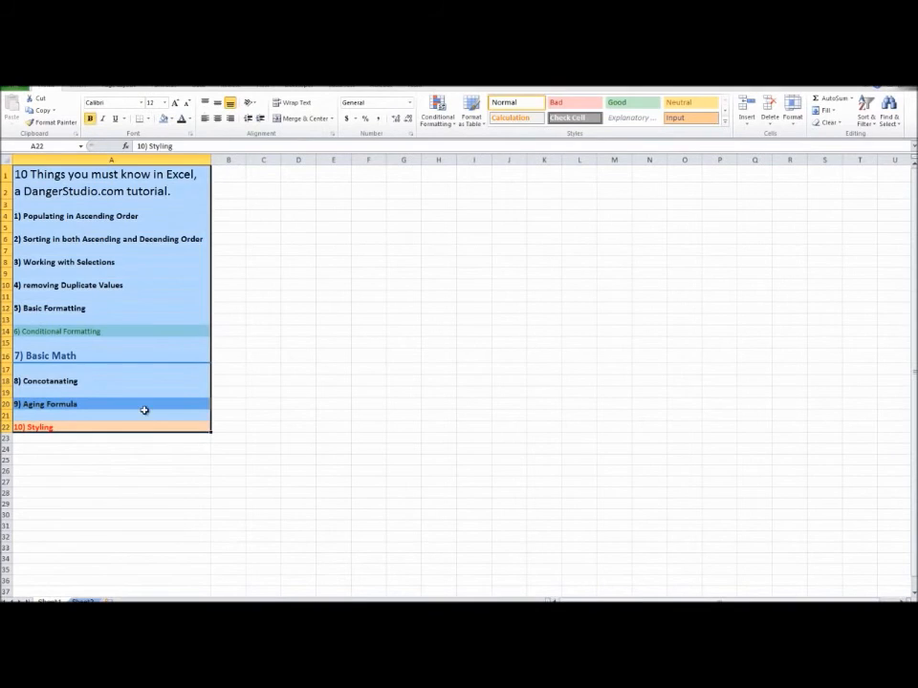
{"action": "left_click", "coordinate": [151, 417]}
{"action": "left_click", "coordinate": [17, 446]}
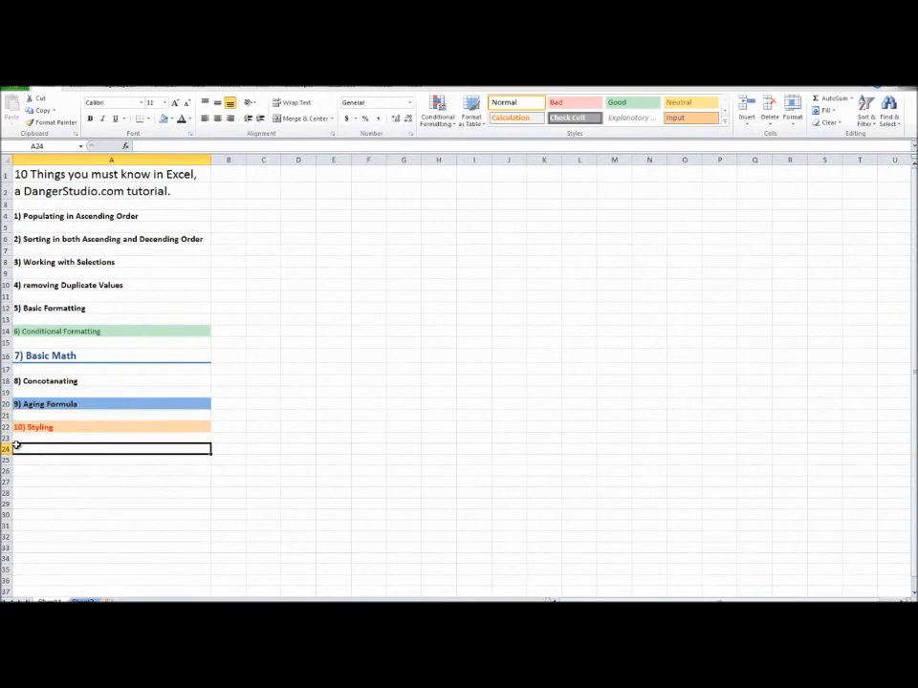
{"action": "left_click_drag", "start_coordinate": [196, 426], "coordinate": [96, 174]}
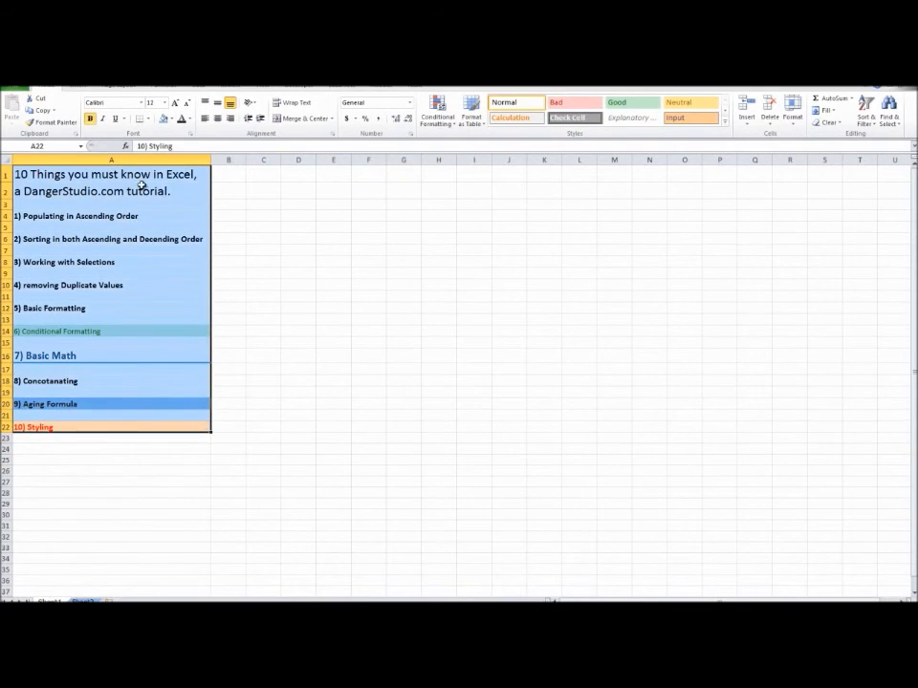
{"action": "left_click", "coordinate": [162, 297]}
{"action": "left_click", "coordinate": [188, 512]}
{"action": "left_click_drag", "start_coordinate": [201, 425], "coordinate": [82, 191]}
{"action": "left_click", "coordinate": [102, 267]}
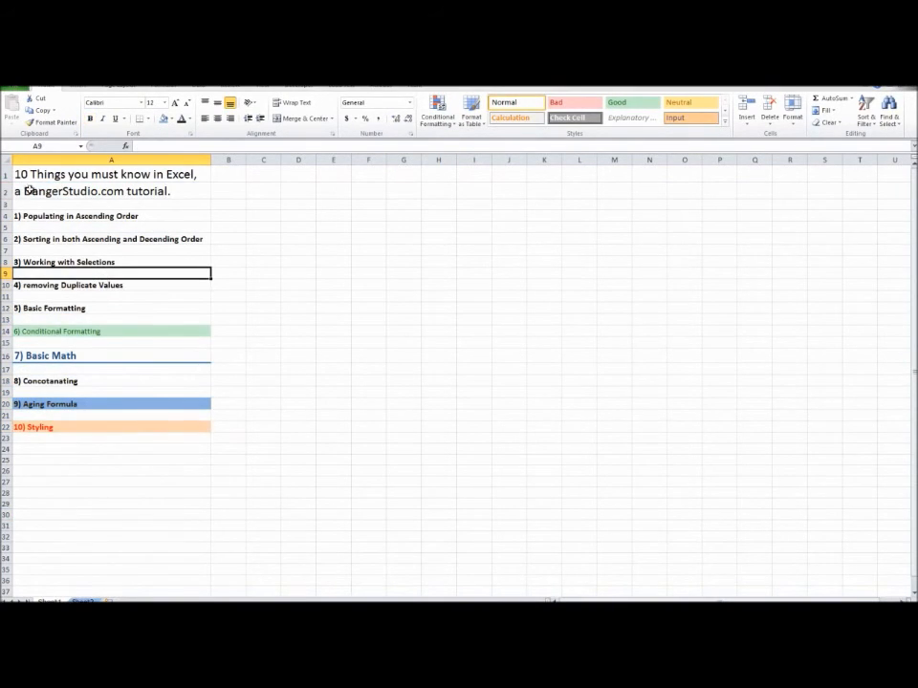
{"action": "left_click", "coordinate": [30, 190]}
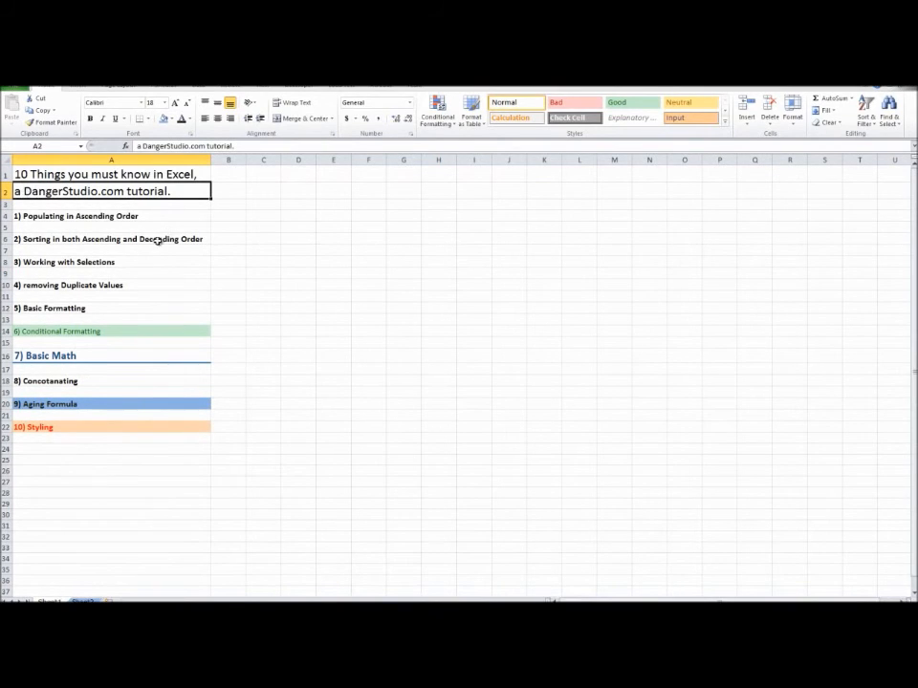
{"action": "left_click", "coordinate": [152, 308]}
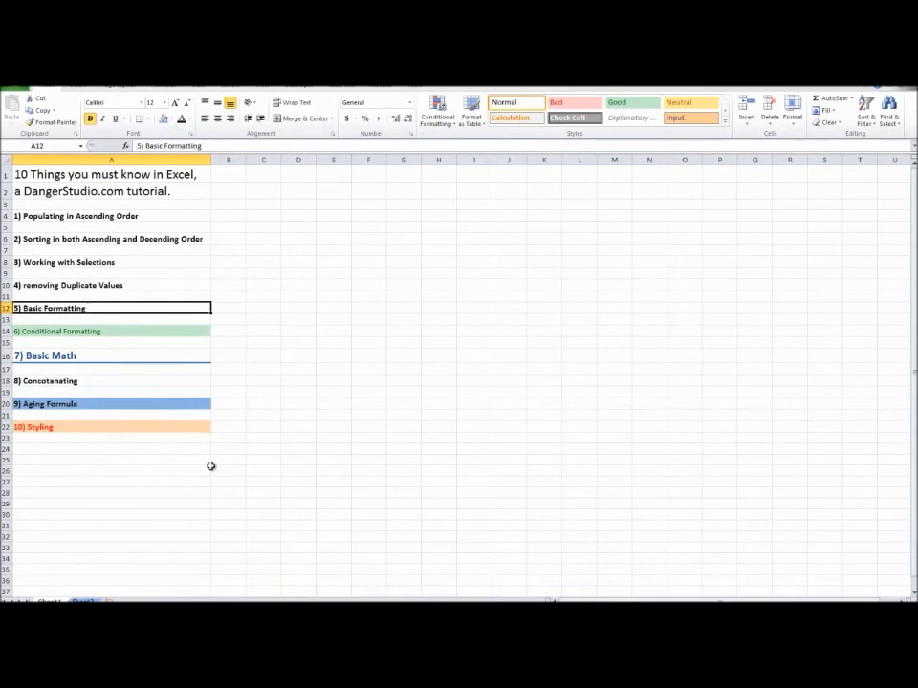
{"action": "left_click", "coordinate": [268, 392]}
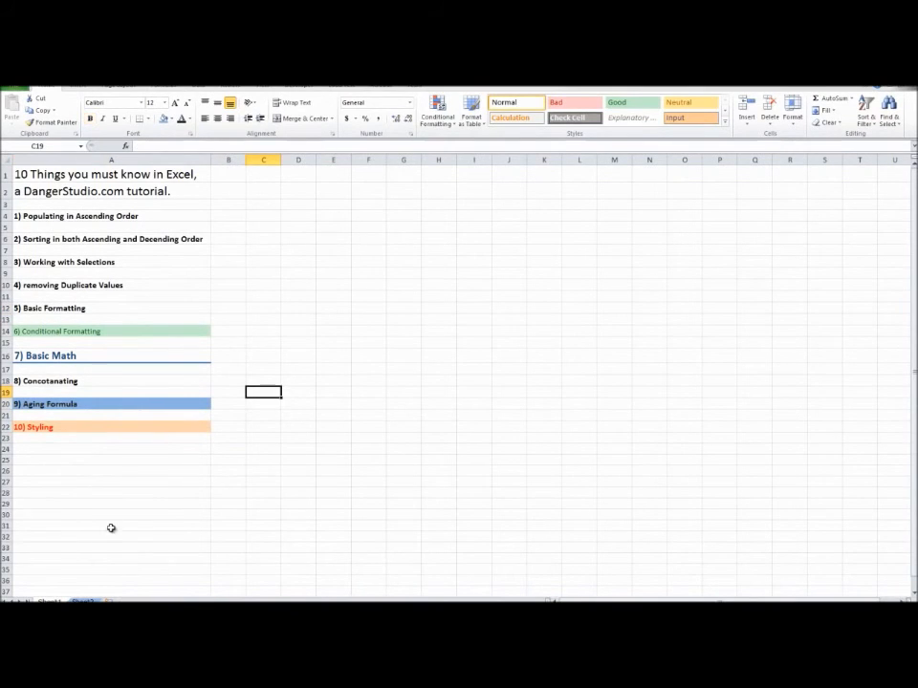
{"action": "left_click", "coordinate": [93, 393]}
{"action": "left_click", "coordinate": [131, 275]}
- Review the listed topics one by one, from "1) Populating in Ascending Order" in A4 to "10) Styling" in A22
{"action": "left_click", "coordinate": [63, 219]}
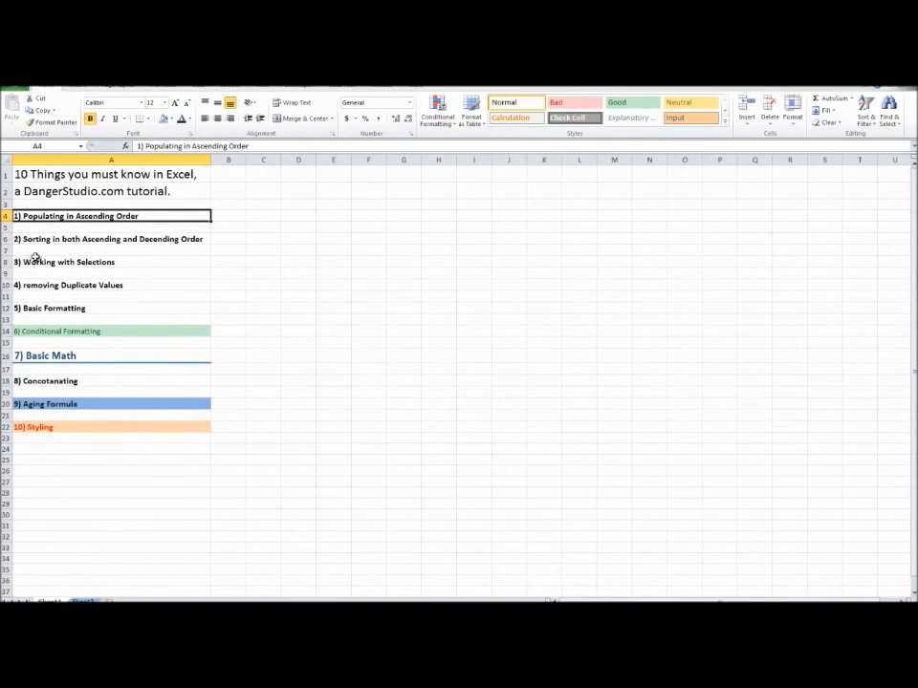
{"action": "left_click", "coordinate": [32, 240]}
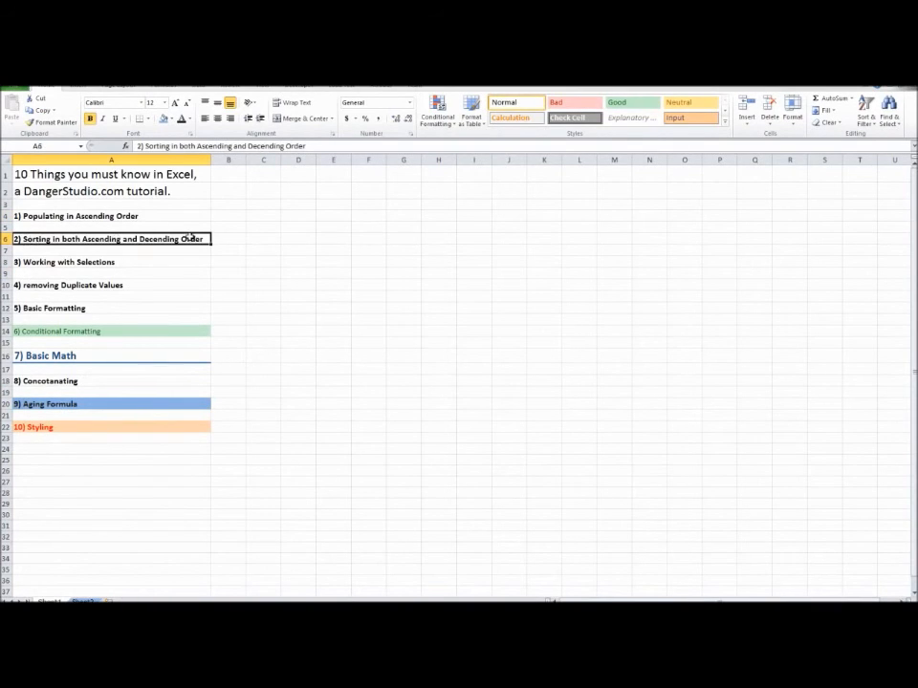
{"action": "left_click", "coordinate": [45, 264]}
{"action": "left_click", "coordinate": [95, 287]}
{"action": "left_click", "coordinate": [29, 311]}
{"action": "left_click", "coordinate": [60, 340]}
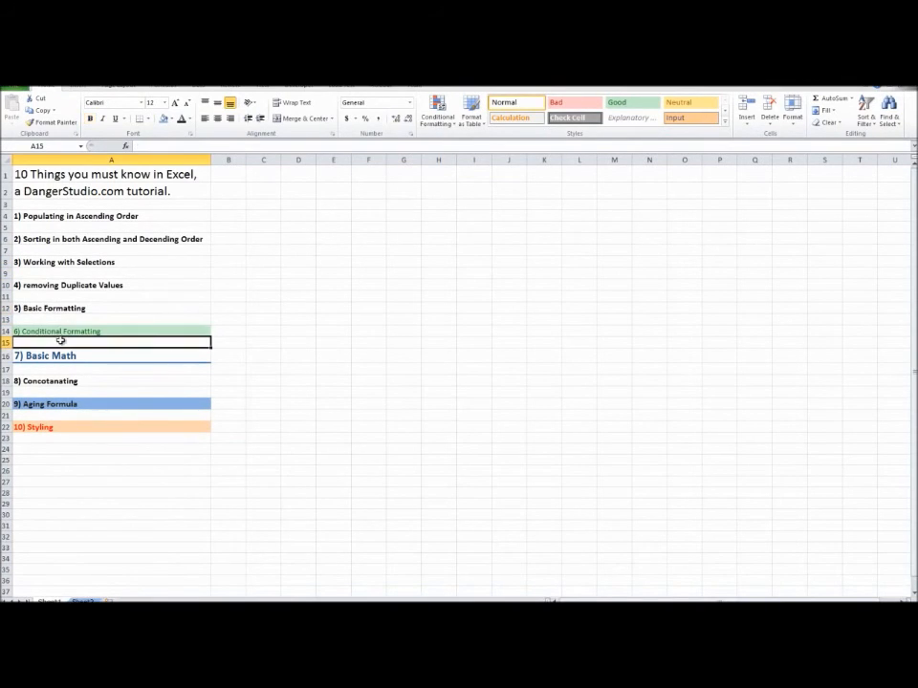
{"action": "left_click", "coordinate": [63, 332]}
{"action": "left_click", "coordinate": [54, 356]}
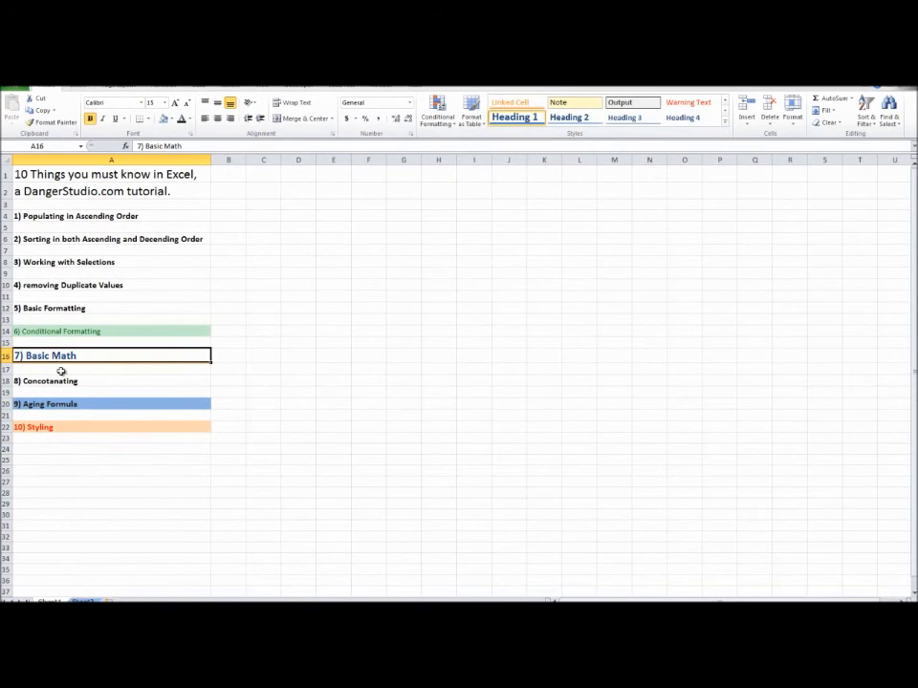
{"action": "left_click", "coordinate": [58, 382]}
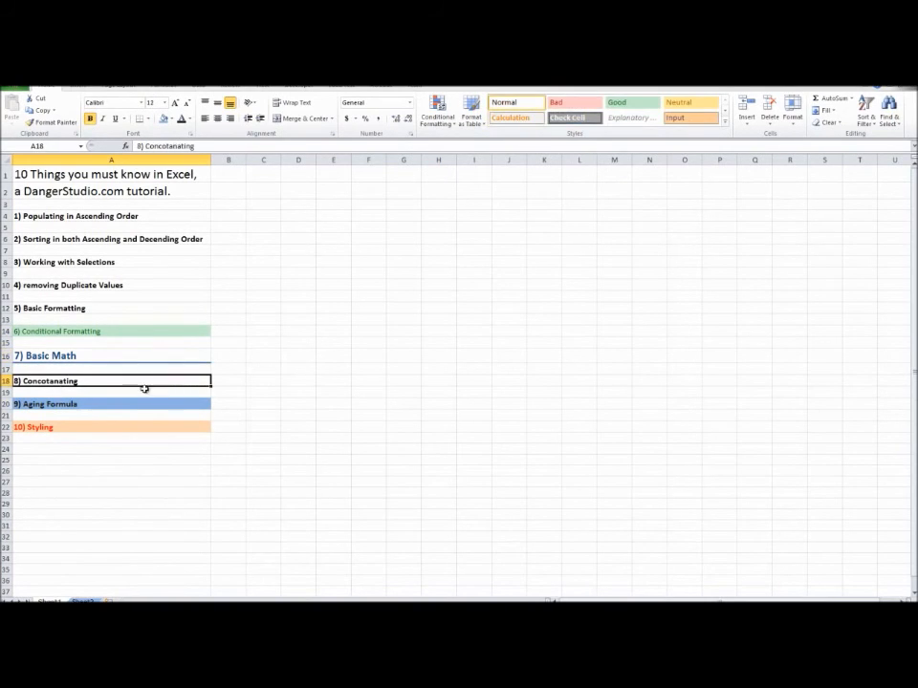
{"action": "left_click", "coordinate": [92, 404]}
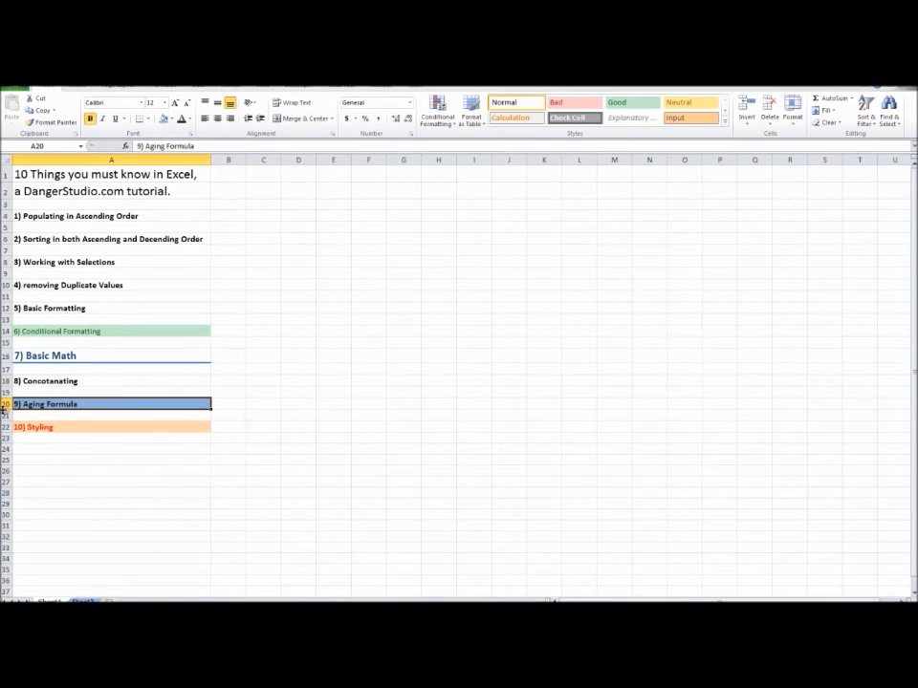
{"action": "triple_click", "coordinate": [41, 404]}
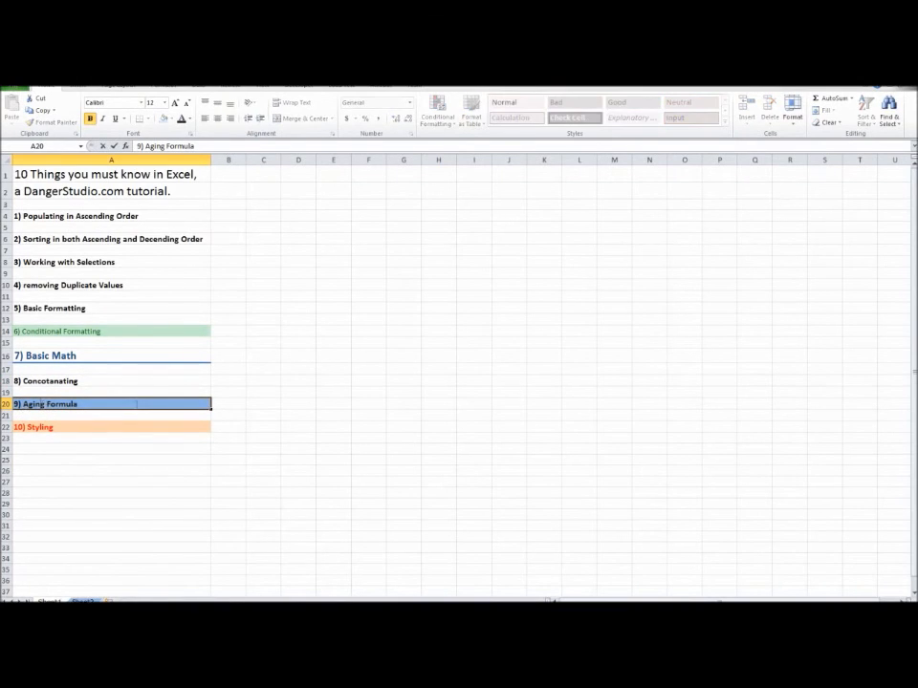
{"action": "left_click", "coordinate": [63, 426]}
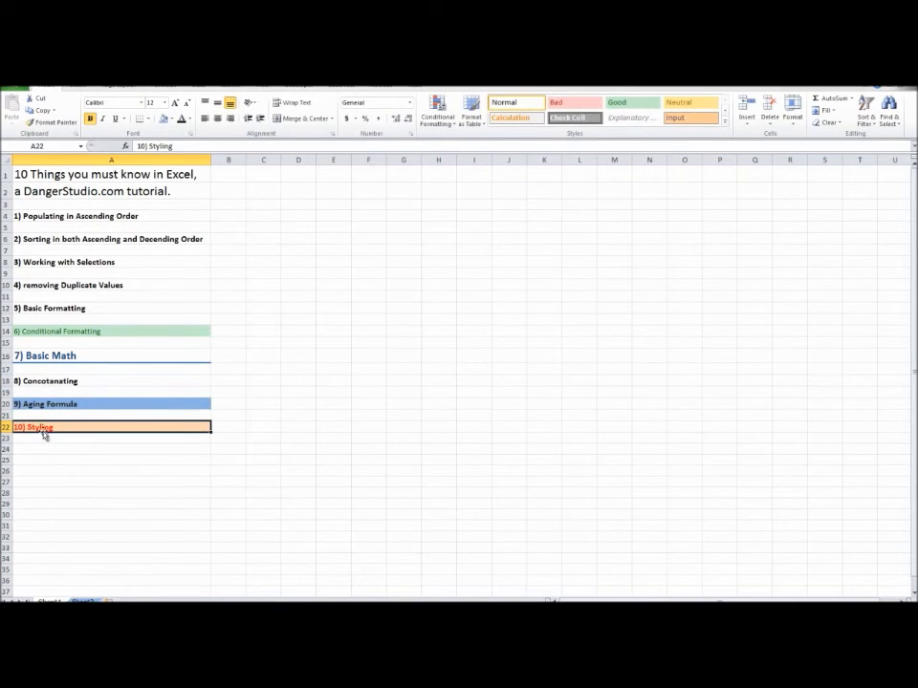
{"action": "left_click_drag", "start_coordinate": [41, 424], "coordinate": [211, 178]}
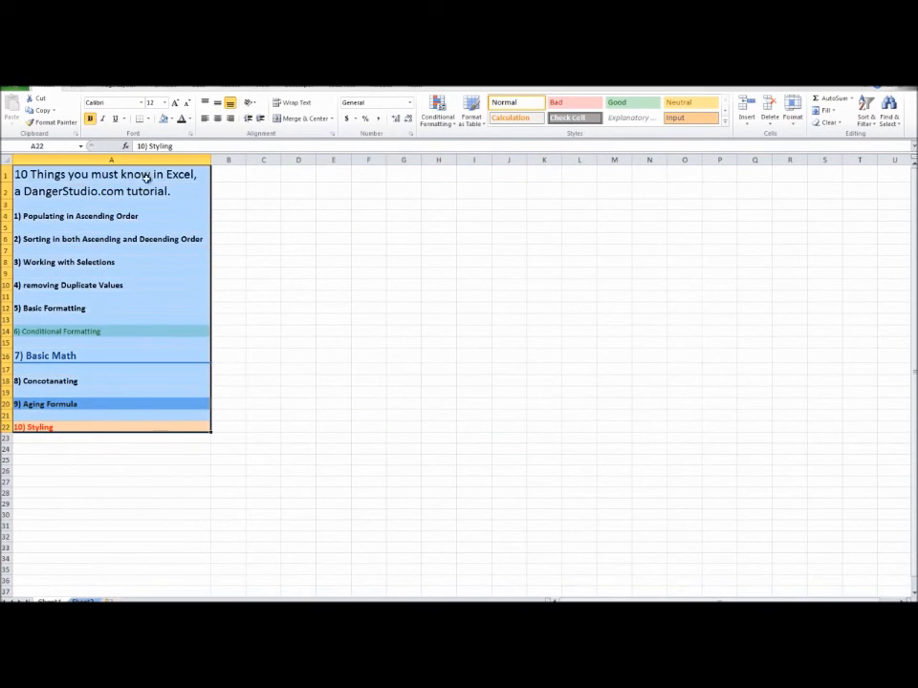
{"action": "left_click", "coordinate": [390, 254]}
{"action": "left_click_drag", "start_coordinate": [19, 175], "coordinate": [108, 432]}
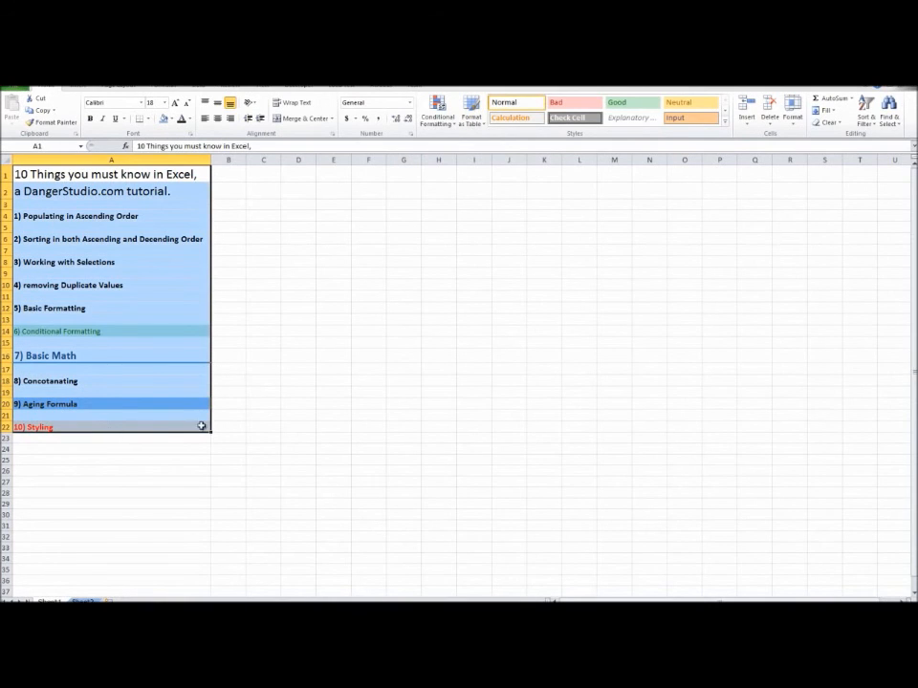
{"action": "left_click", "coordinate": [168, 379]}
{"action": "left_click_drag", "start_coordinate": [19, 175], "coordinate": [594, 258]}
{"action": "left_click_drag", "start_coordinate": [509, 380], "coordinate": [434, 404]}
{"action": "left_click", "coordinate": [417, 406]}
{"action": "left_click_drag", "start_coordinate": [298, 403], "coordinate": [29, 174]}
{"action": "left_click", "coordinate": [368, 331]}
{"action": "left_click_drag", "start_coordinate": [33, 426], "coordinate": [369, 160]}
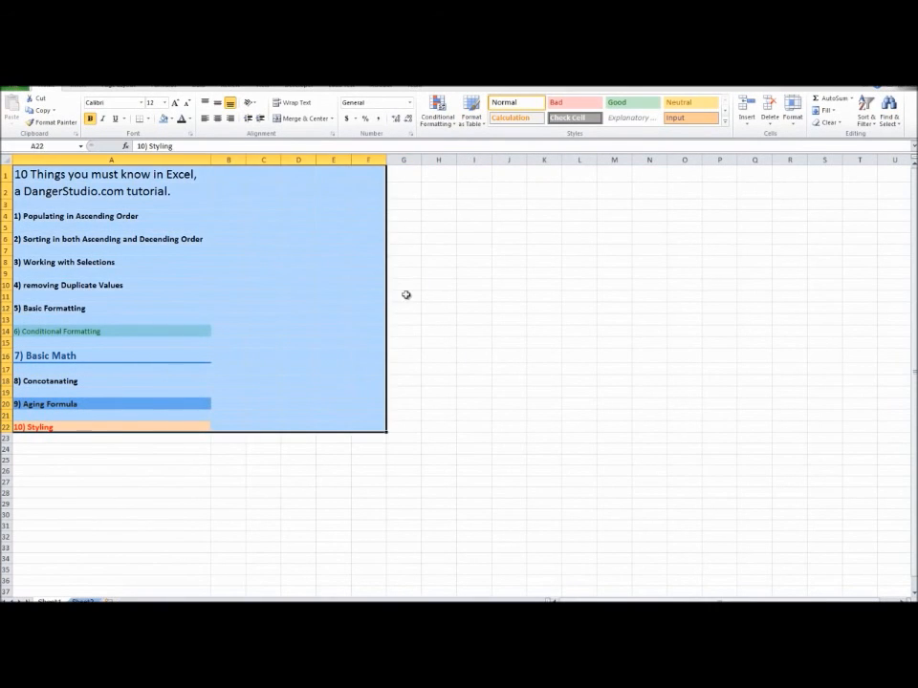
{"action": "left_click", "coordinate": [405, 294]}
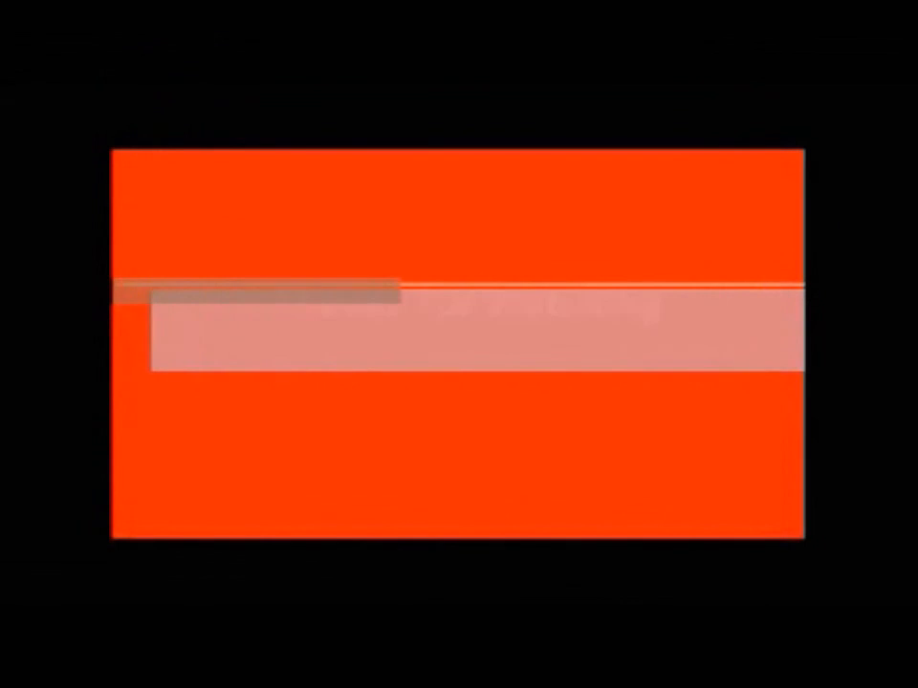